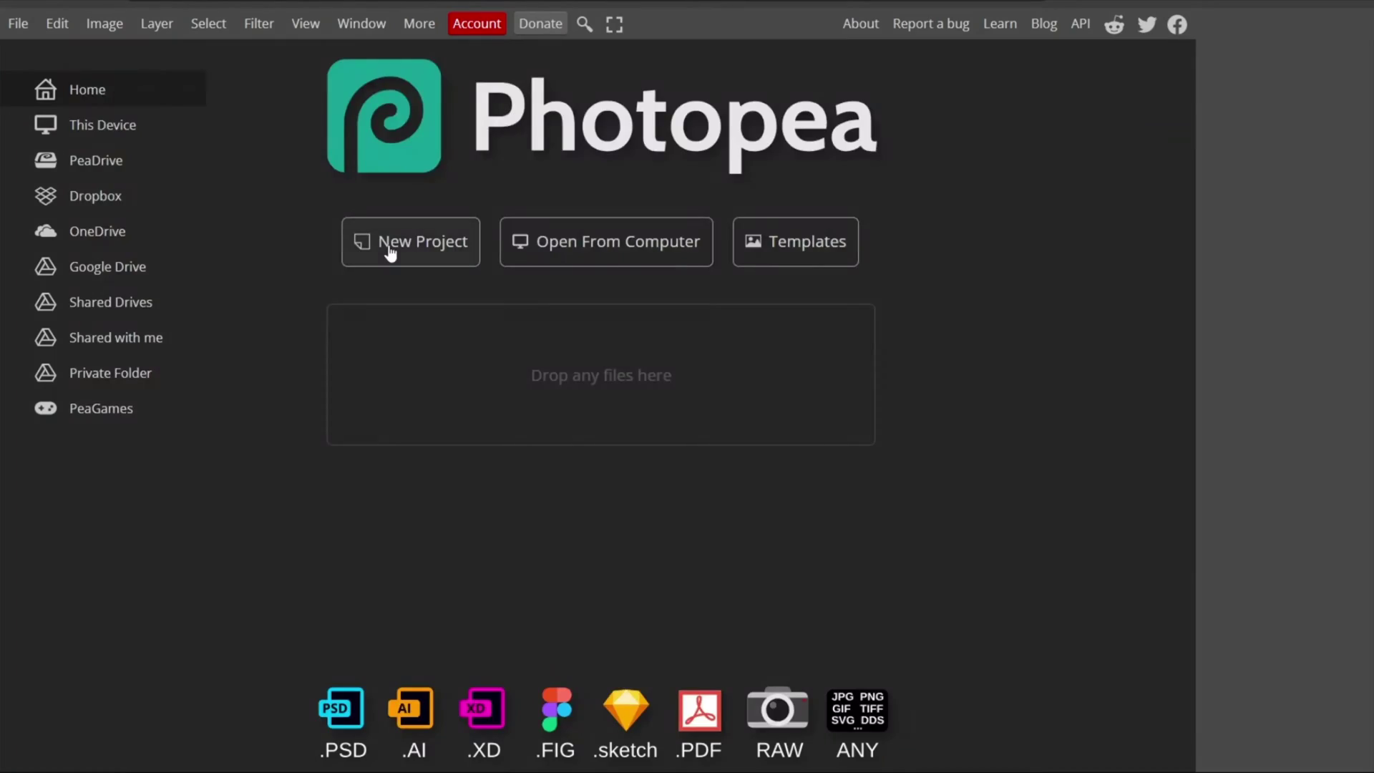
Step: Create a new Photopea project 1920 pixels wide and 1080 pixels high with a white background
click(390, 254)
drag(175, 145, 106, 148)
text(1920)
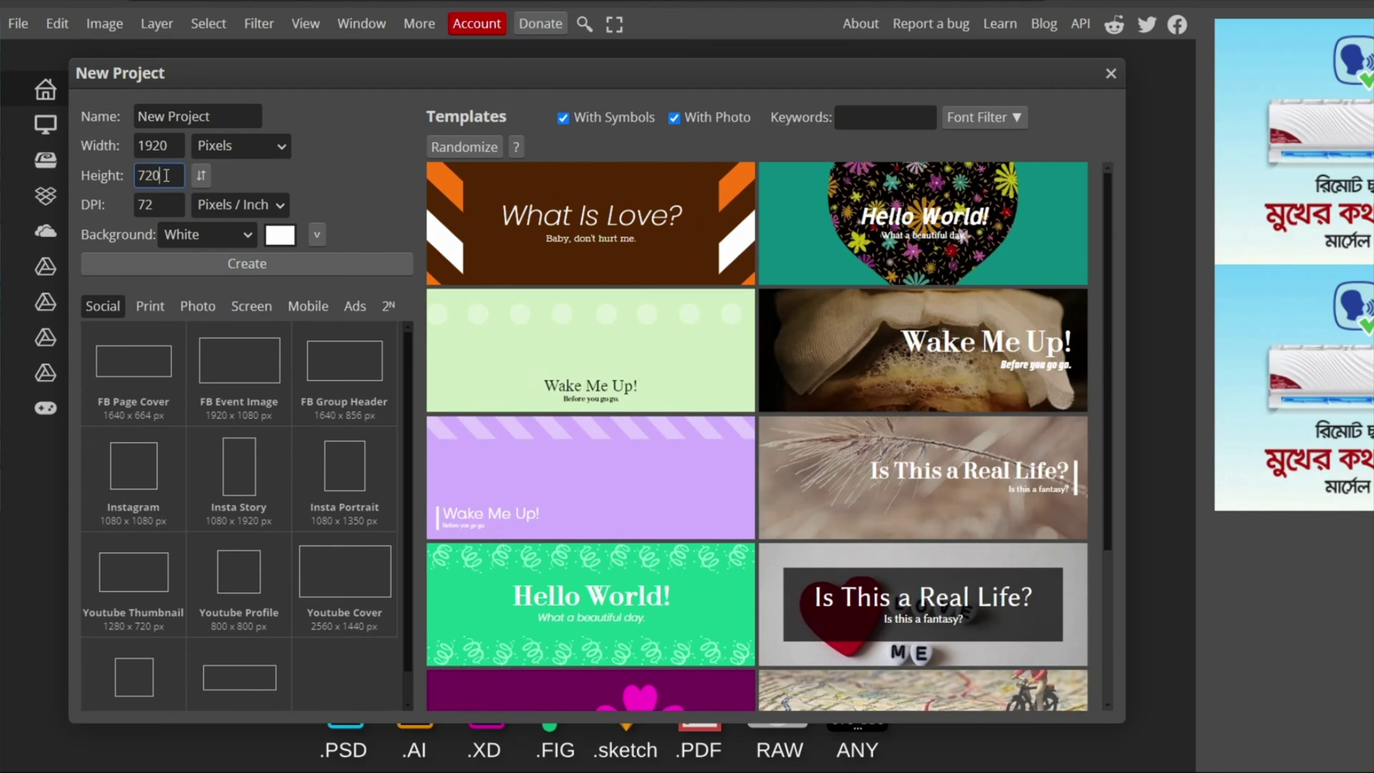
double_click(149, 176)
text(1080)
click(303, 263)
click(19, 404)
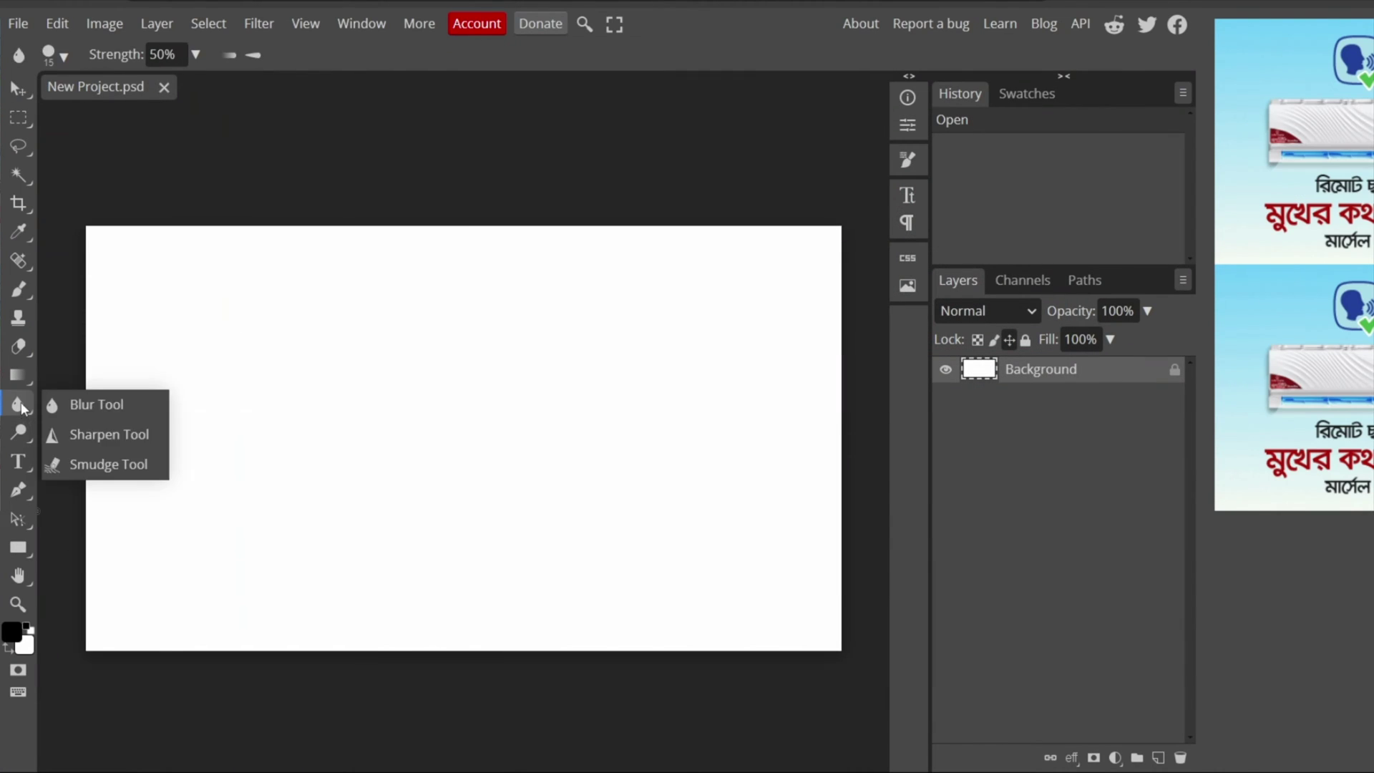
click(18, 375)
click(19, 347)
click(18, 318)
click(16, 89)
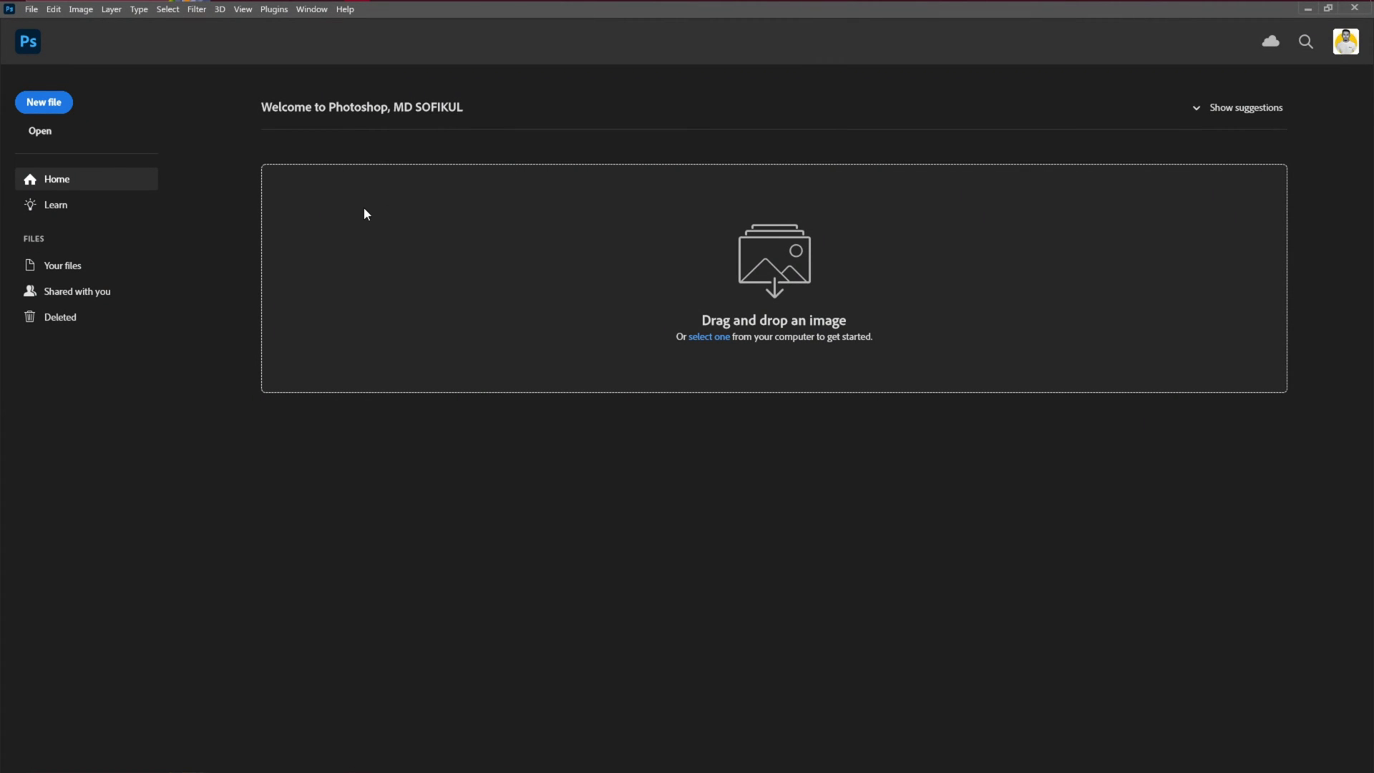
Step: Switch to Photoshop and create a new 1920 x 1080 px document at 300 ppi with a white background
click(61, 109)
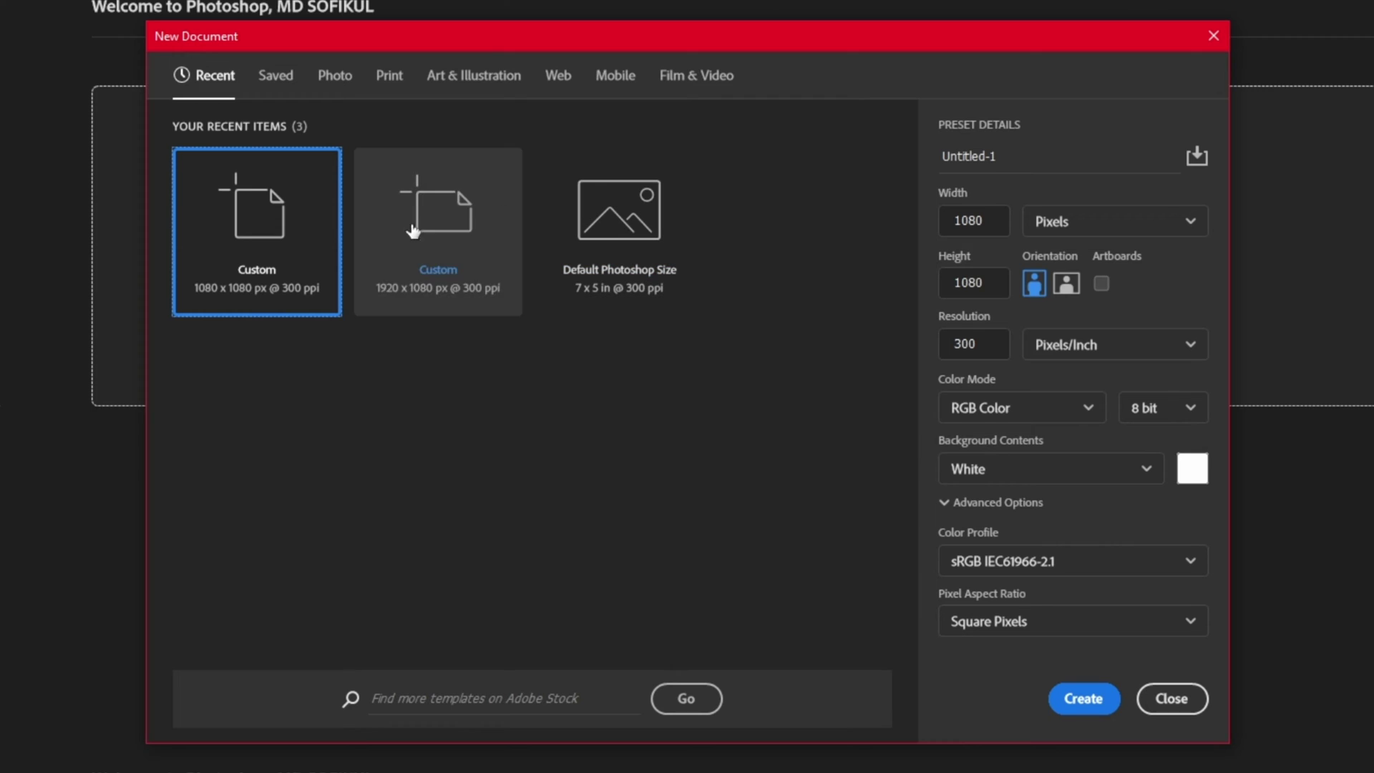
click(584, 302)
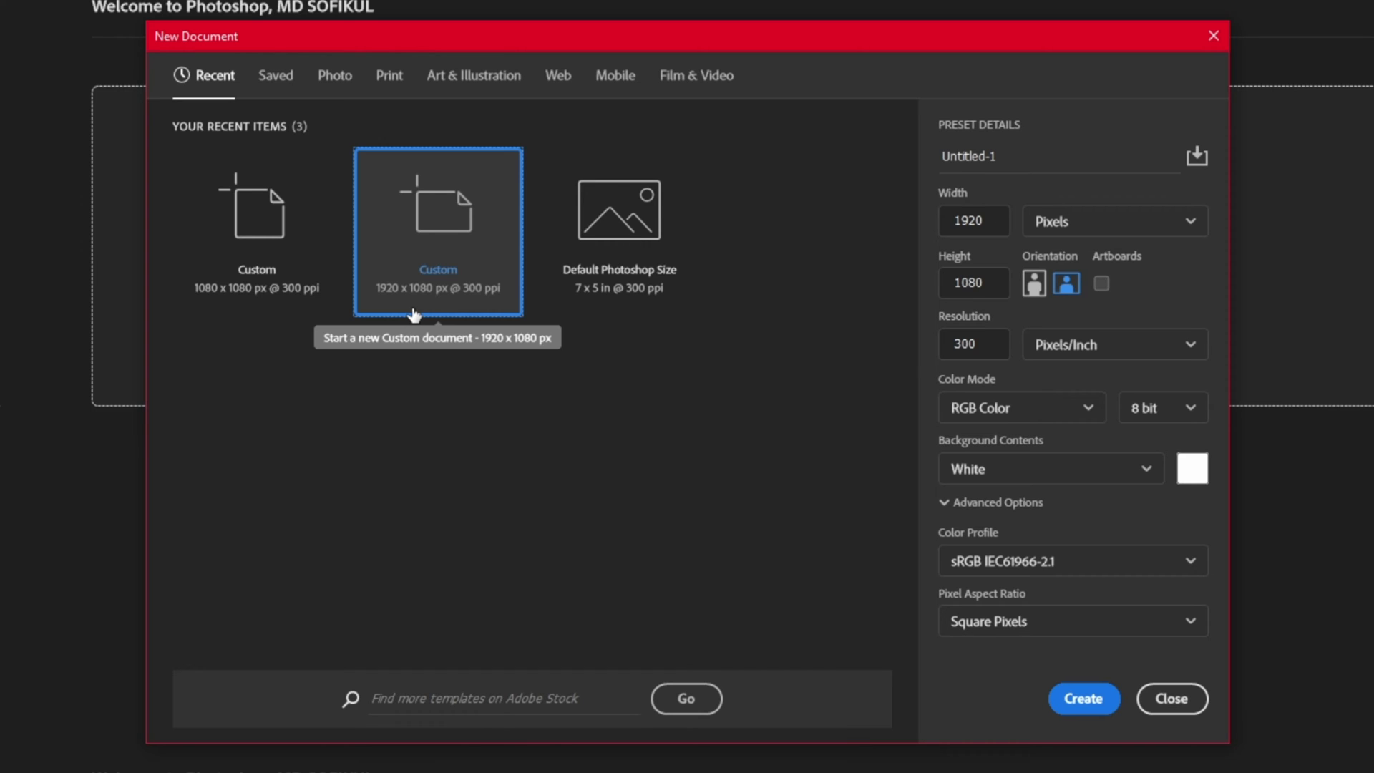
click(1081, 700)
Step: Bring the portrait photo into the Select and Mask workspace and automatically select its subject
drag(555, 449, 556, 430)
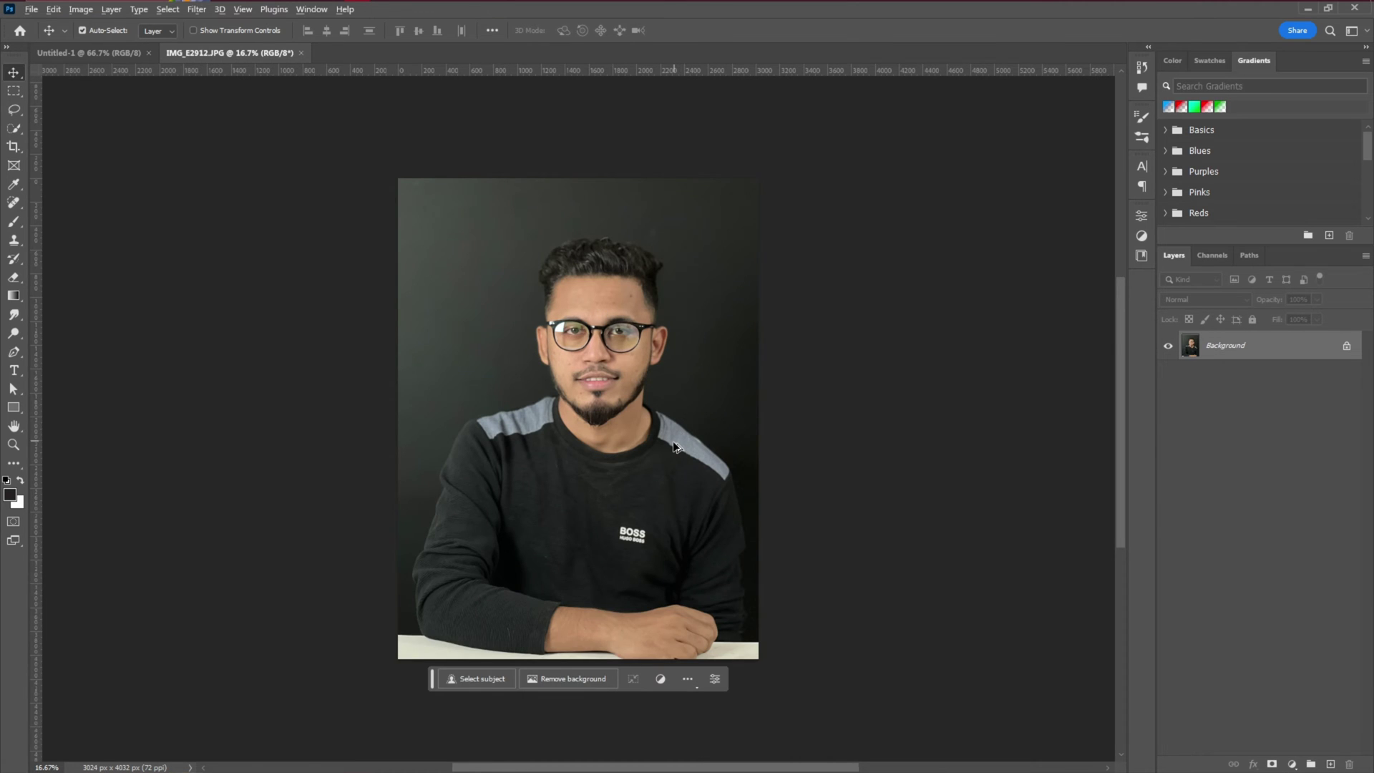
scroll(673, 447, up, 2)
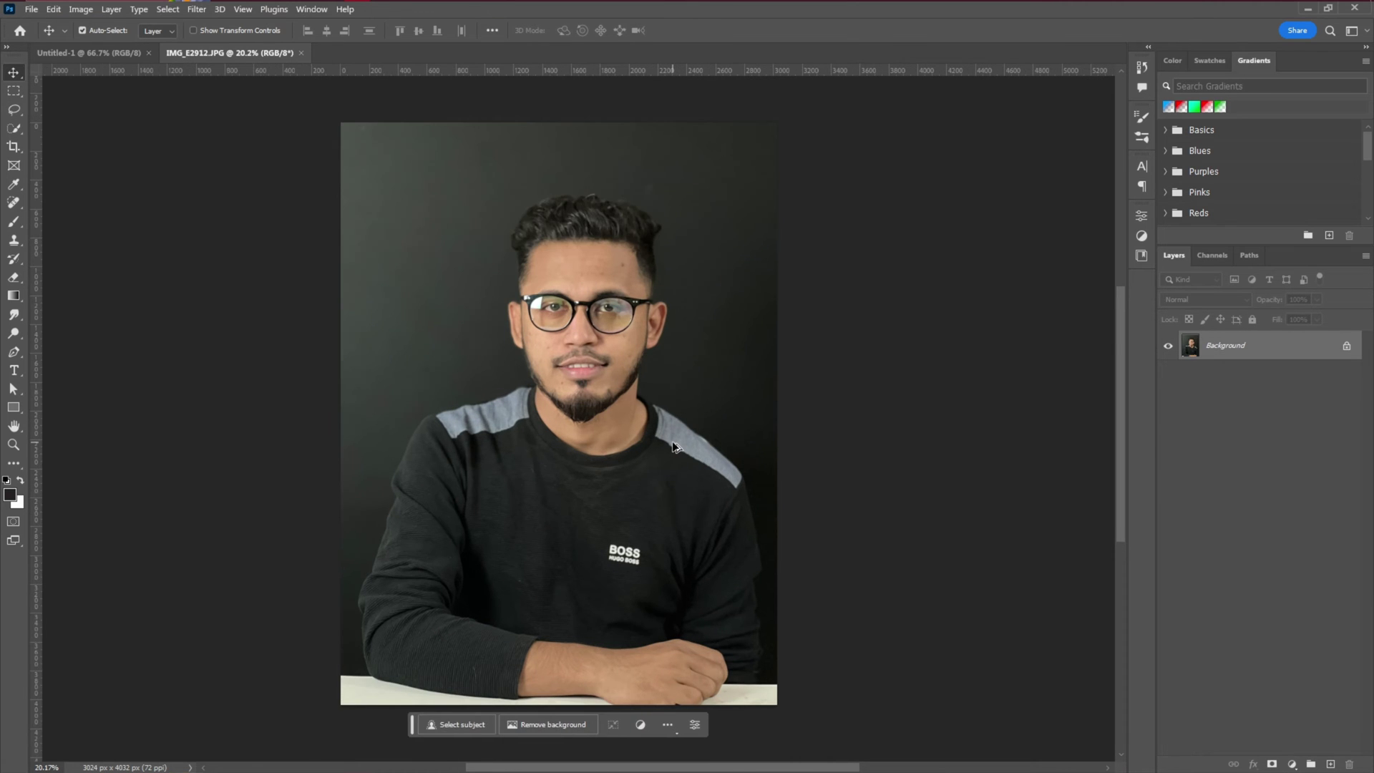
drag(620, 465, 610, 419)
drag(595, 368, 607, 373)
scroll(607, 374, up, 1)
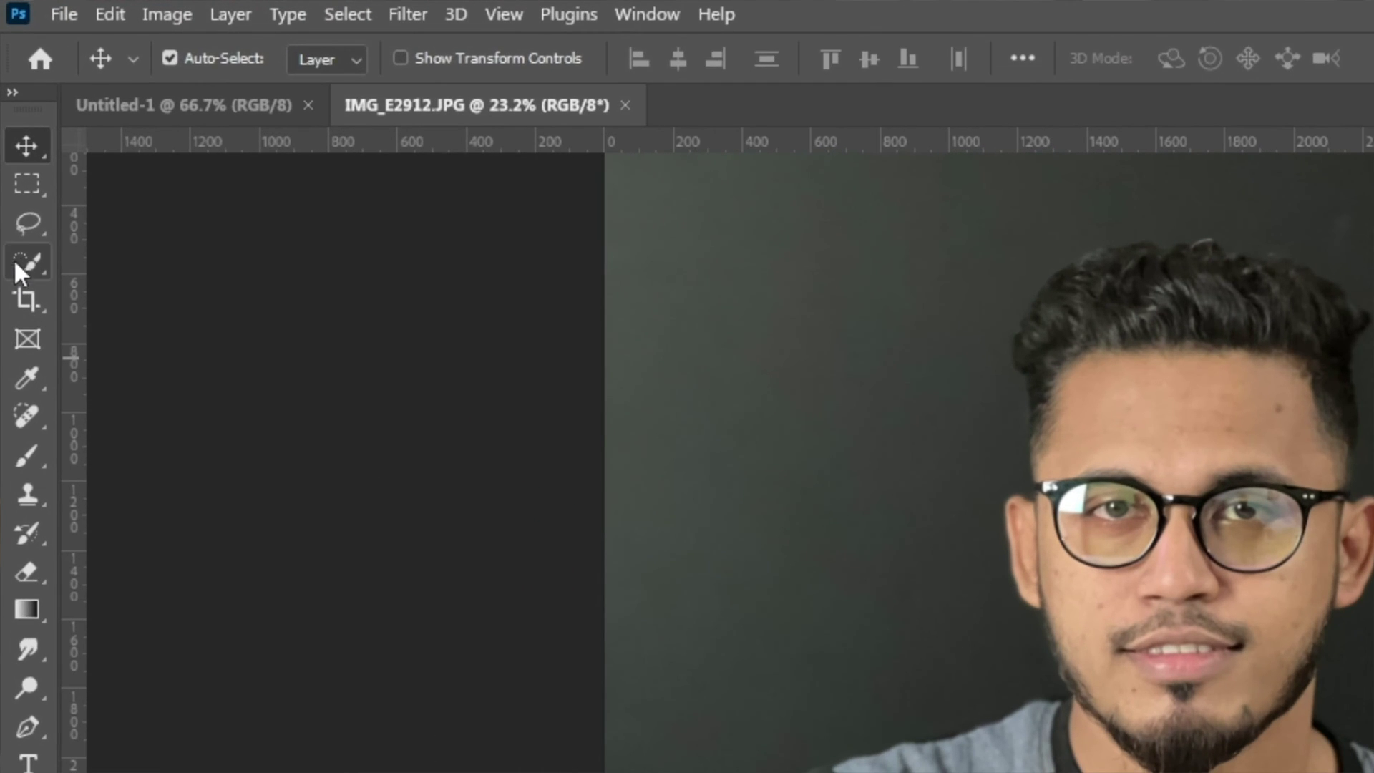
click(14, 128)
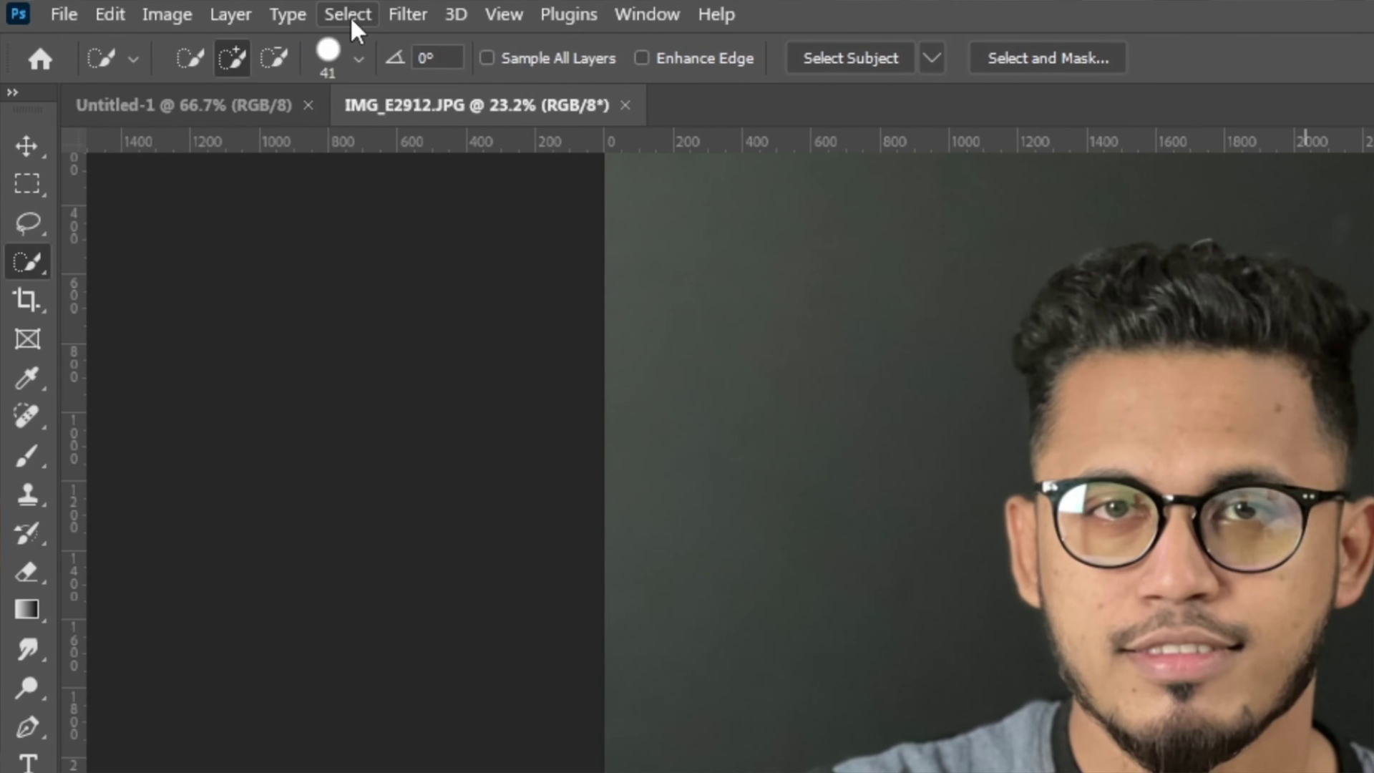
click(10, 14)
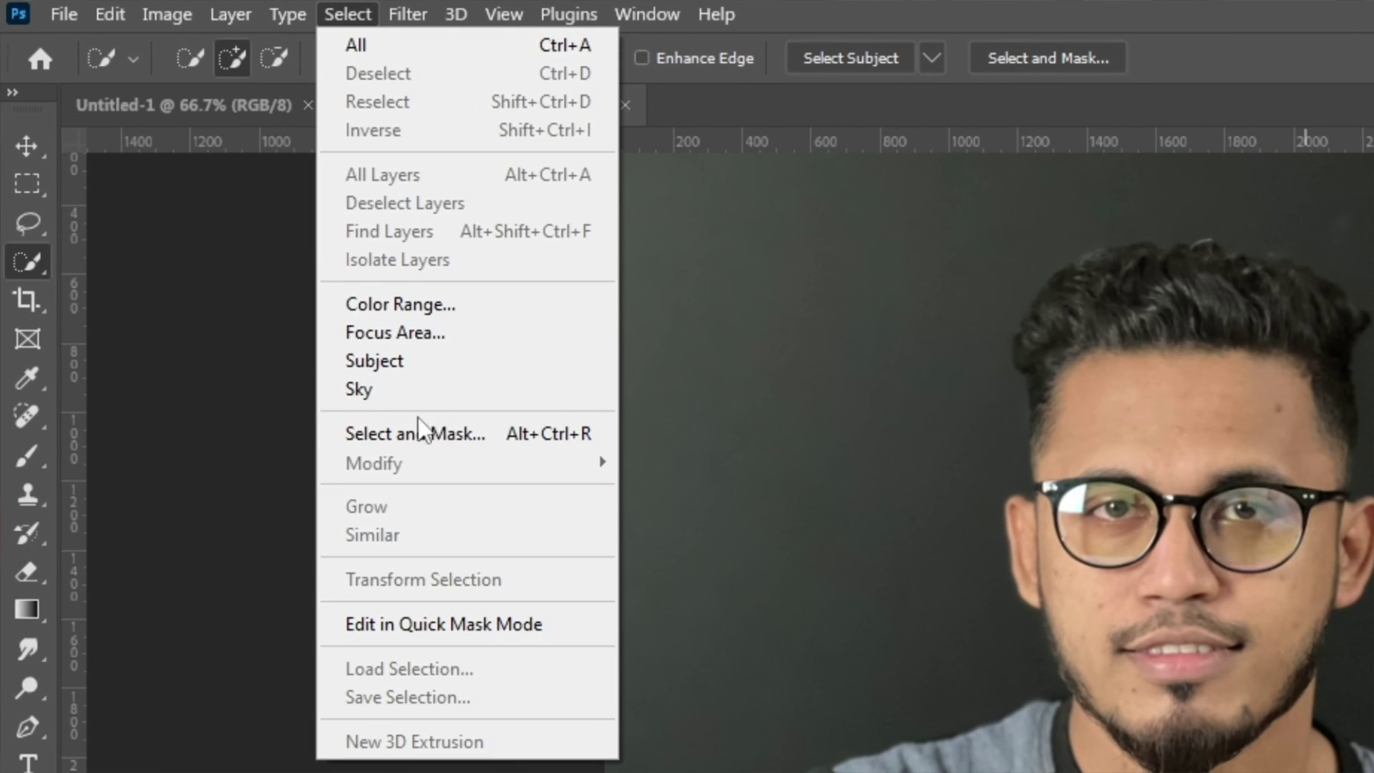
click(479, 435)
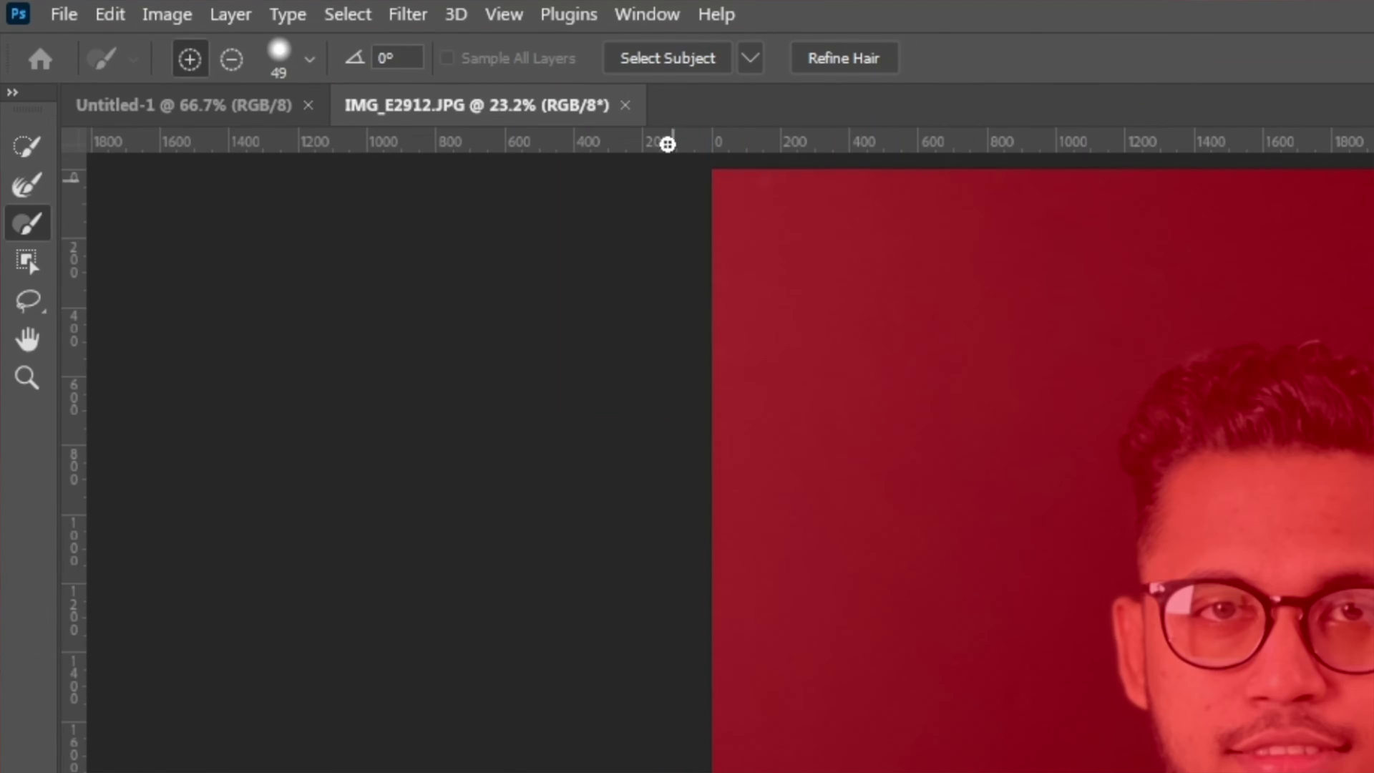
click(680, 60)
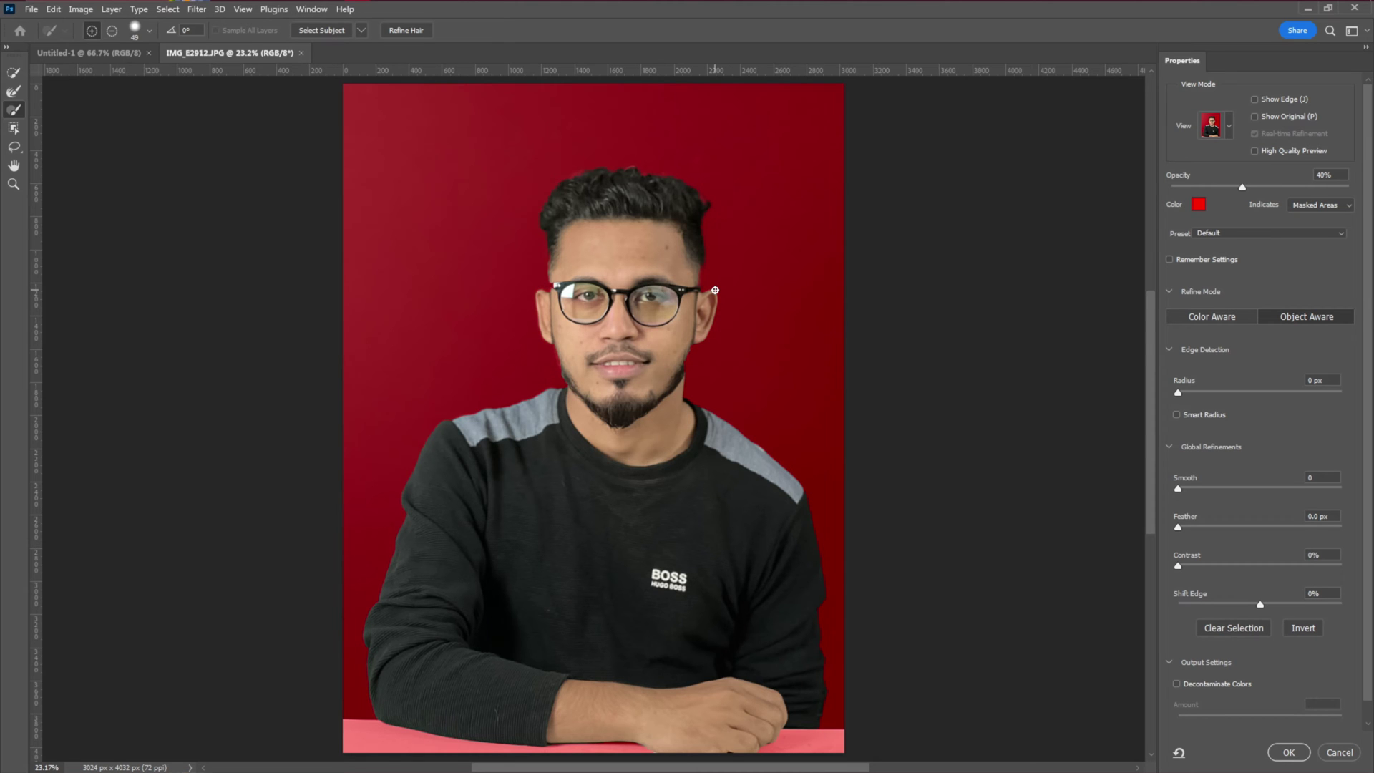
Step: Adjust the mask brush's hardness and paint the missing sideburn above the image-right ear into the selection
drag(677, 278, 766, 237)
drag(725, 399, 730, 309)
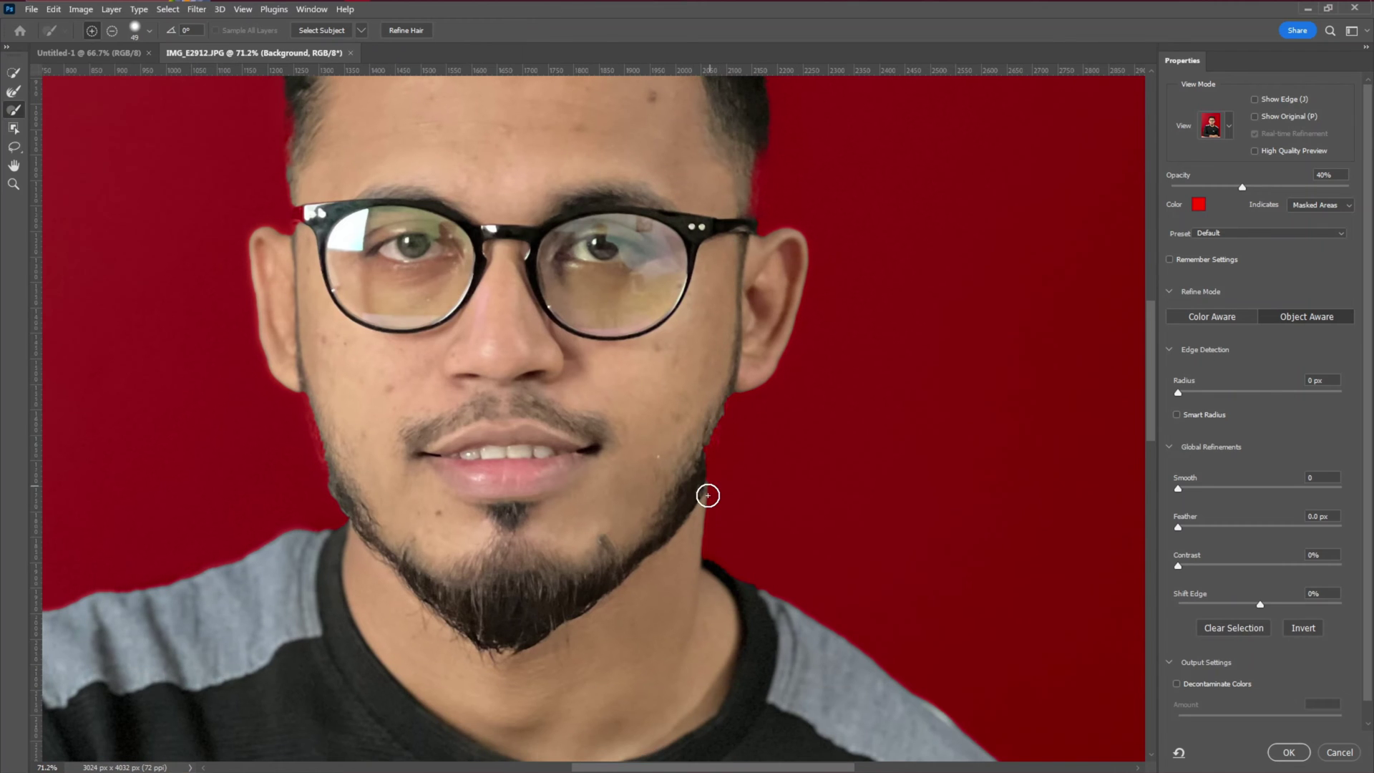
drag(480, 300, 573, 454)
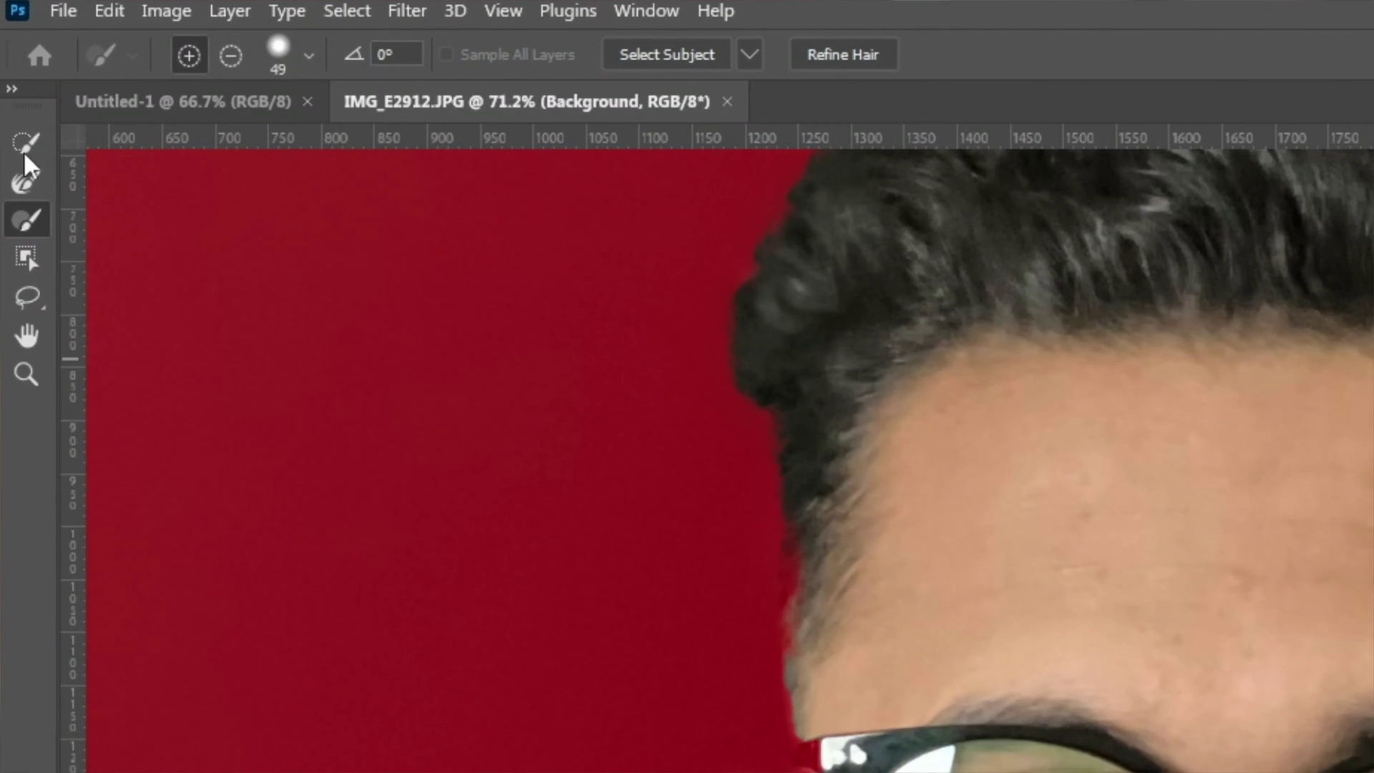
click(13, 74)
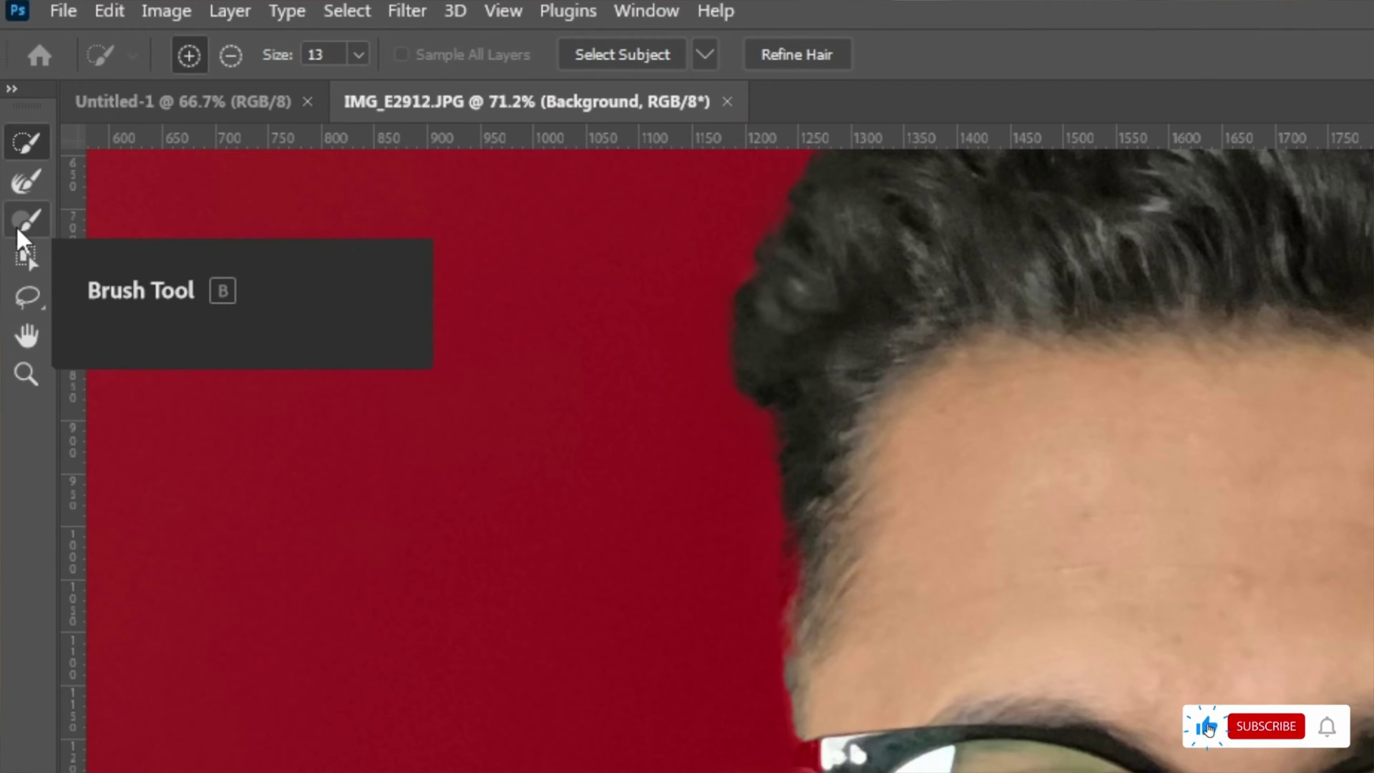
click(17, 228)
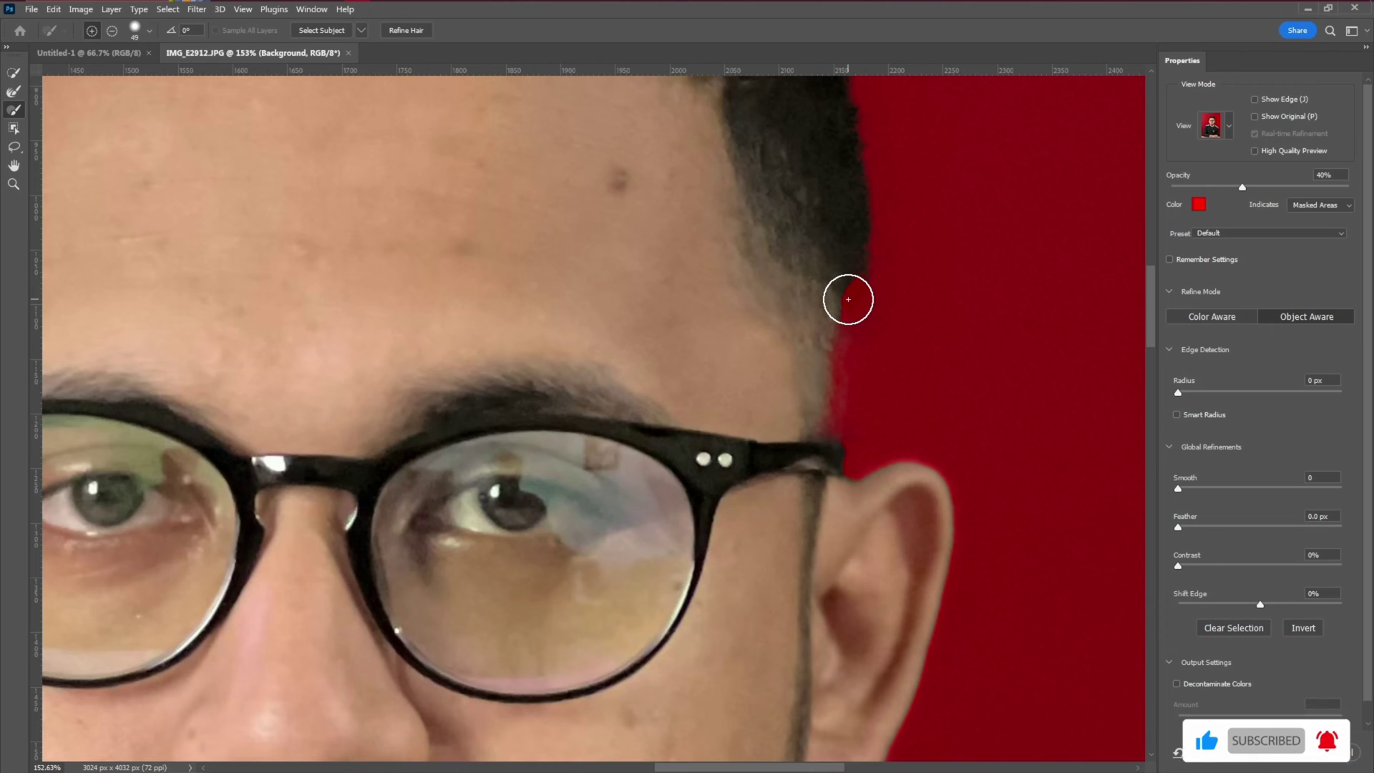
right_click(848, 300)
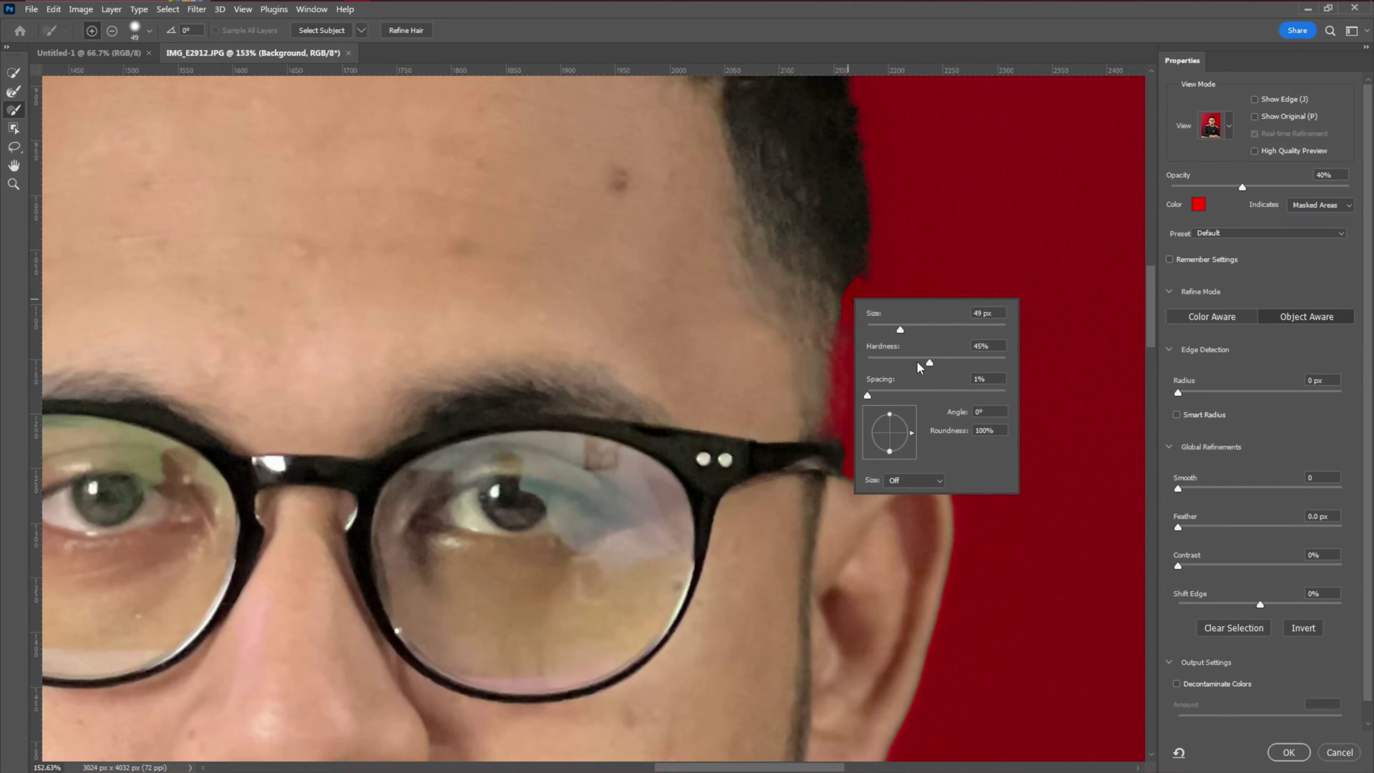
drag(929, 362, 932, 365)
click(827, 250)
drag(838, 275, 797, 507)
Step: Paint the missing hair edge from the image-left temple down to the glasses hinge into the selection
scroll(792, 386, up, 5)
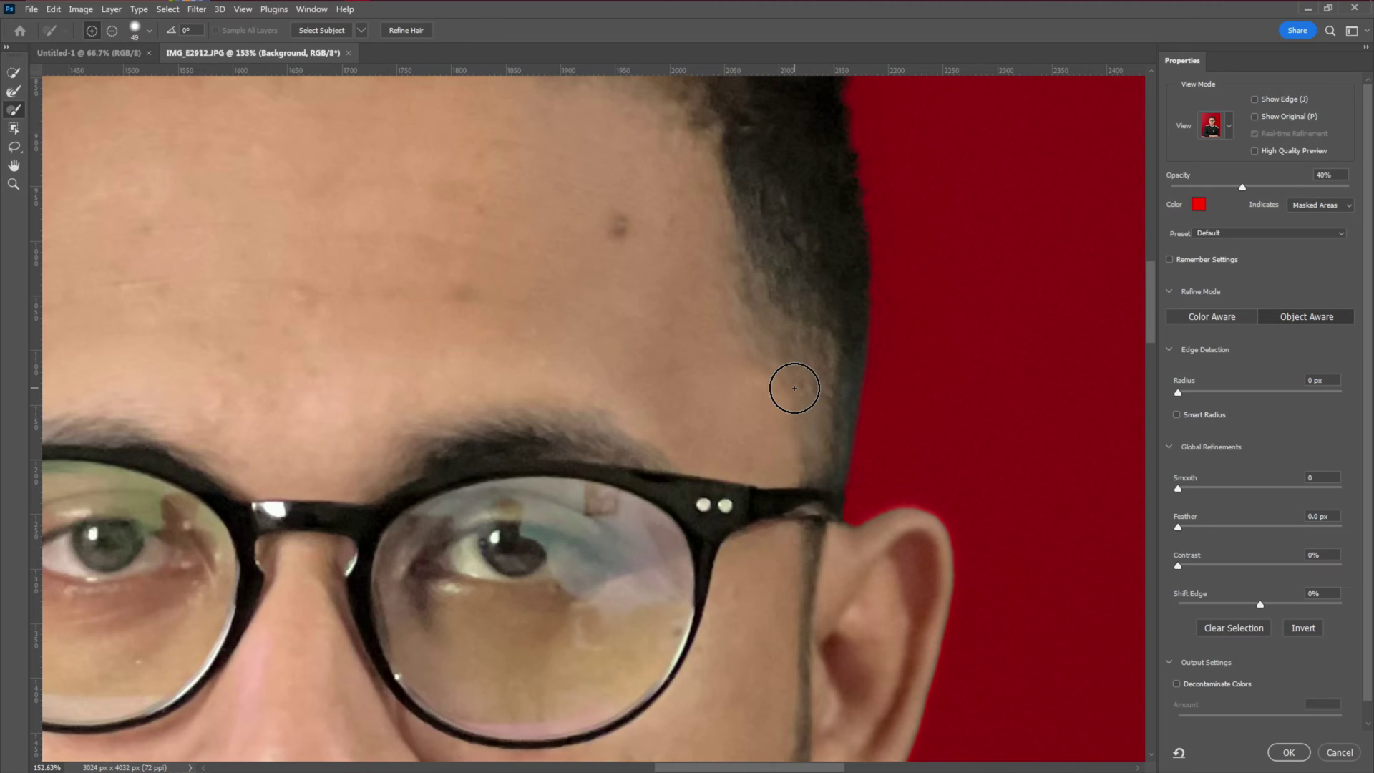
scroll(793, 372, up, 3)
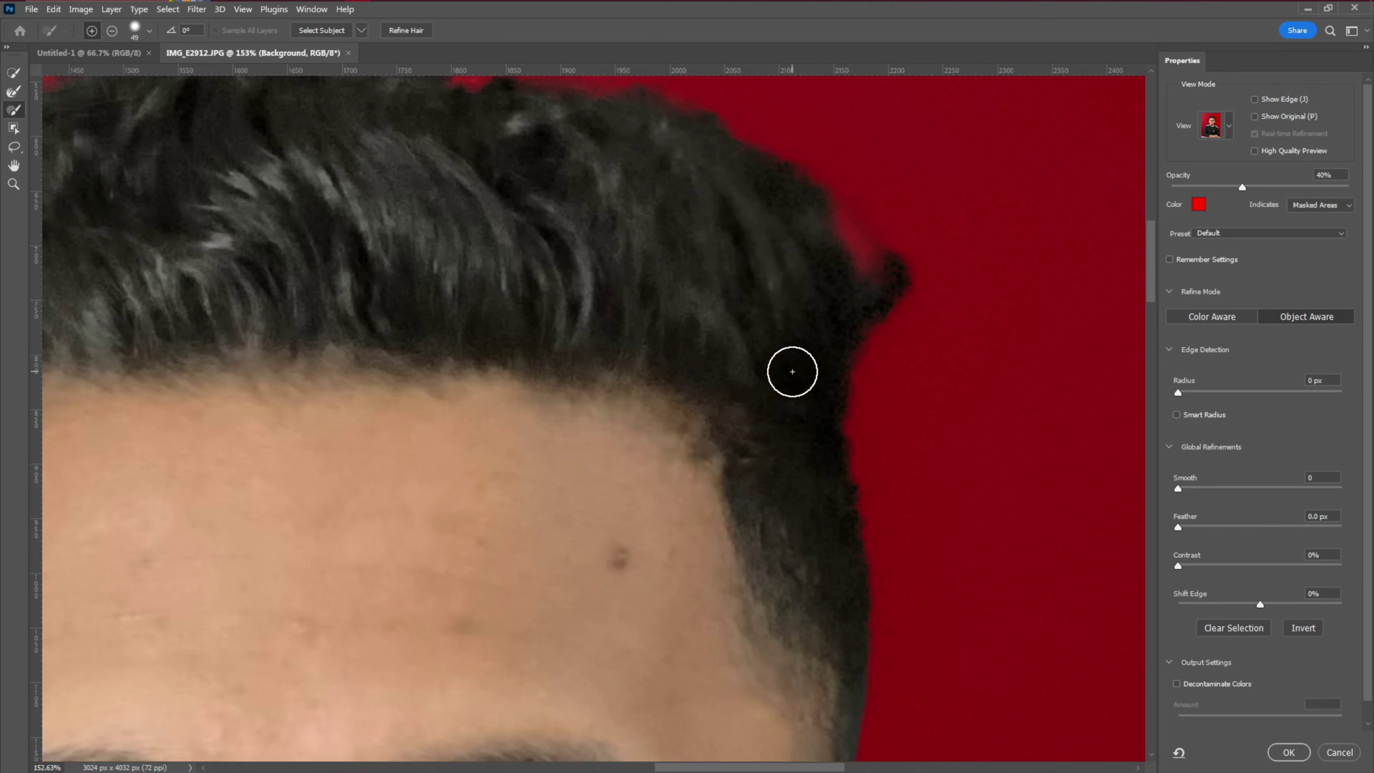
drag(516, 224, 736, 325)
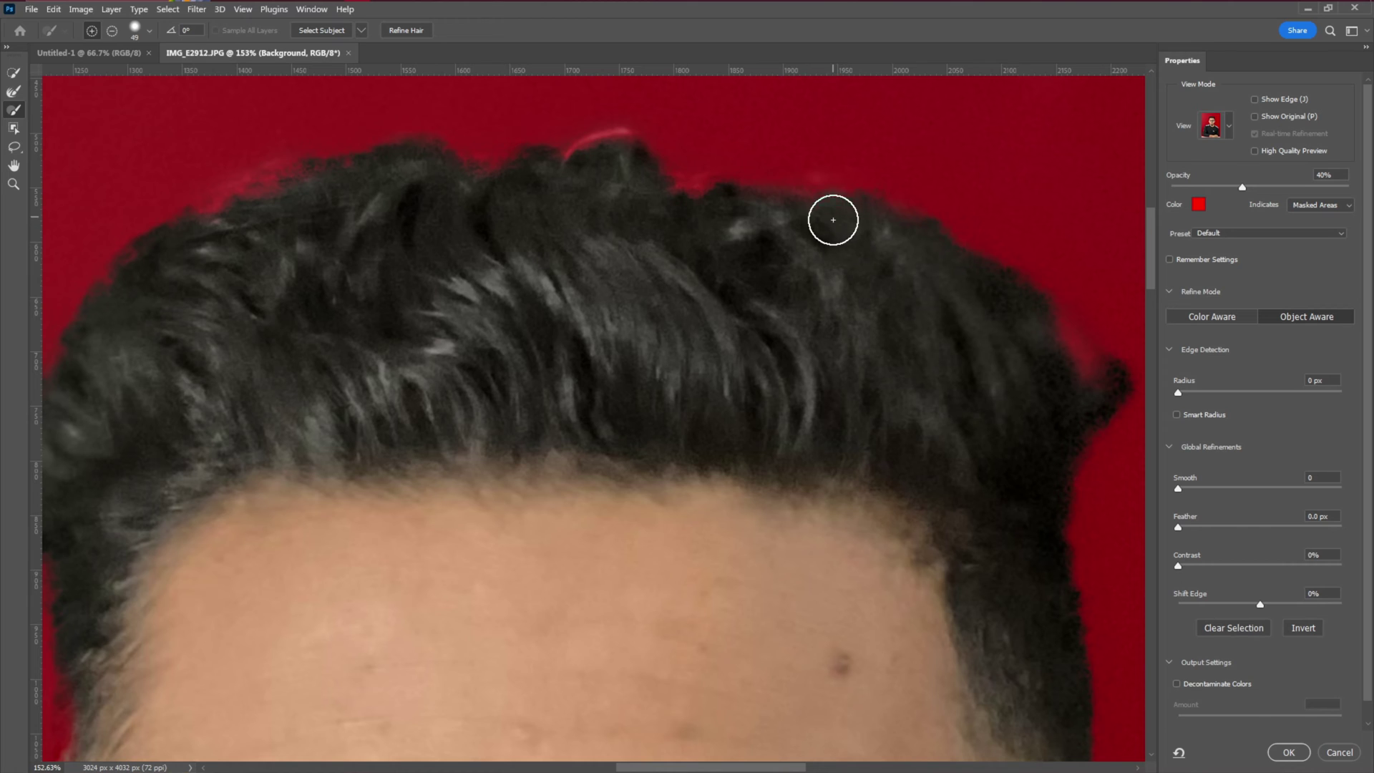
drag(387, 236, 488, 240)
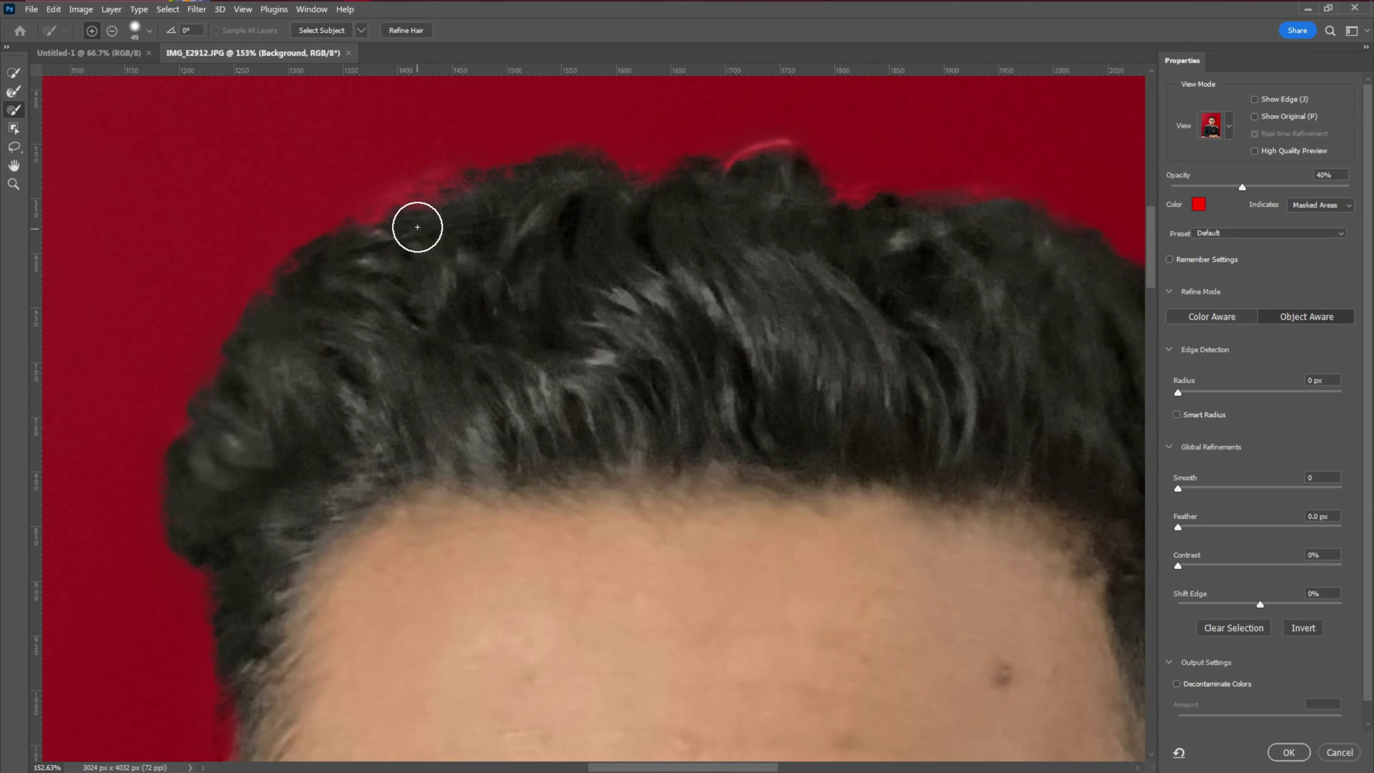
drag(256, 620, 418, 425)
drag(373, 486, 310, 382)
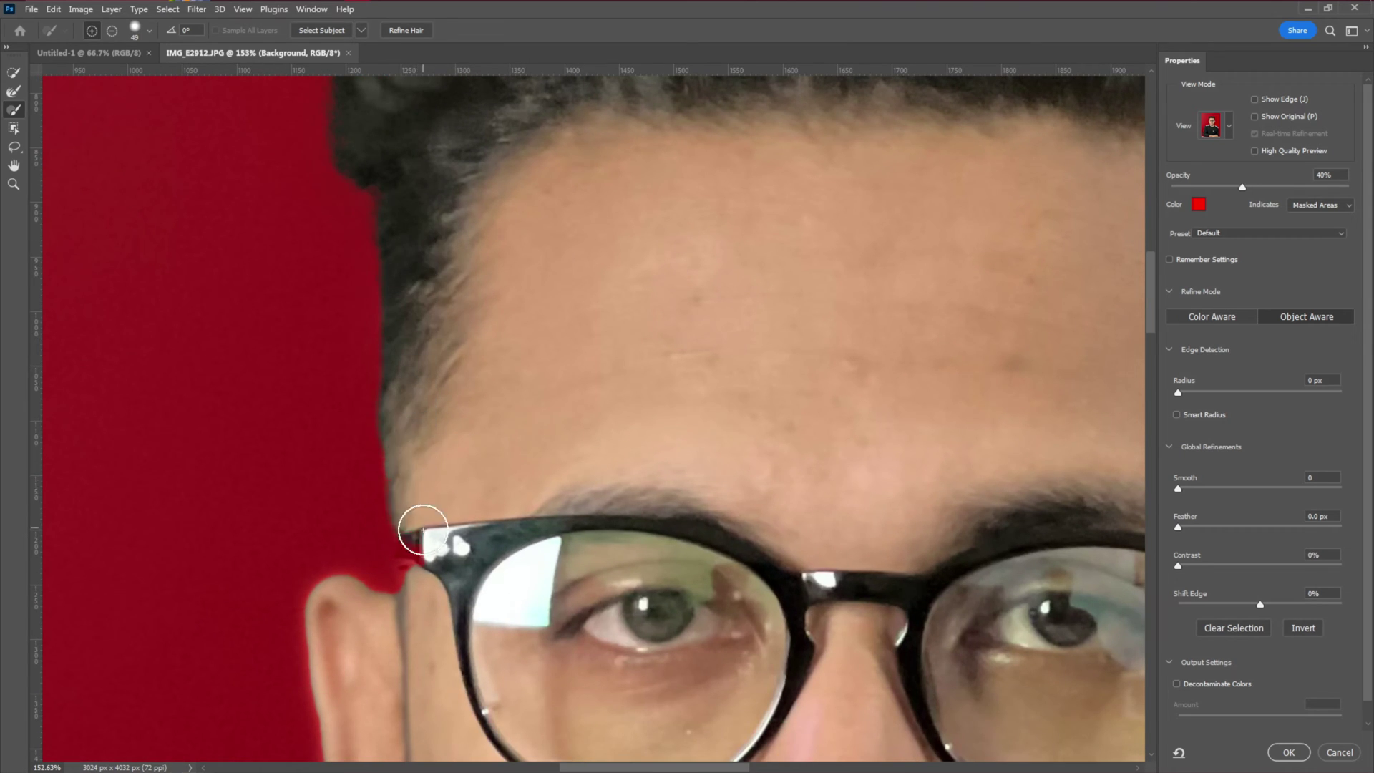
drag(423, 528, 369, 350)
Step: Resize the mask brush and paint the missing beard and jawline edges into the selection
alt+right_click(362, 509)
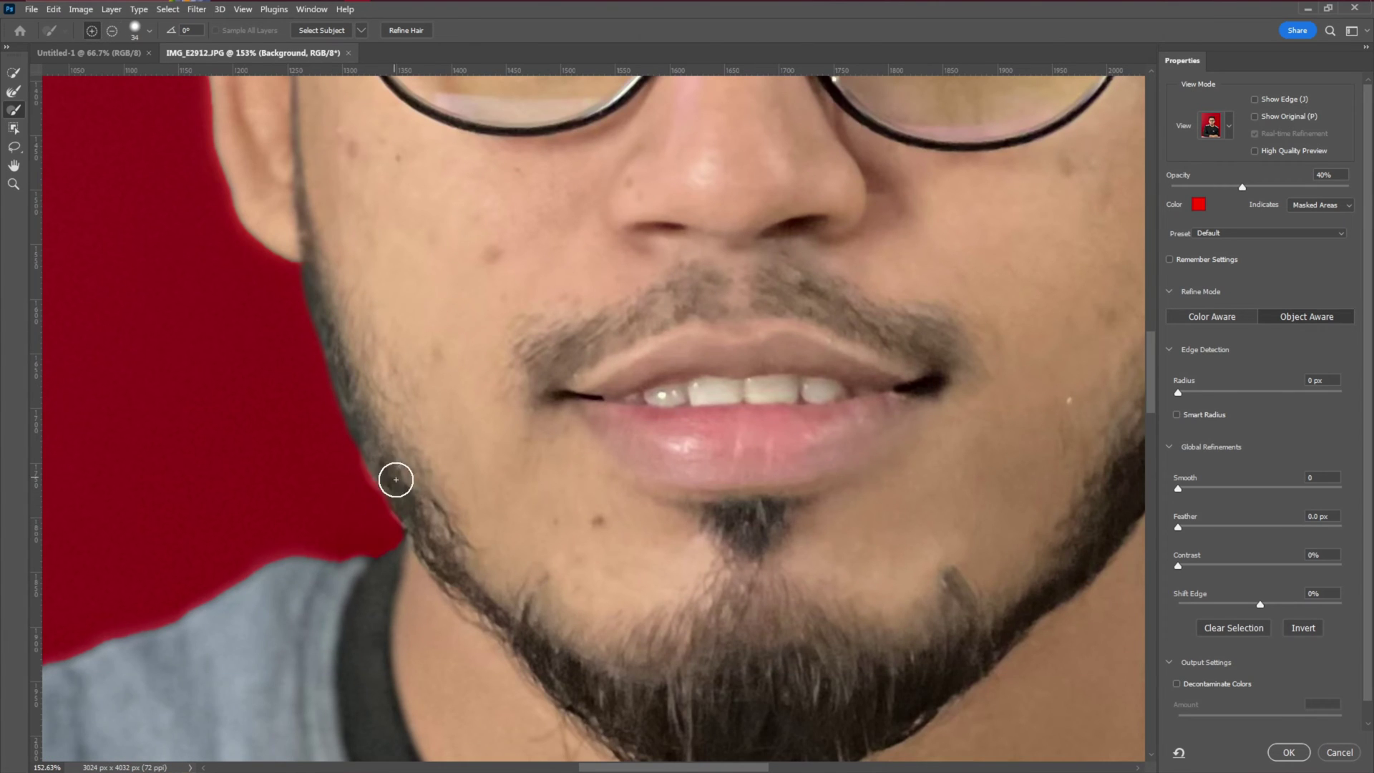
drag(286, 307, 309, 350)
right_click(309, 350)
click(334, 405)
click(309, 337)
drag(1102, 356, 578, 285)
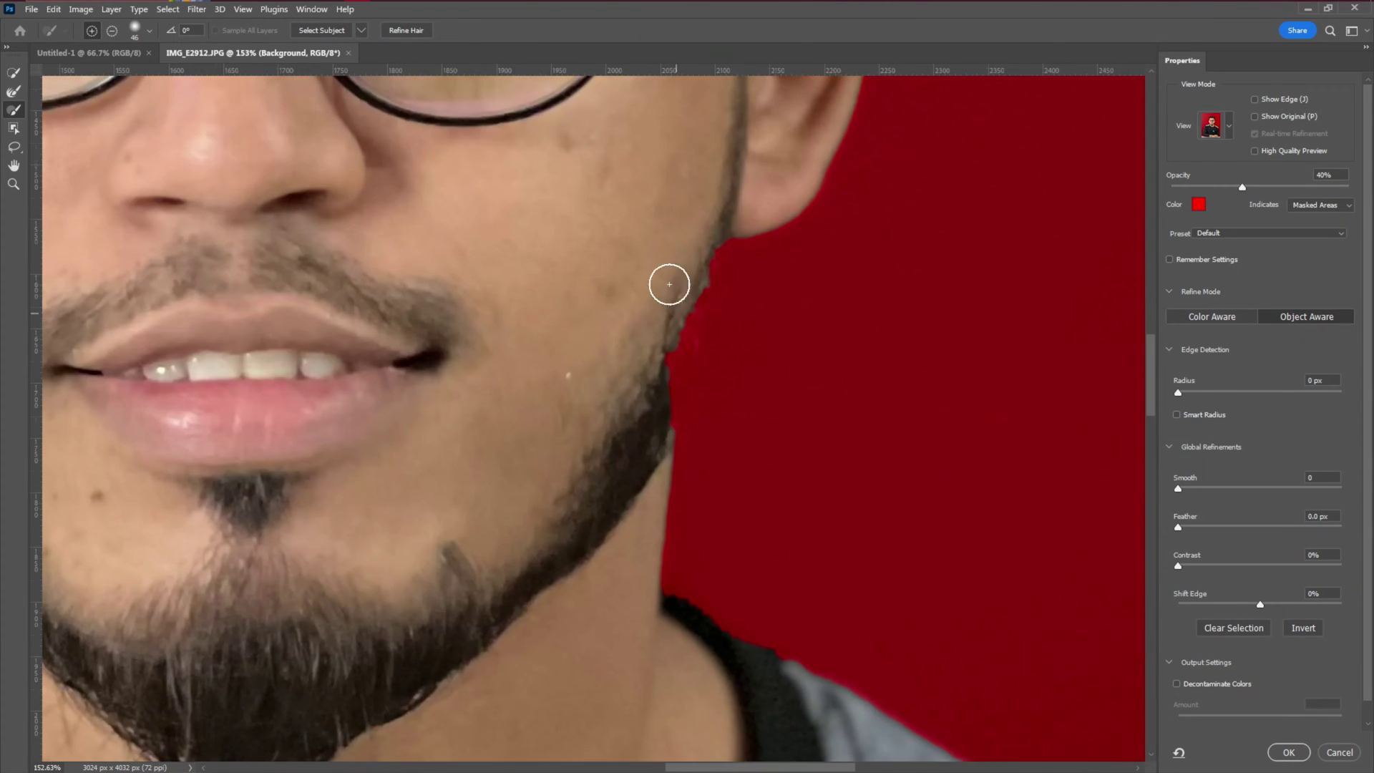
Step: Subtract the excess background beside the image-right temple, just above the ear, from the selection
scroll(641, 297, down, 10)
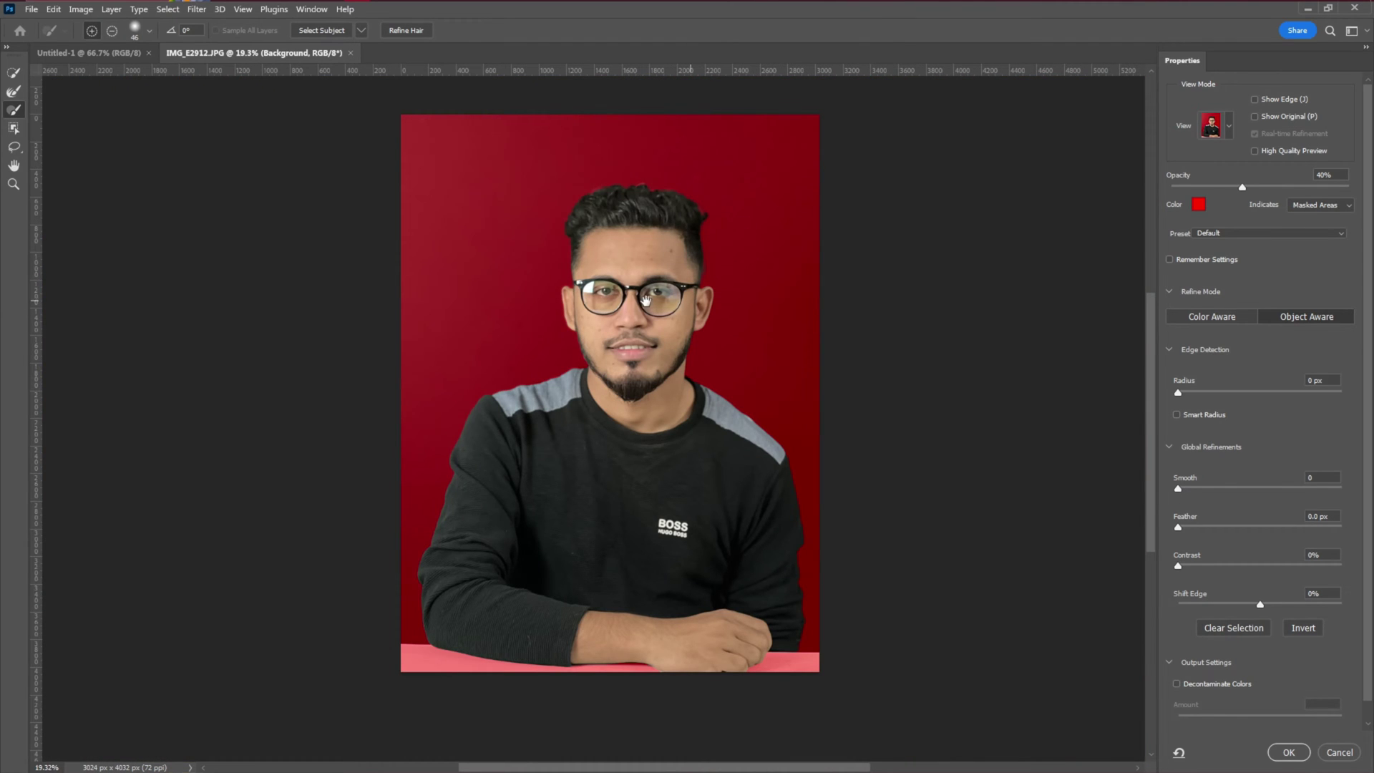
drag(615, 228, 678, 254)
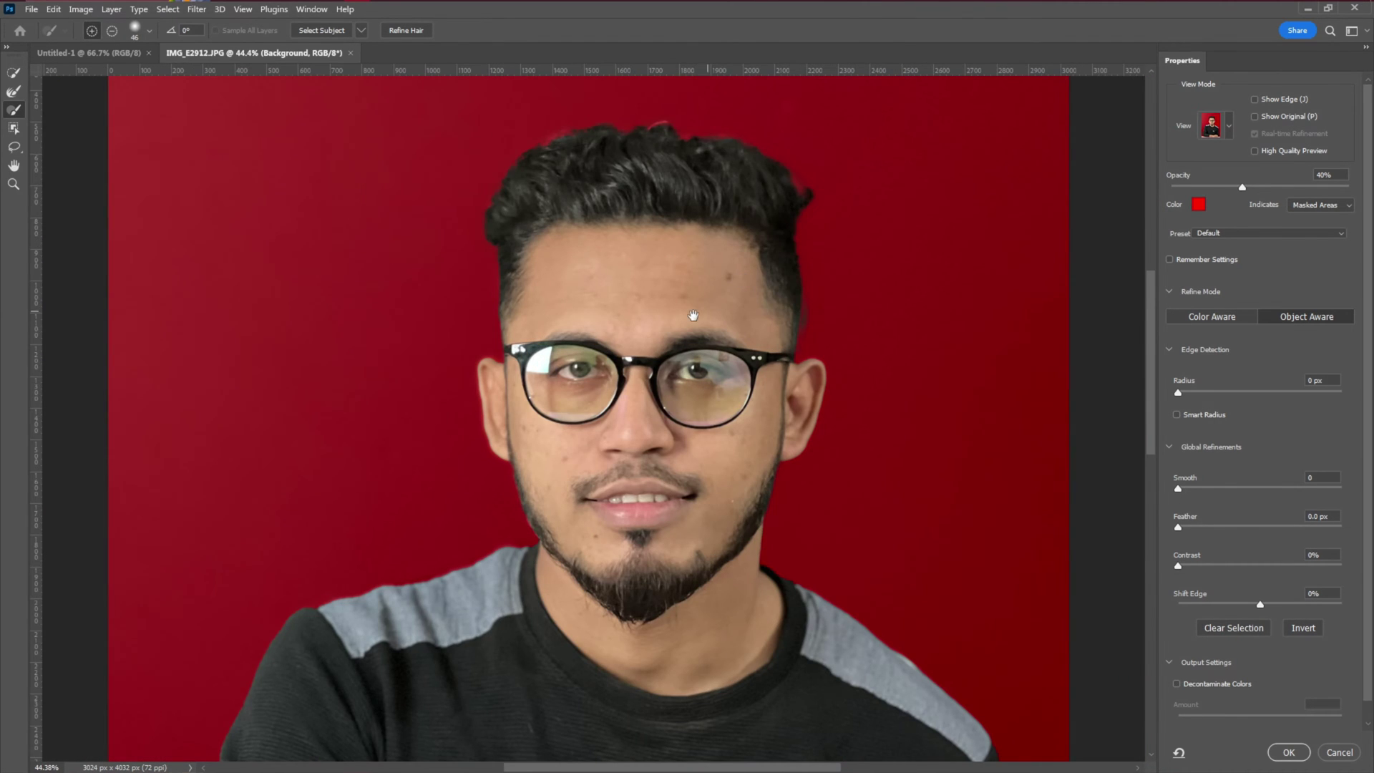
drag(693, 315, 645, 290)
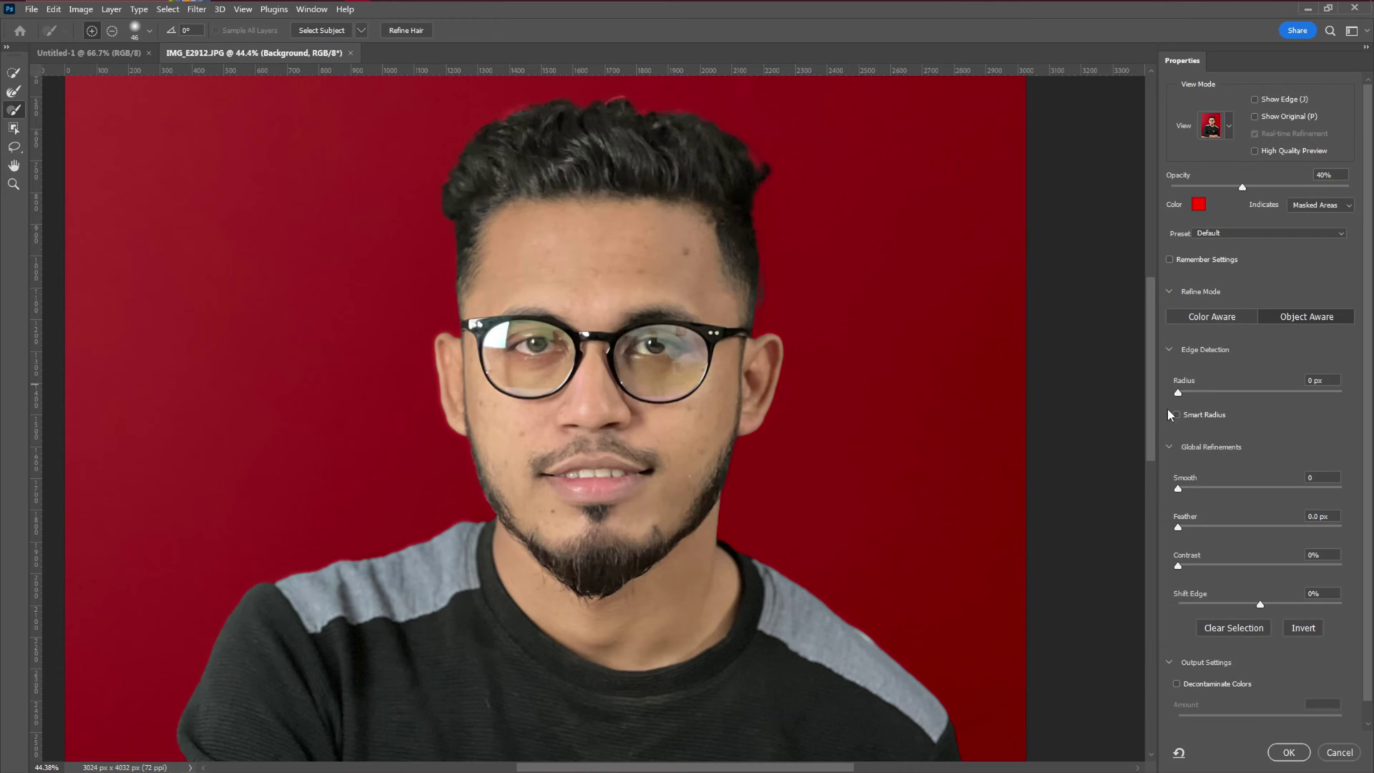
drag(744, 399, 720, 365)
scroll(728, 256, up, 10)
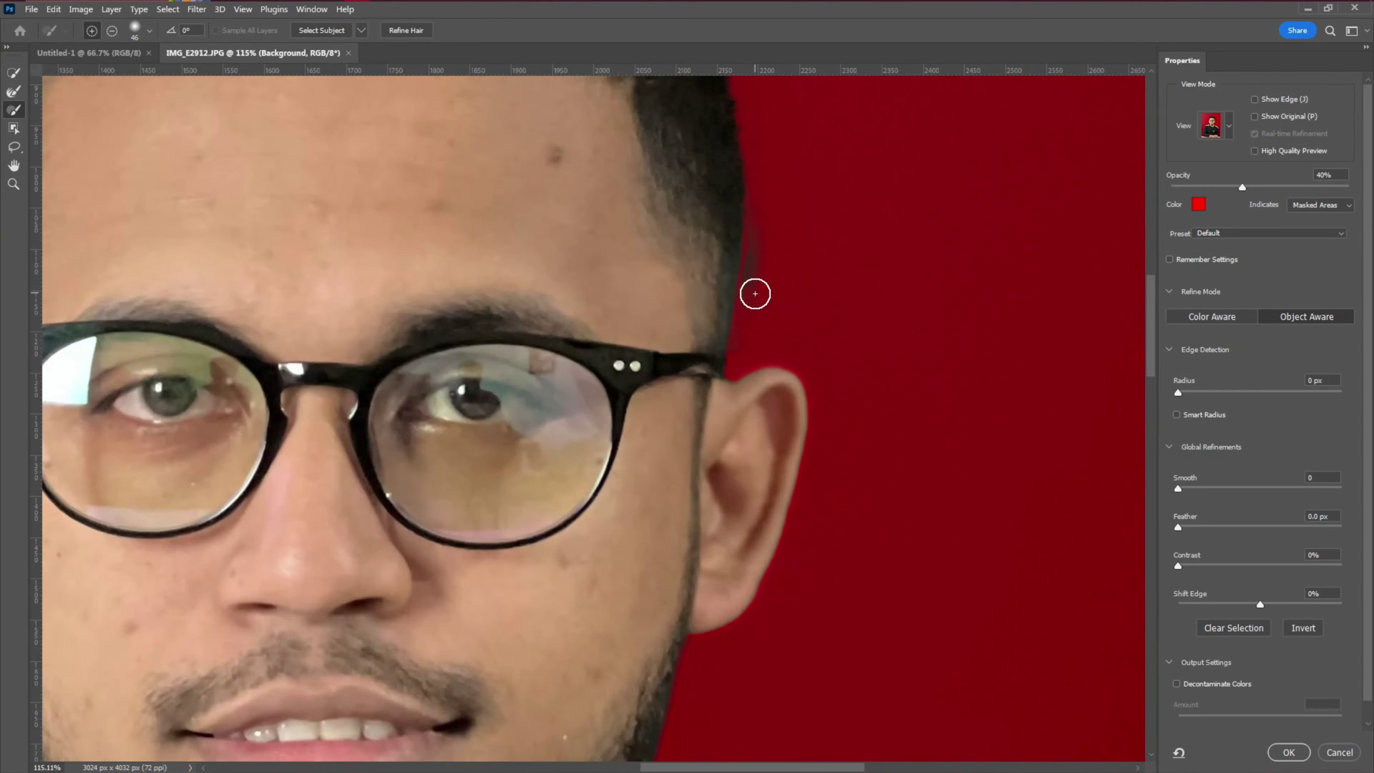
key(alt)
mouse_move(768, 213)
mouse_down()
mouse_move(766, 305)
mouse_move(764, 174)
mouse_move(762, 281)
mouse_up()
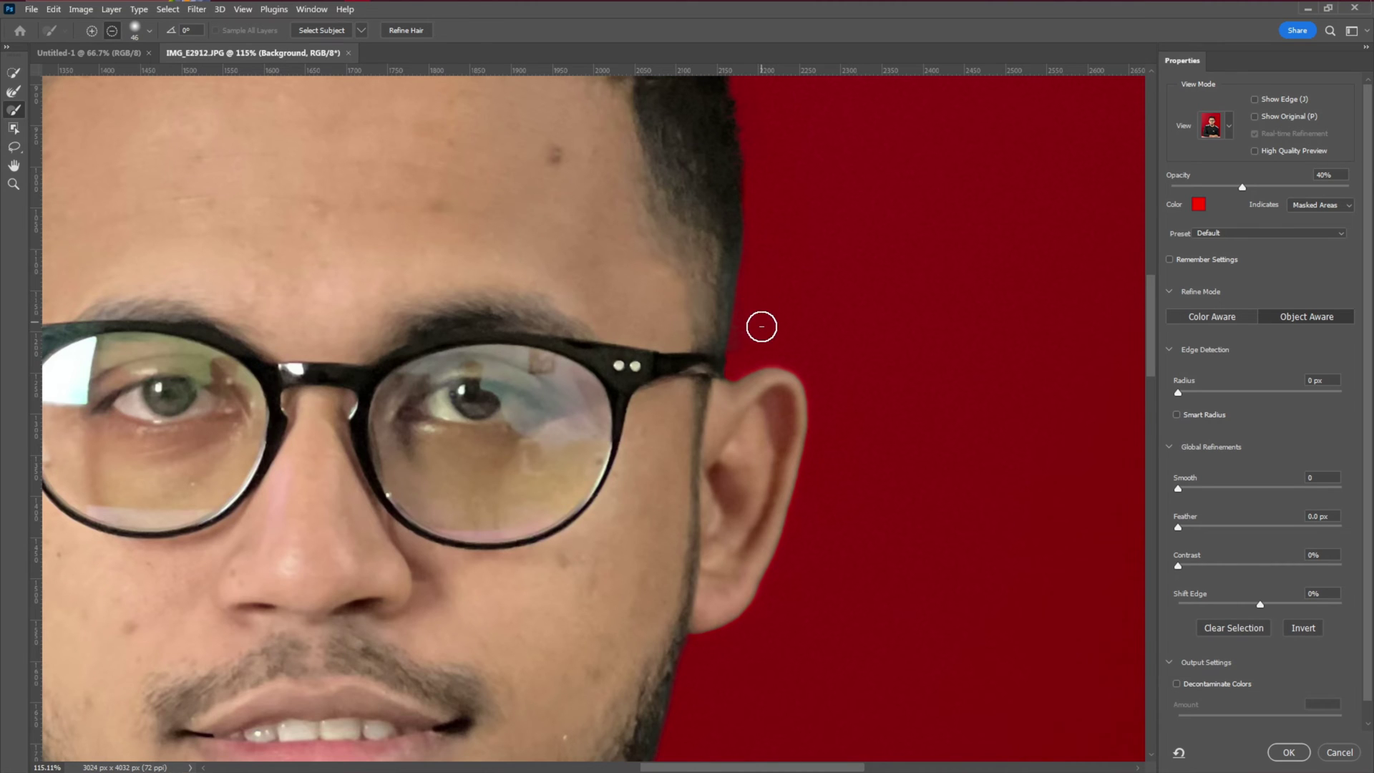
Step: Output the refined selection of the man as a New Layer with Layer Mask
scroll(818, 288, down, 5)
scroll(837, 312, down, 1)
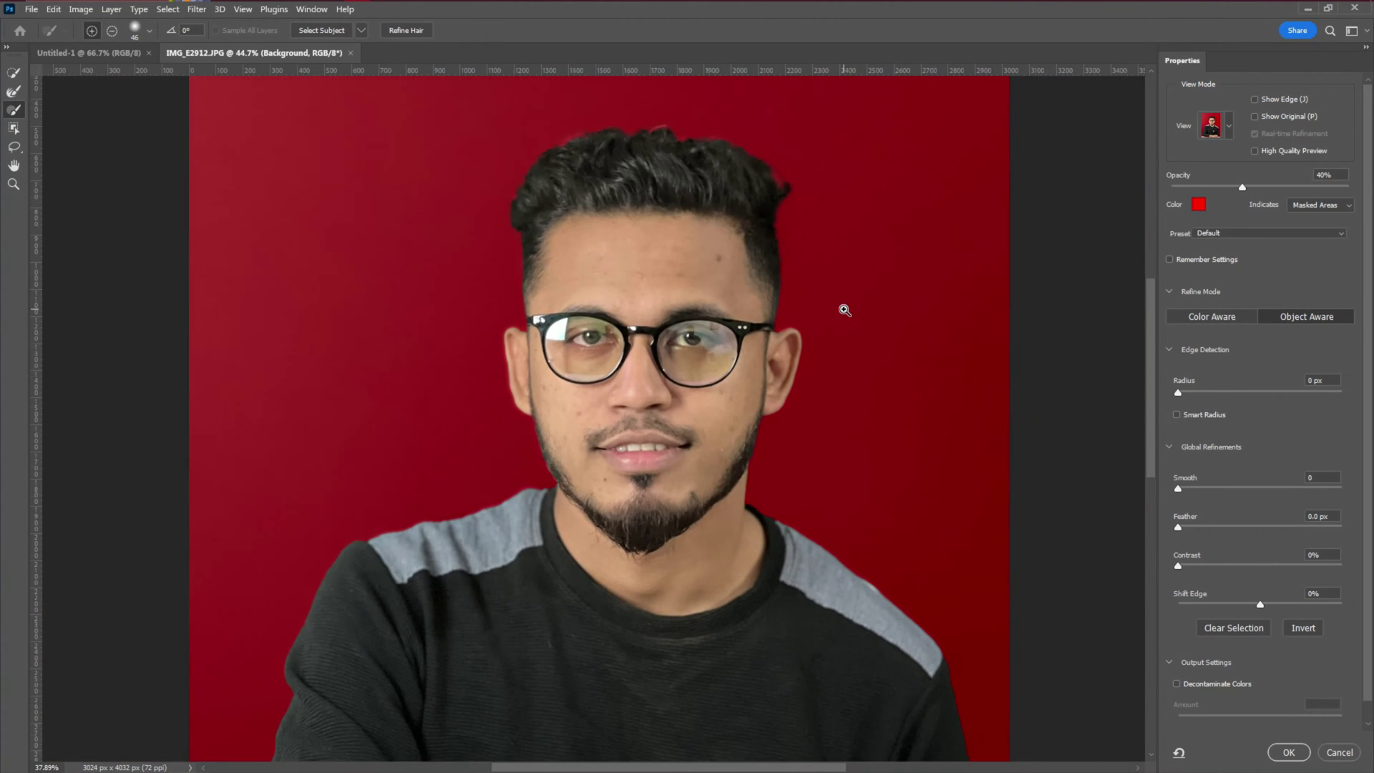
drag(843, 307, 758, 313)
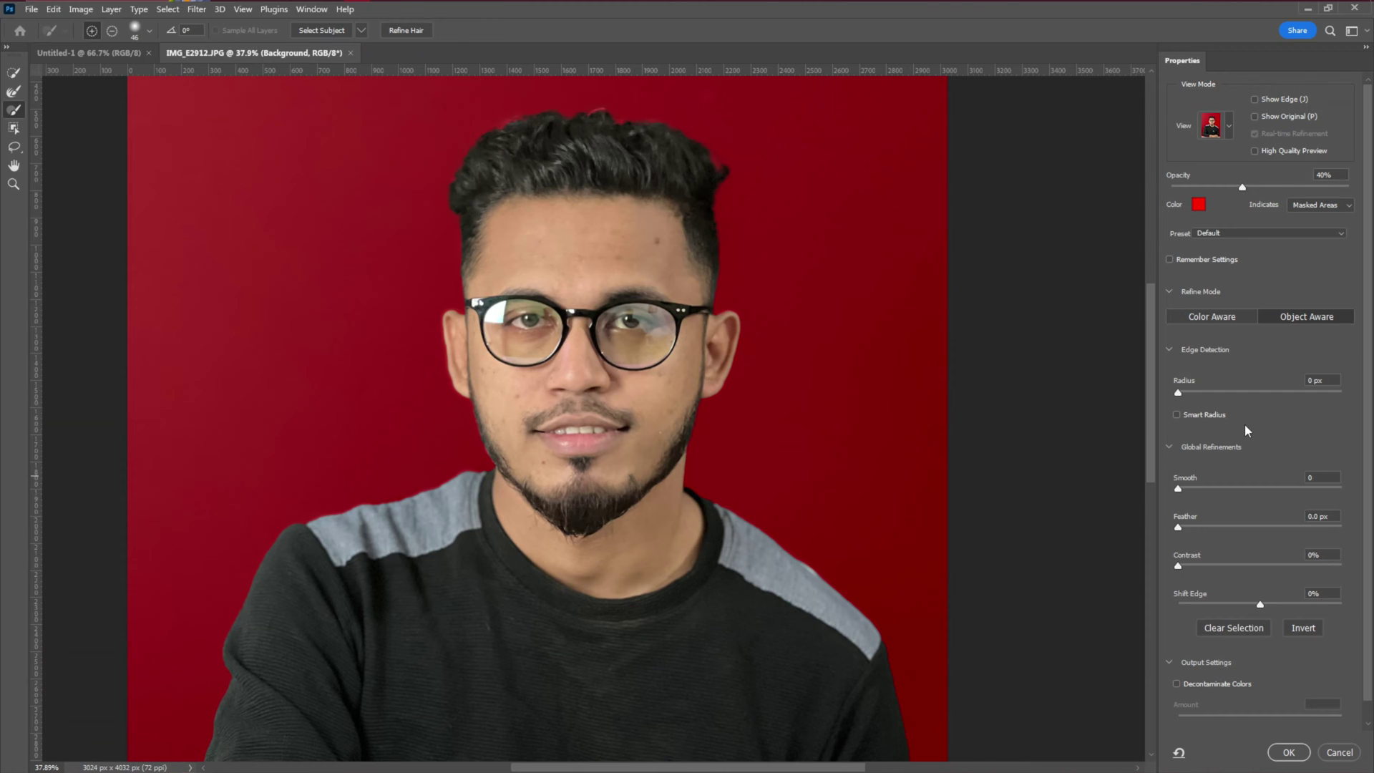
scroll(1245, 429, down, 1)
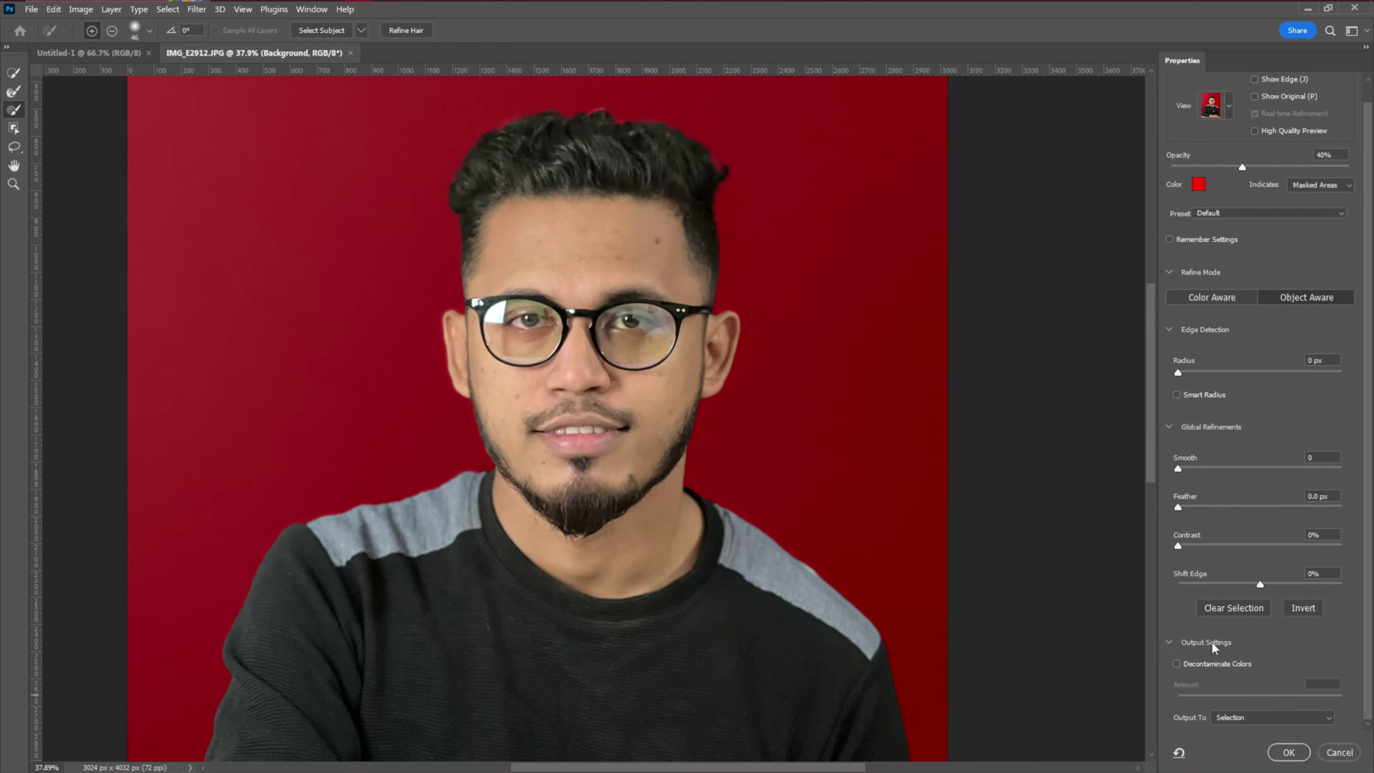
click(1169, 642)
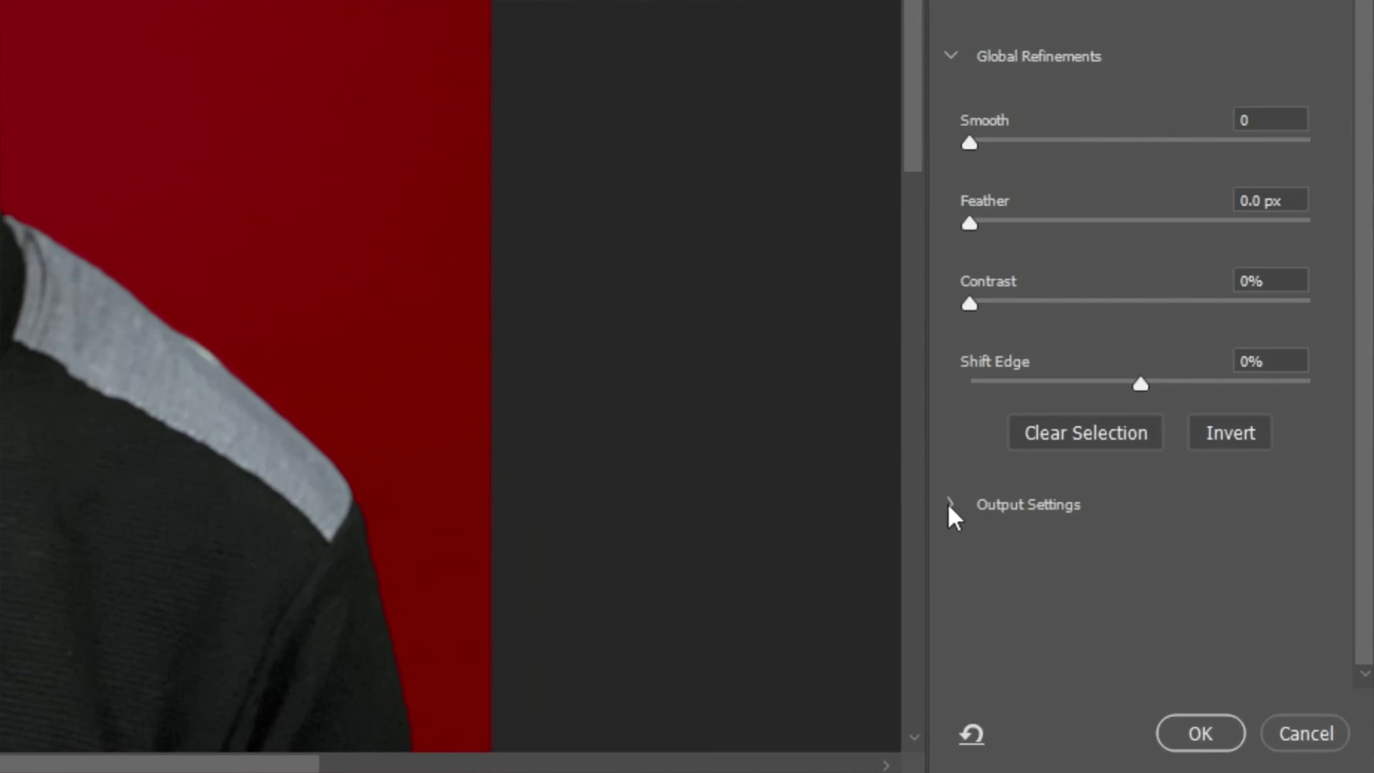
click(1169, 642)
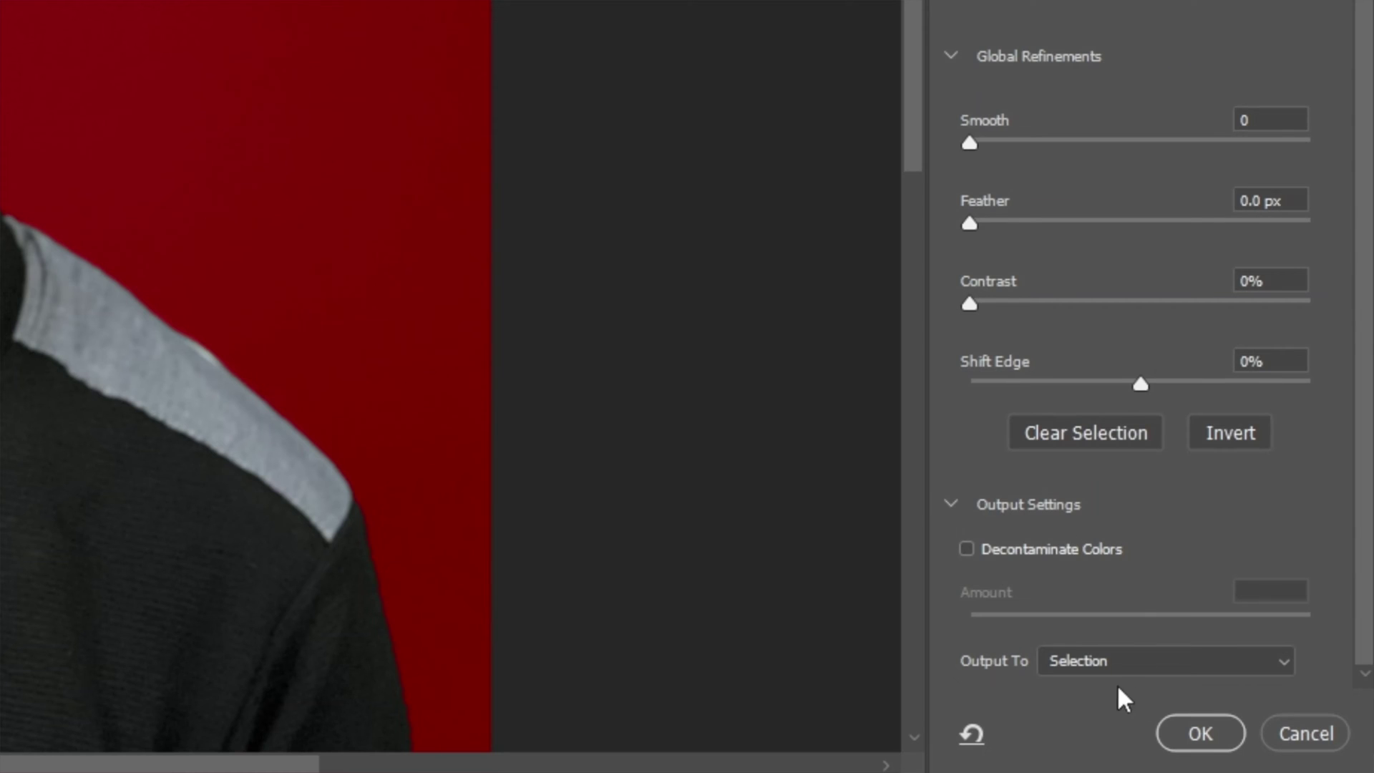
click(1116, 660)
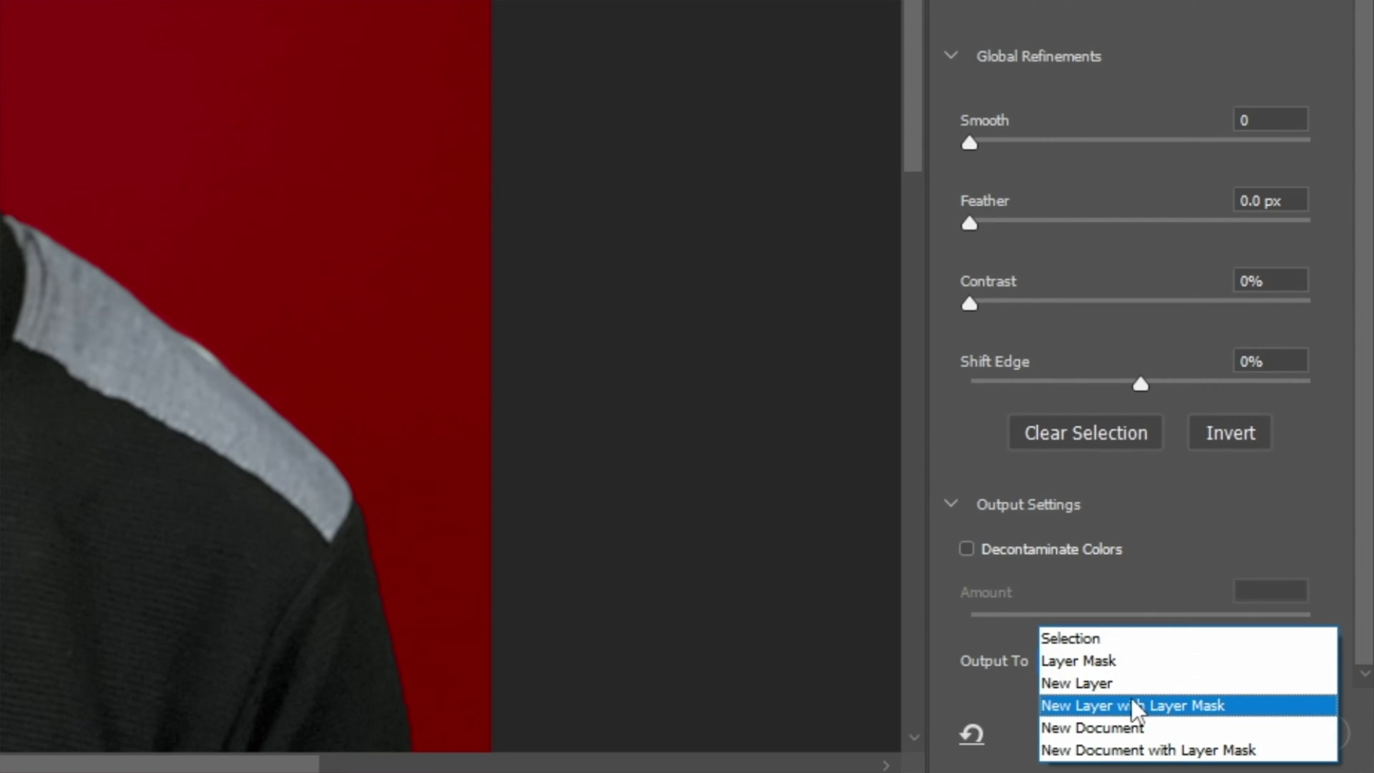
click(1131, 698)
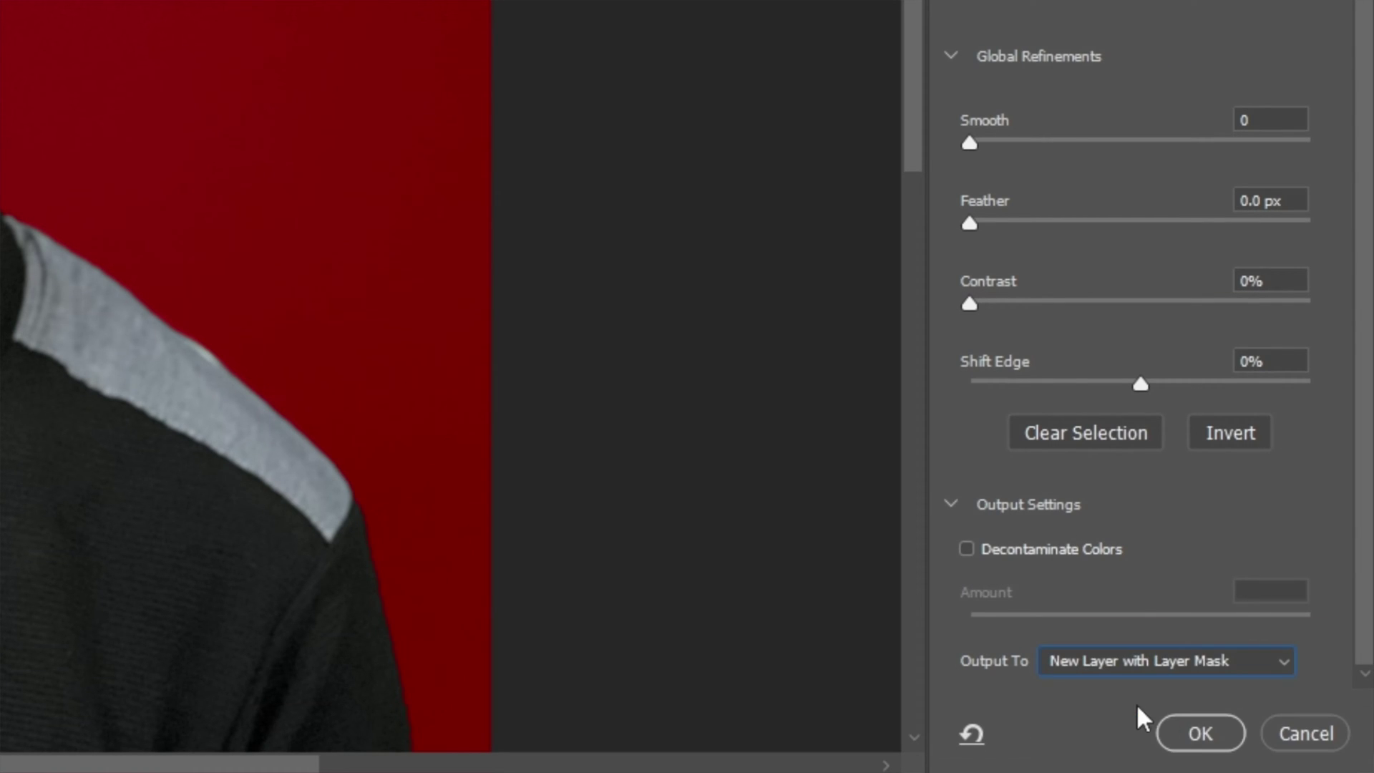
click(1200, 731)
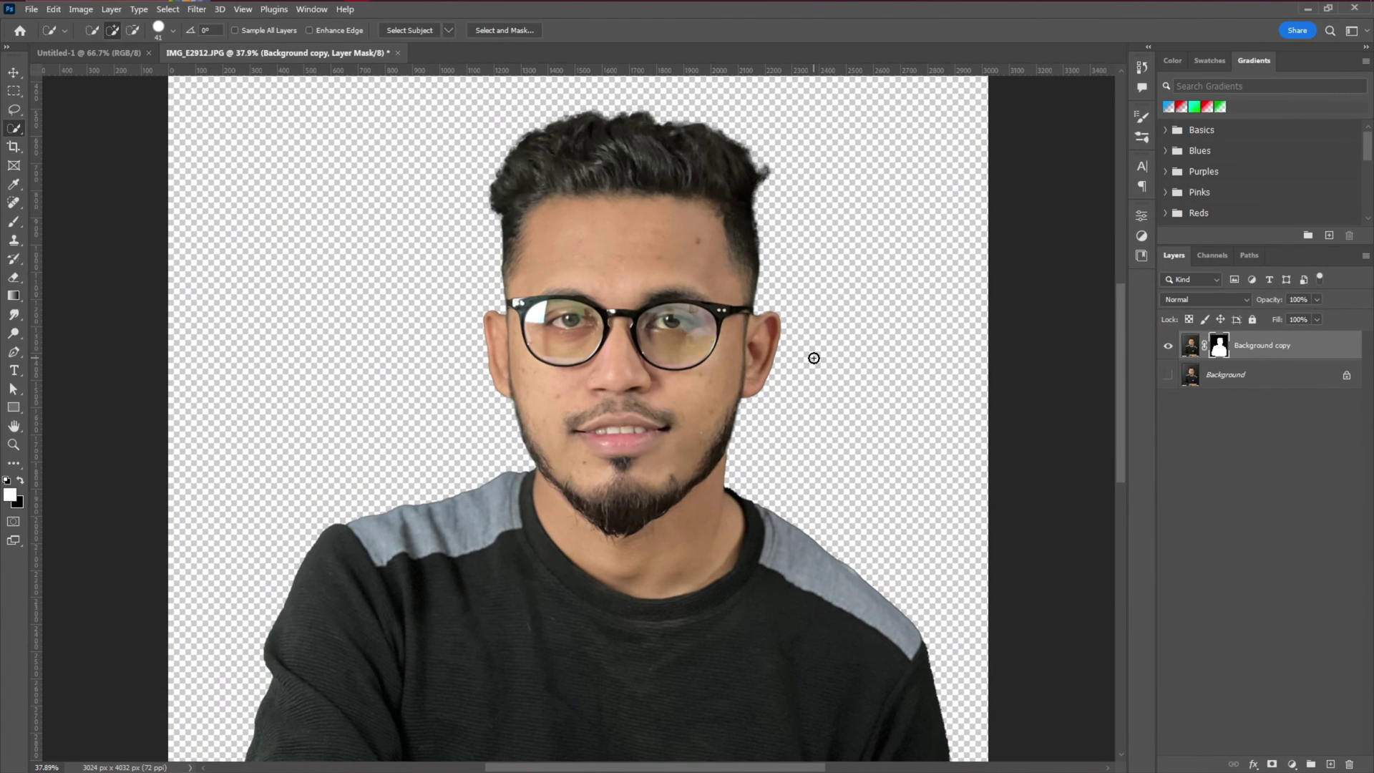
Step: Convert the masked Background copy layer to a smart object and move it into the Untitled-1 document
click(14, 73)
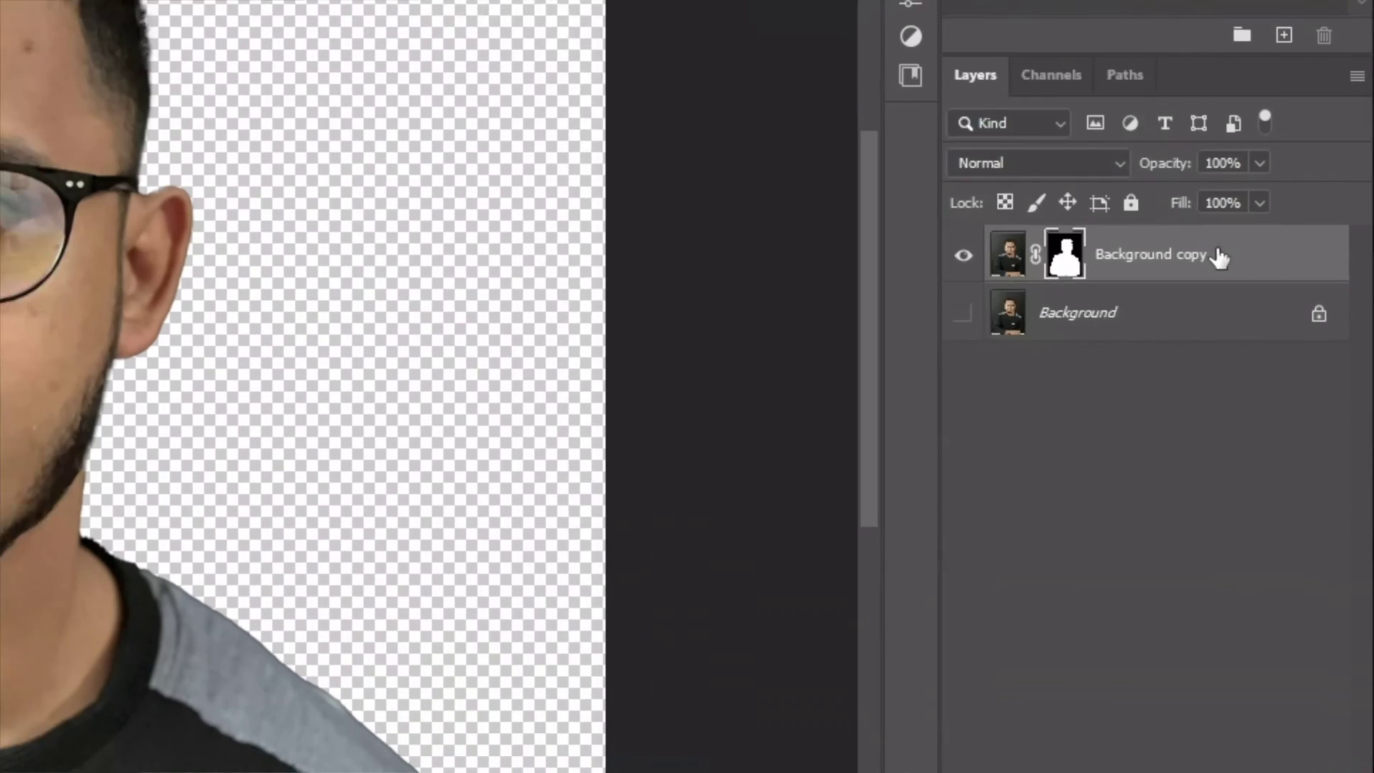
right_click(1290, 345)
click(1241, 407)
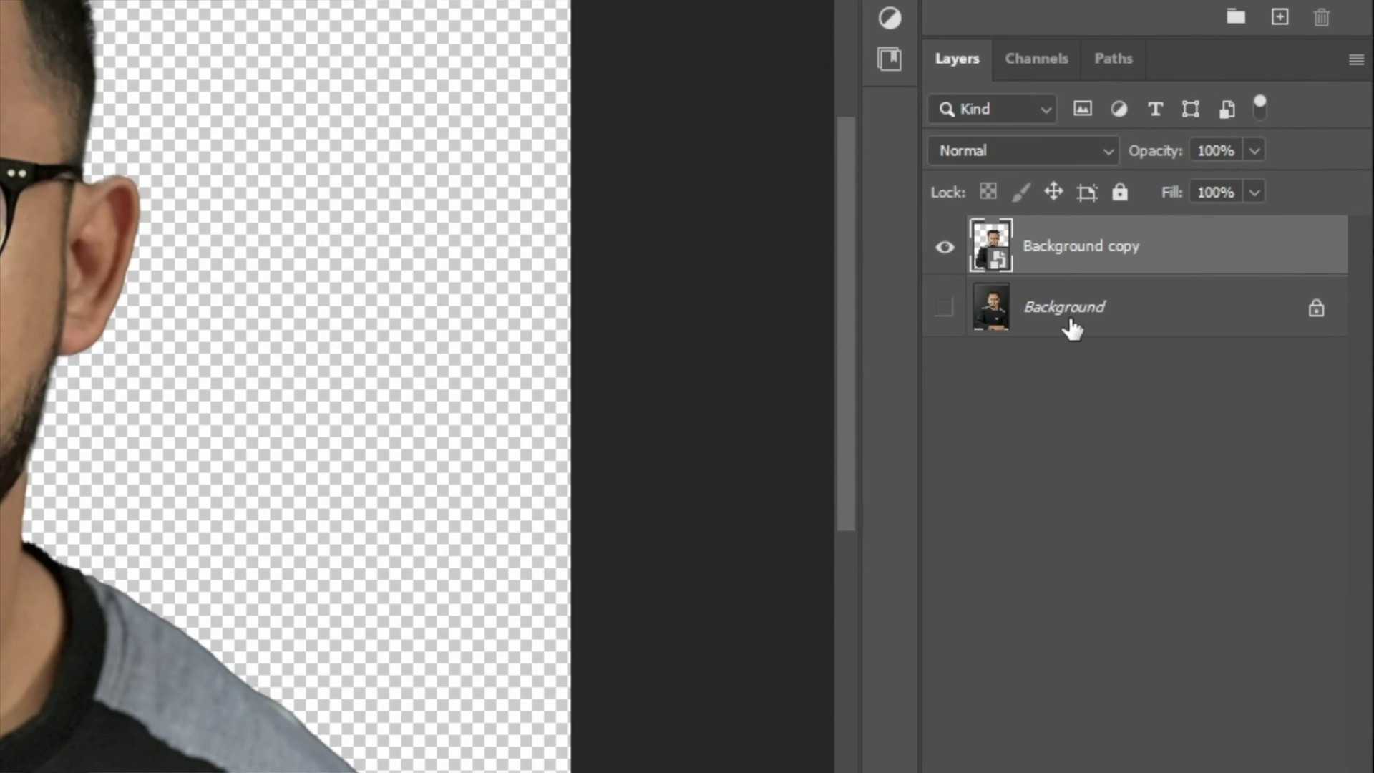
drag(28, 322, 1173, 748)
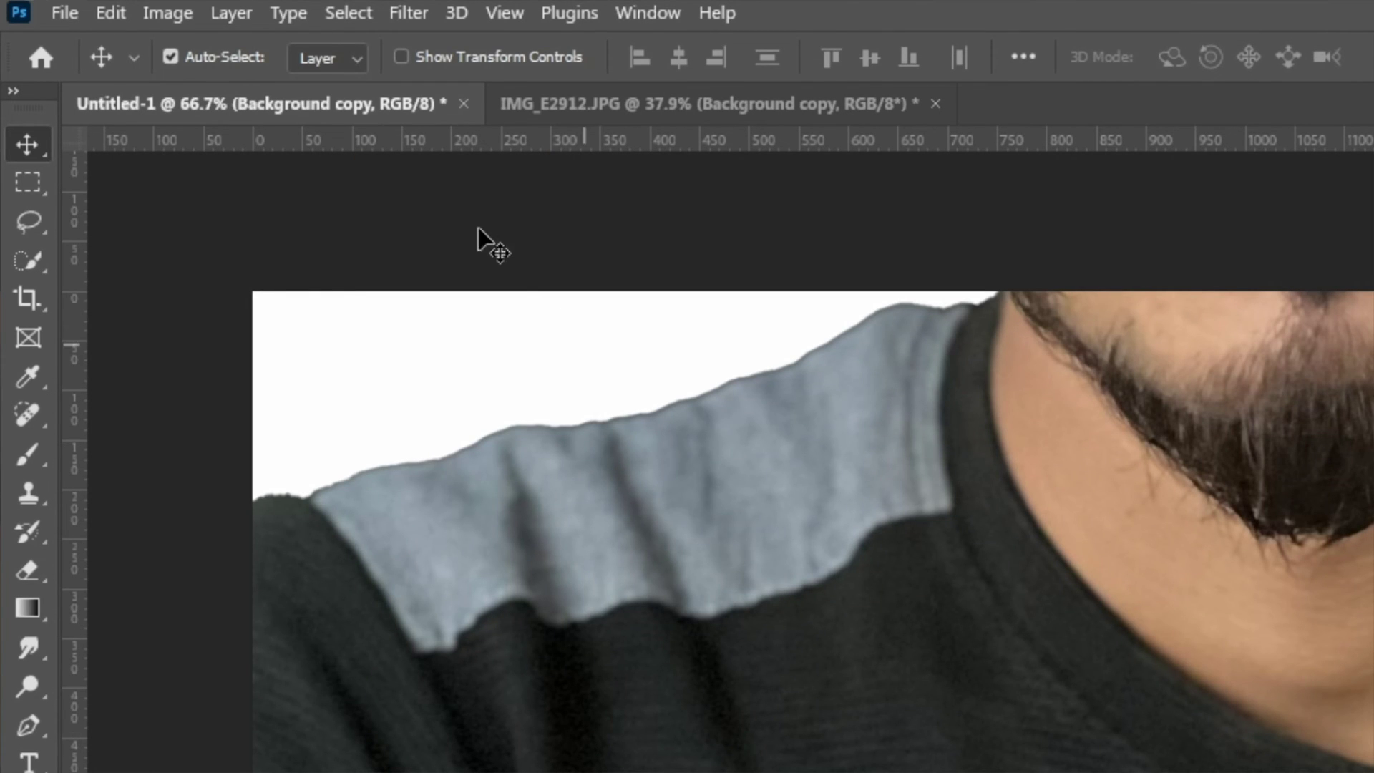
Step: Scale the portrait down to about 10% with Free Transform and place his head and shoulders within the white canvas
click(113, 14)
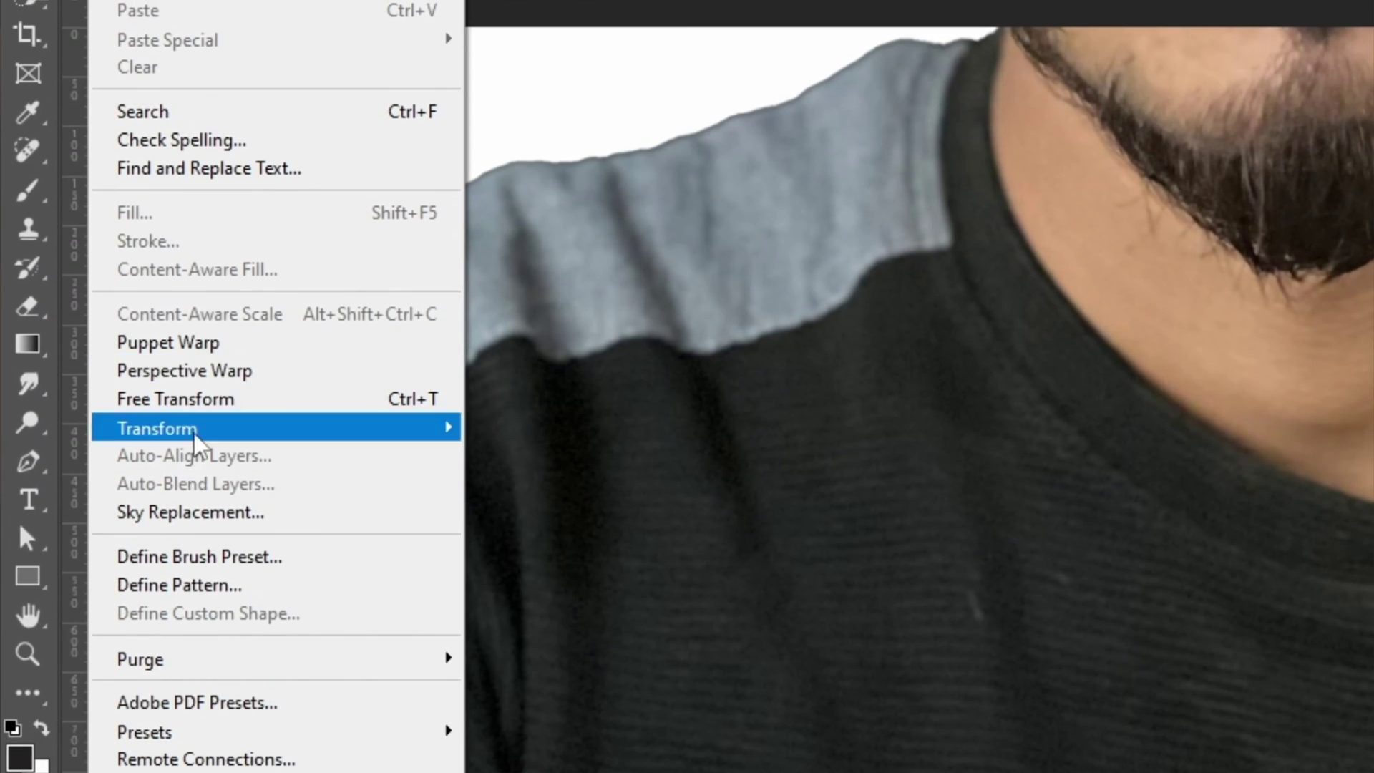
click(214, 402)
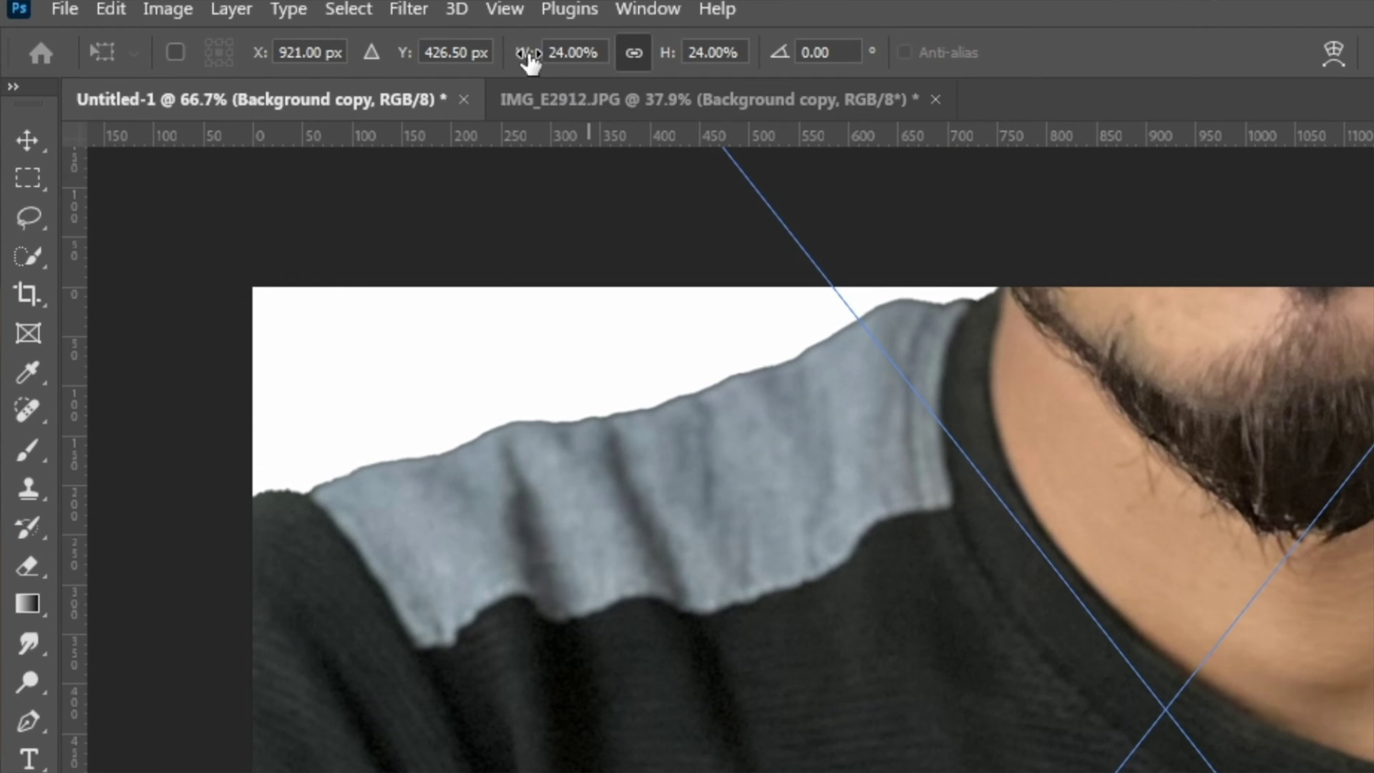
mouse_move(530, 63)
mouse_down()
mouse_move(505, 61)
mouse_move(528, 57)
mouse_up()
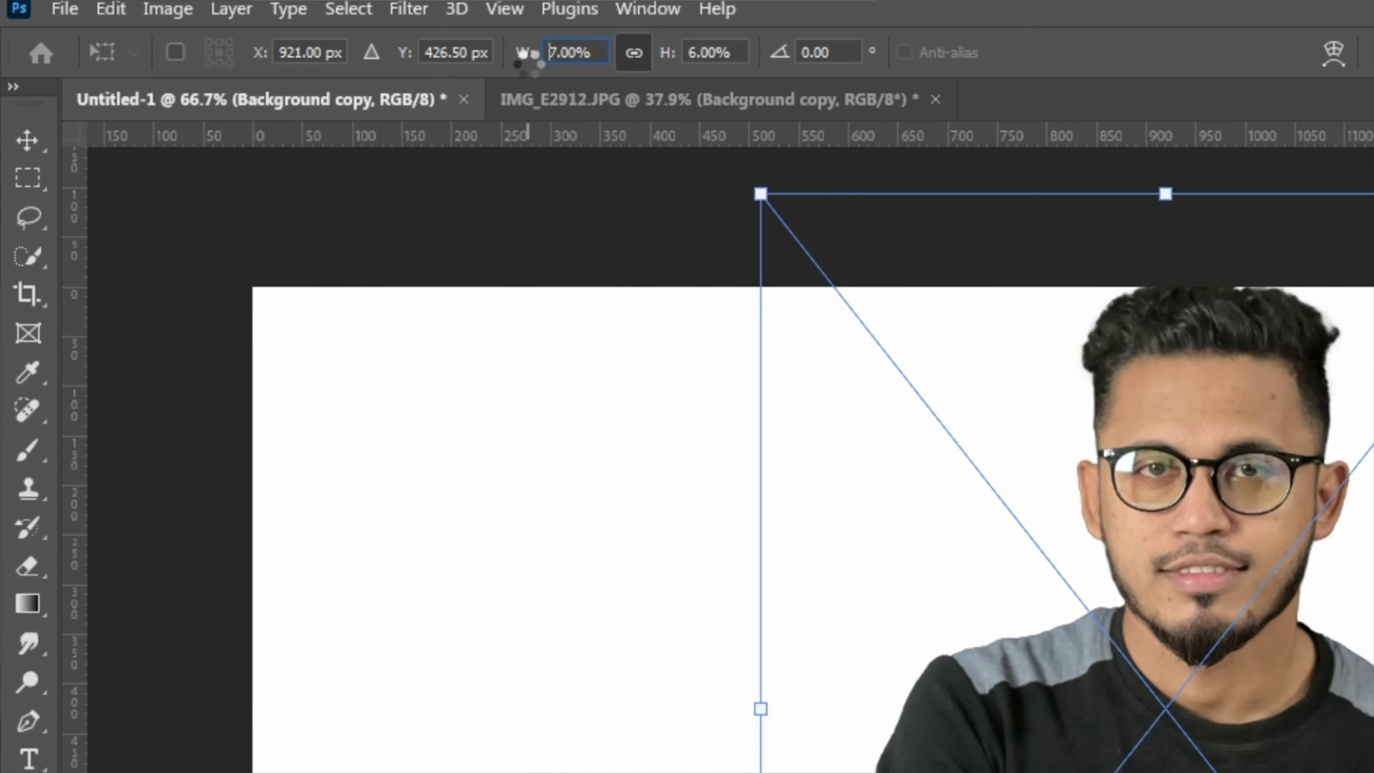
drag(1252, 651, 874, 613)
drag(584, 363, 585, 456)
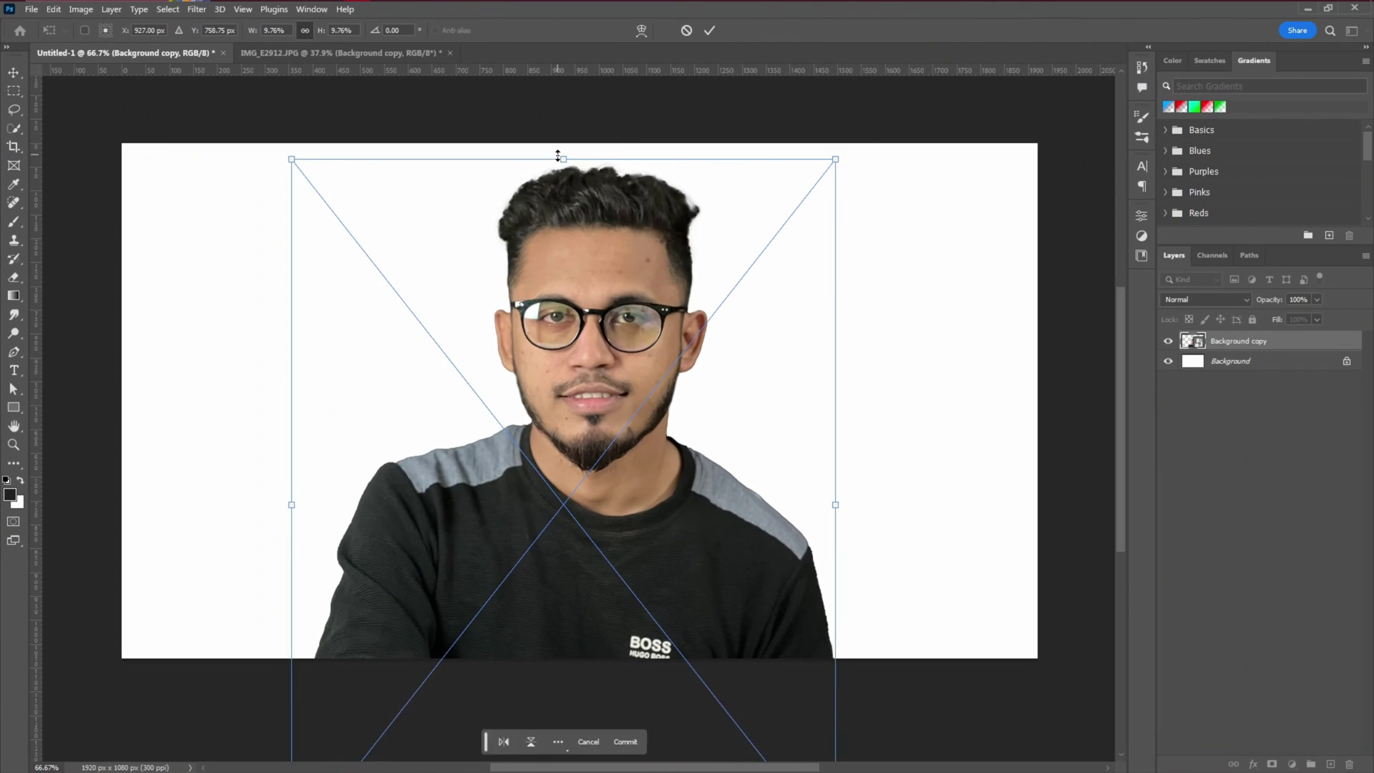
drag(617, 324, 585, 315)
drag(804, 496, 822, 496)
drag(696, 523, 686, 545)
key(Return)
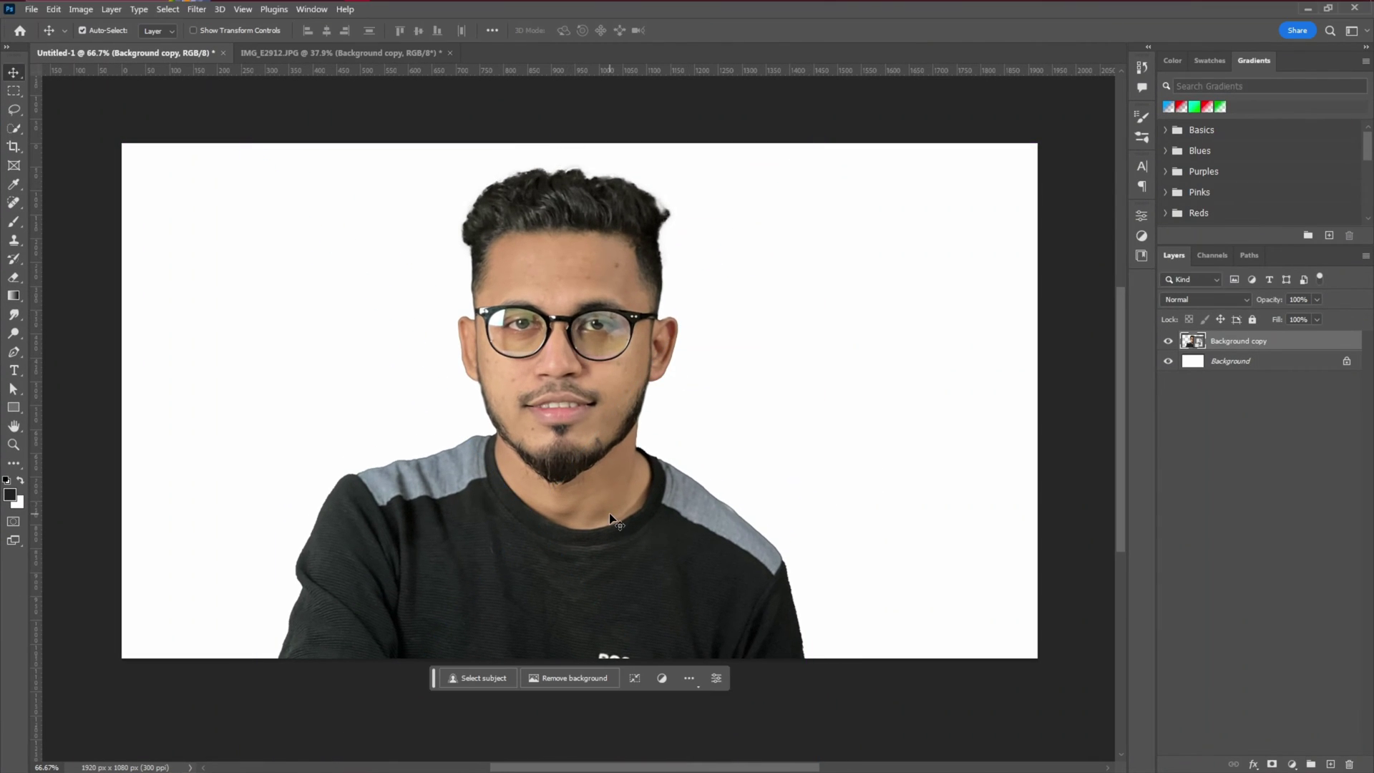
Step: Enlarge the portrait slightly with another Free Transform and reposition it so the hair sits just below the canvas's upper edge
key(ctrl+t)
drag(810, 519, 850, 542)
drag(700, 554, 696, 558)
key(Return)
Step: Open the portrait smart object's contents and add a white (ffffff) Solid Color fill layer beneath the Background copy layer
scroll(572, 151, up, 5)
scroll(577, 158, up, 4)
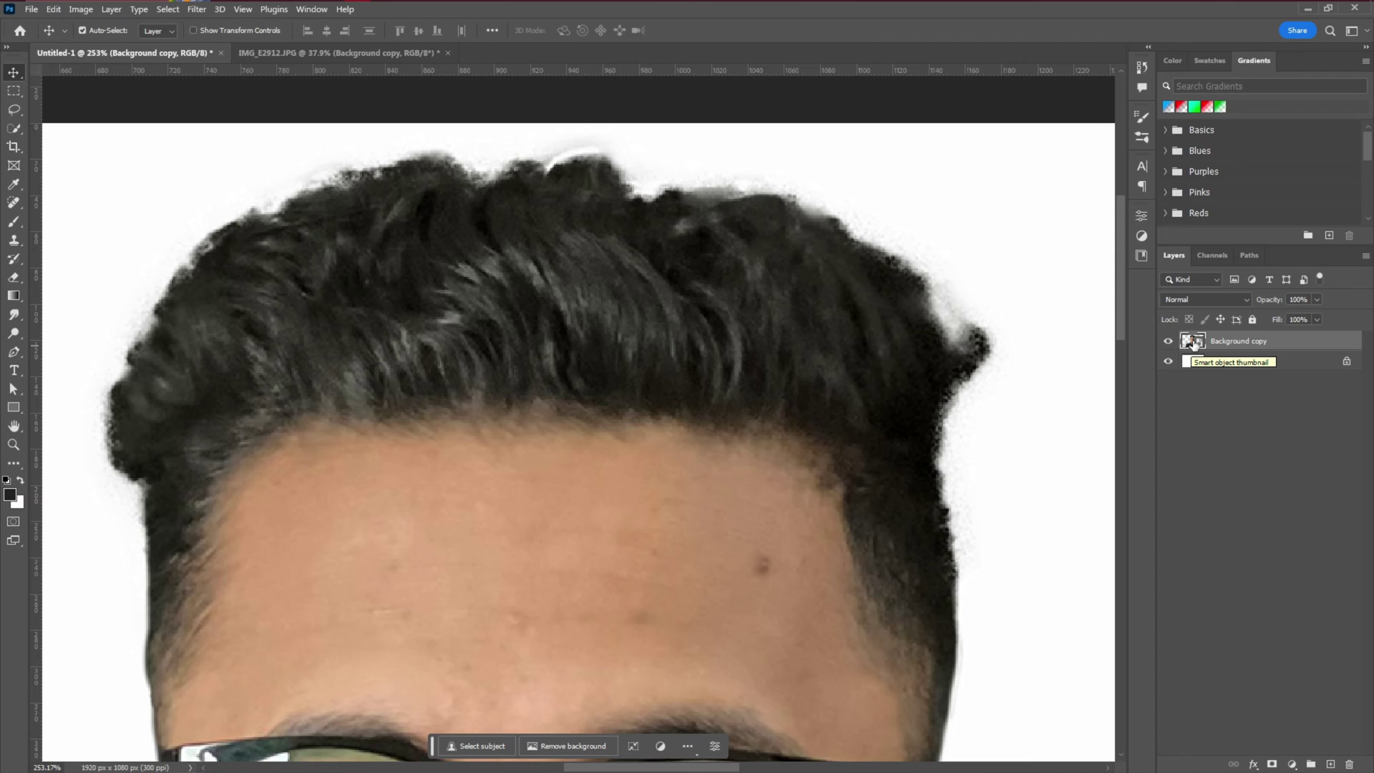
double_click(1194, 344)
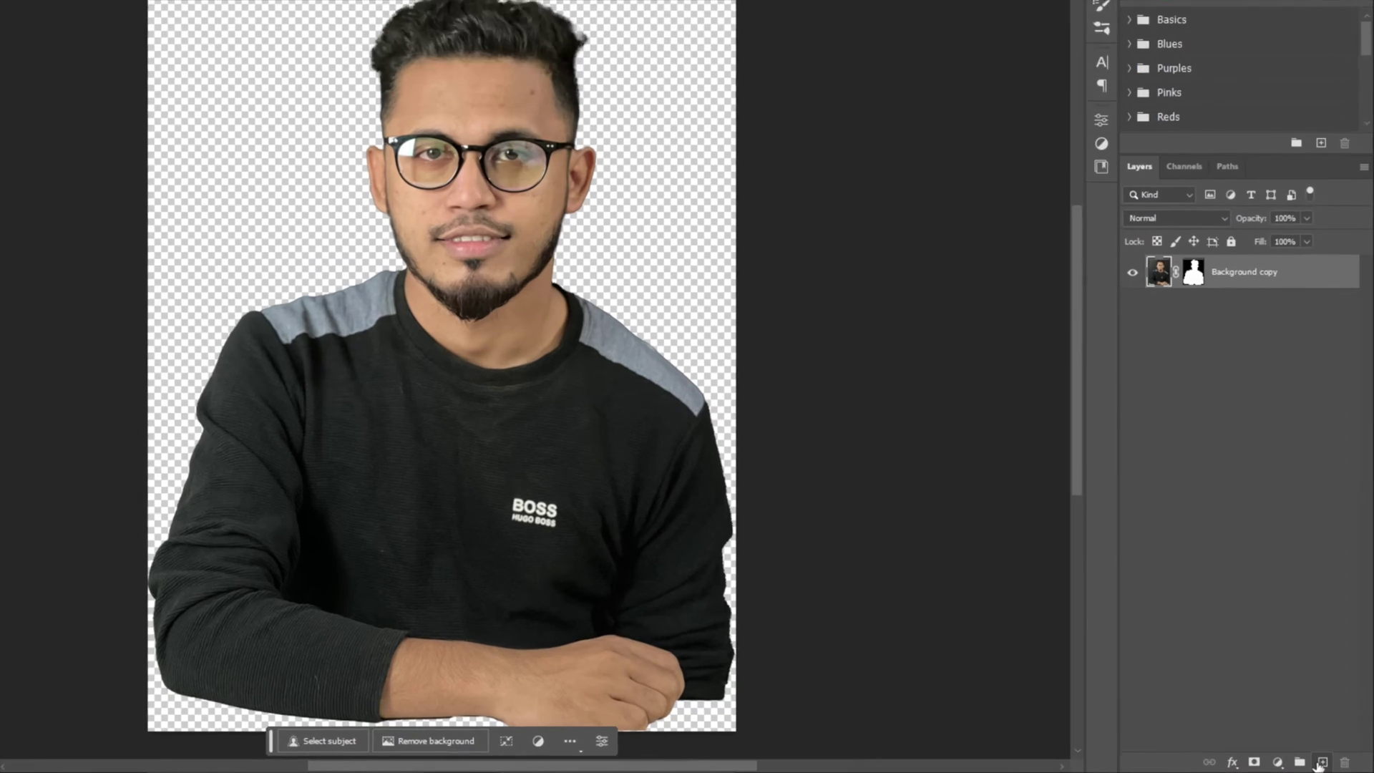
click(1329, 765)
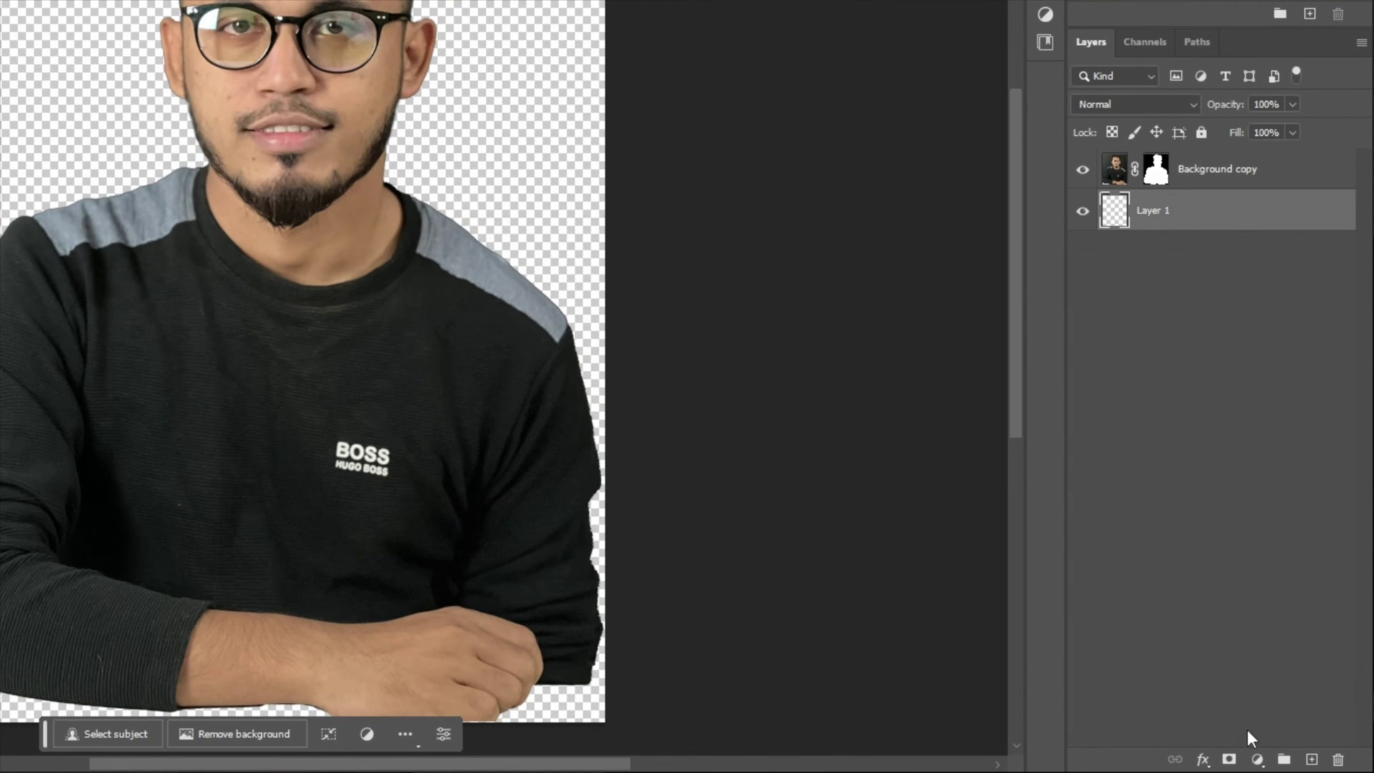
key(ctrl+z)
click(1258, 759)
click(1221, 407)
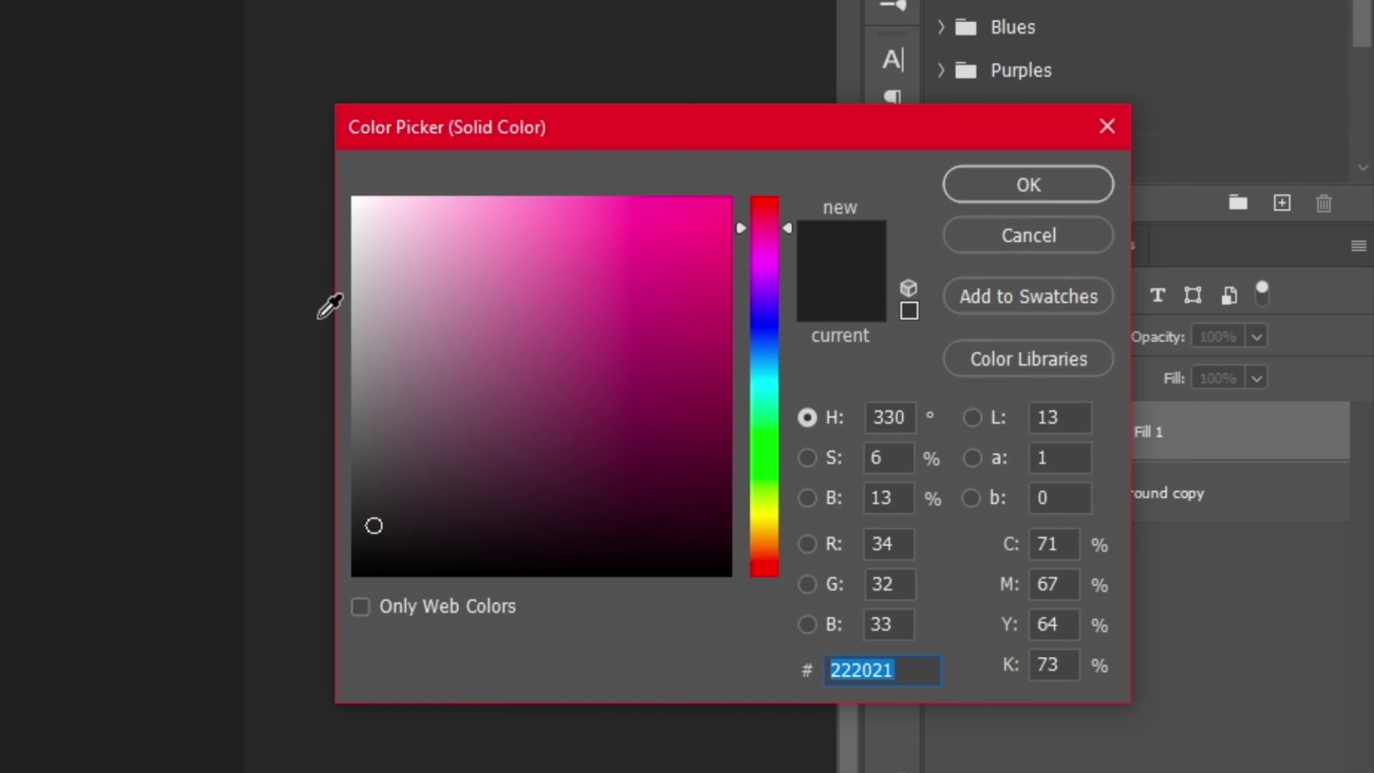
text(ffffff)
click(1006, 188)
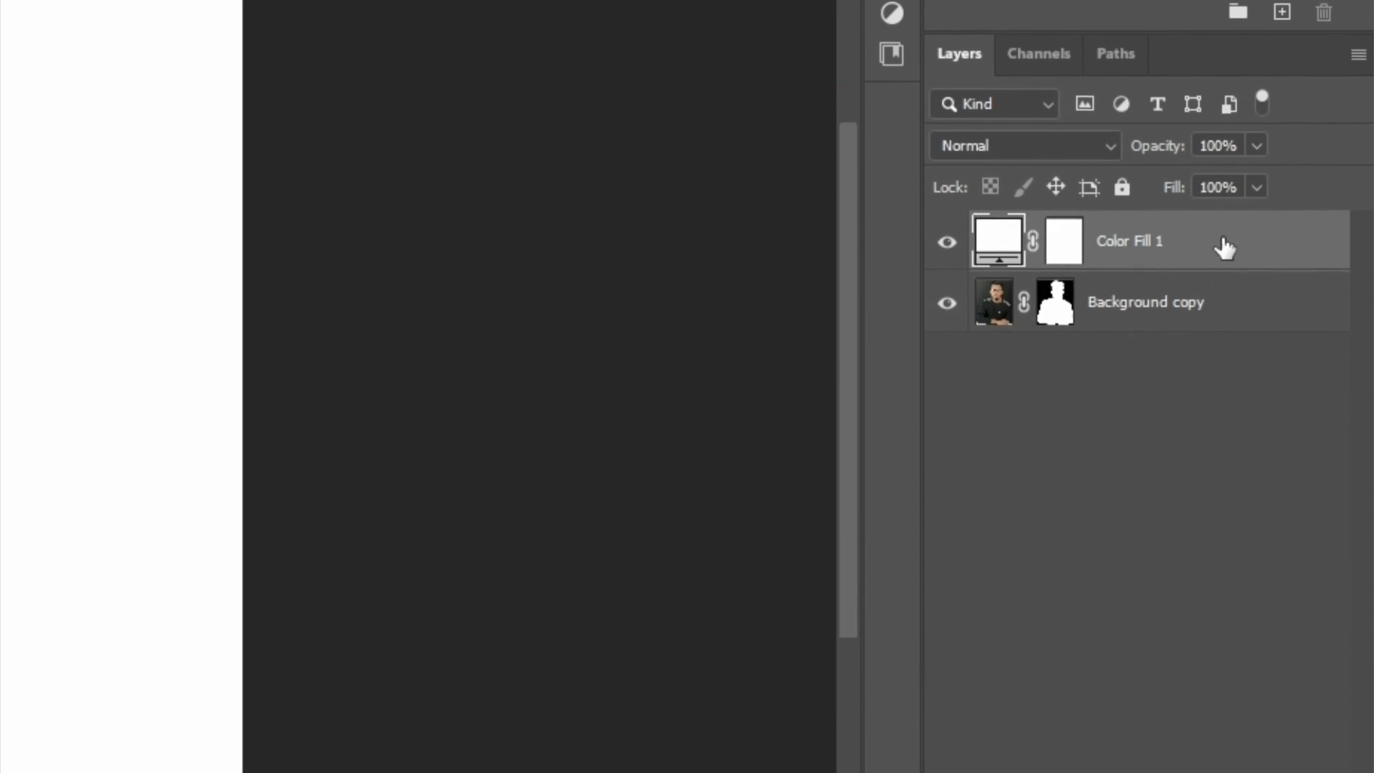
drag(1224, 247, 1205, 359)
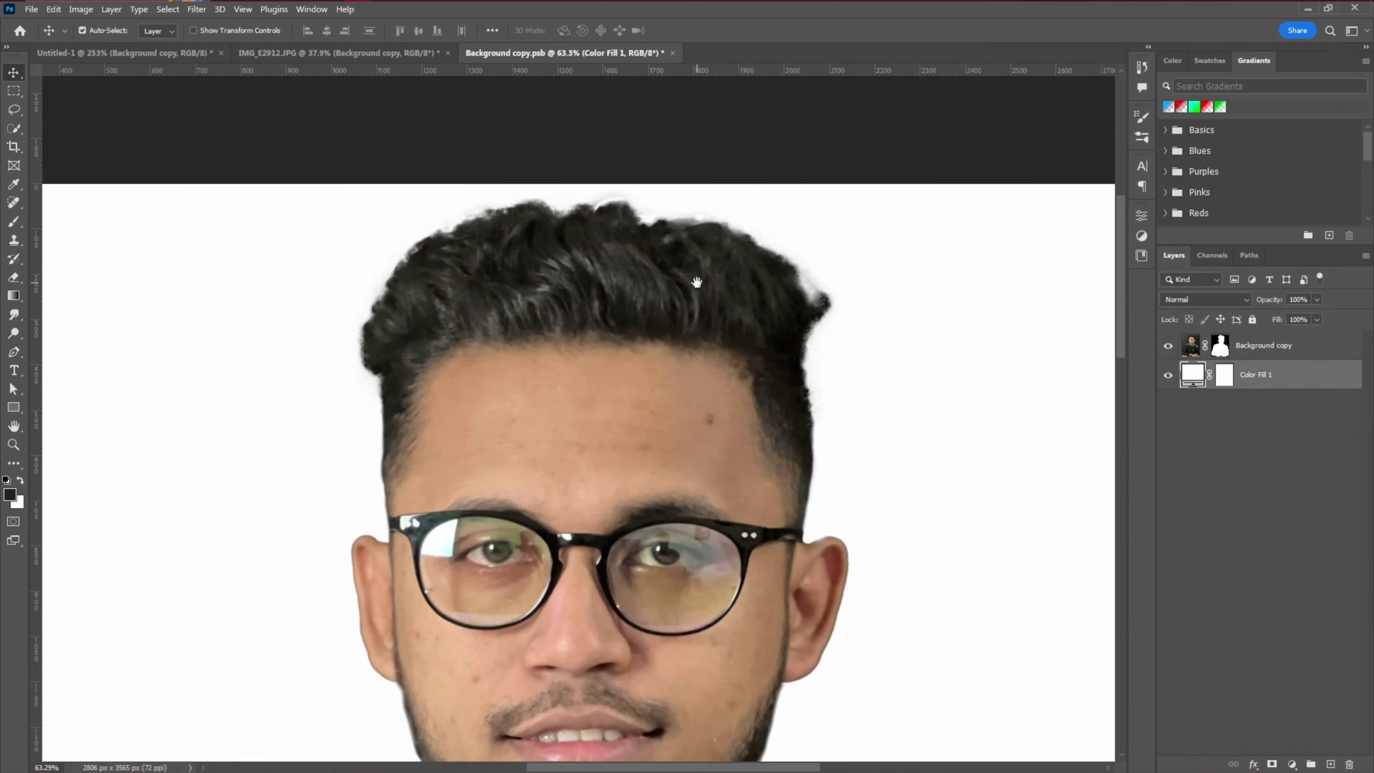
Step: Target the Background copy layer's mask and set up a soft 42 px brush with 0% hardness and black as the painting color
drag(634, 211, 786, 269)
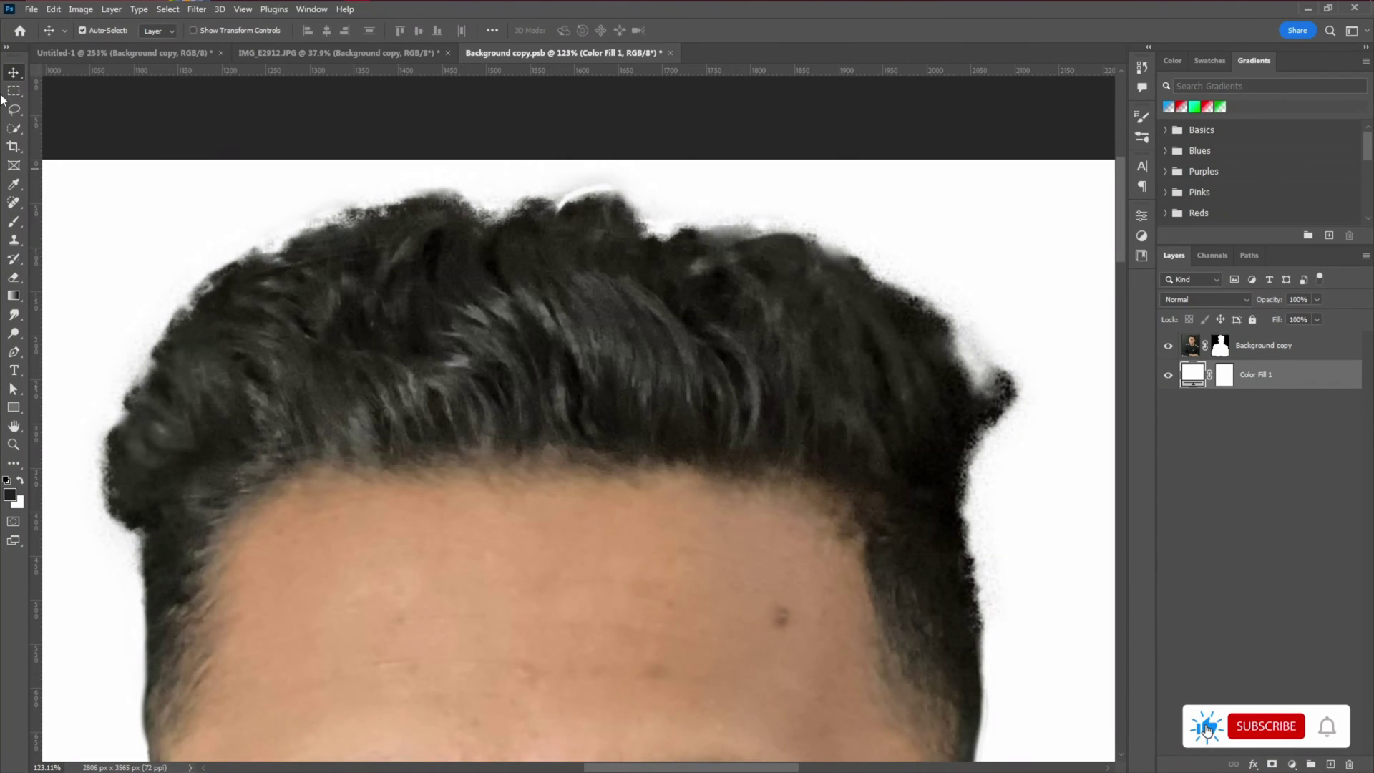
click(1221, 348)
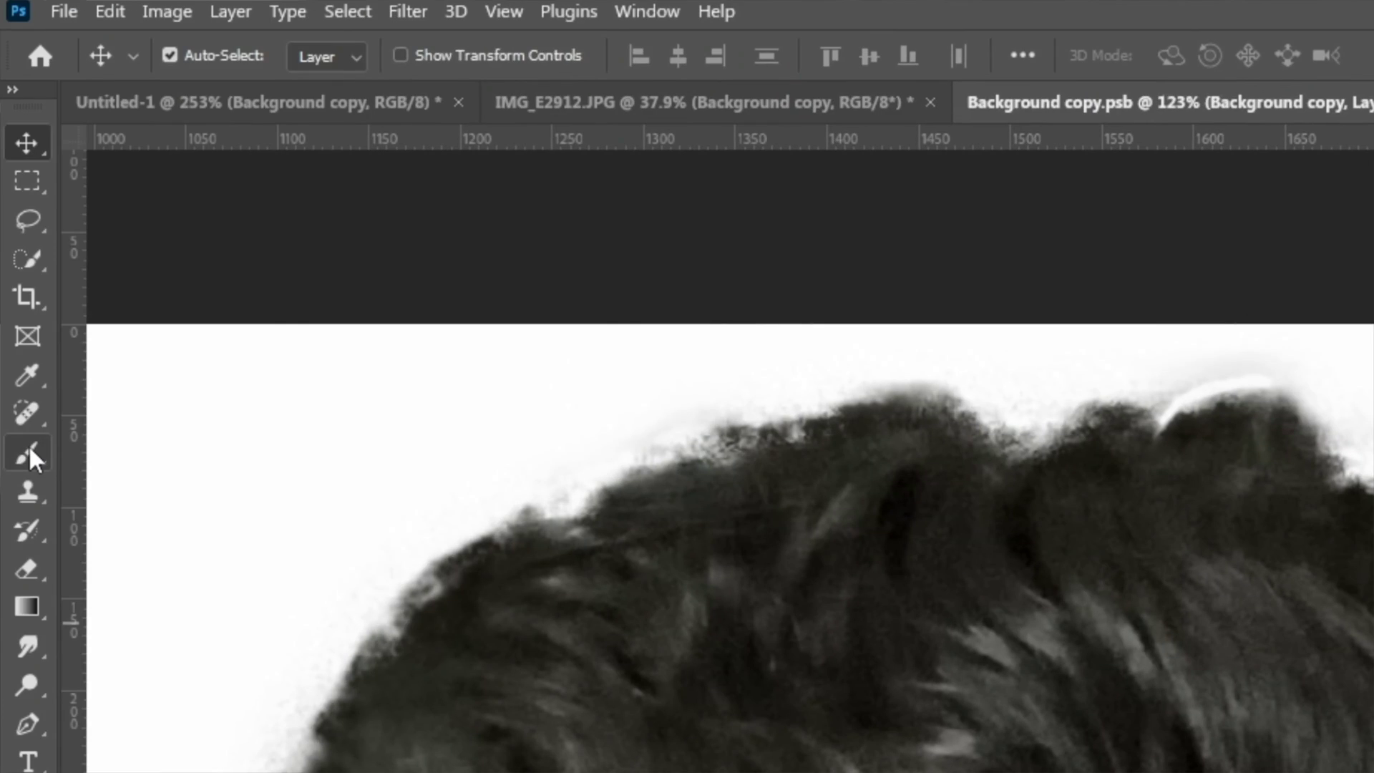
click(29, 455)
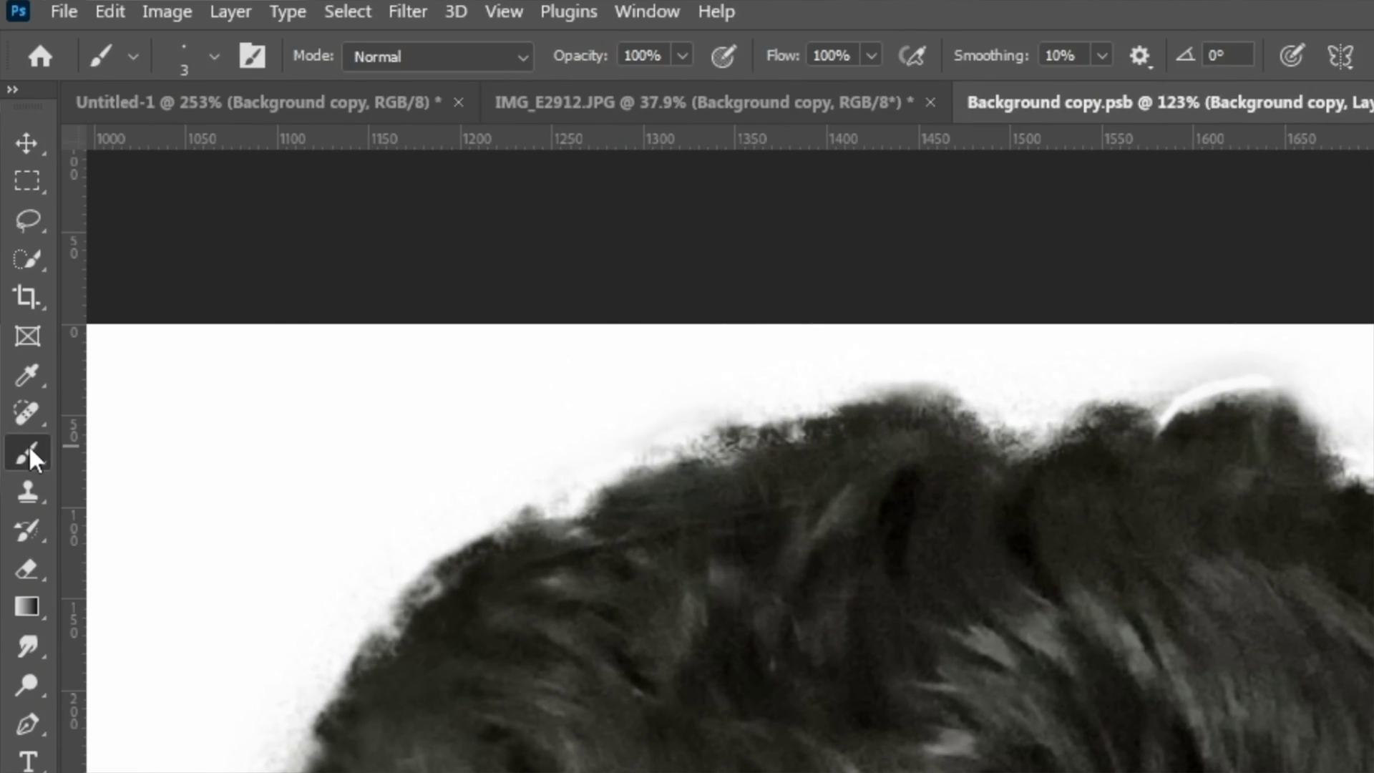
alt+right_click(1188, 623)
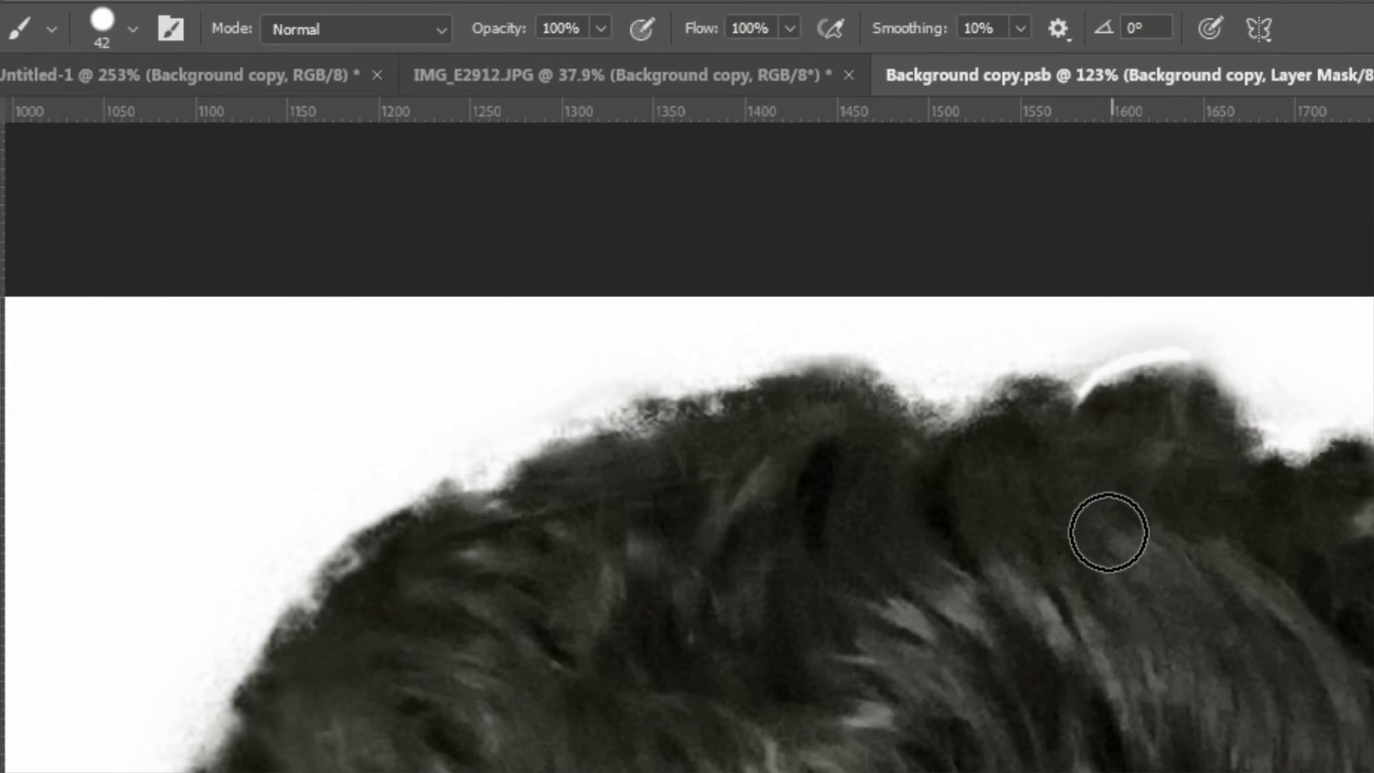
right_click(1266, 407)
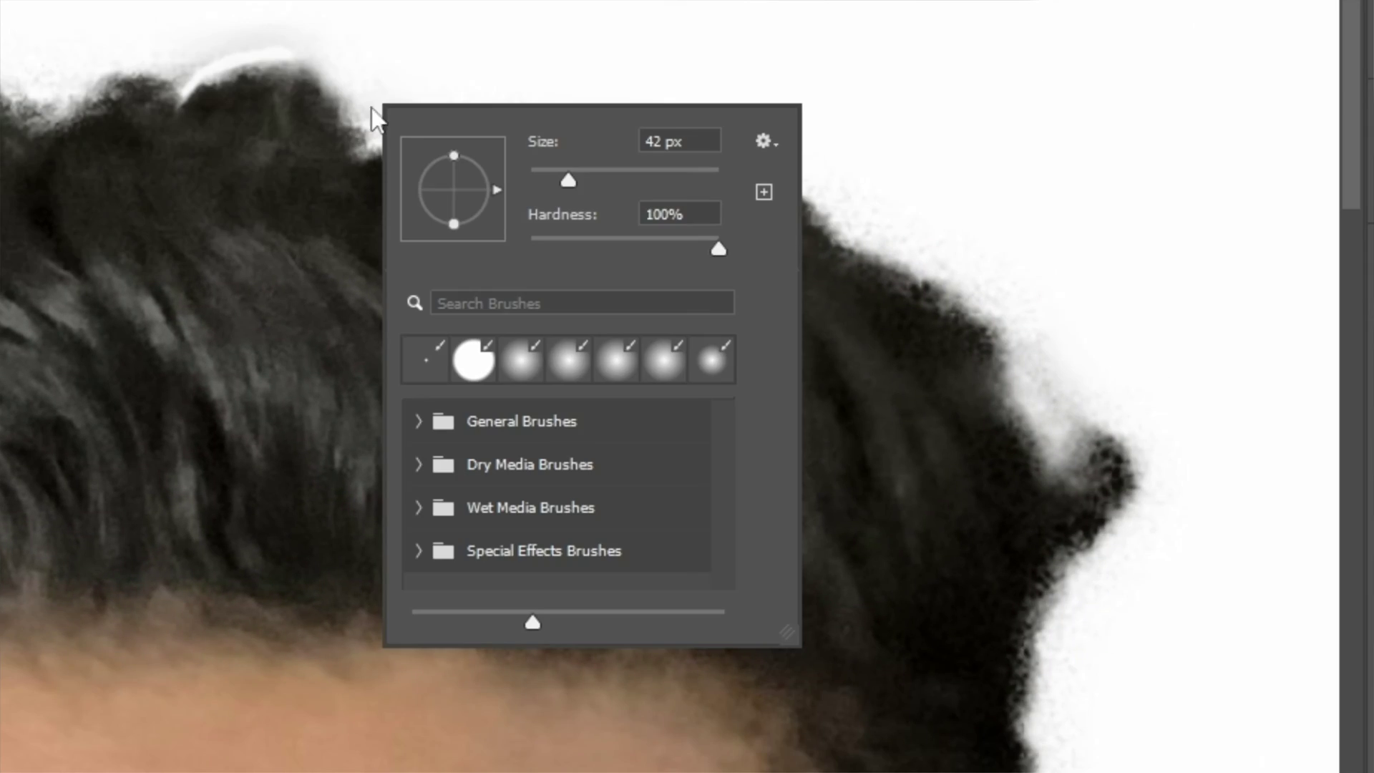
drag(538, 243, 493, 244)
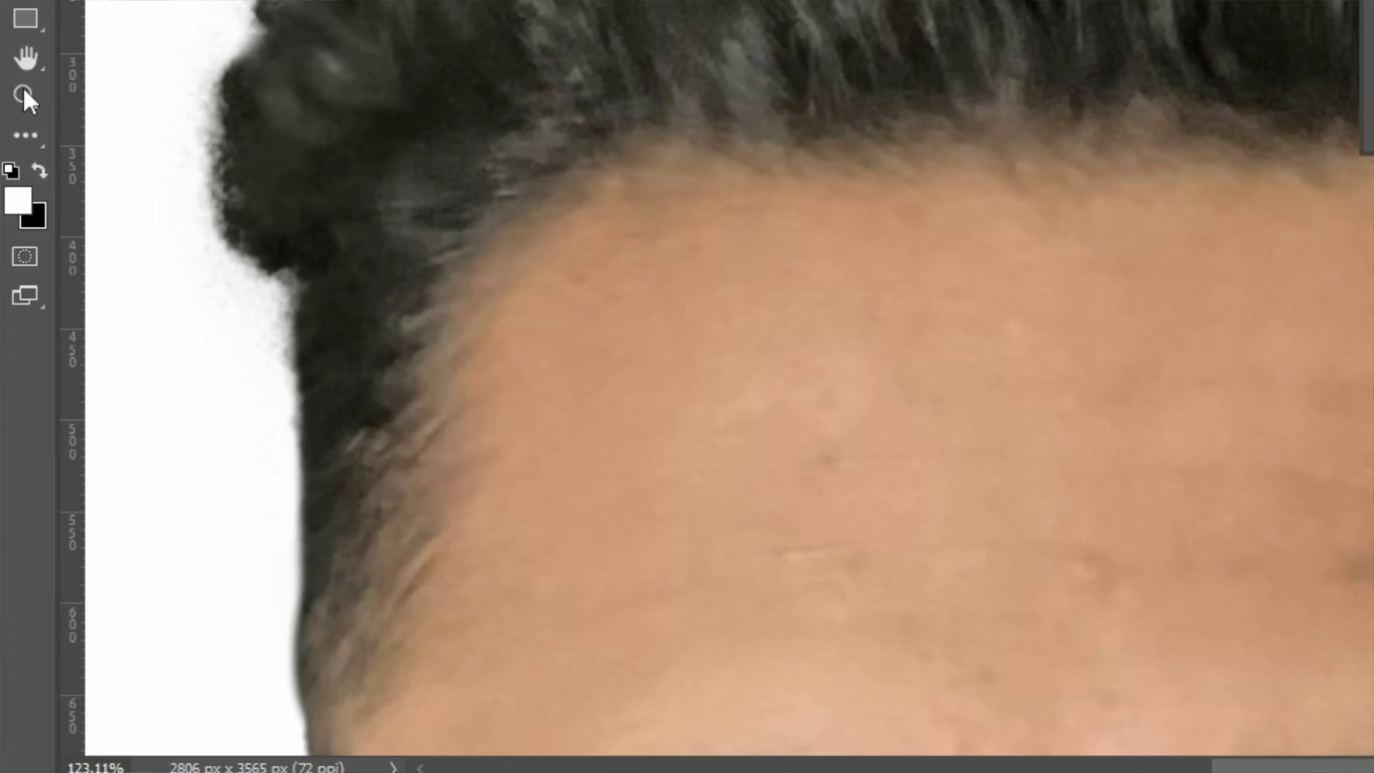
click(39, 172)
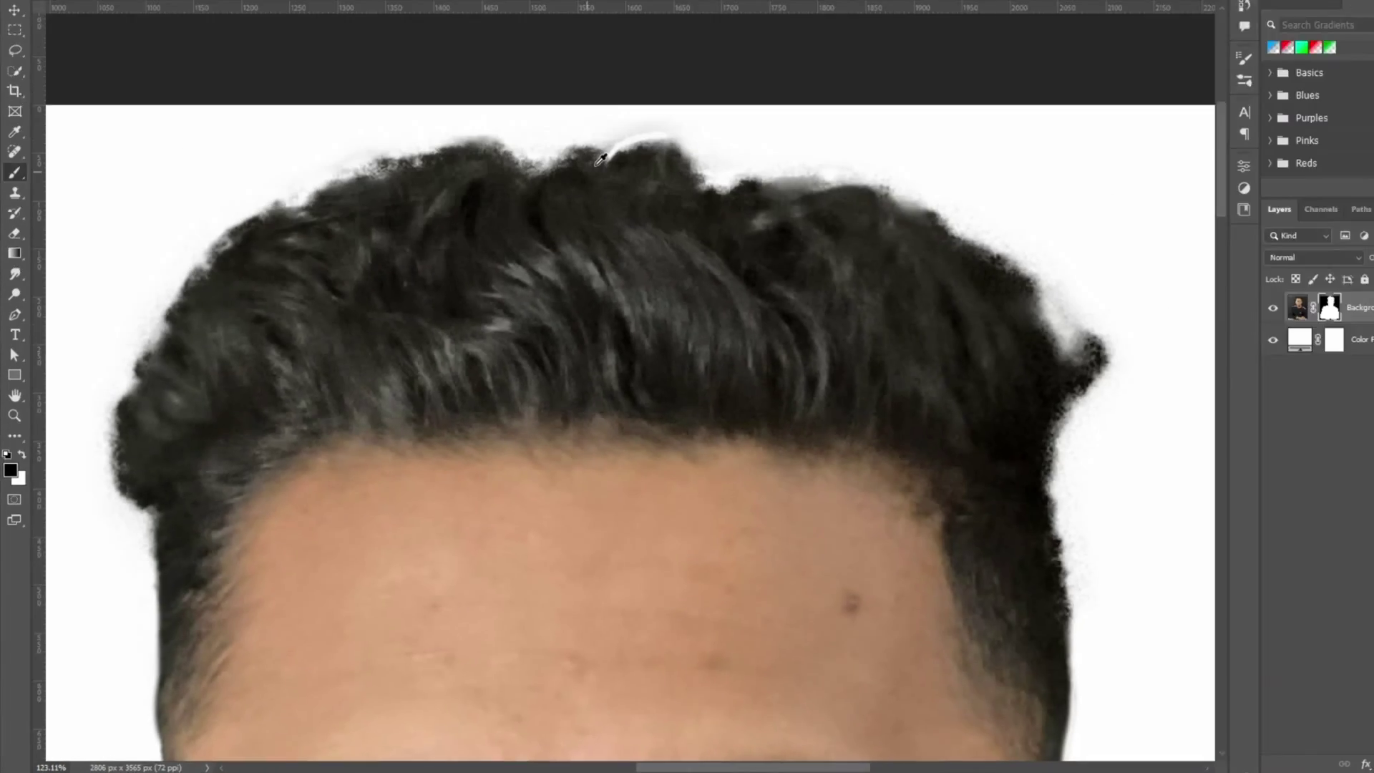
Step: Paint black on the mask along the hair's upper outline and image-left side to remove the leftover background fringe
scroll(577, 173, up, 7)
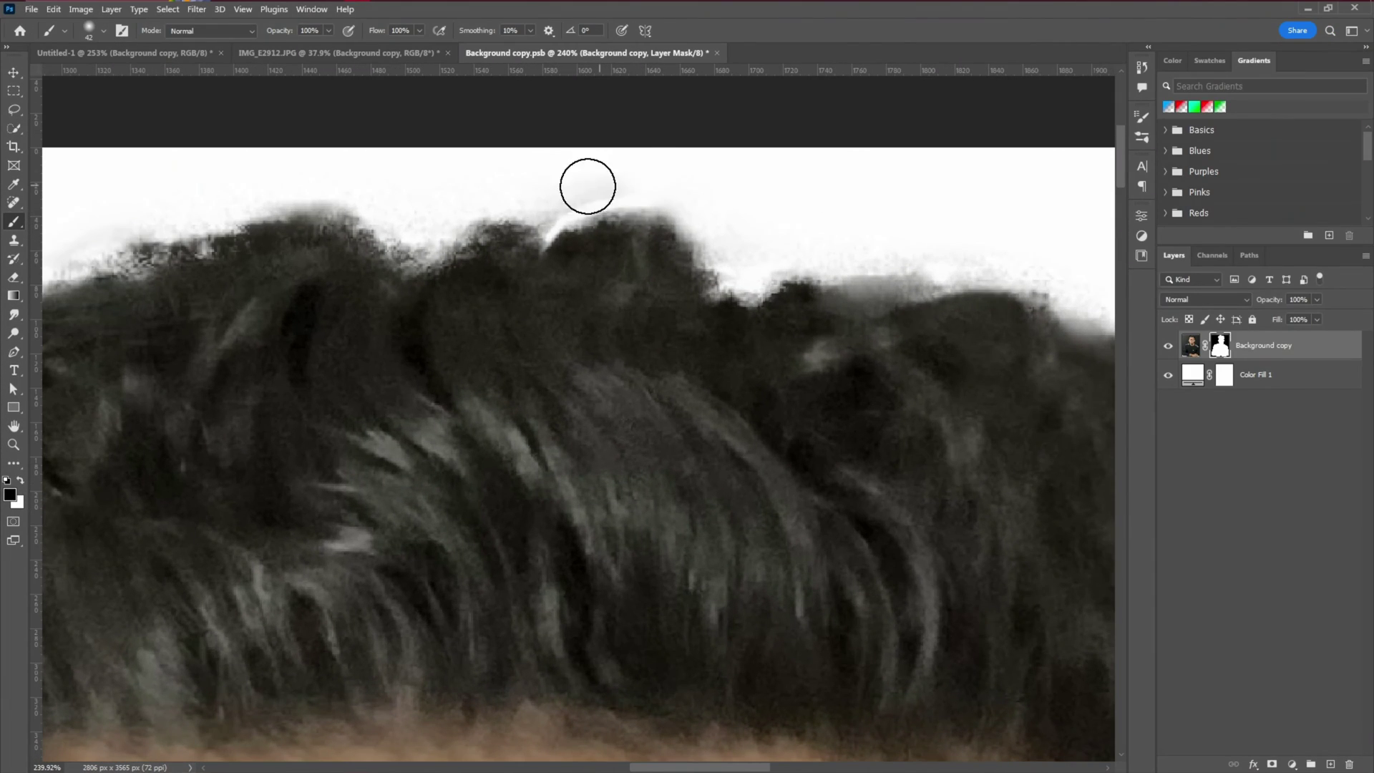
mouse_move(617, 187)
mouse_down()
mouse_move(518, 199)
mouse_move(551, 186)
mouse_move(426, 179)
mouse_move(473, 183)
mouse_move(409, 238)
mouse_move(333, 192)
mouse_move(279, 184)
mouse_up()
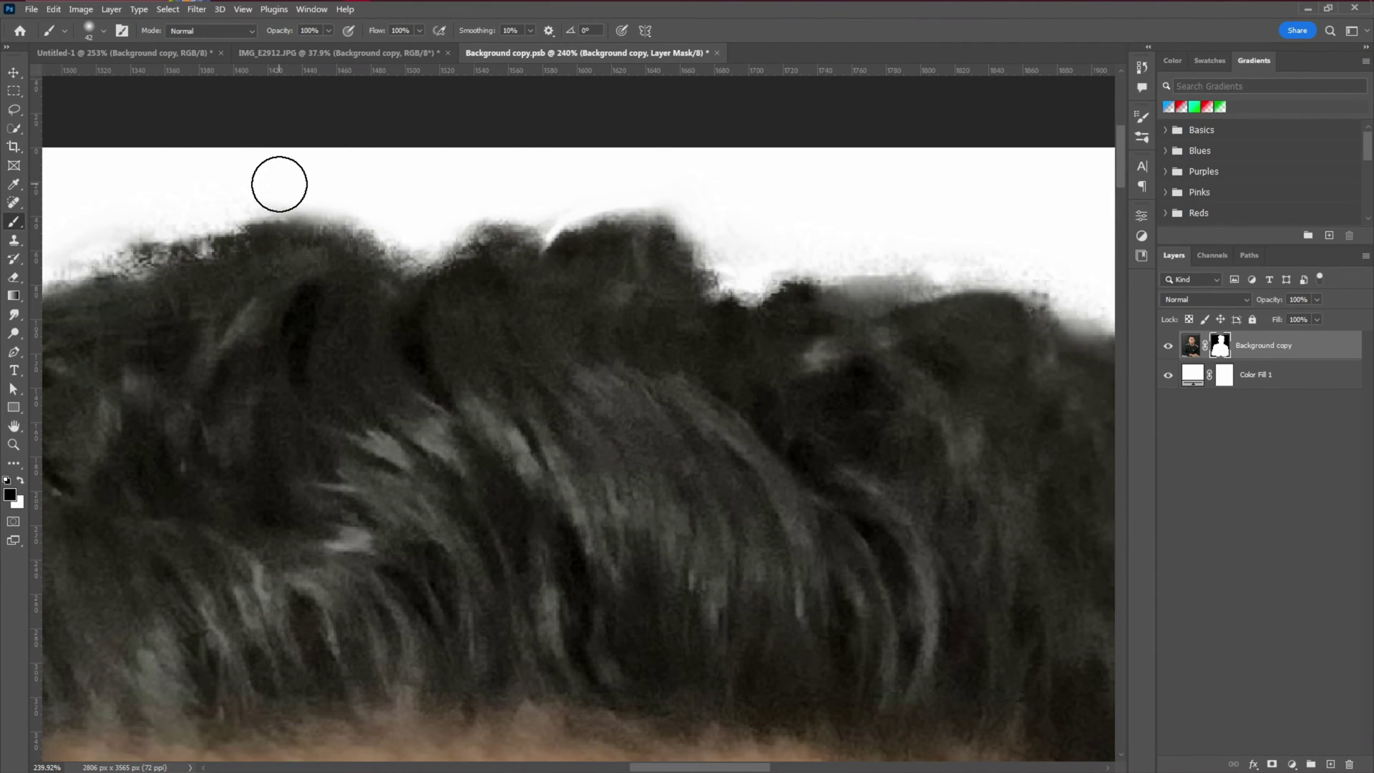
drag(968, 243, 745, 254)
drag(300, 300, 988, 286)
drag(251, 325, 522, 202)
drag(301, 630, 357, 296)
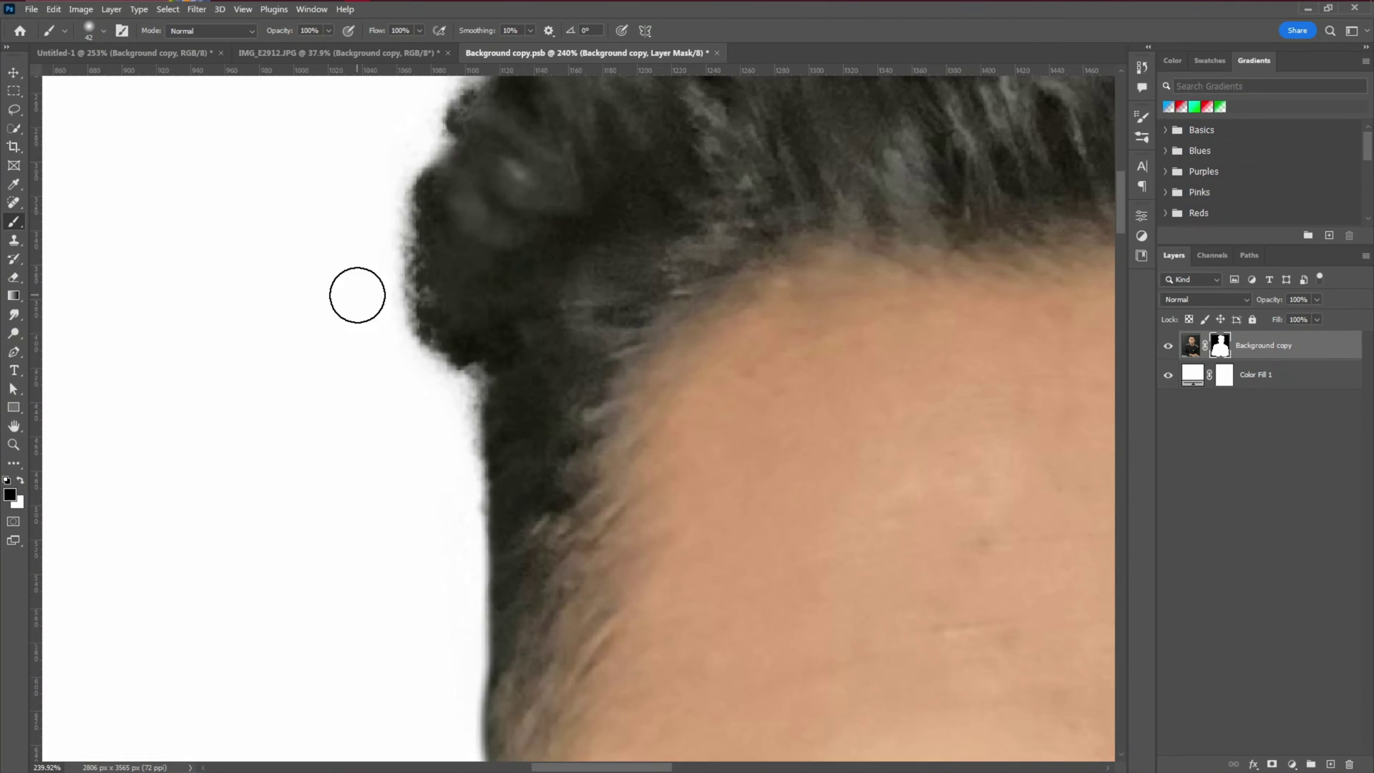
drag(1002, 301, 186, 401)
Step: Restore the hair edge at the image-right temple and tuft with white, and mask the fringe above the tuft with black
scroll(888, 396, down, 3)
key(x)
drag(842, 423, 815, 501)
drag(900, 276, 843, 334)
key(x)
drag(818, 128, 866, 226)
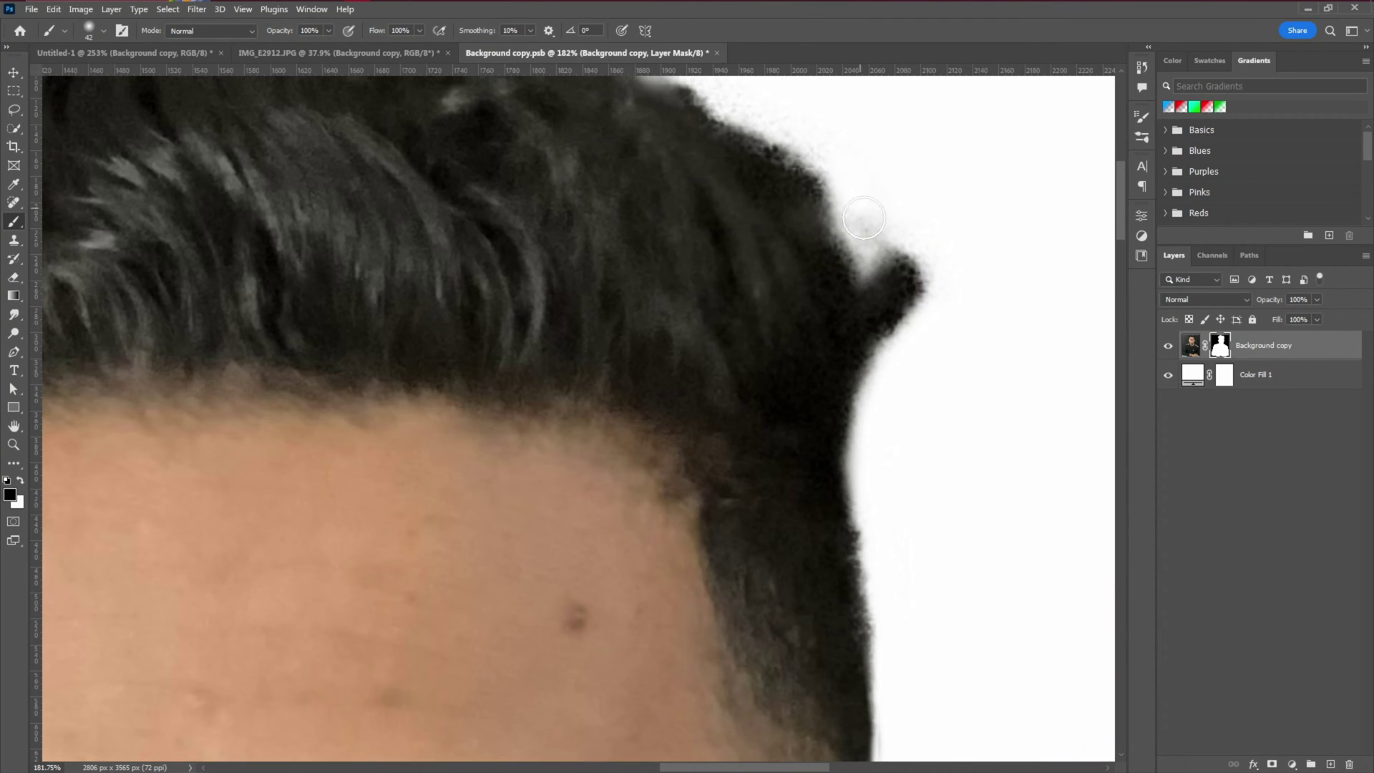
Step: Shrink the soft mask brush to a fine tip of a few pixels and switch the painting color to white
scroll(934, 301, up, 4)
key(bracketleft)
key(bracketleft)
key(bracketleft)
key(bracketleft)
key(bracketleft)
key(bracketleft)
key(bracketleft)
key(bracketleft)
key(bracketleft)
key(bracketleft)
key(bracketleft)
key(x)
right_click(876, 270)
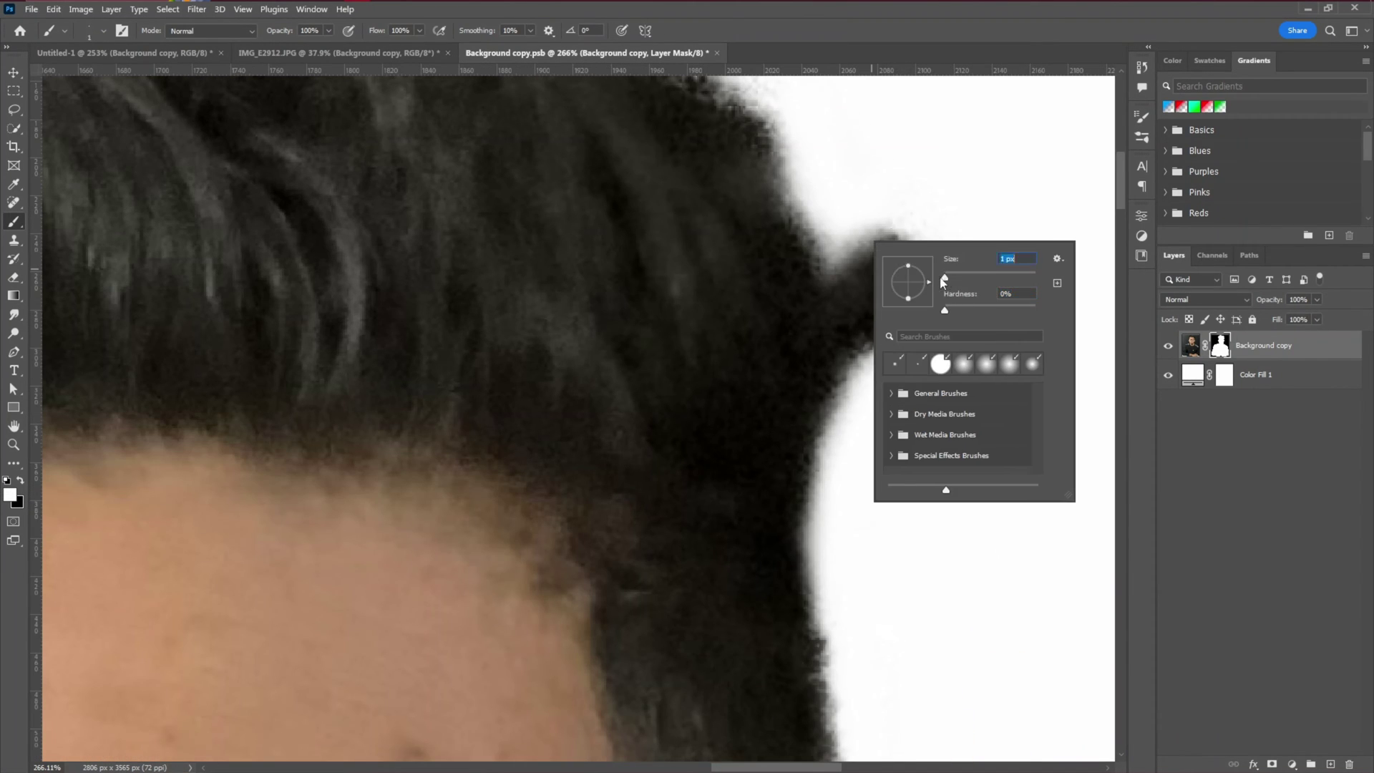
key(Return)
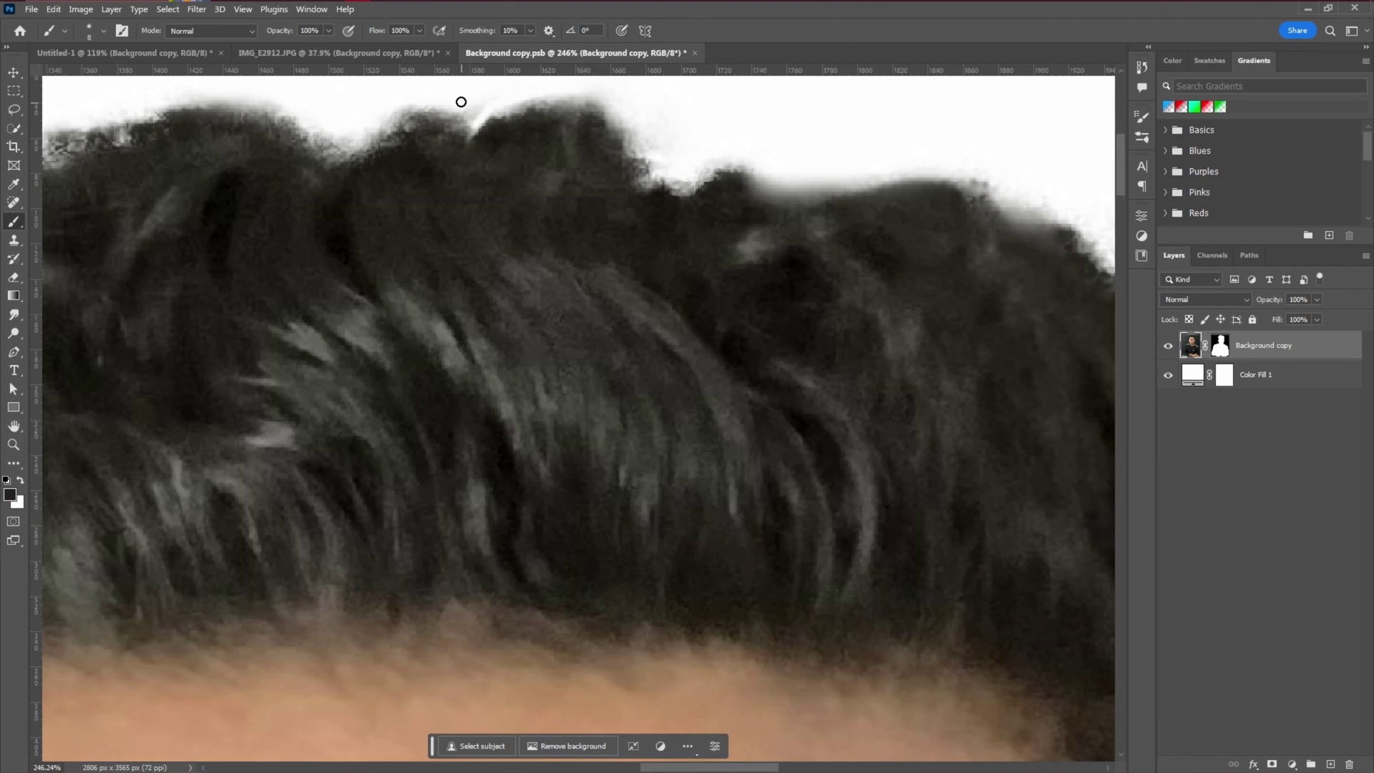
Step: Target the Background copy layer's mask and touch up the notch in the hair's upper edge
click(1219, 345)
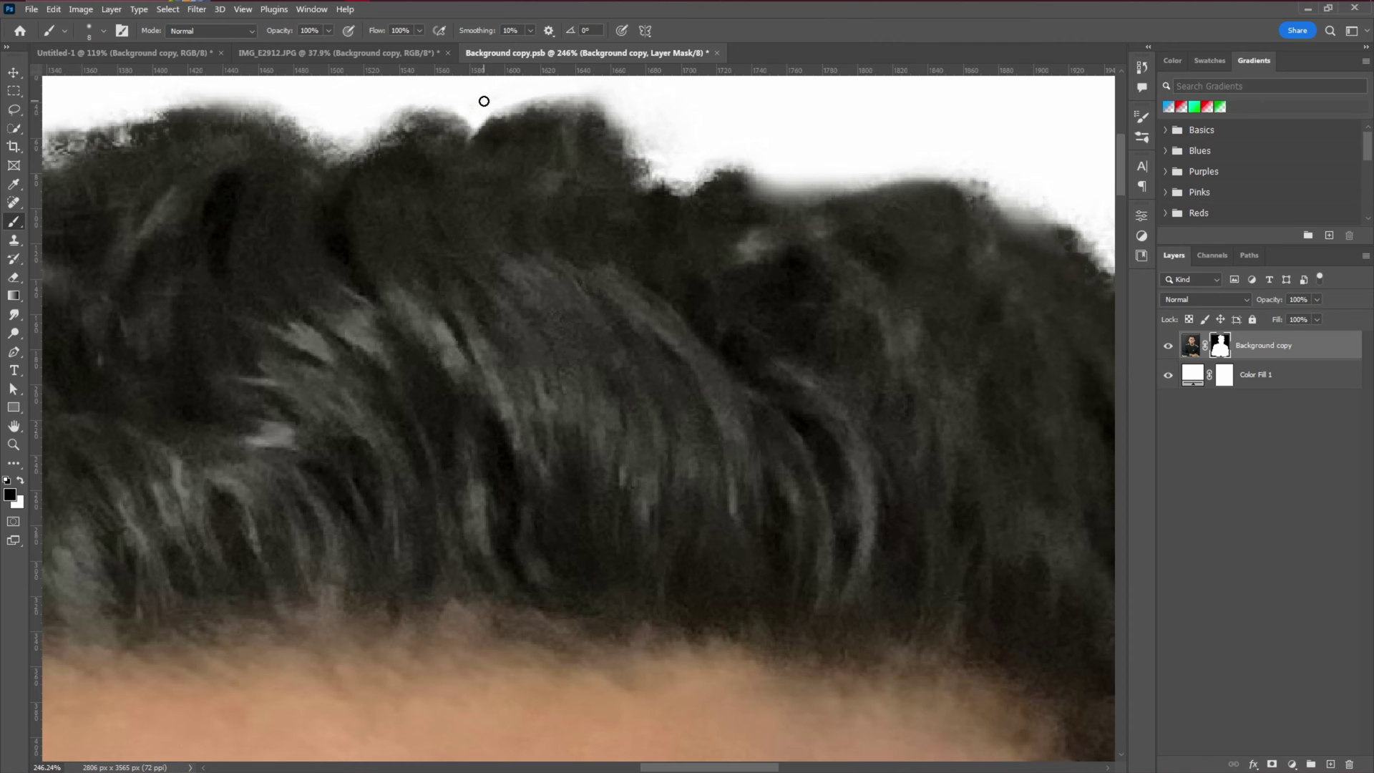
drag(660, 222, 558, 221)
drag(700, 341, 670, 242)
drag(645, 296, 650, 295)
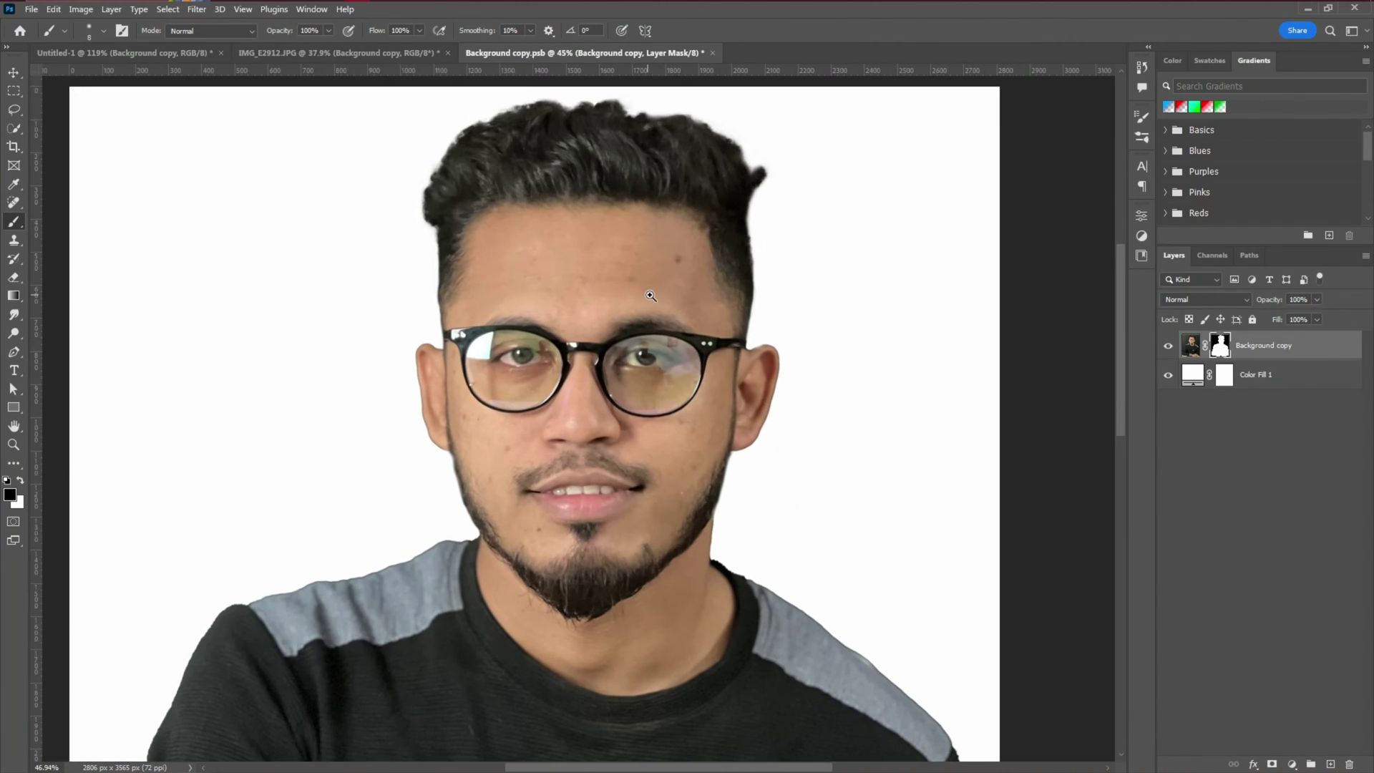
Step: Switch to the Spot Healing Brush and create a new empty layer above Background copy for healing with Sample All Layers on
scroll(651, 296, up, 3)
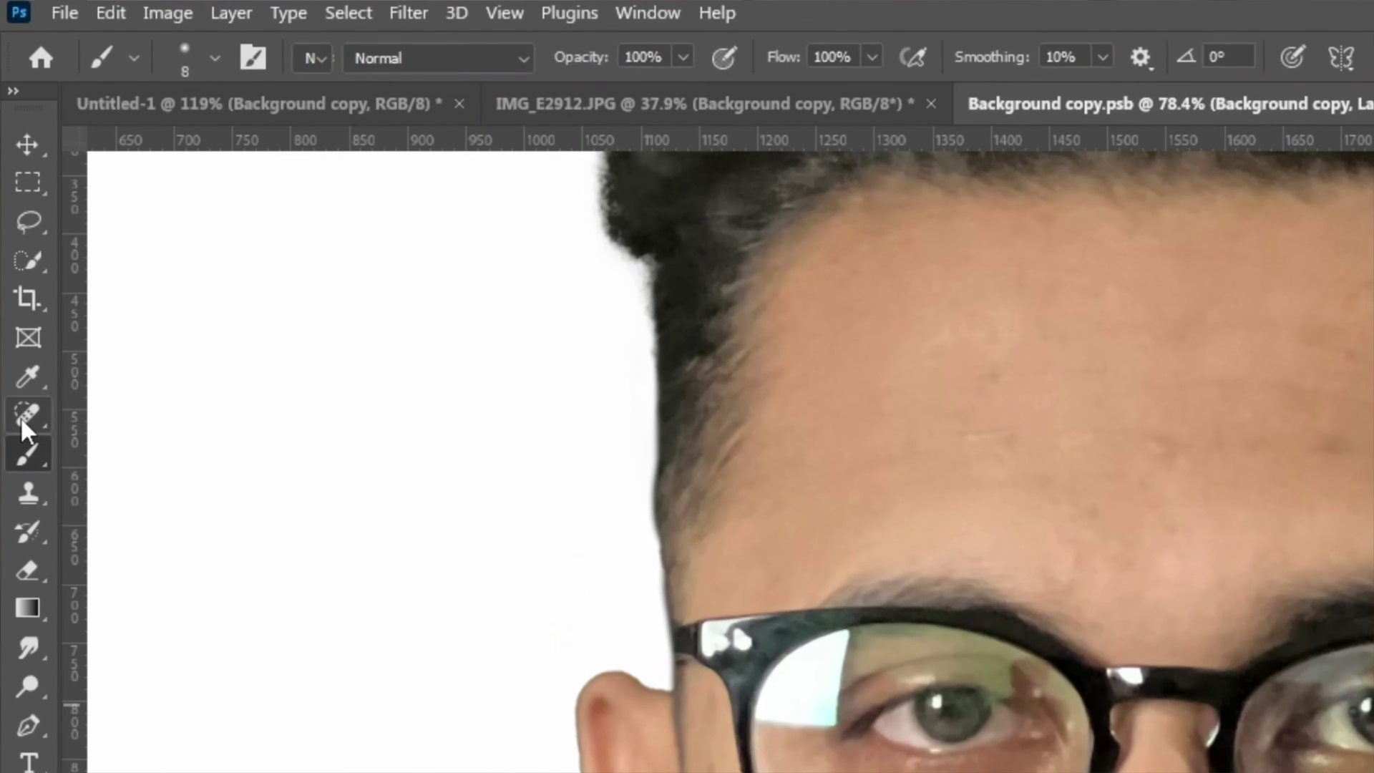
click(14, 202)
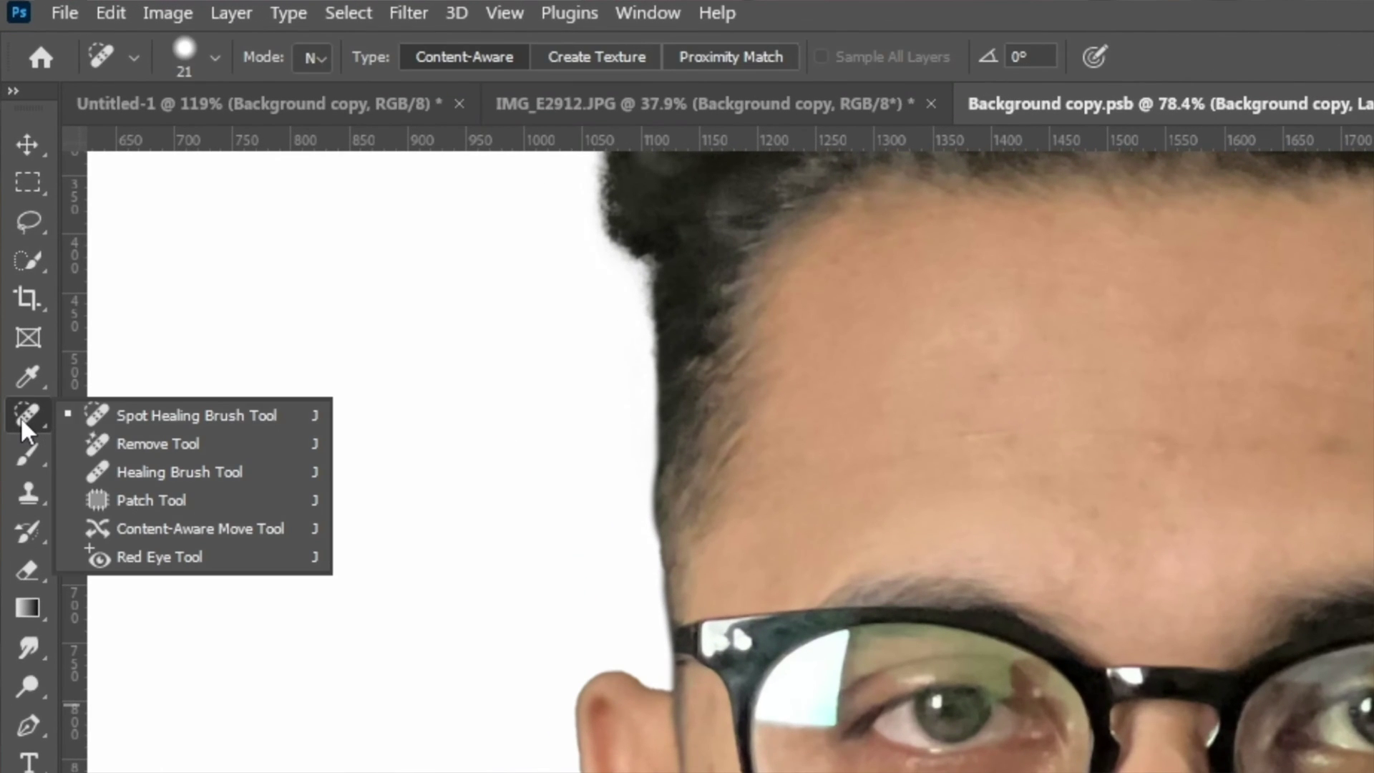
click(191, 418)
scroll(1194, 467, up, 2)
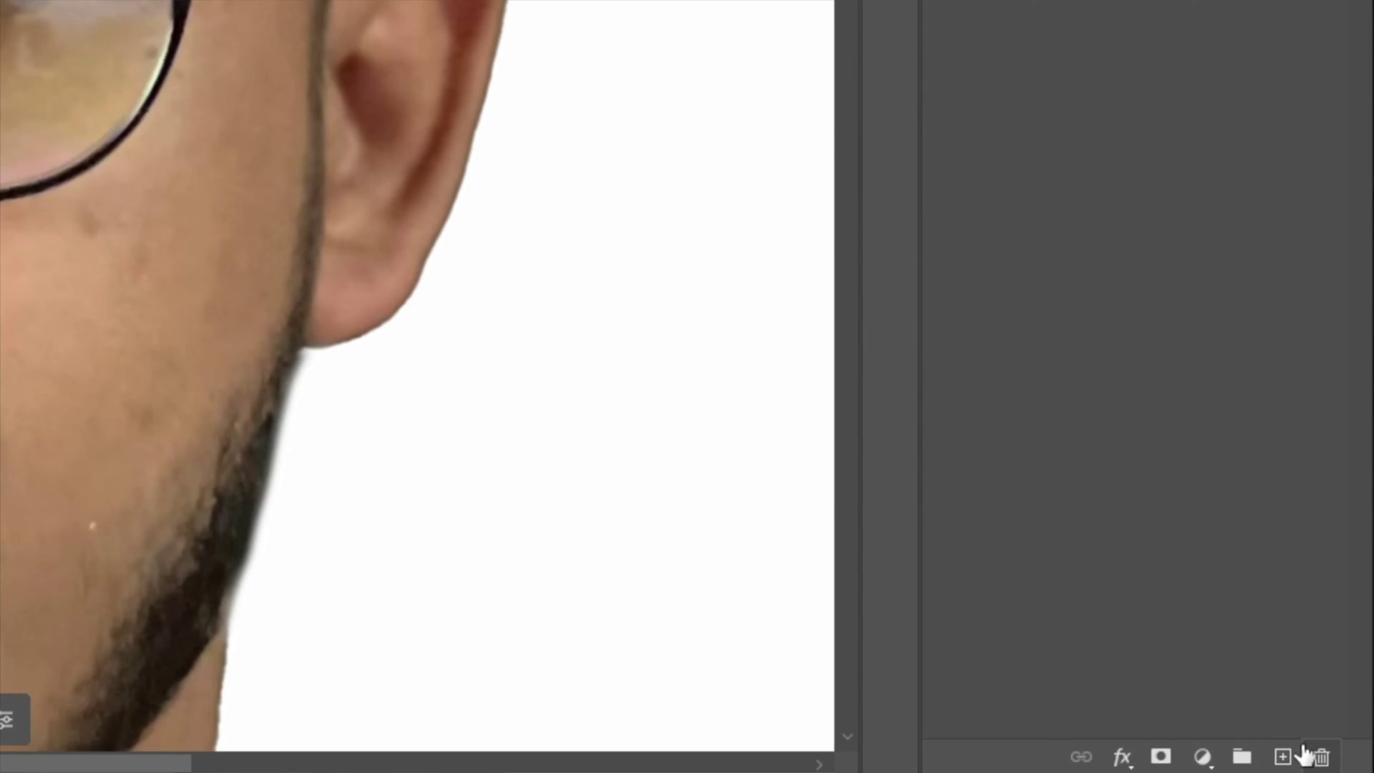
click(1283, 756)
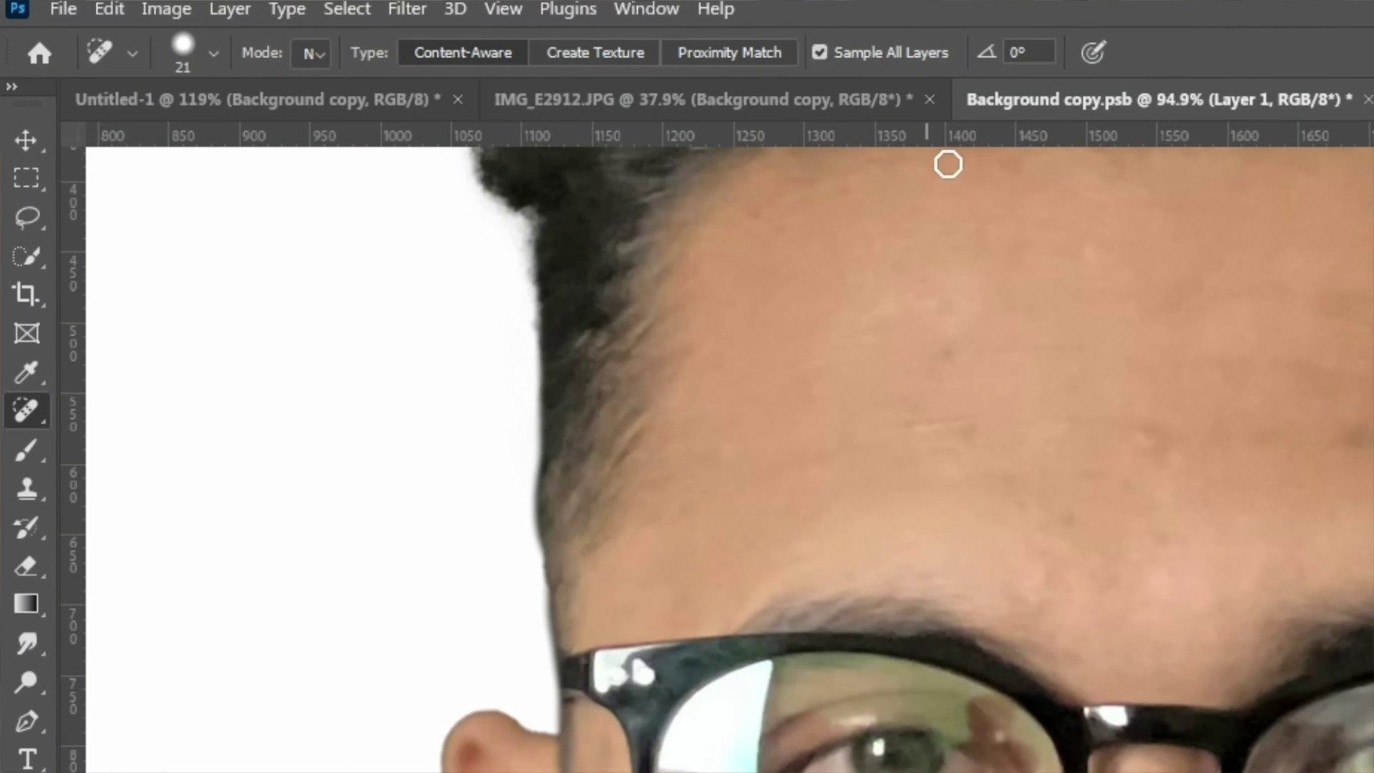
Step: Heal the small blemishes and lines across the middle of the forehead on Layer 1 with a 33 px healing brush
drag(653, 215, 651, 217)
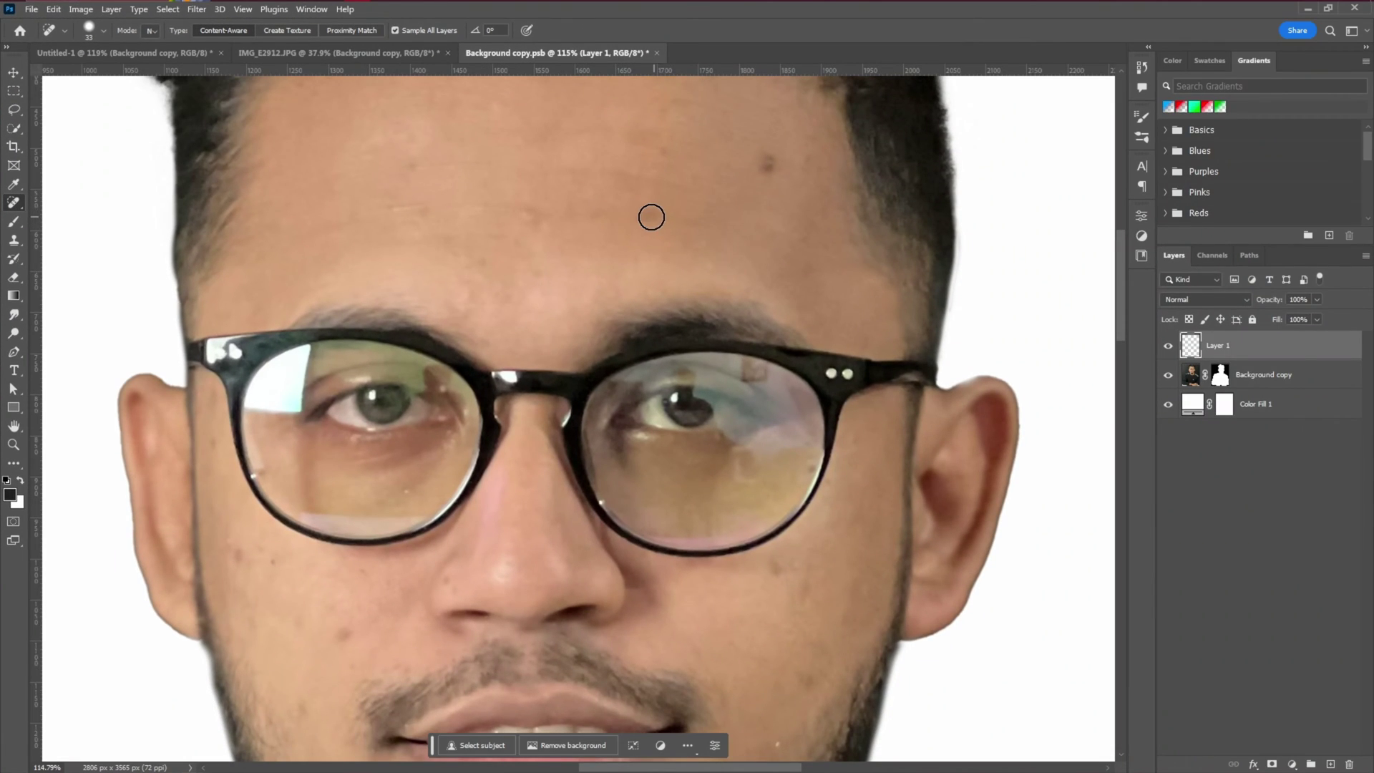
click(650, 216)
click(530, 219)
click(428, 219)
click(408, 213)
scroll(653, 191, up, 1)
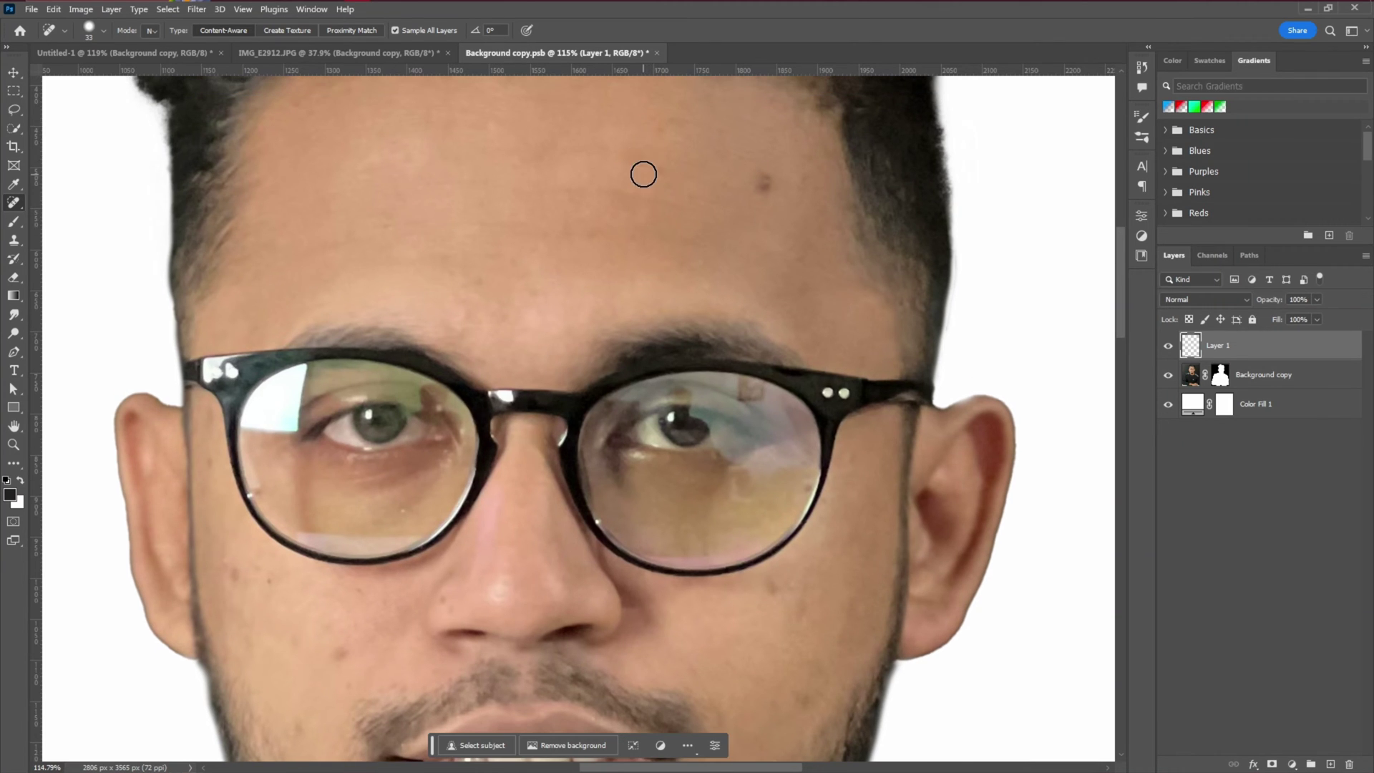
Step: Heal the spots on the image-left cheek, beside the nose and on the chin, and reduce the healing brush to 24 px
scroll(640, 172, down, 3)
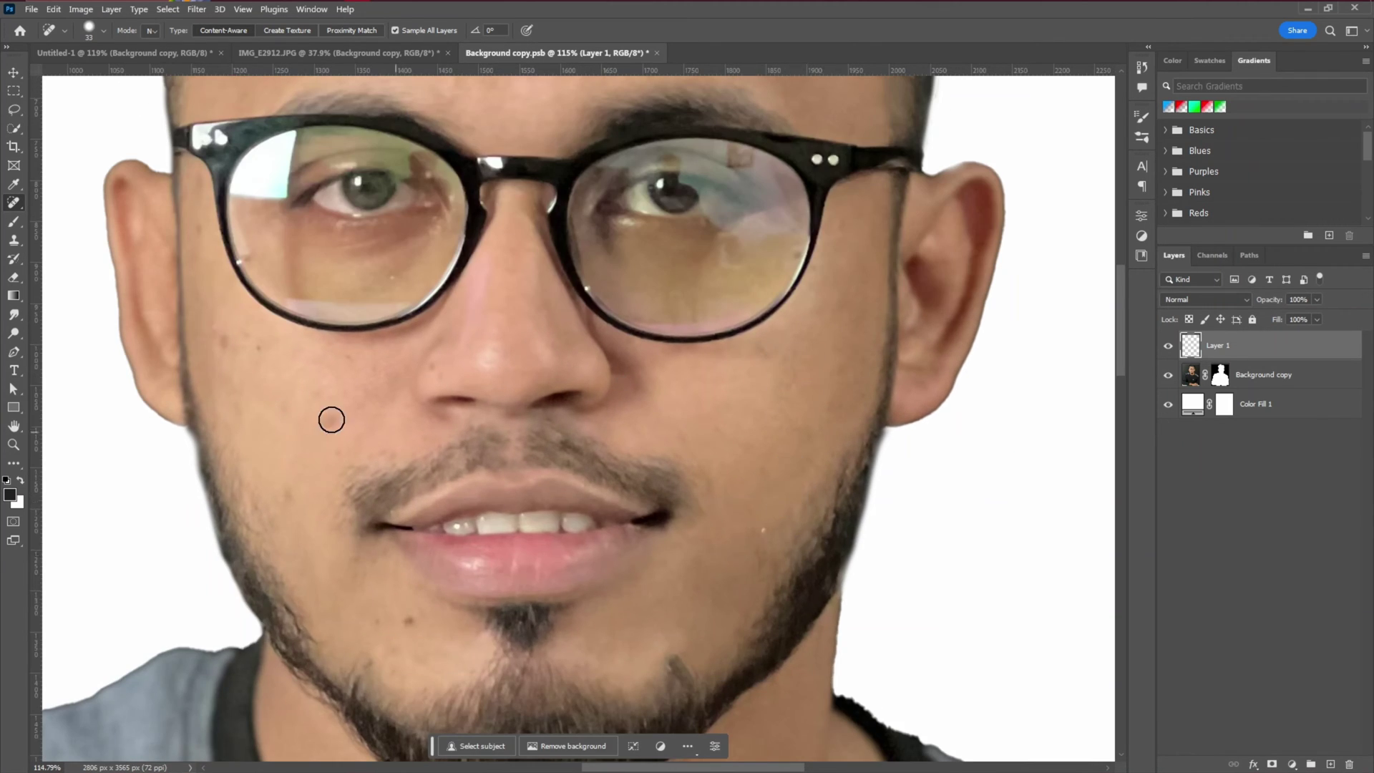
click(331, 419)
click(406, 617)
click(288, 495)
click(218, 334)
click(431, 371)
key(bracketleft)
key(bracketleft)
key(bracketleft)
scroll(411, 510, up, 3)
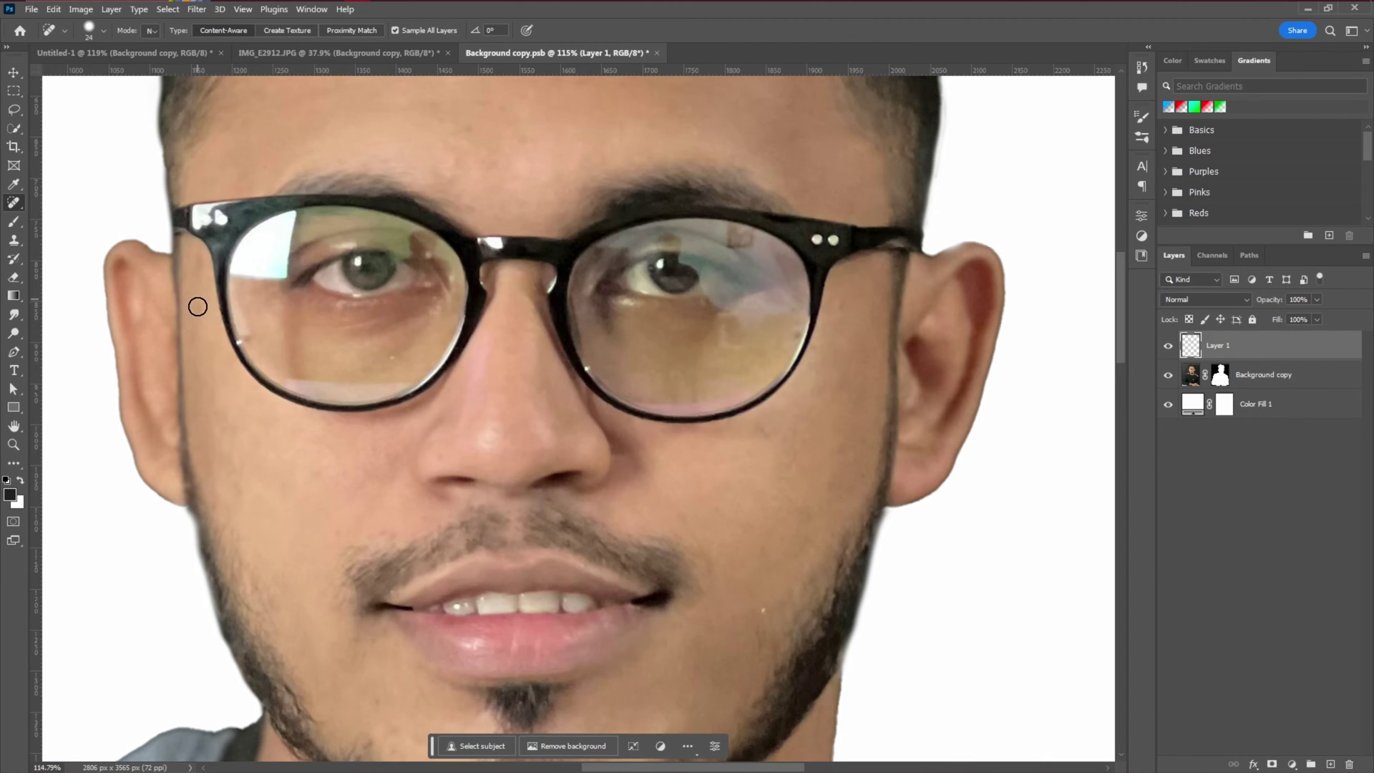
Step: Examine the retouched face up close and at full view for remaining blemishes
scroll(198, 264, up, 5)
scroll(649, 155, down, 3)
scroll(727, 453, up, 3)
scroll(723, 532, down, 2)
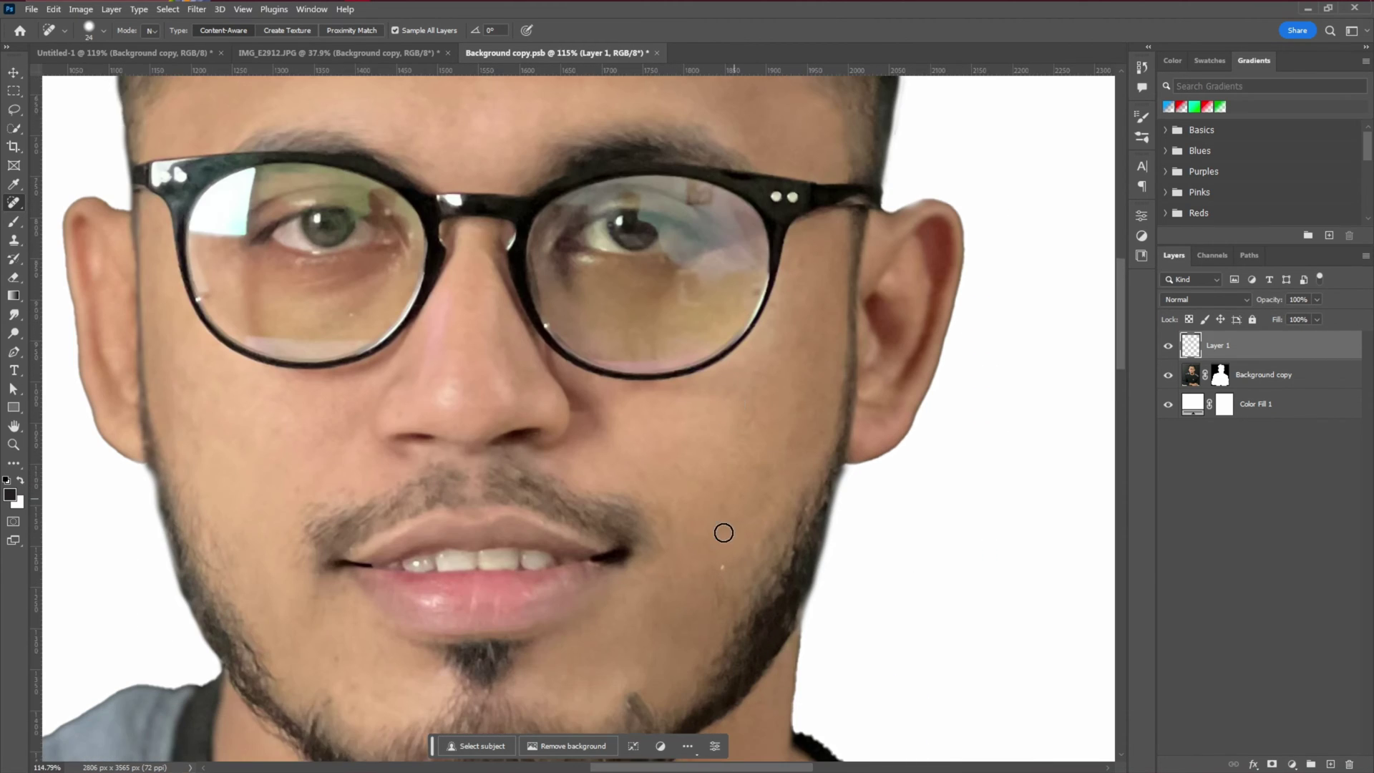
scroll(706, 581, down, 3)
scroll(316, 414, up, 4)
scroll(587, 429, down, 6)
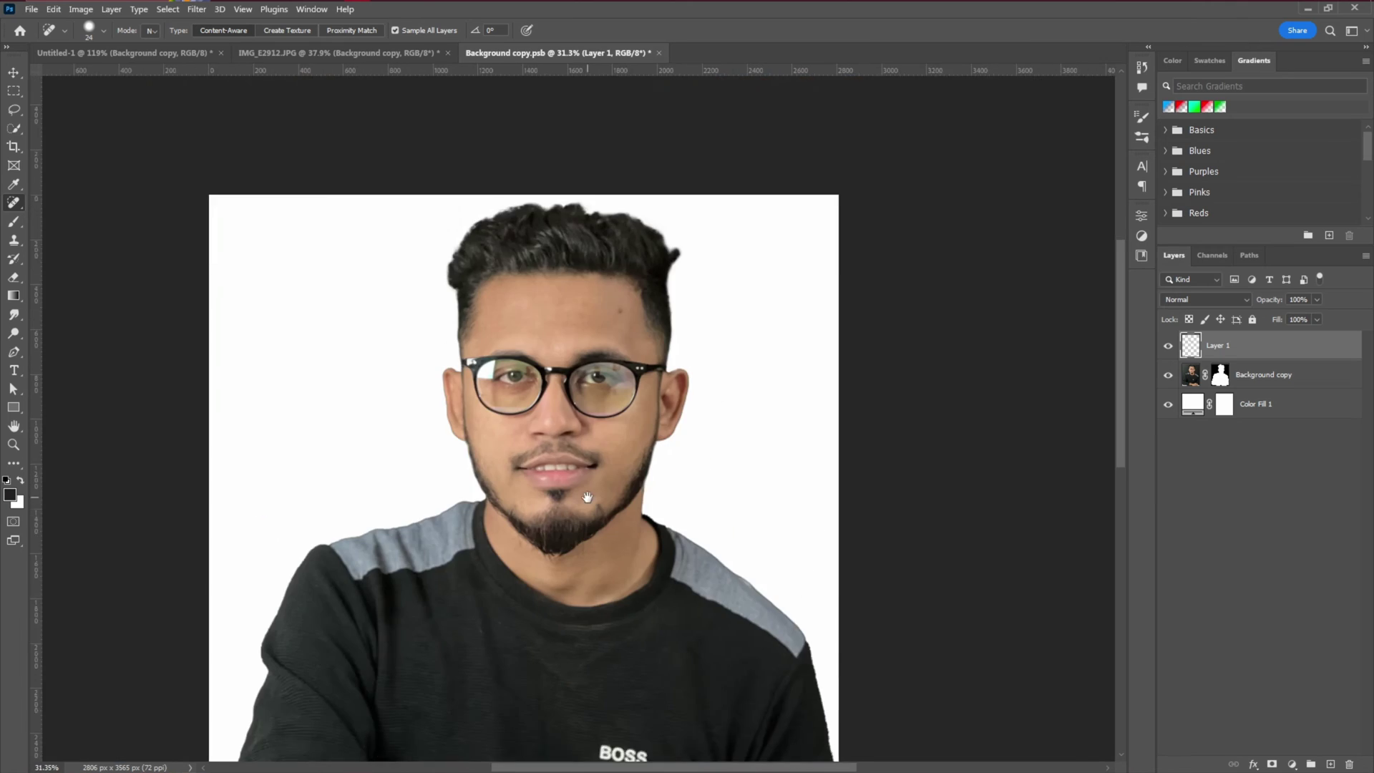
scroll(616, 476, up, 2)
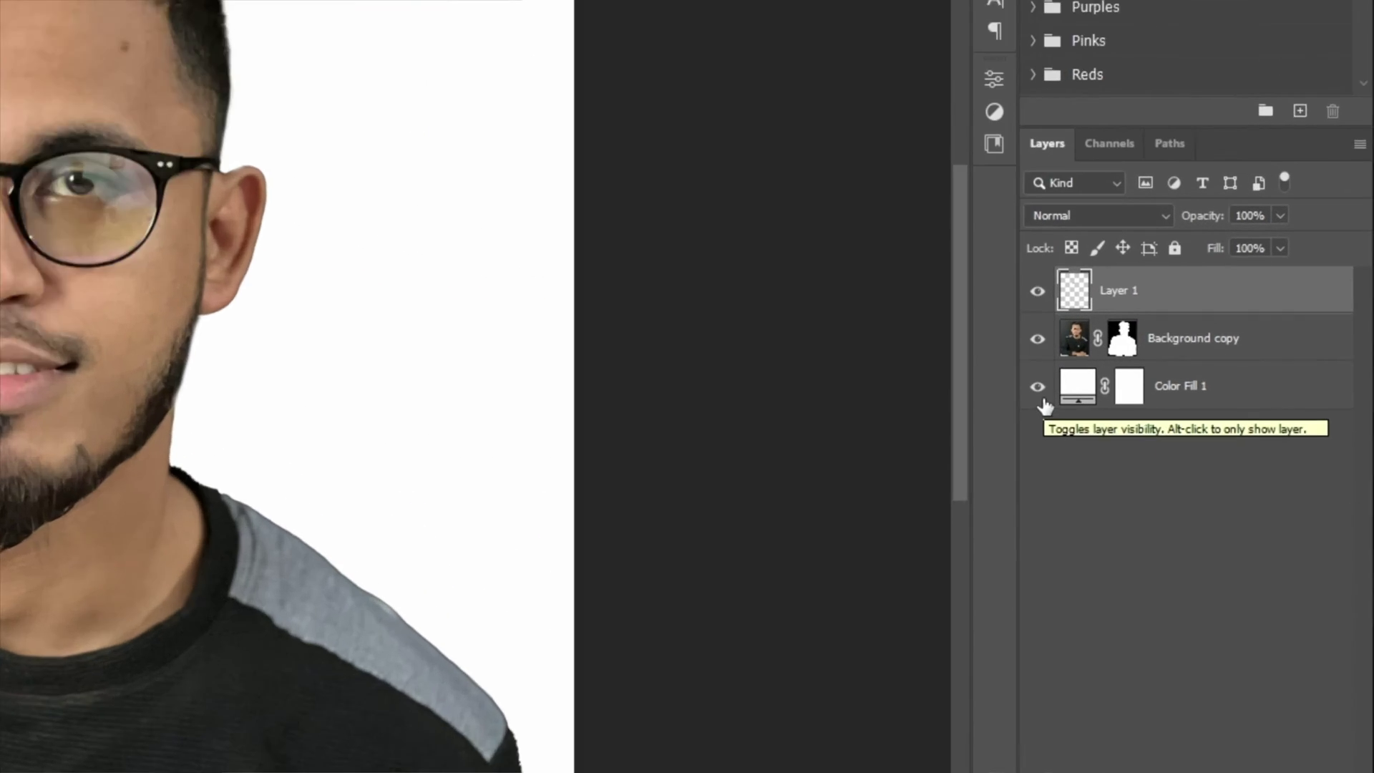
Step: Hide the Color Fill 1 layer and stamp all visible layers into a new merged layer on top
click(1169, 405)
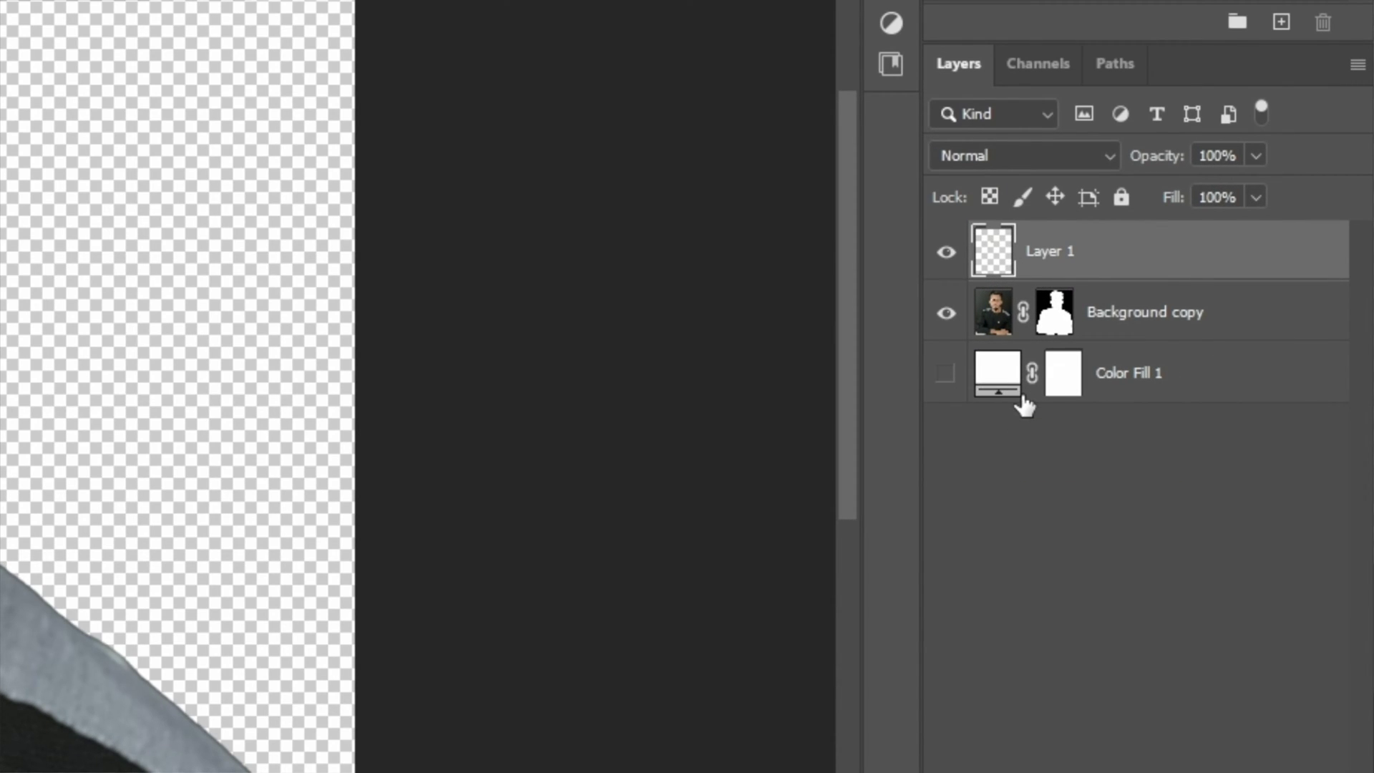
key(ctrl+shift+alt+e)
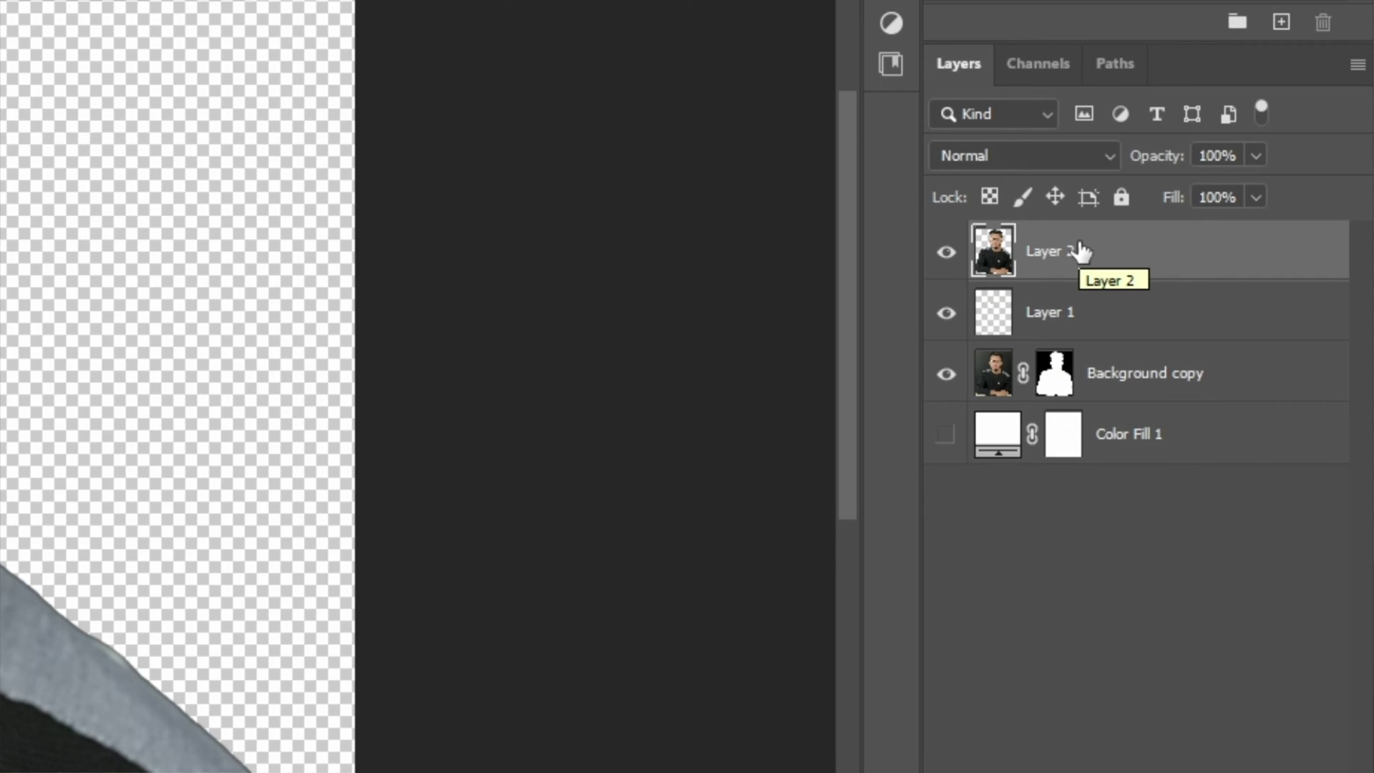
right_click(1105, 252)
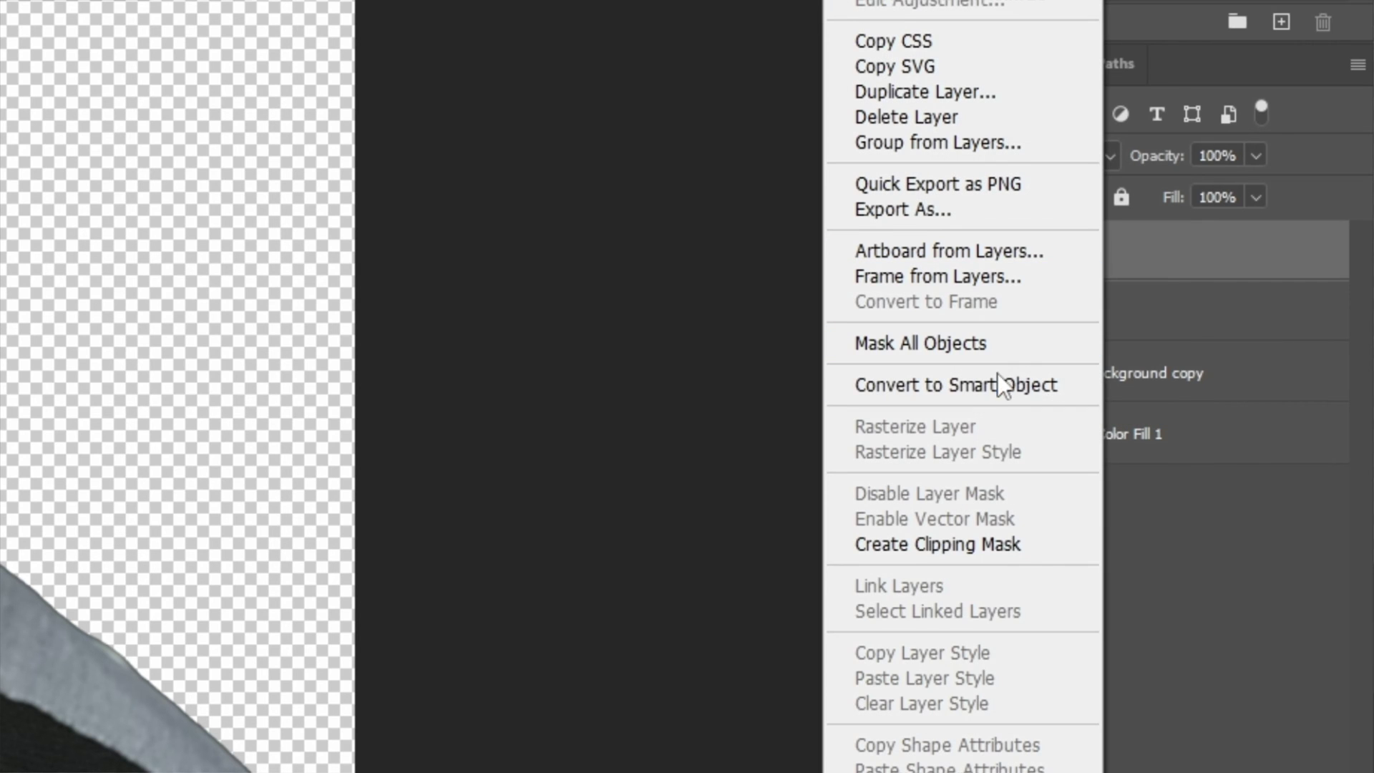
click(1196, 249)
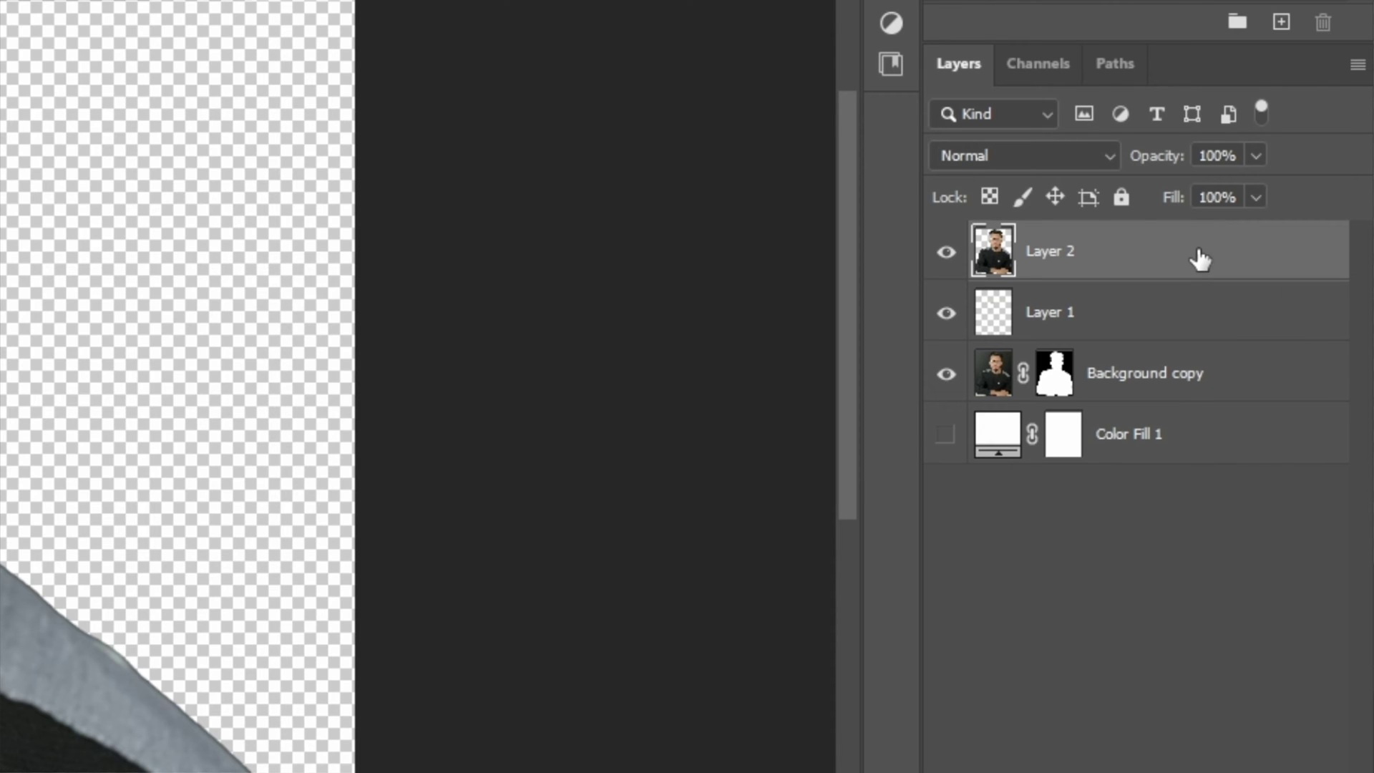
Step: Duplicate Layer 2 and convert the original Layer 2 to a smart object
key(ctrl+j)
click(1215, 322)
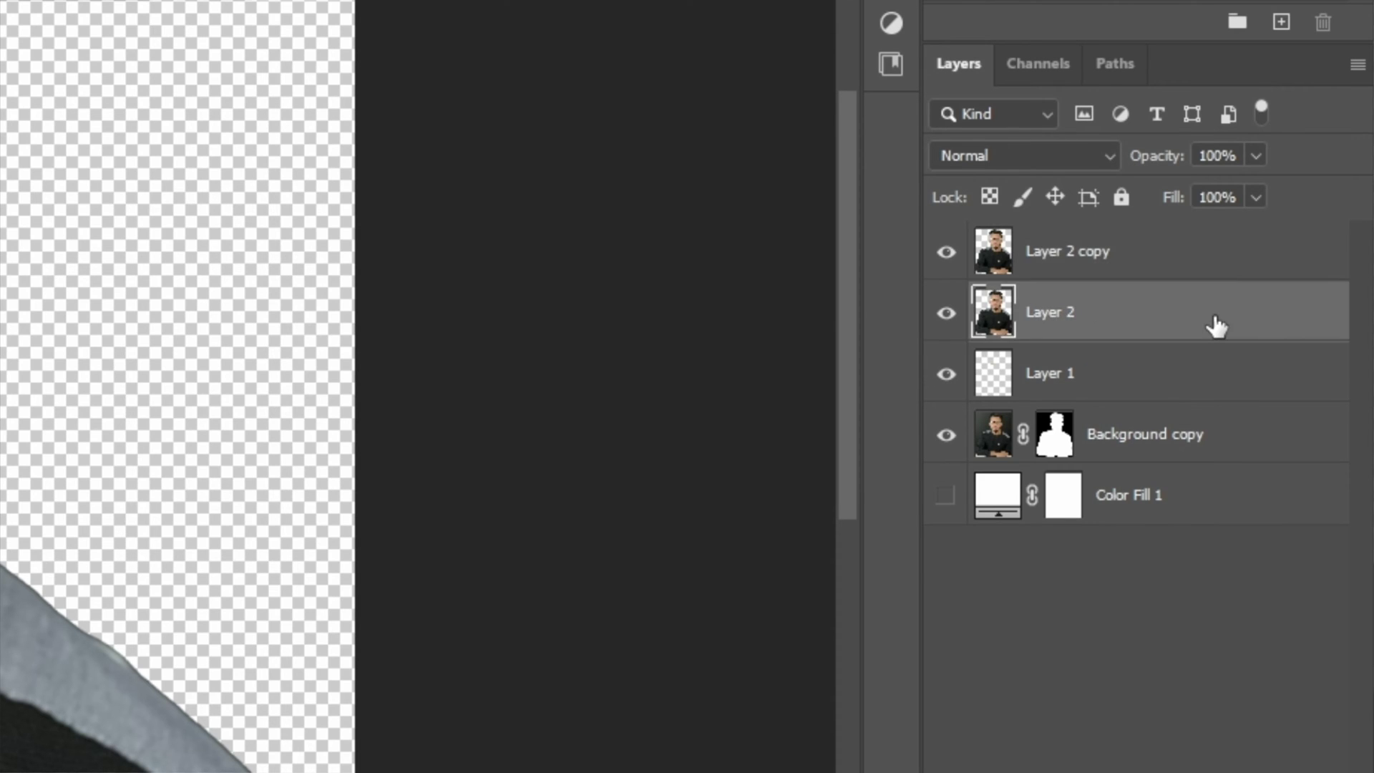
right_click(1215, 326)
click(1050, 382)
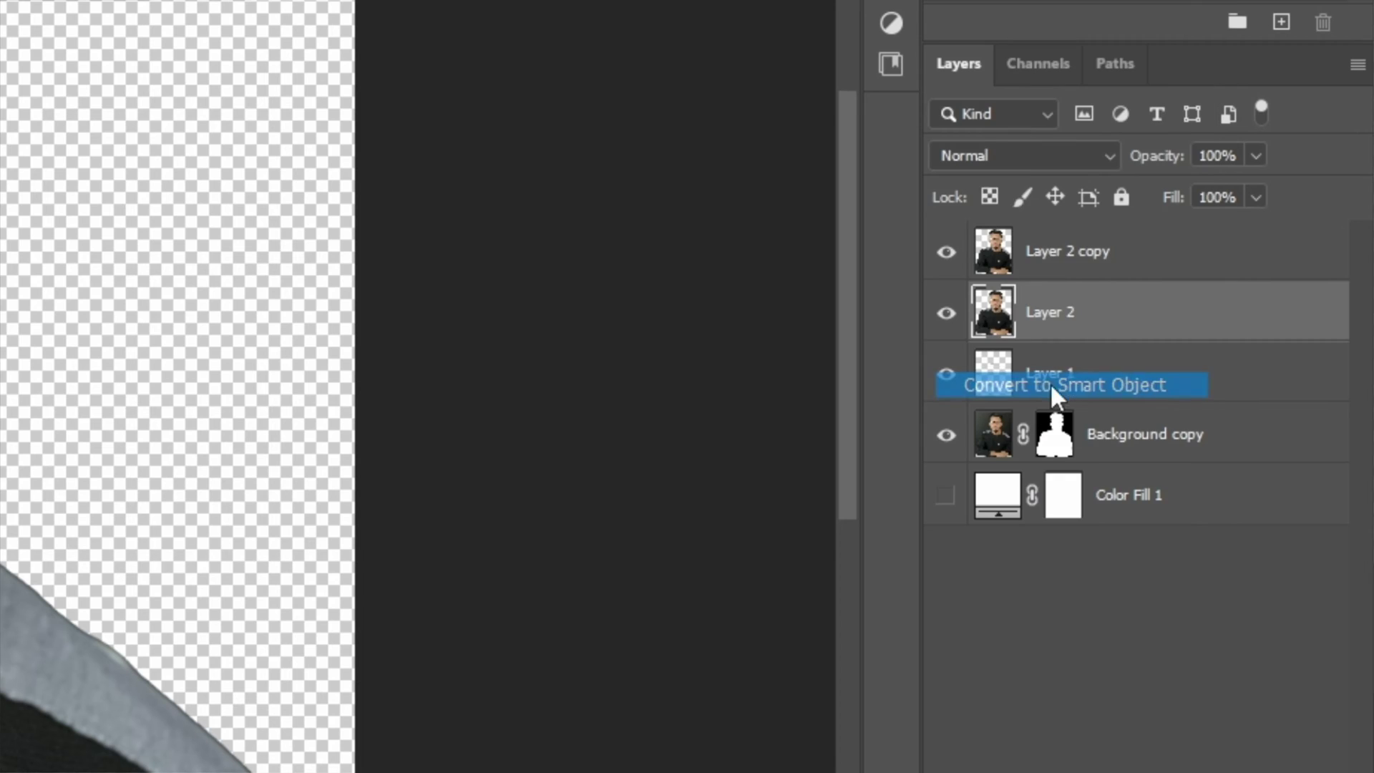
Step: Invert the colors of Layer 2 copy and set its blend mode to Vivid Light
click(1085, 257)
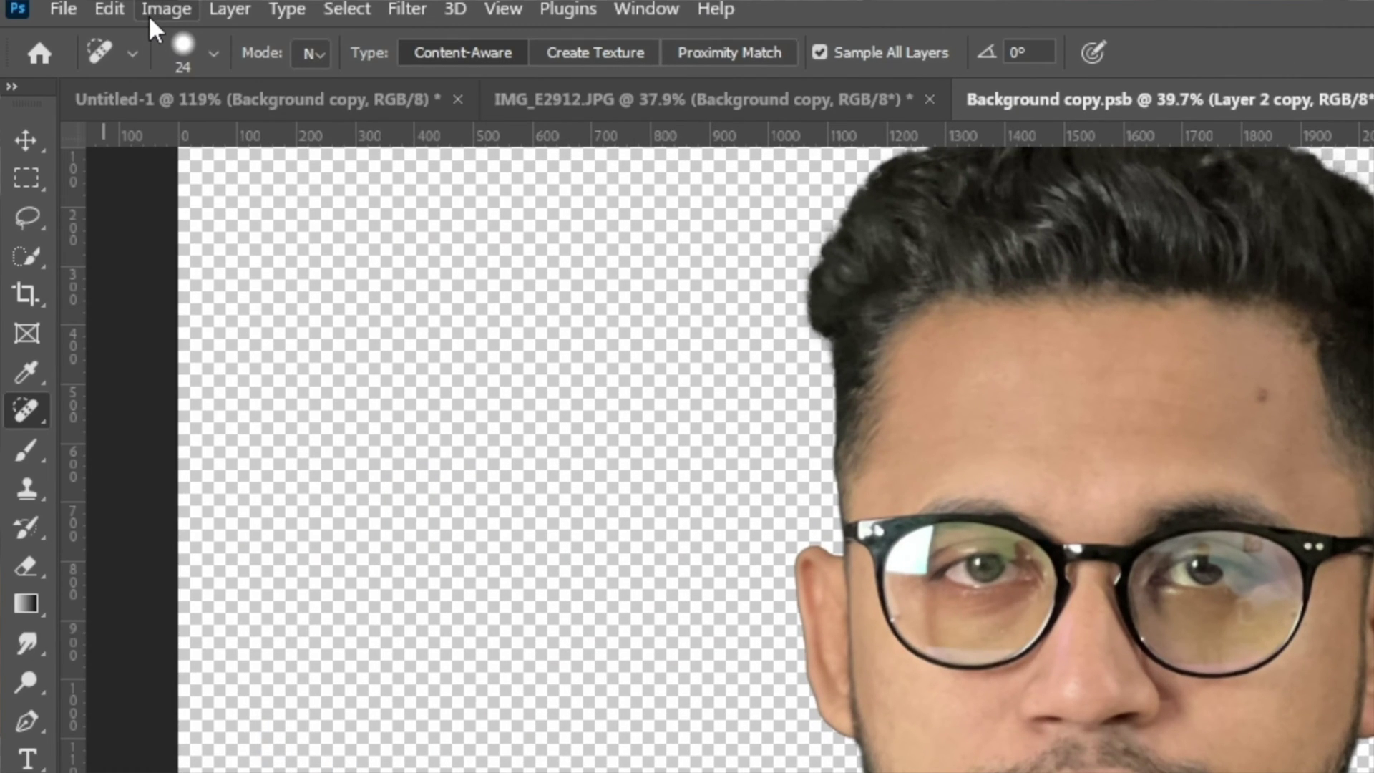
click(148, 14)
mouse_move(236, 85)
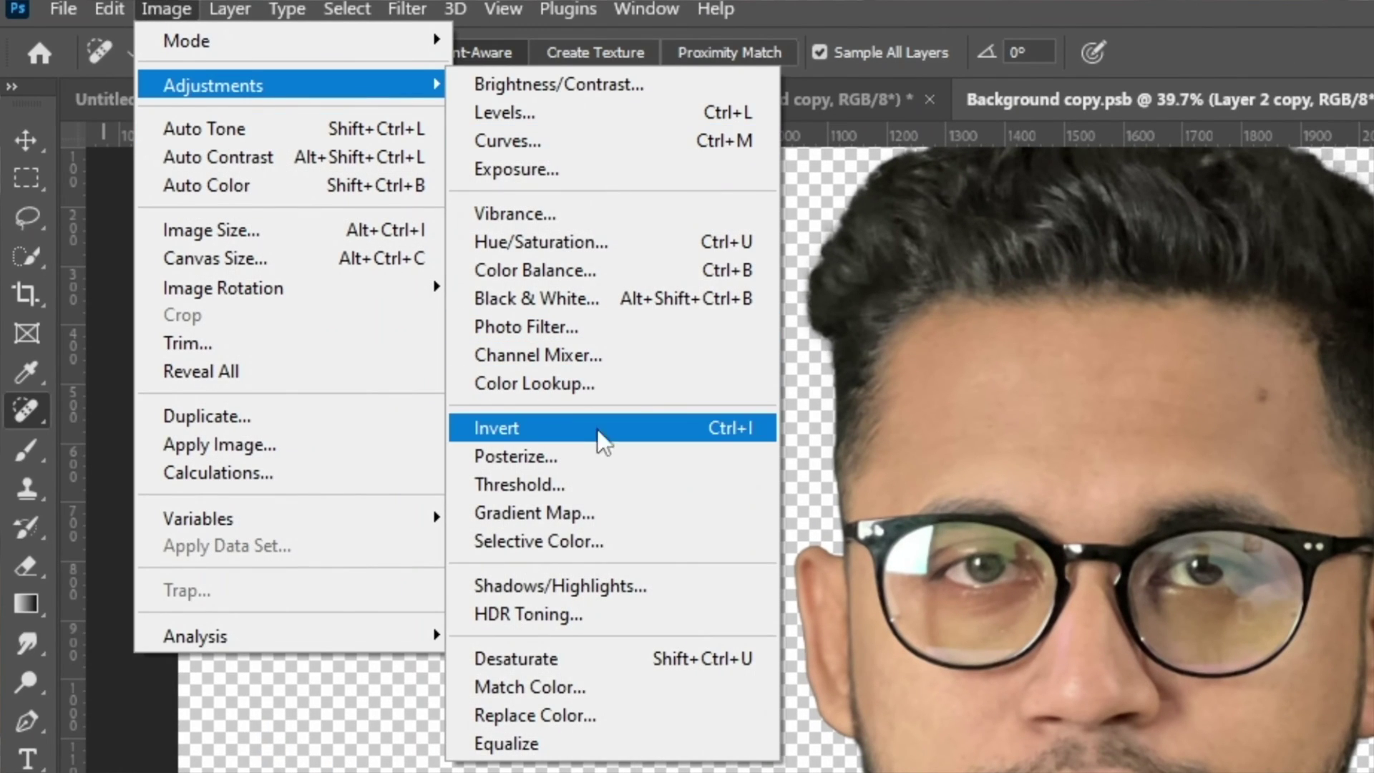
click(754, 431)
click(955, 143)
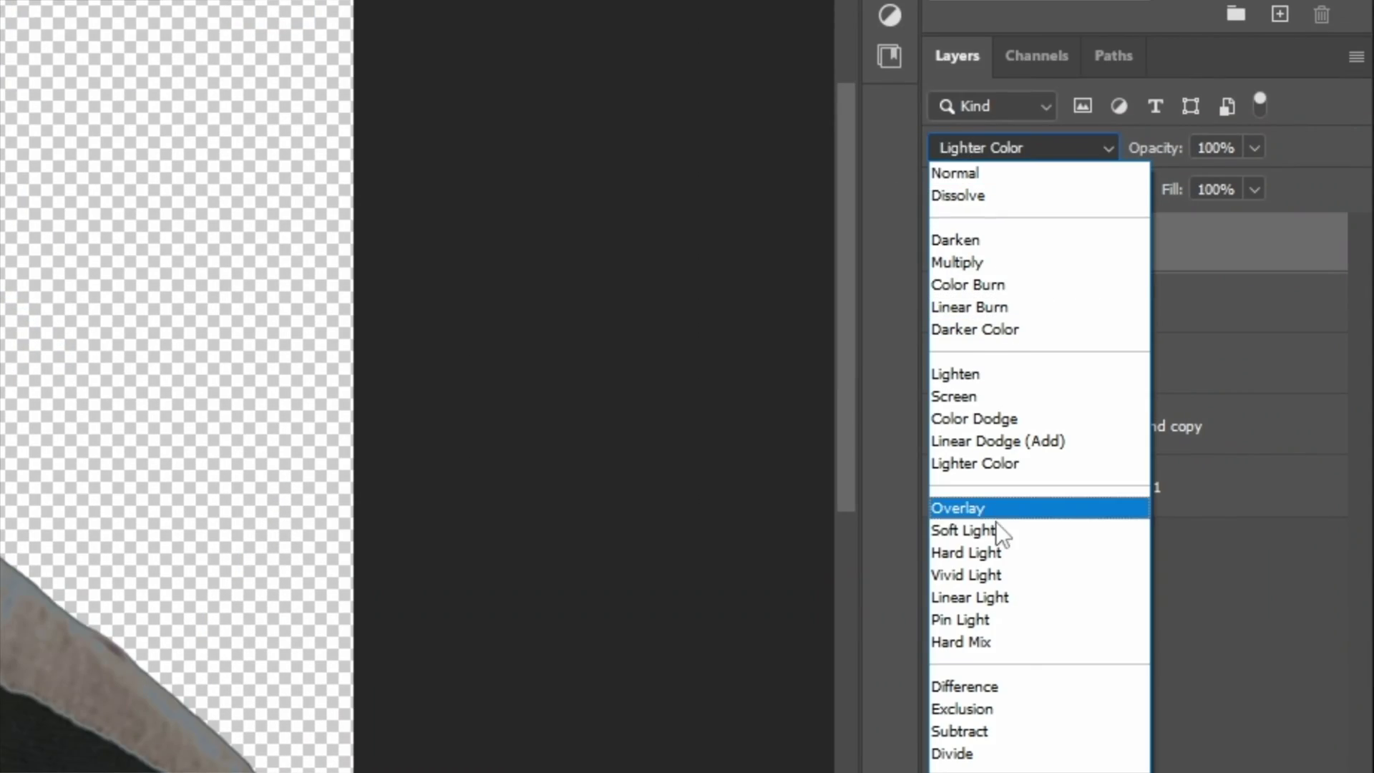
click(986, 572)
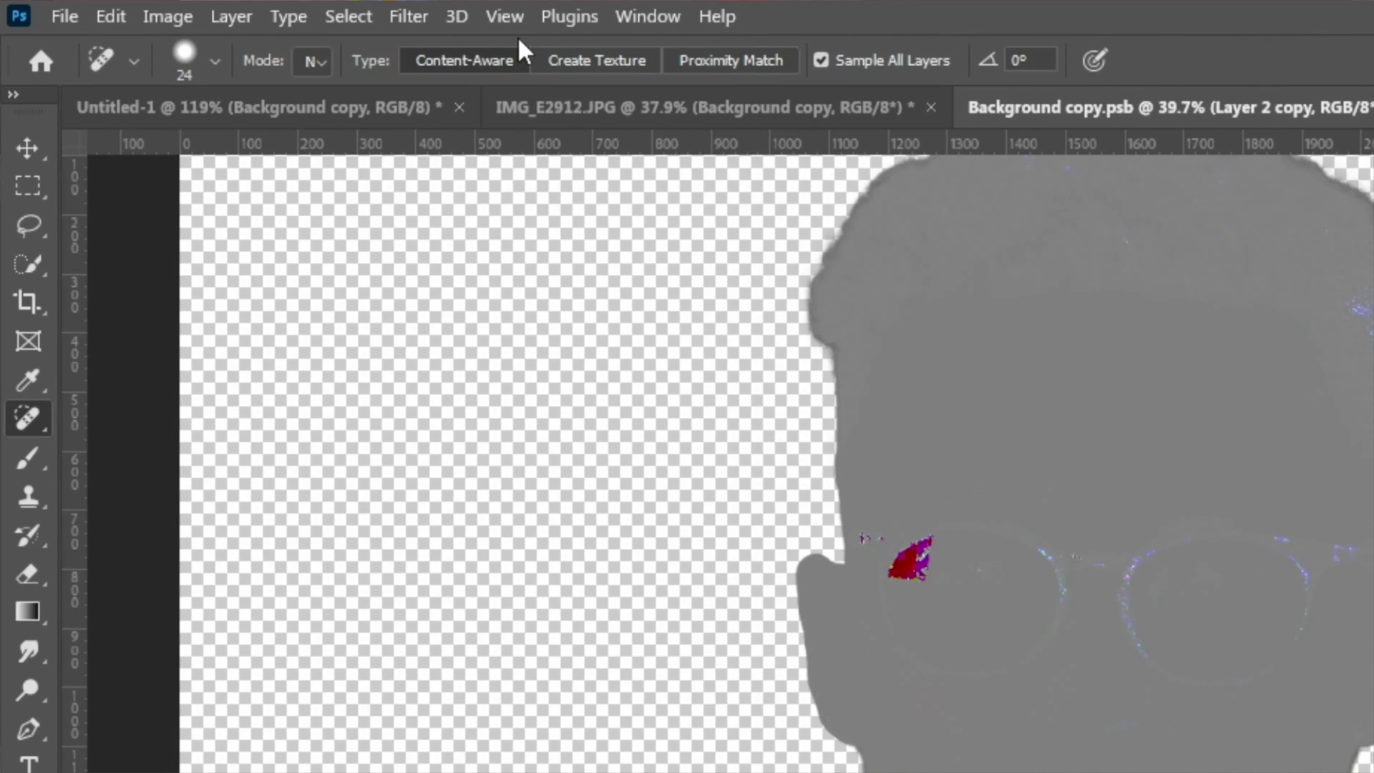
Step: Apply a High Pass filter to Layer 2 copy, adjusting its radius to smooth the skin
click(406, 19)
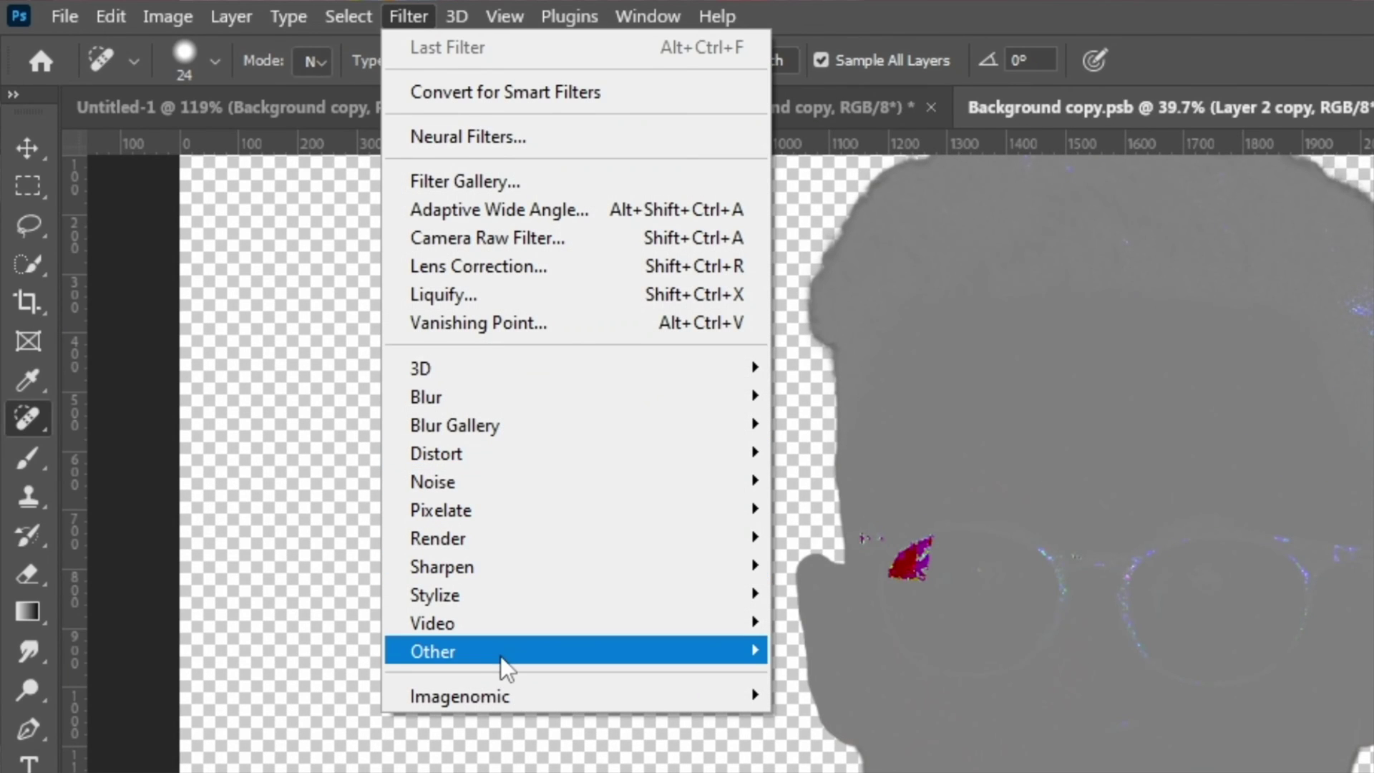
mouse_move(501, 662)
click(837, 537)
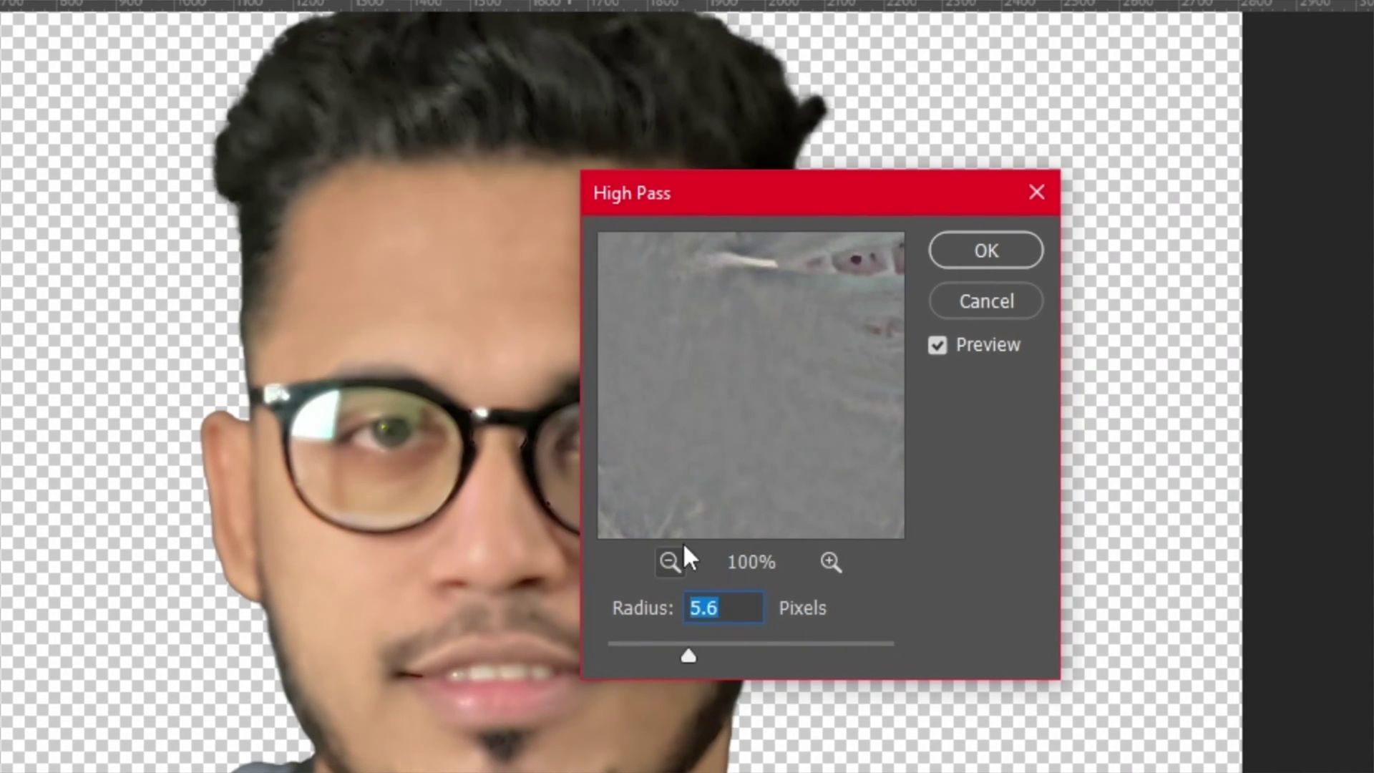
drag(714, 648, 702, 658)
click(987, 260)
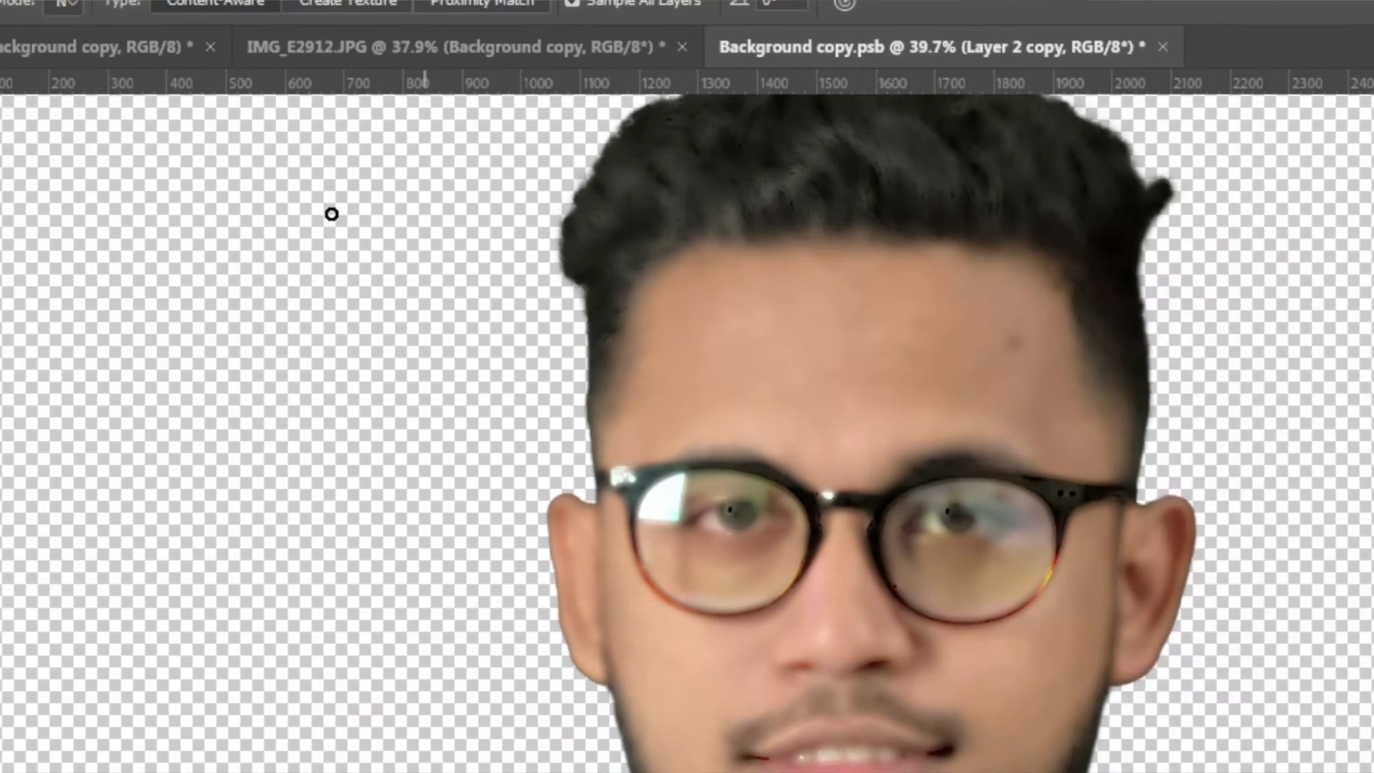
Step: Apply a Gaussian Blur with a radius of 3.2 pixels to Layer 2 copy
click(407, 15)
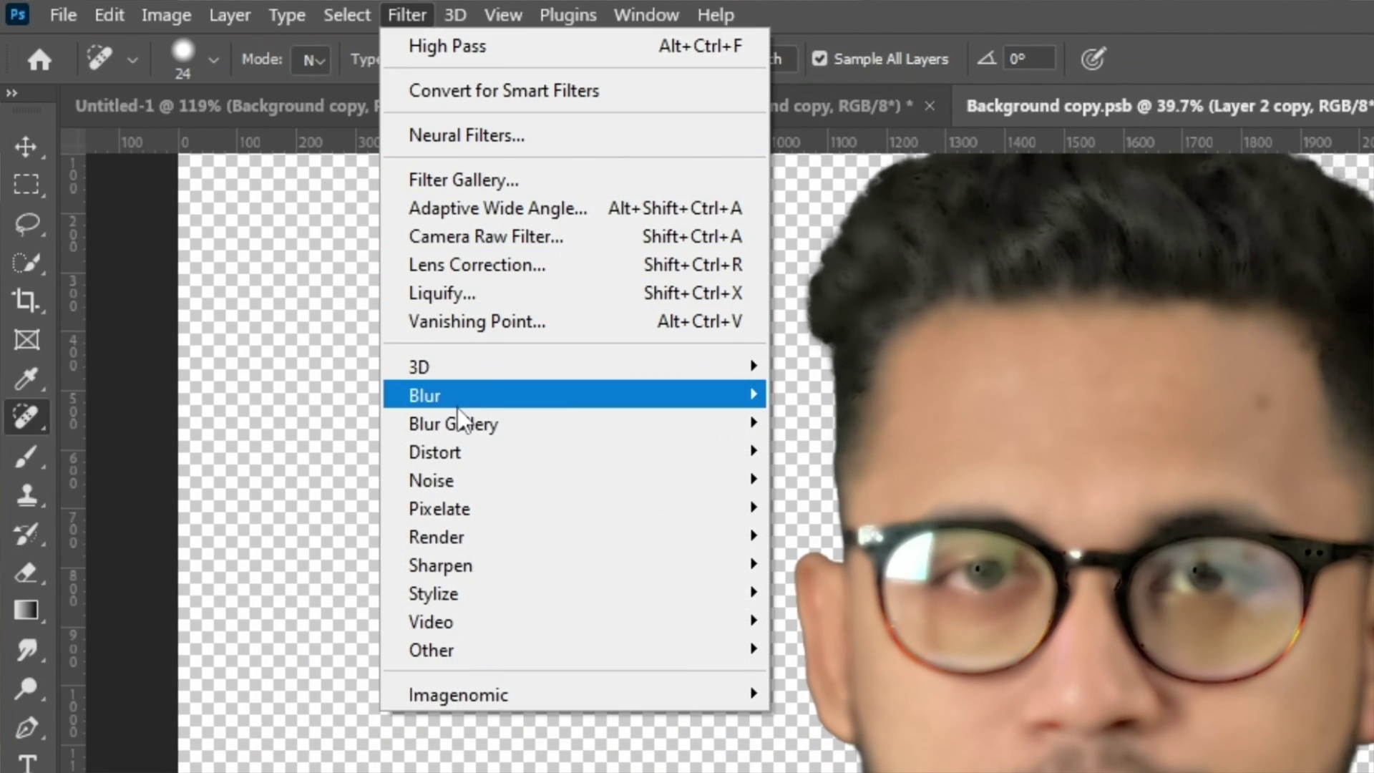
mouse_move(461, 408)
click(851, 507)
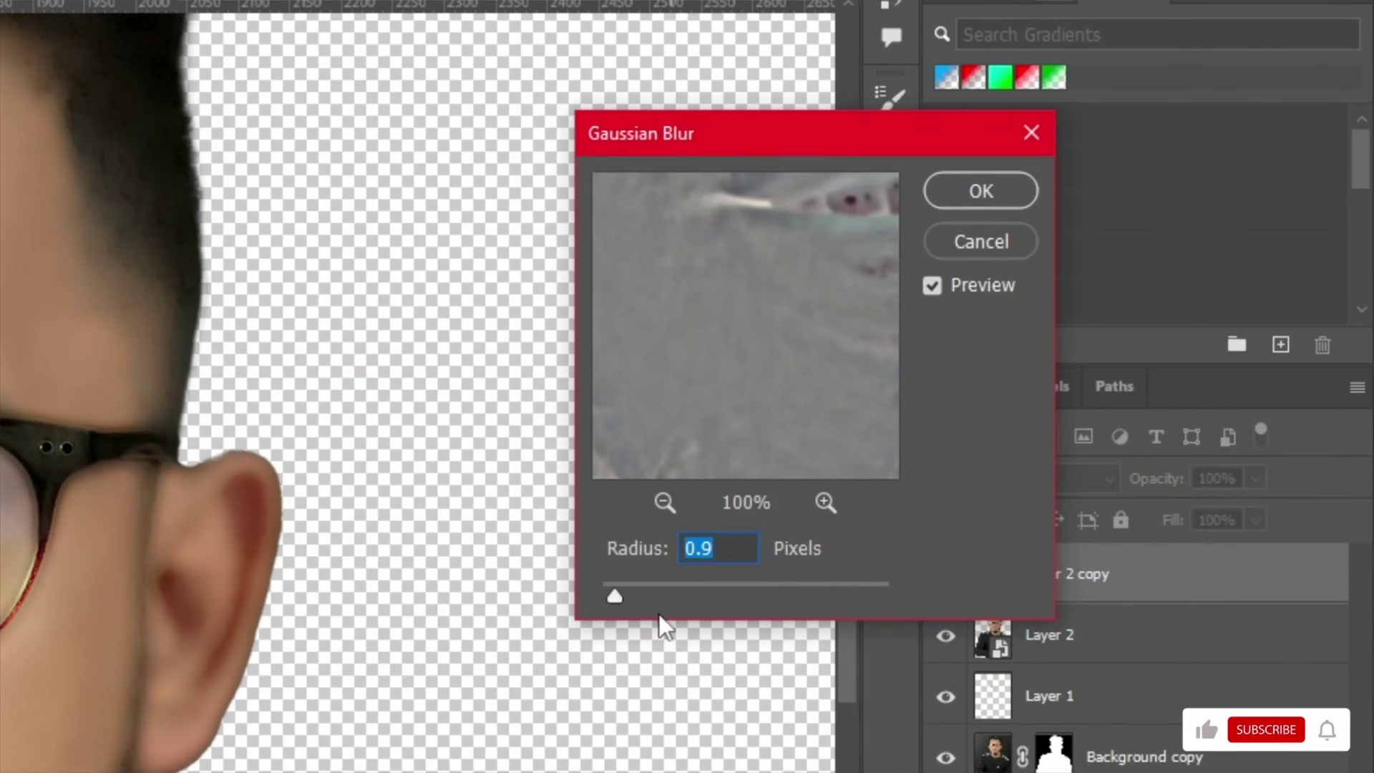
drag(615, 596, 650, 585)
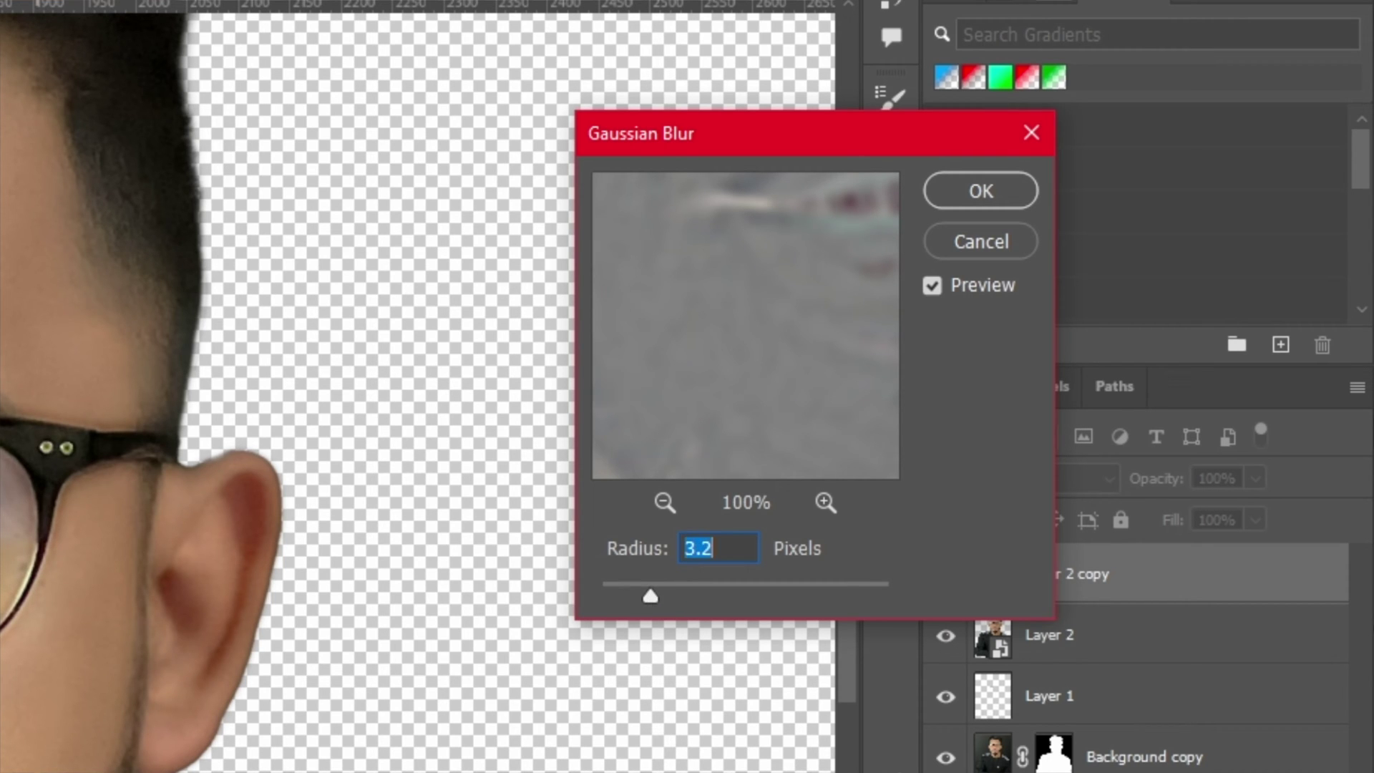
click(982, 191)
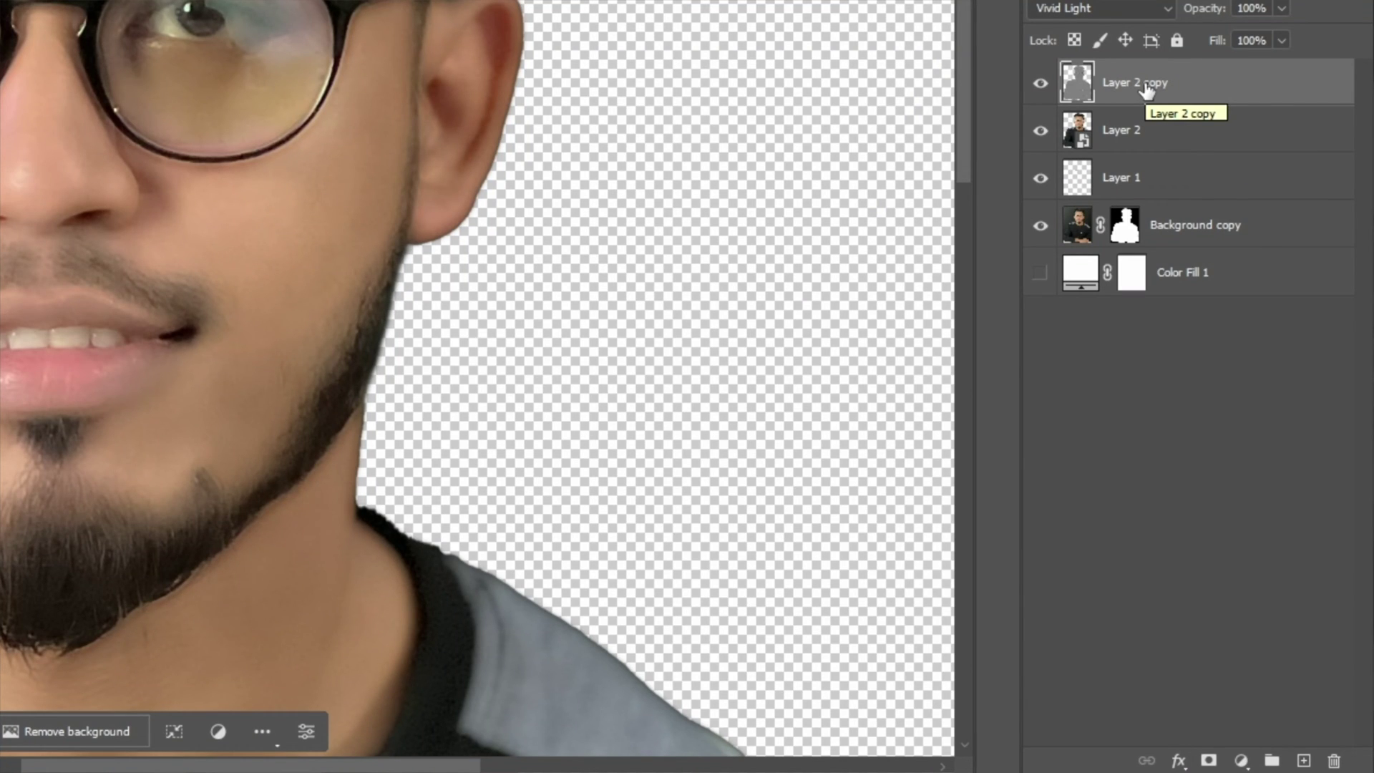
Step: Add a black layer mask to Layer 2 copy and set up a white brush of about 144 px, 0% hardness and 35% opacity
click(1209, 760)
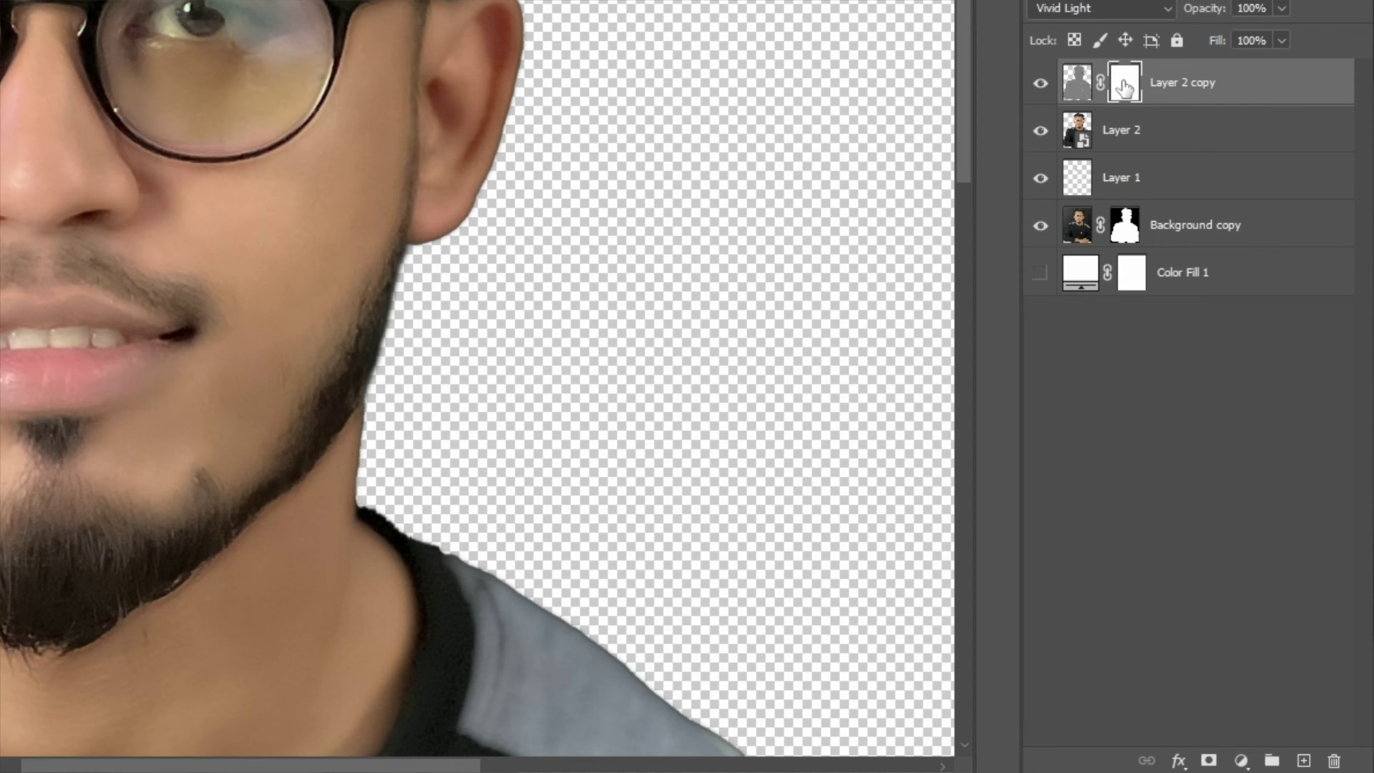
key(ctrl+i)
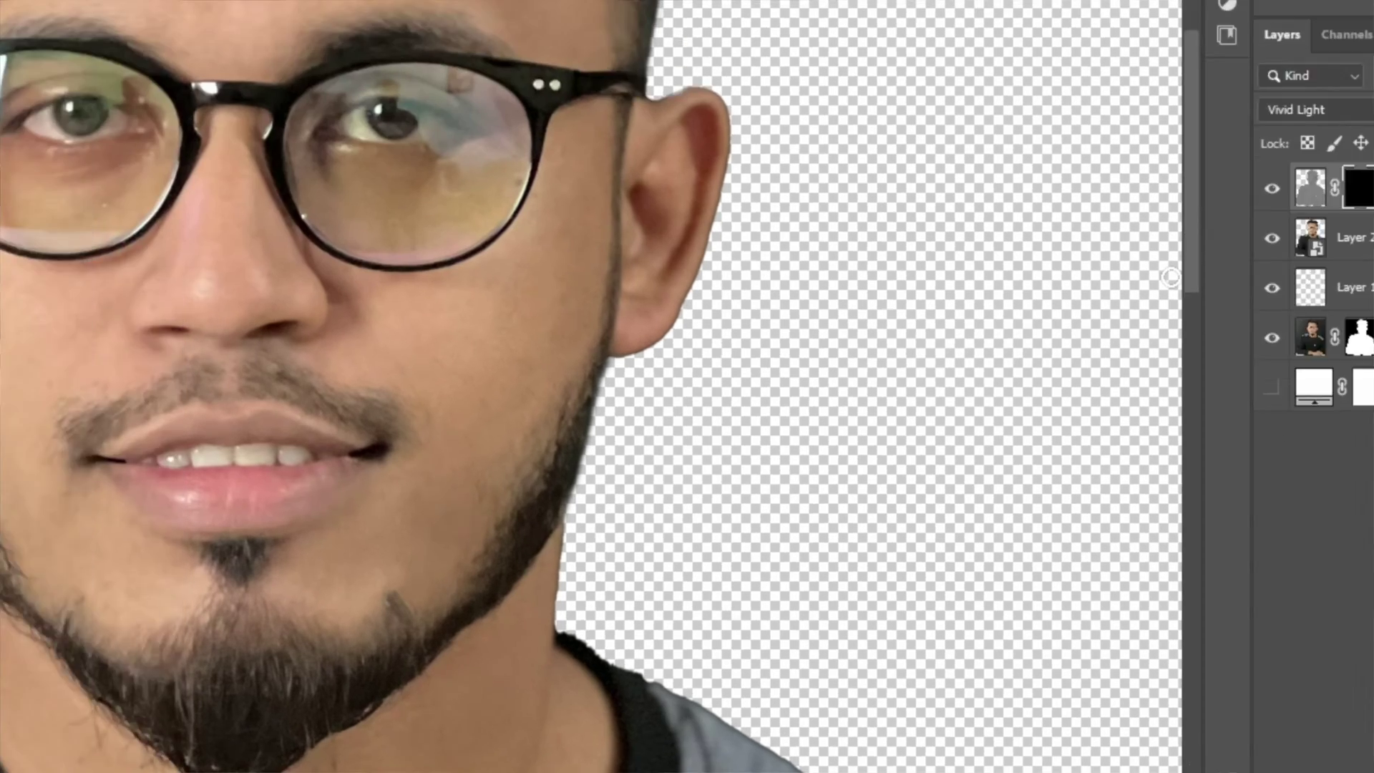
click(25, 454)
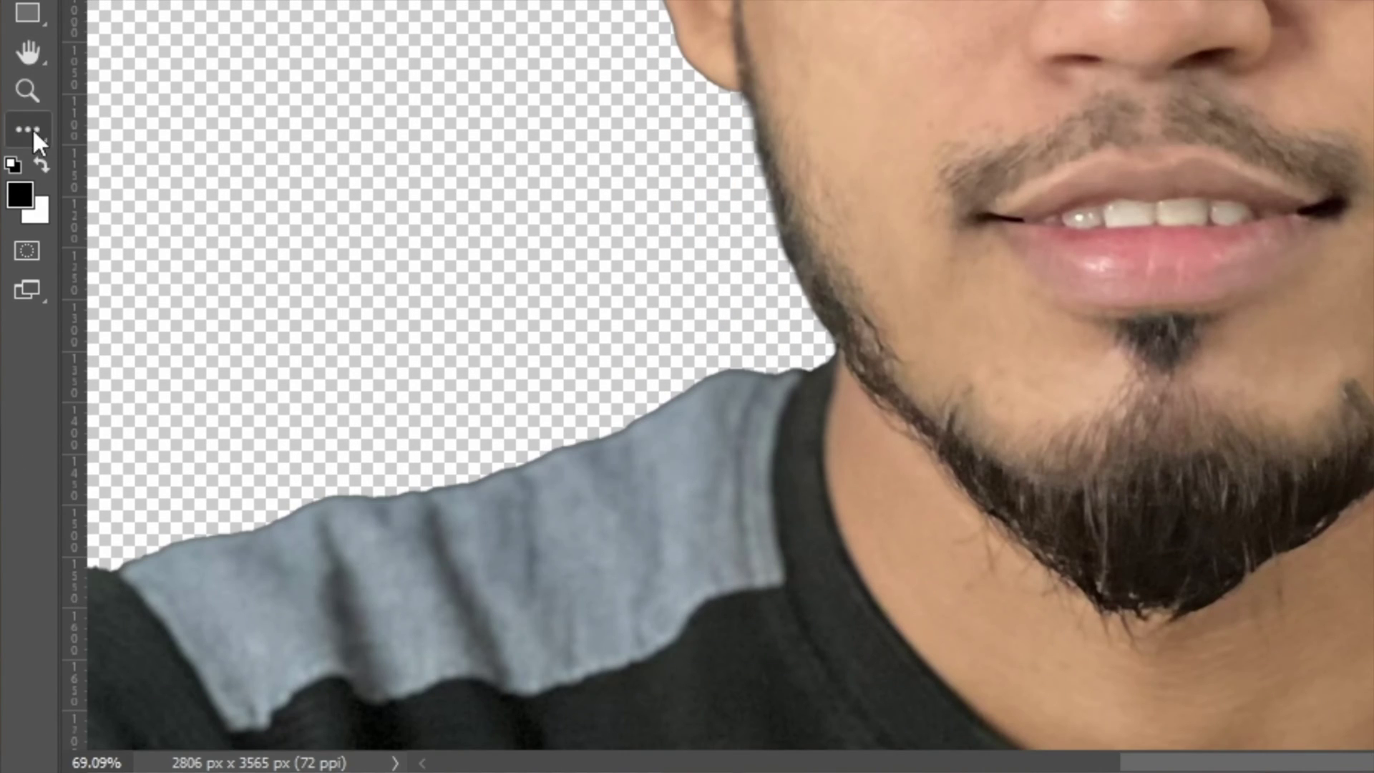
click(41, 164)
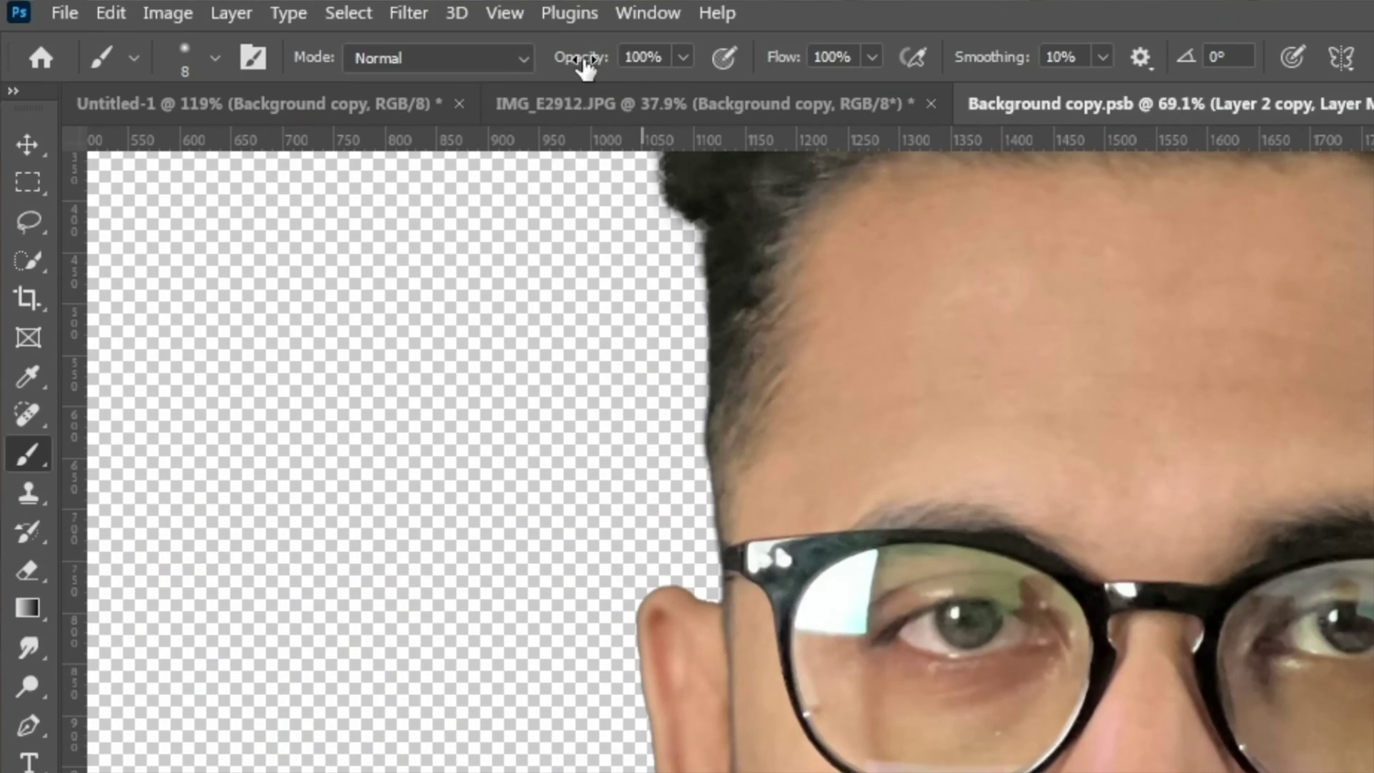
mouse_move(584, 68)
mouse_down()
mouse_move(465, 78)
mouse_move(487, 76)
mouse_up()
alt+drag(1110, 395, 1190, 419)
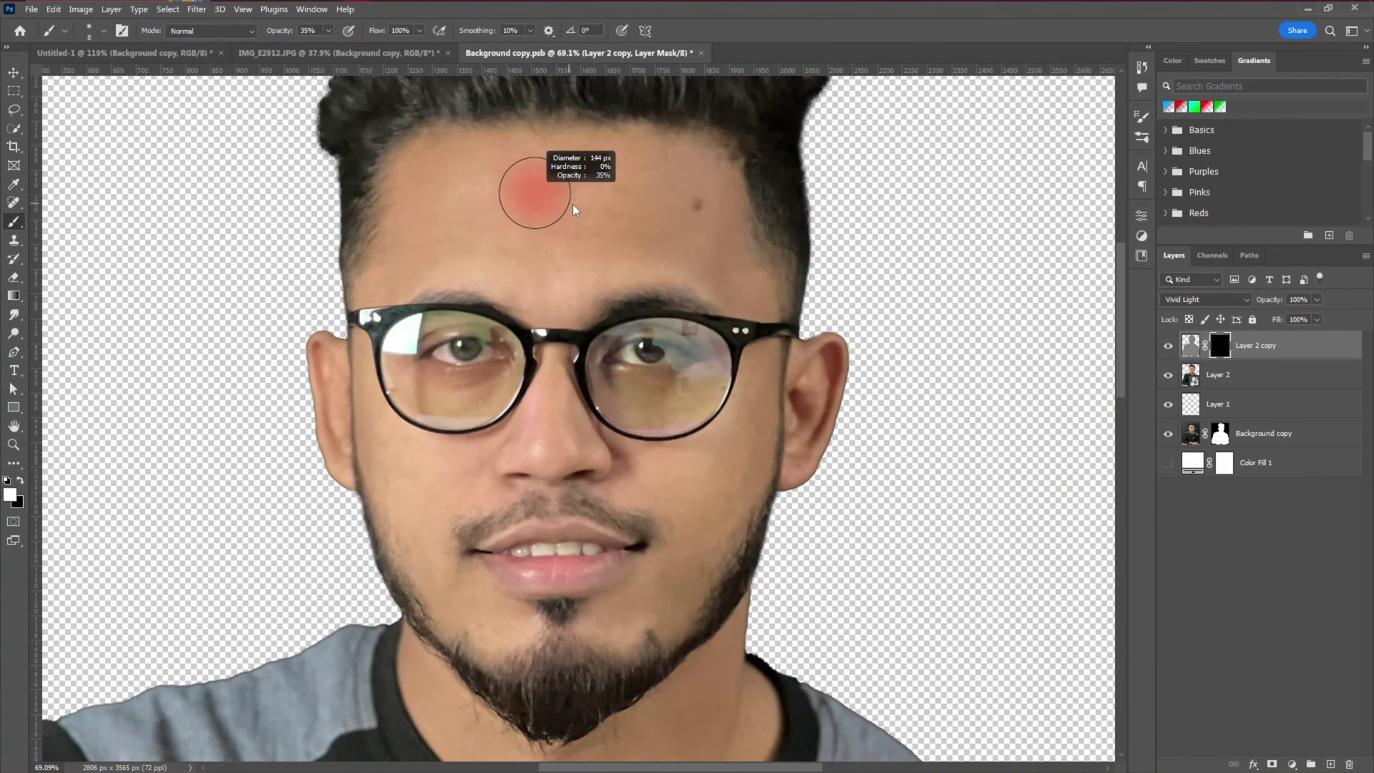
Step: Paint white on the Layer 2 copy mask over the forehead and cheeks, reducing the soft brush to about 95 px for tighter areas
alt+drag(573, 210, 579, 211)
mouse_move(629, 221)
mouse_down()
mouse_move(640, 209)
mouse_move(629, 177)
mouse_move(503, 169)
mouse_move(427, 229)
mouse_up()
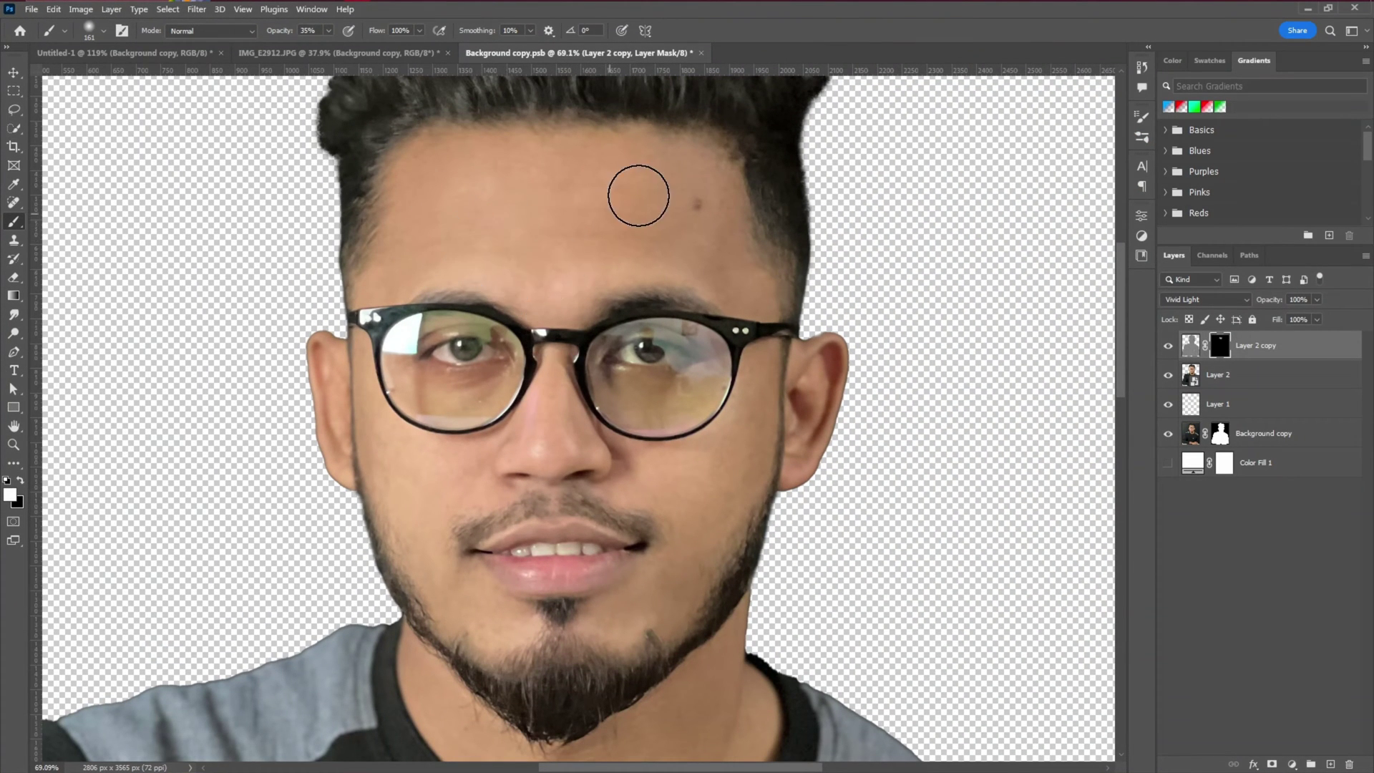
scroll(708, 215, down, 1)
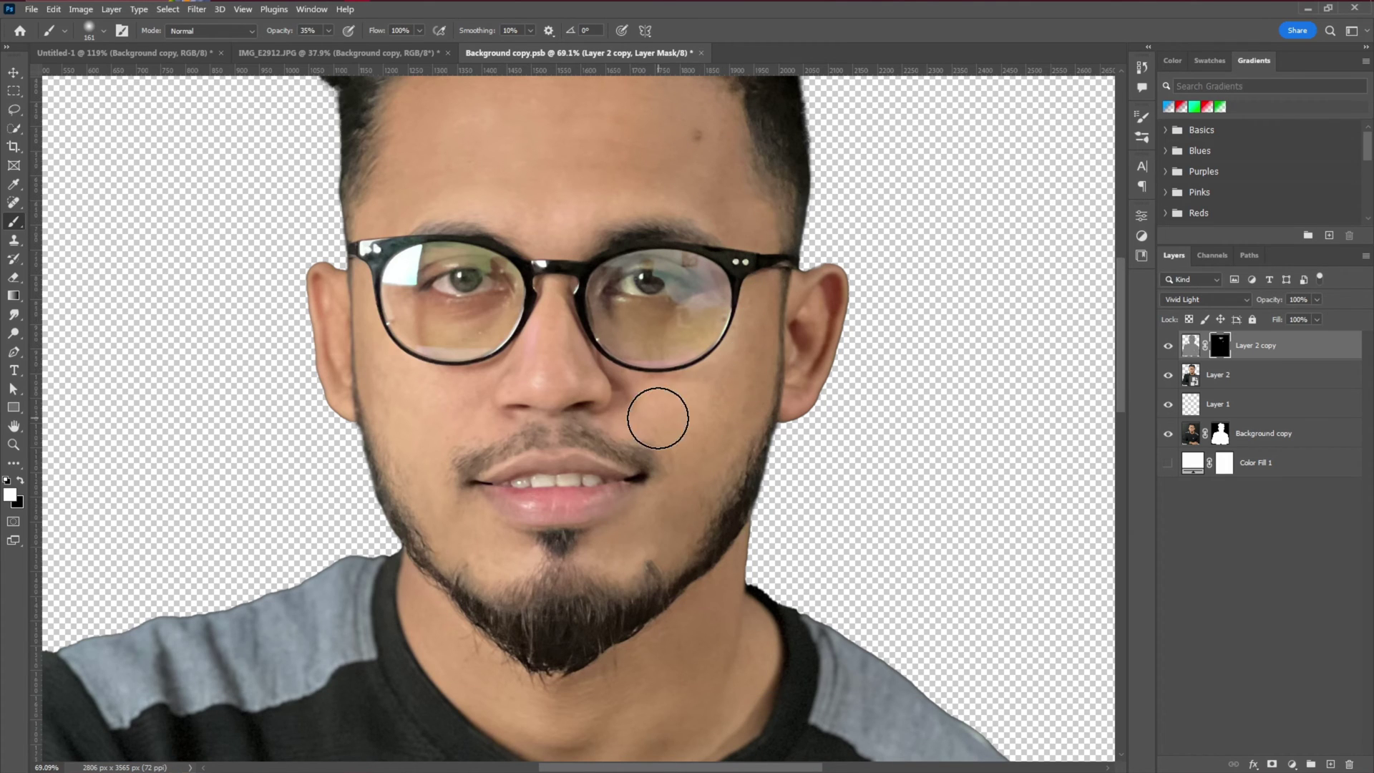
key(bracketleft)
key(bracketleft)
key(bracketleft)
key(bracketleft)
key(bracketleft)
key(bracketleft)
key(bracketleft)
scroll(644, 165, up, 1)
scroll(501, 493, down, 1)
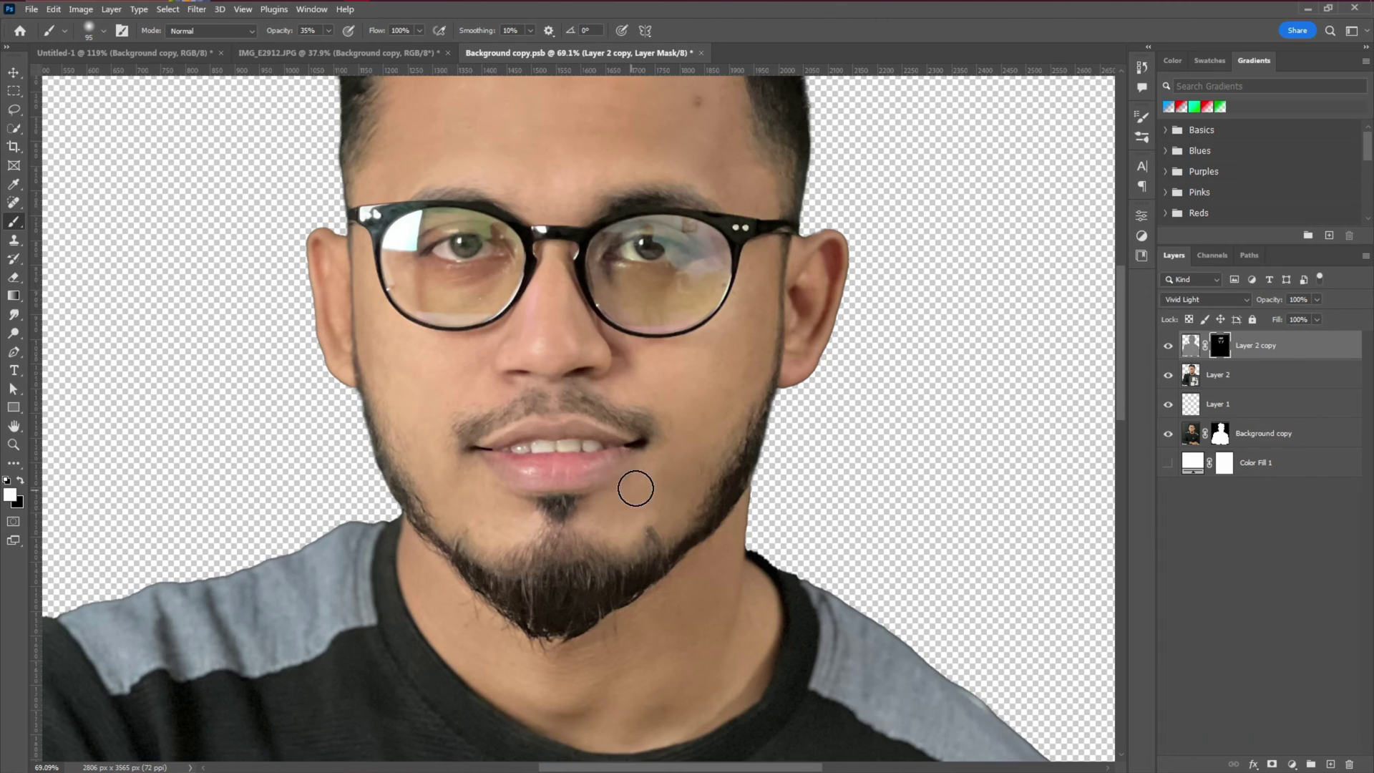
Step: Enlarge the brush to about 202 px and paint the skin around the mouth and chin on the Layer 2 copy mask
scroll(635, 488, down, 2)
key(bracketright)
key(bracketright)
key(bracketright)
key(bracketright)
key(bracketright)
mouse_move(656, 460)
mouse_down()
mouse_move(610, 556)
mouse_move(568, 559)
mouse_move(619, 500)
mouse_up()
scroll(541, 419, down, 8)
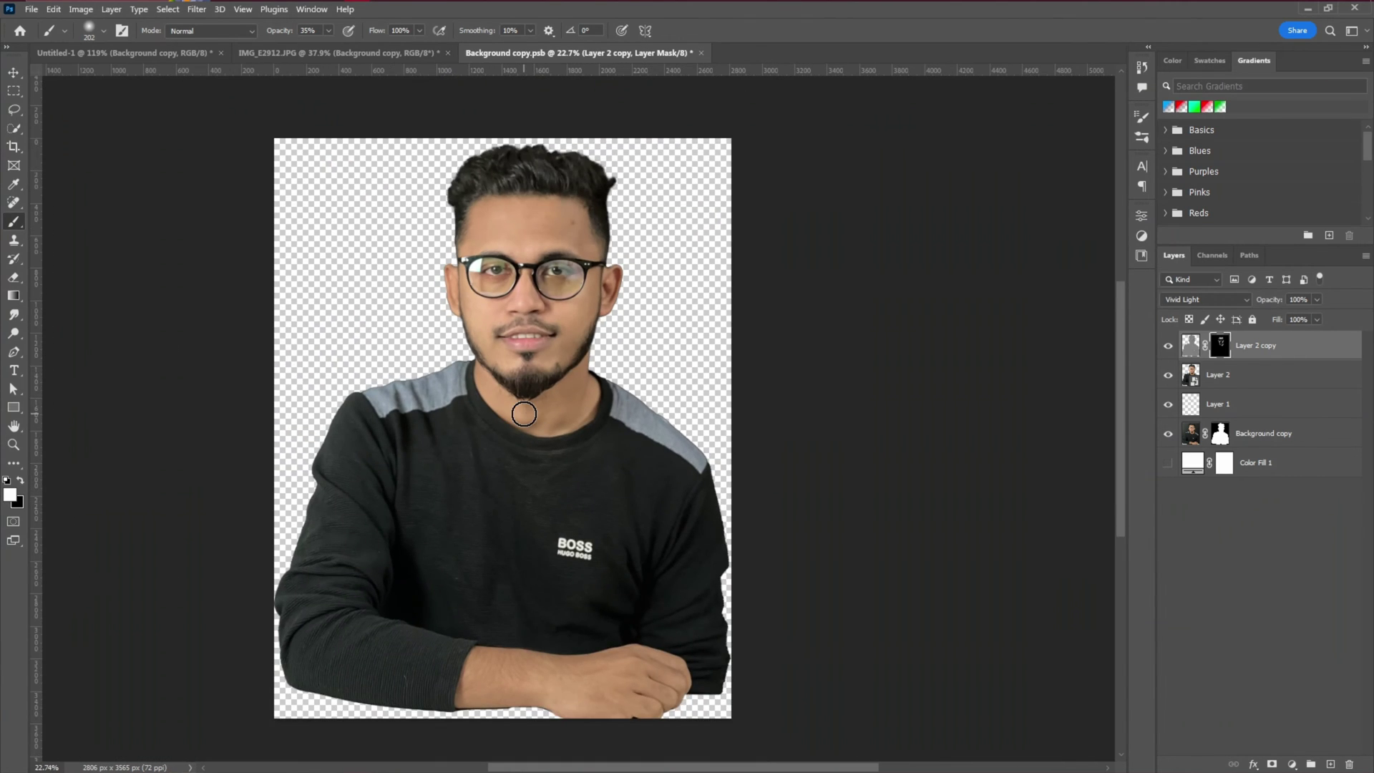
scroll(524, 414, up, 3)
scroll(522, 465, up, 1)
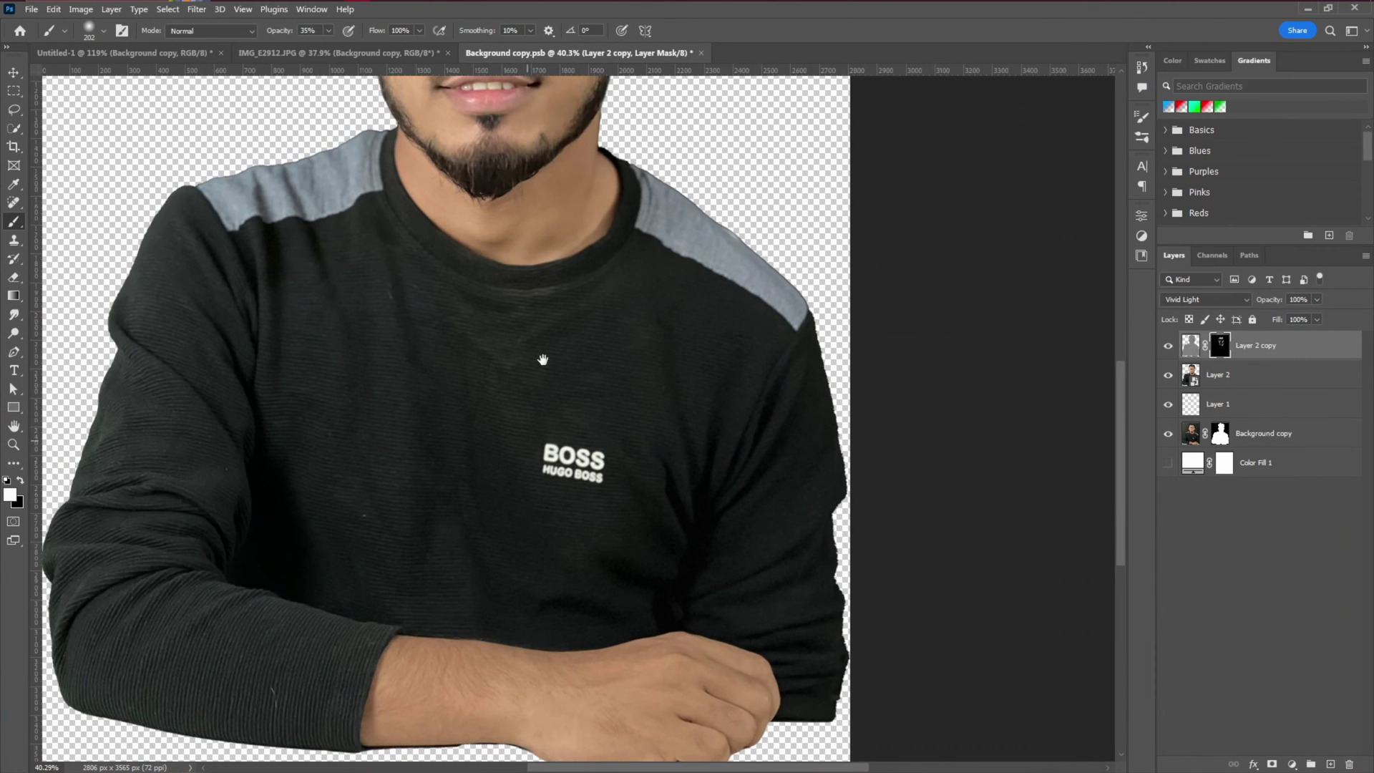
drag(542, 359, 556, 611)
scroll(630, 398, down, 1)
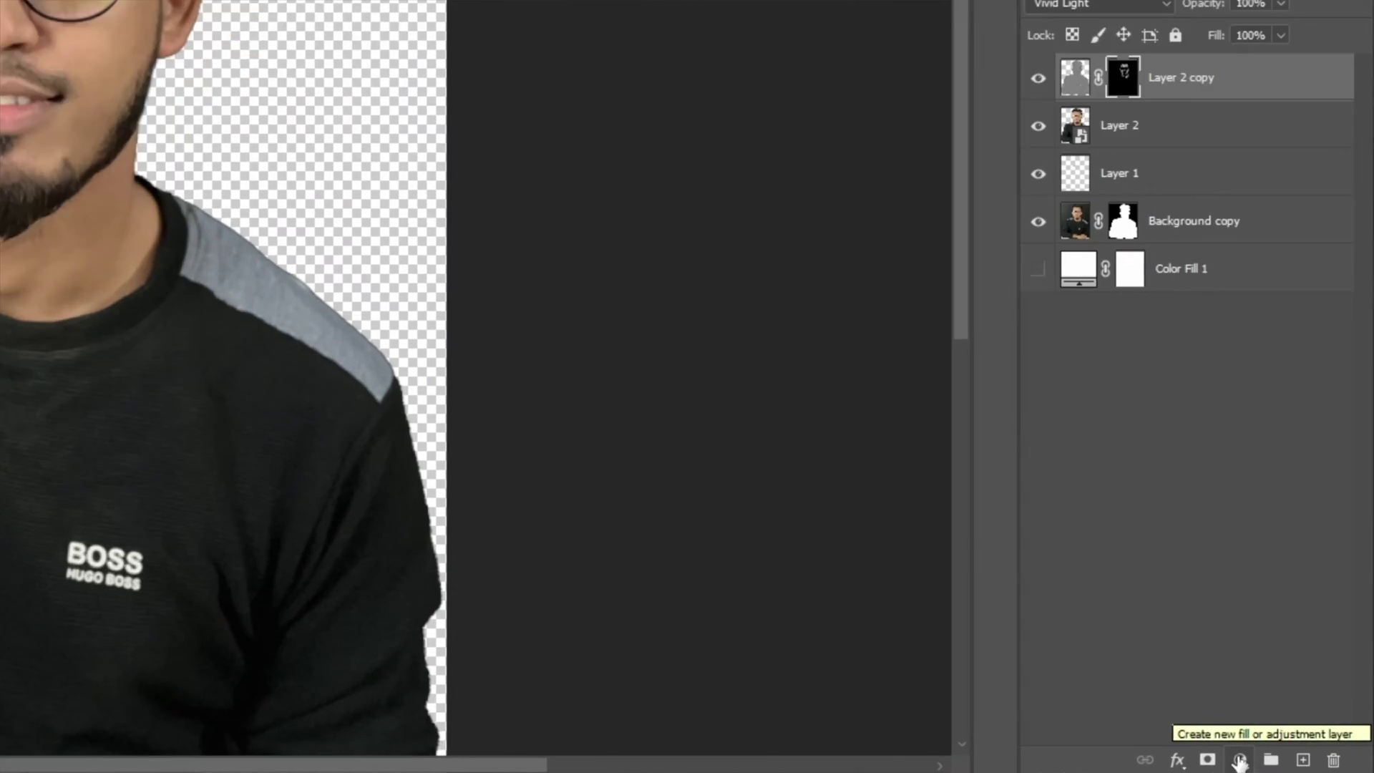
Step: Add a Curves adjustment layer above Layer 2 copy and raise its RGB midpoint very slightly
click(1292, 764)
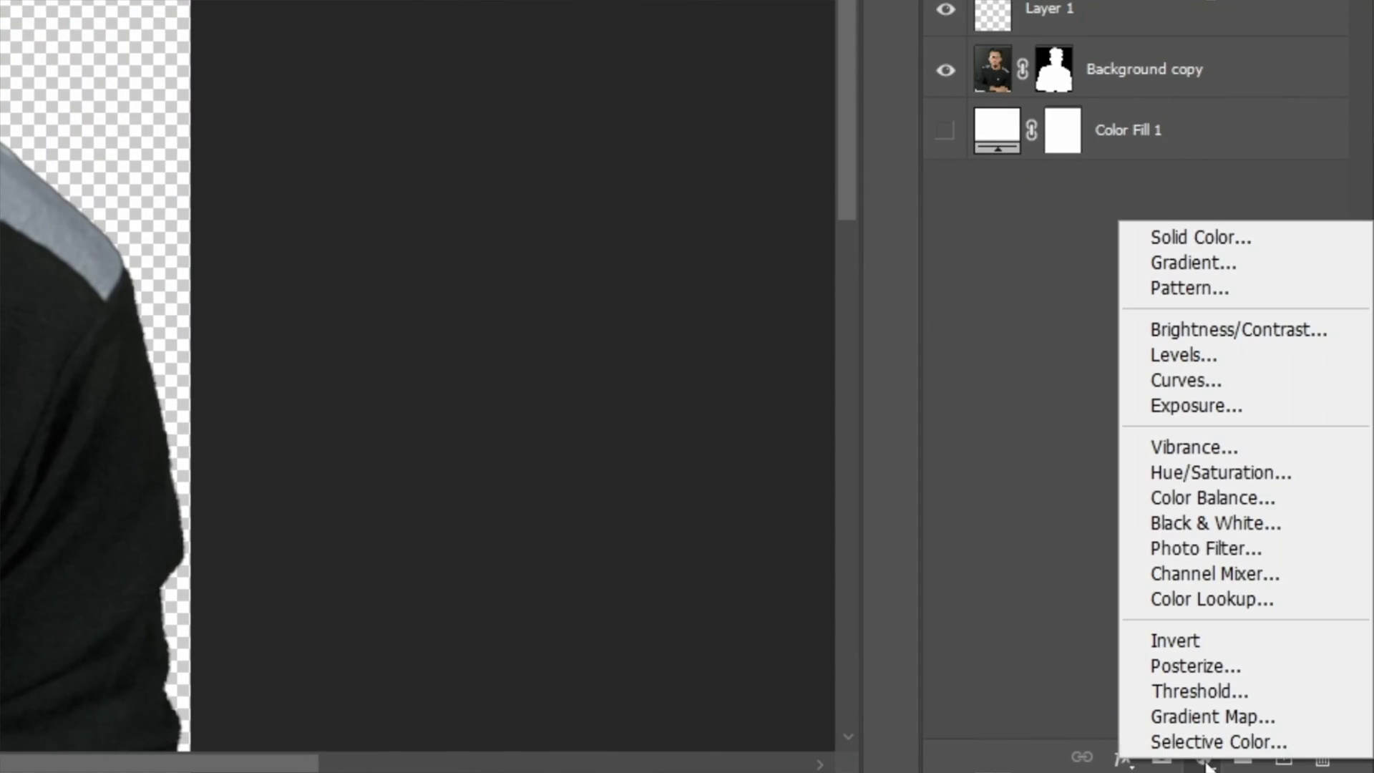
click(1179, 378)
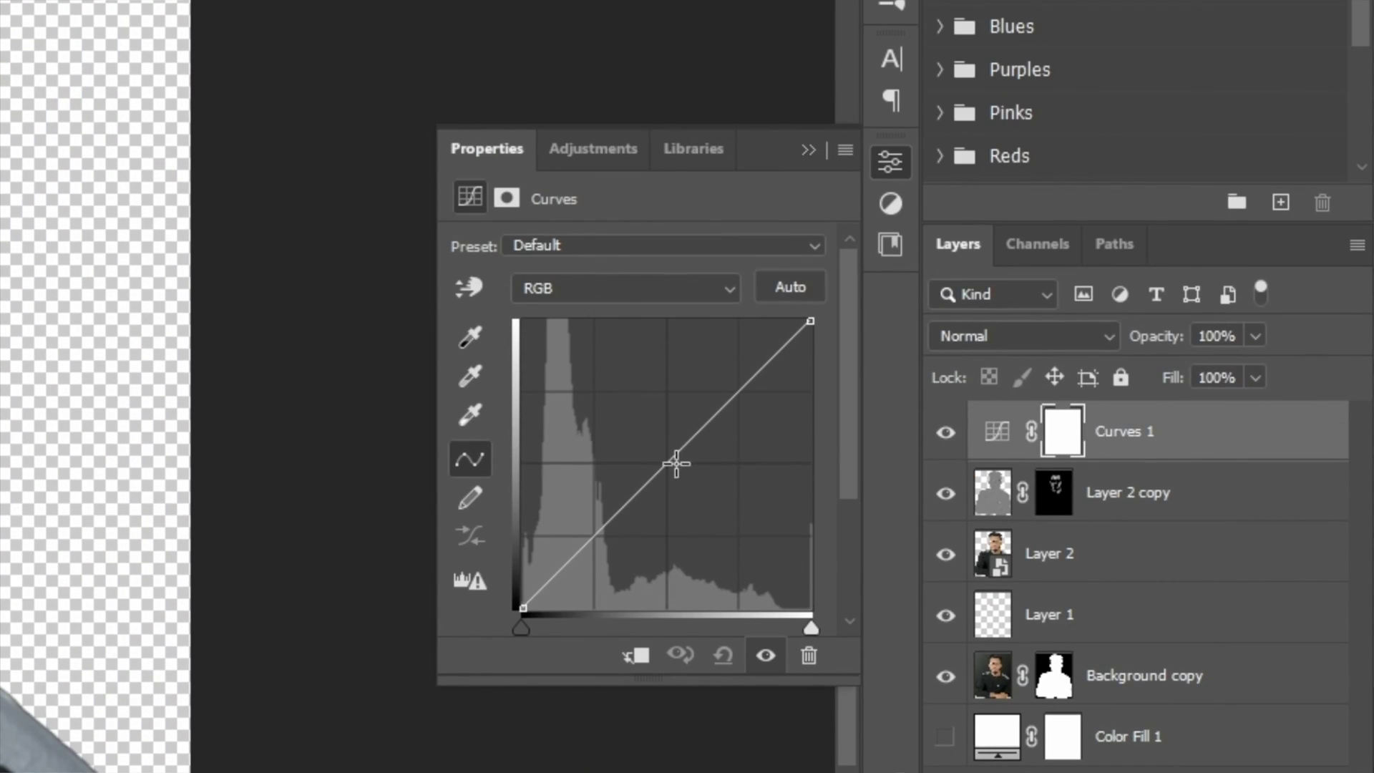
click(671, 459)
drag(669, 459, 662, 457)
Step: Set the Curves 1 layer to Linear Dodge (Add) blending with 11% opacity
click(1077, 339)
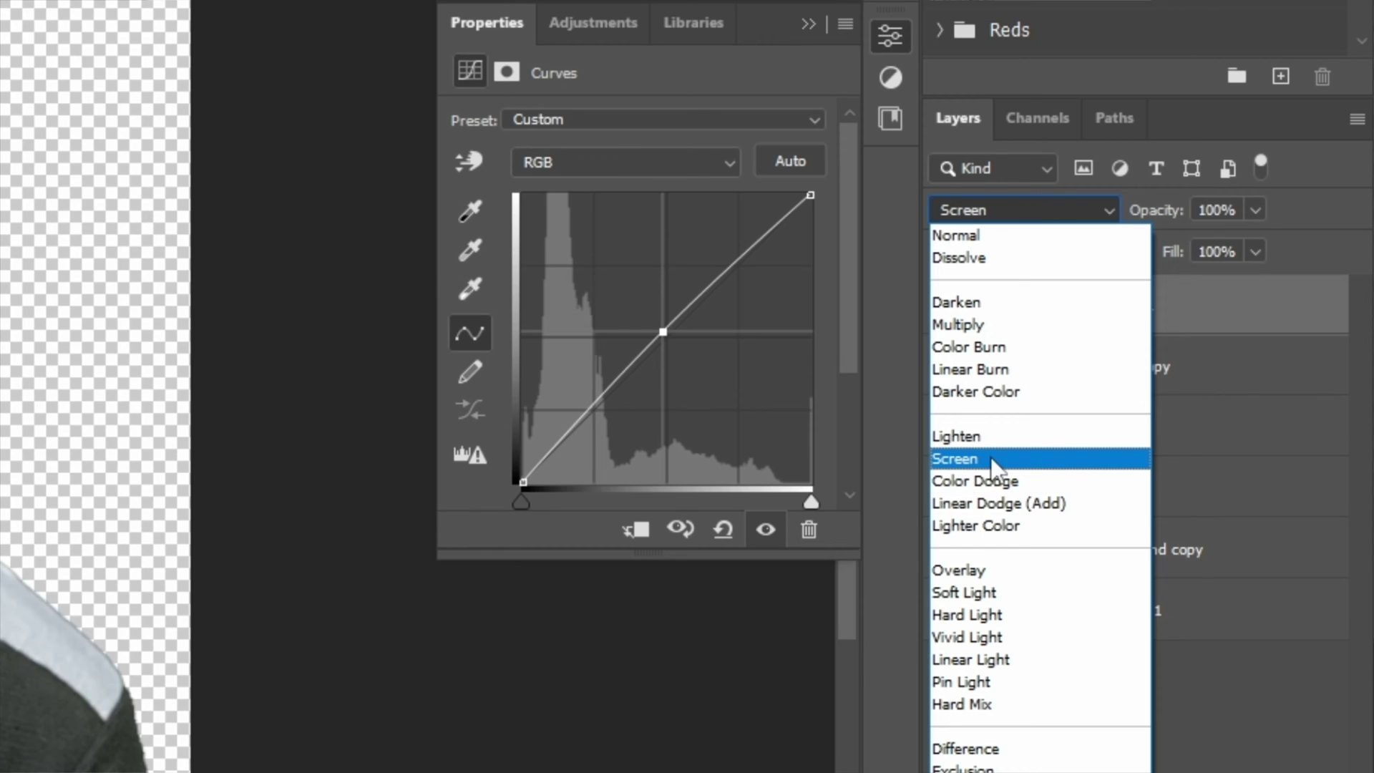
click(998, 503)
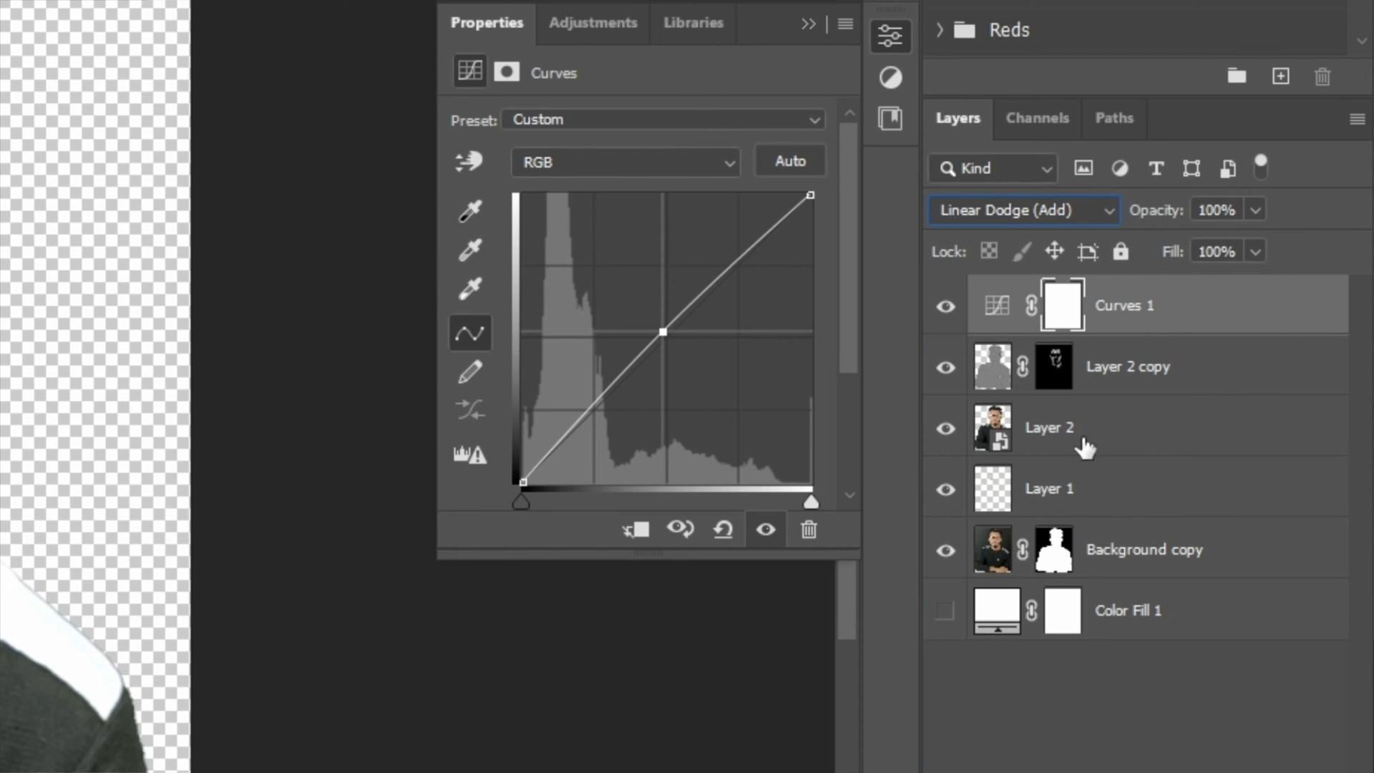
drag(1168, 220, 1071, 261)
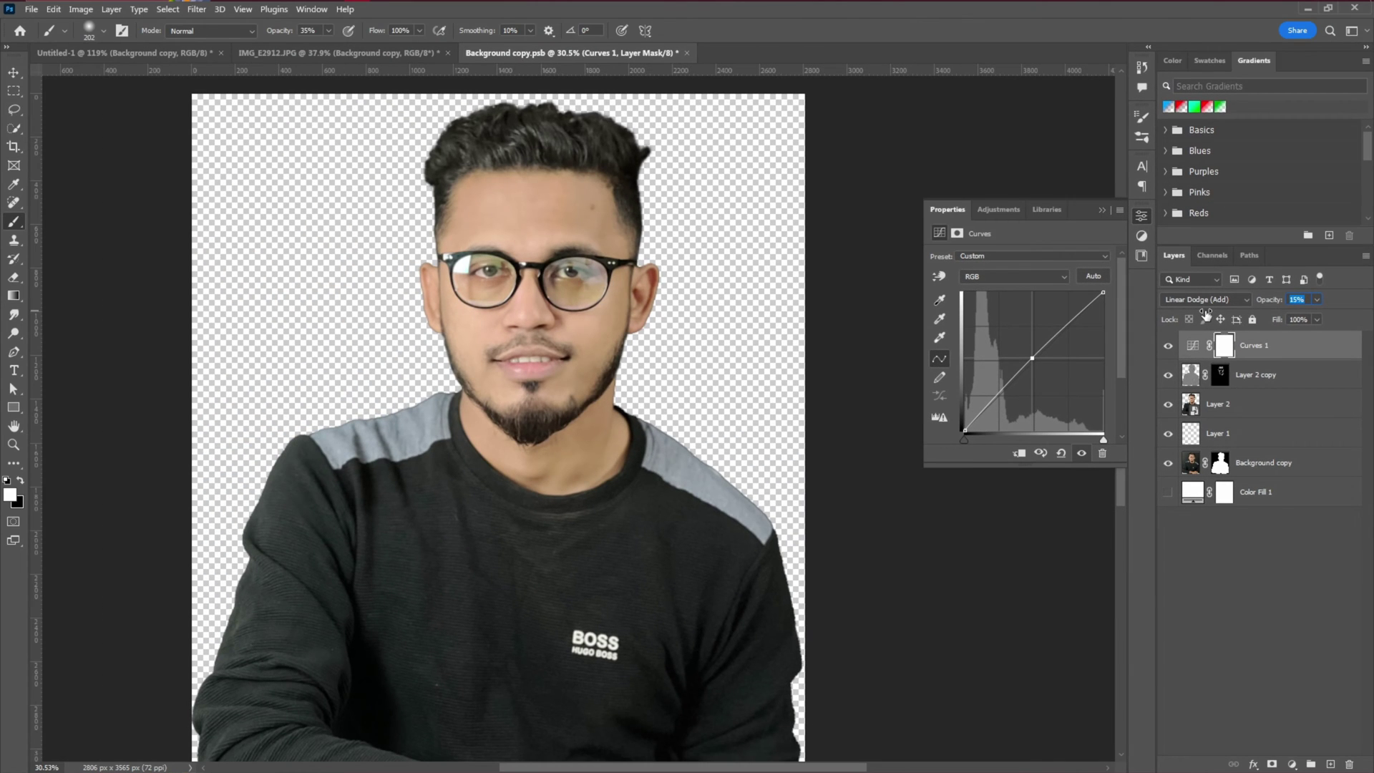
drag(1206, 313, 1202, 315)
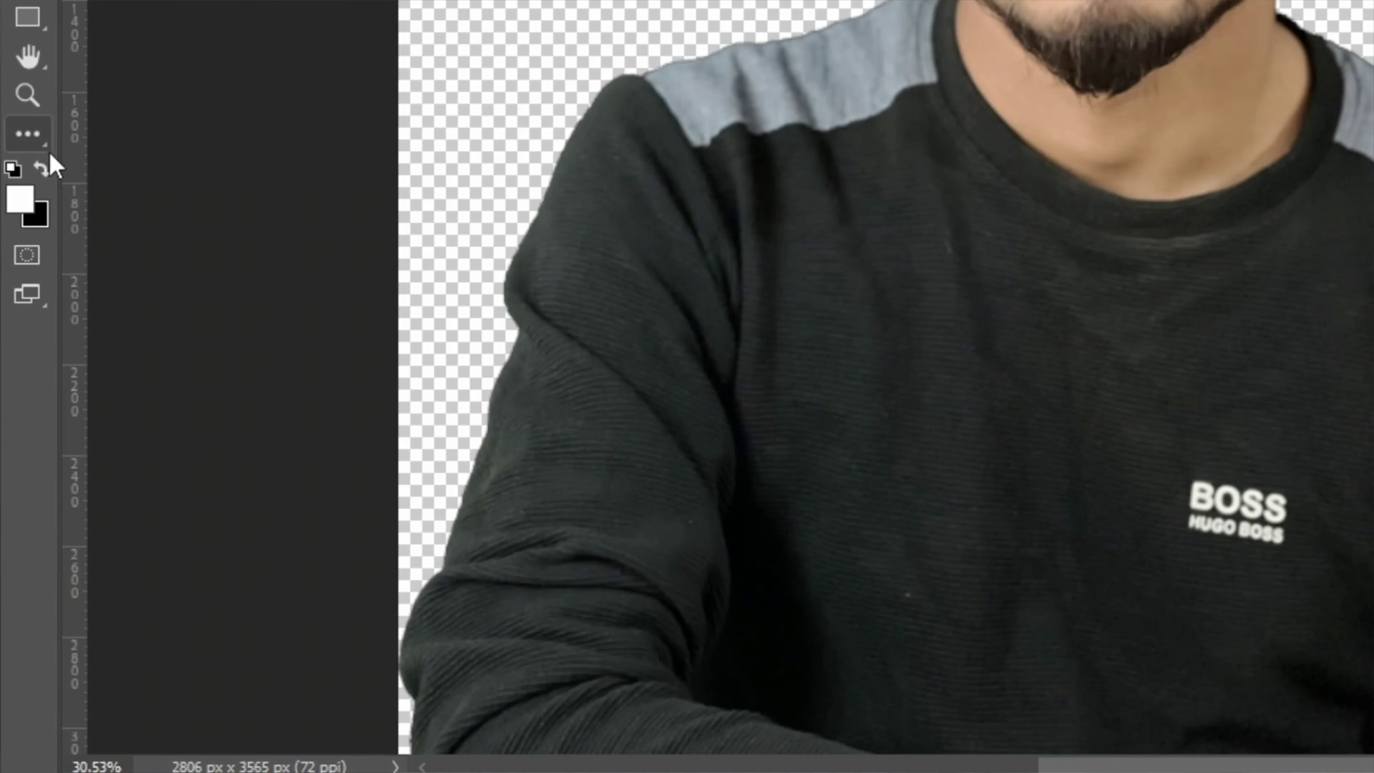
Step: Paint black on the Curves 1 mask along both sides of the face and across the upper forehead with a large soft brush
key(x)
mouse_move(587, 310)
mouse_down()
mouse_move(636, 315)
mouse_move(543, 436)
mouse_up()
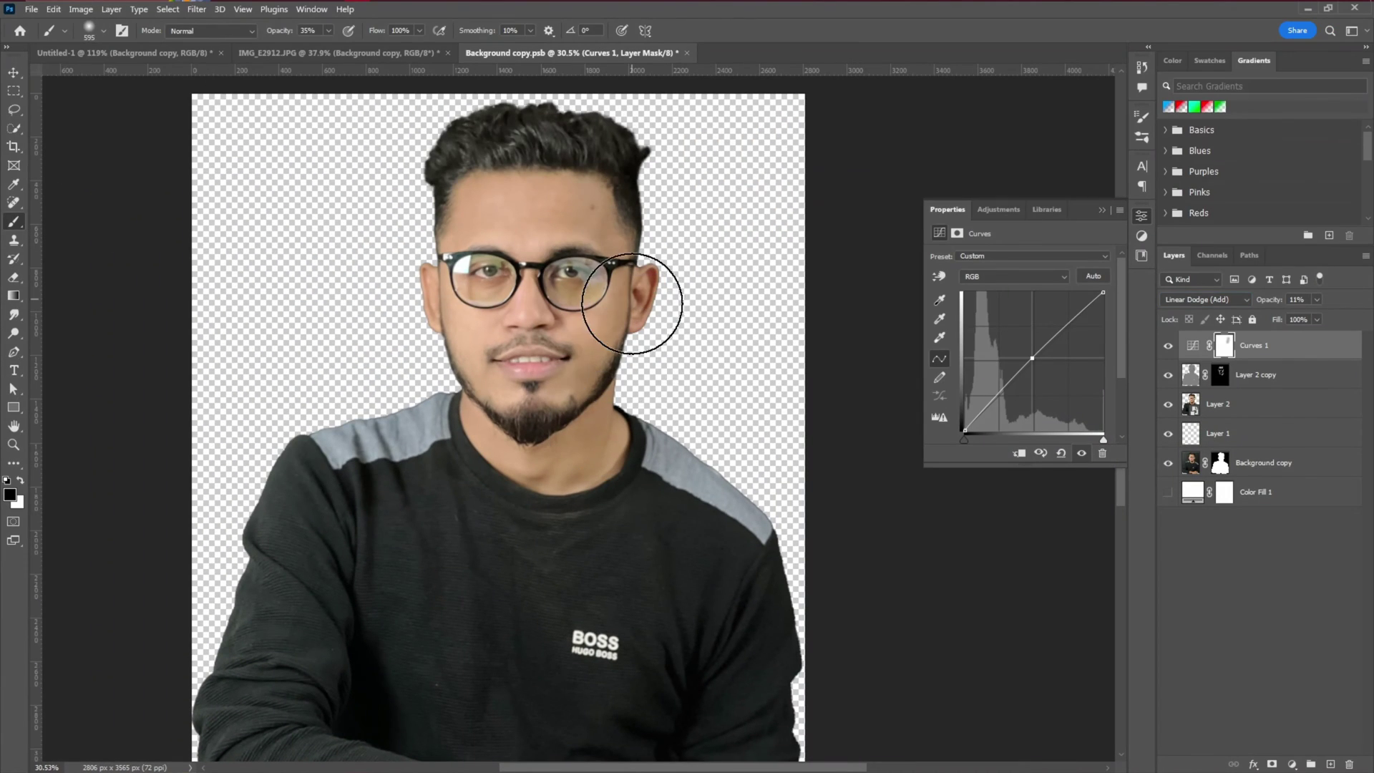
drag(473, 270, 461, 434)
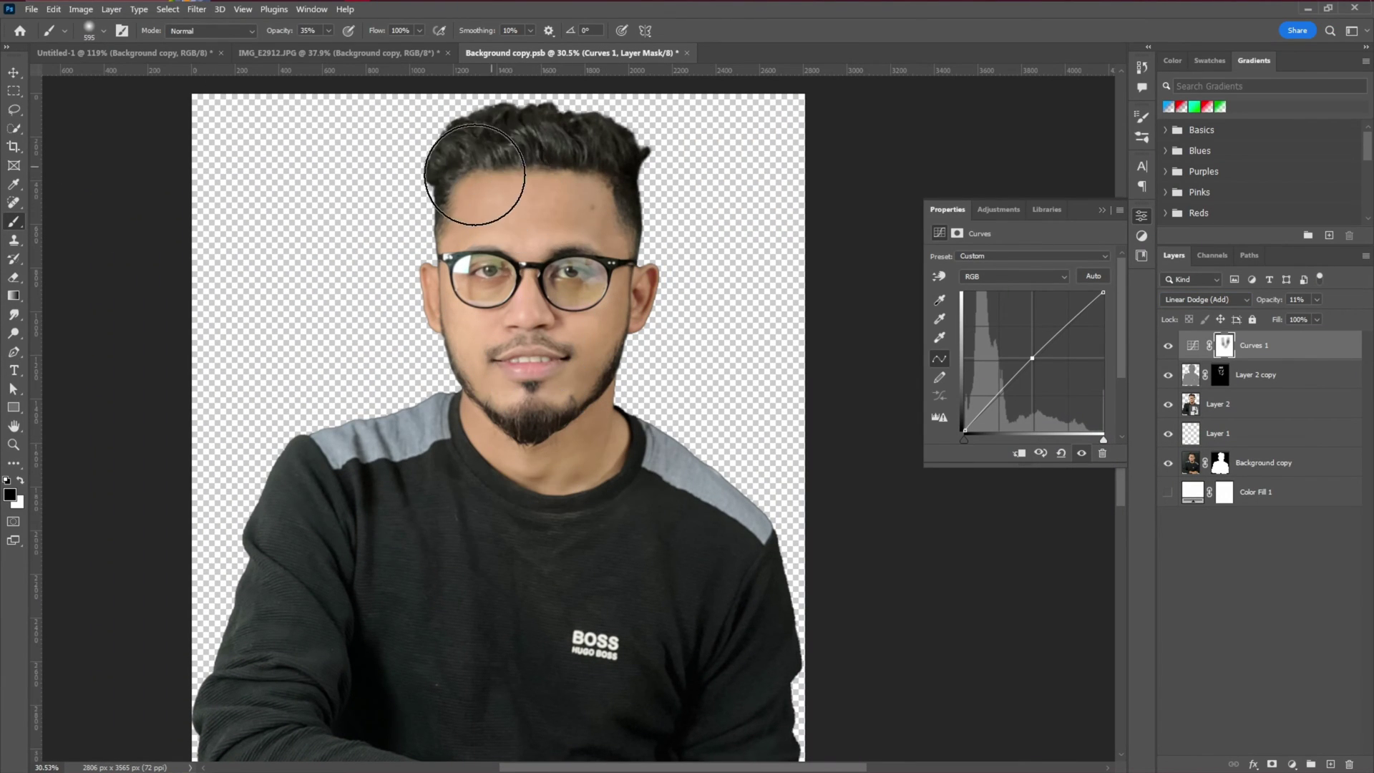
drag(472, 175, 620, 173)
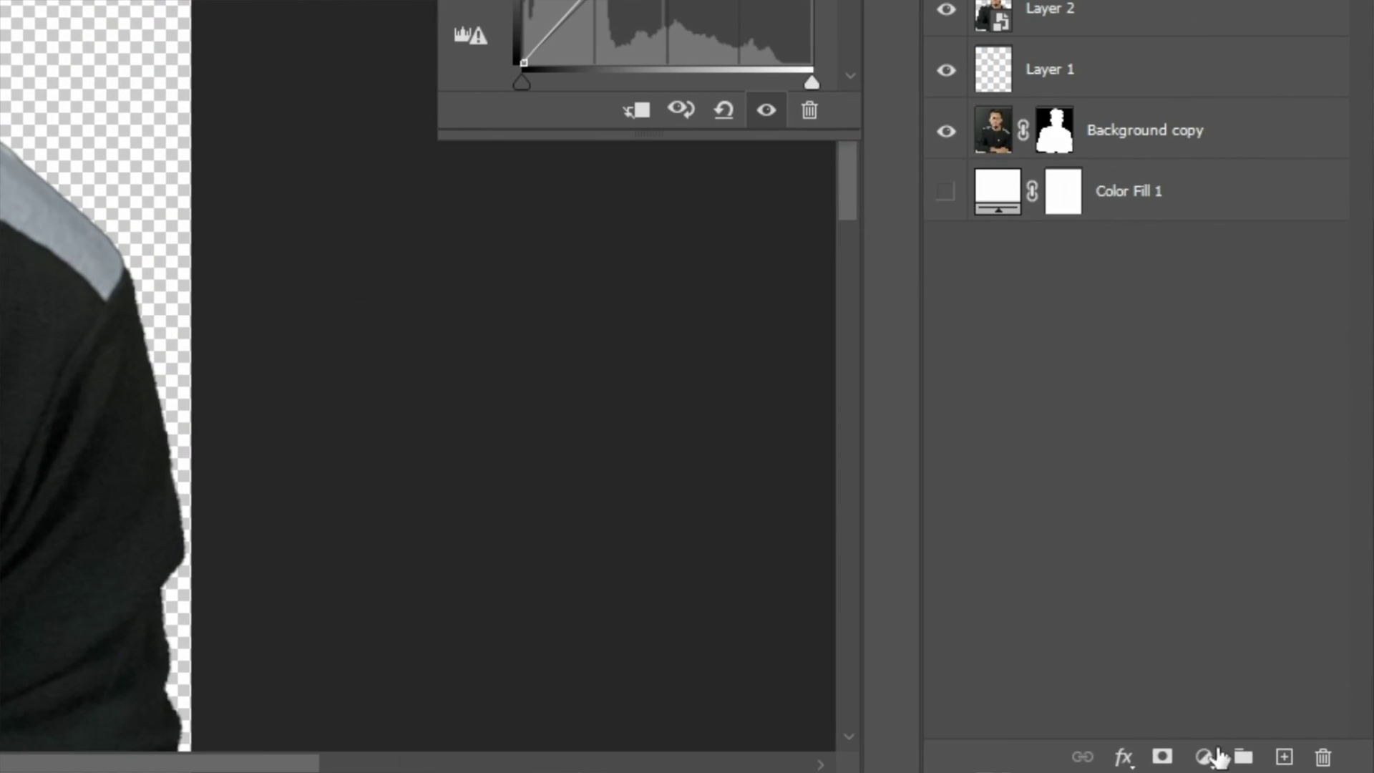
Step: Add a second Curves adjustment layer with Linear Burn blending and 15% opacity
click(1293, 765)
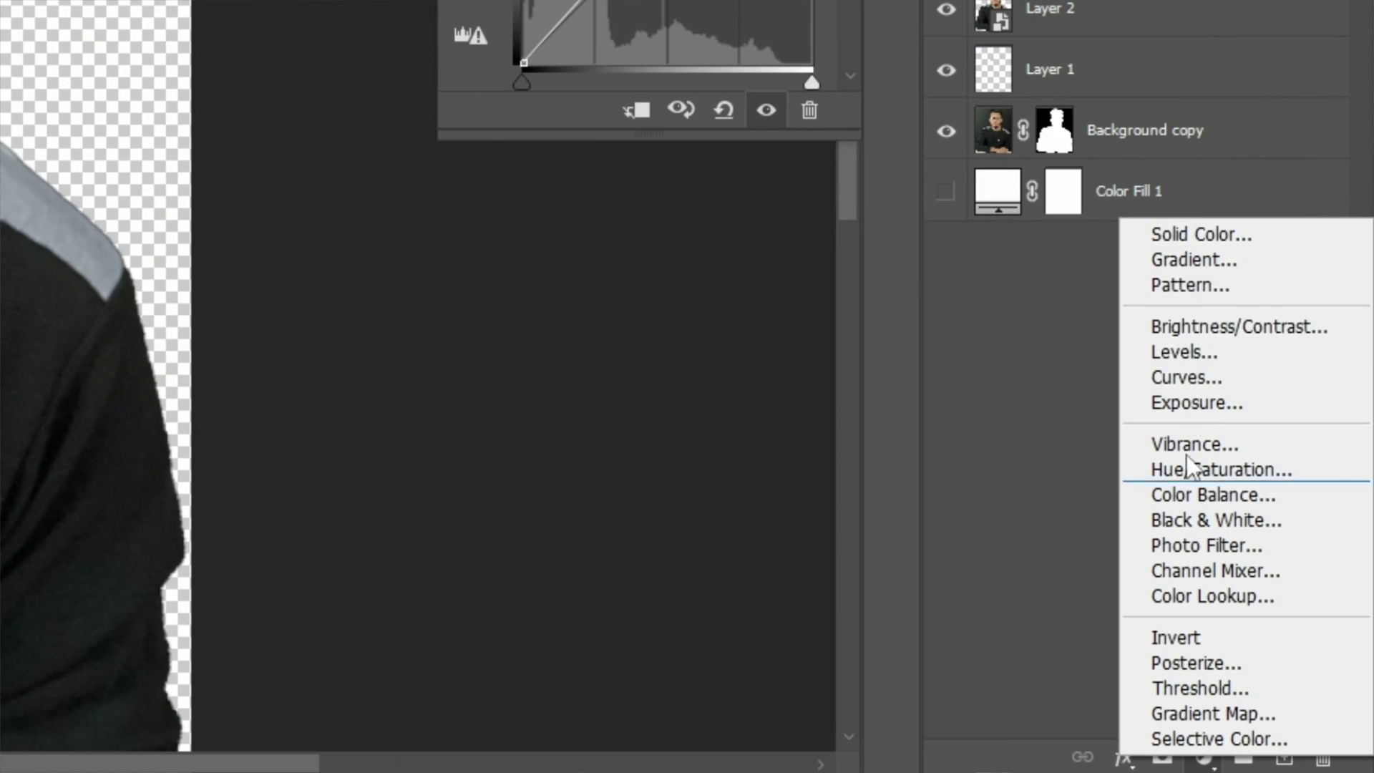
click(1200, 375)
click(967, 212)
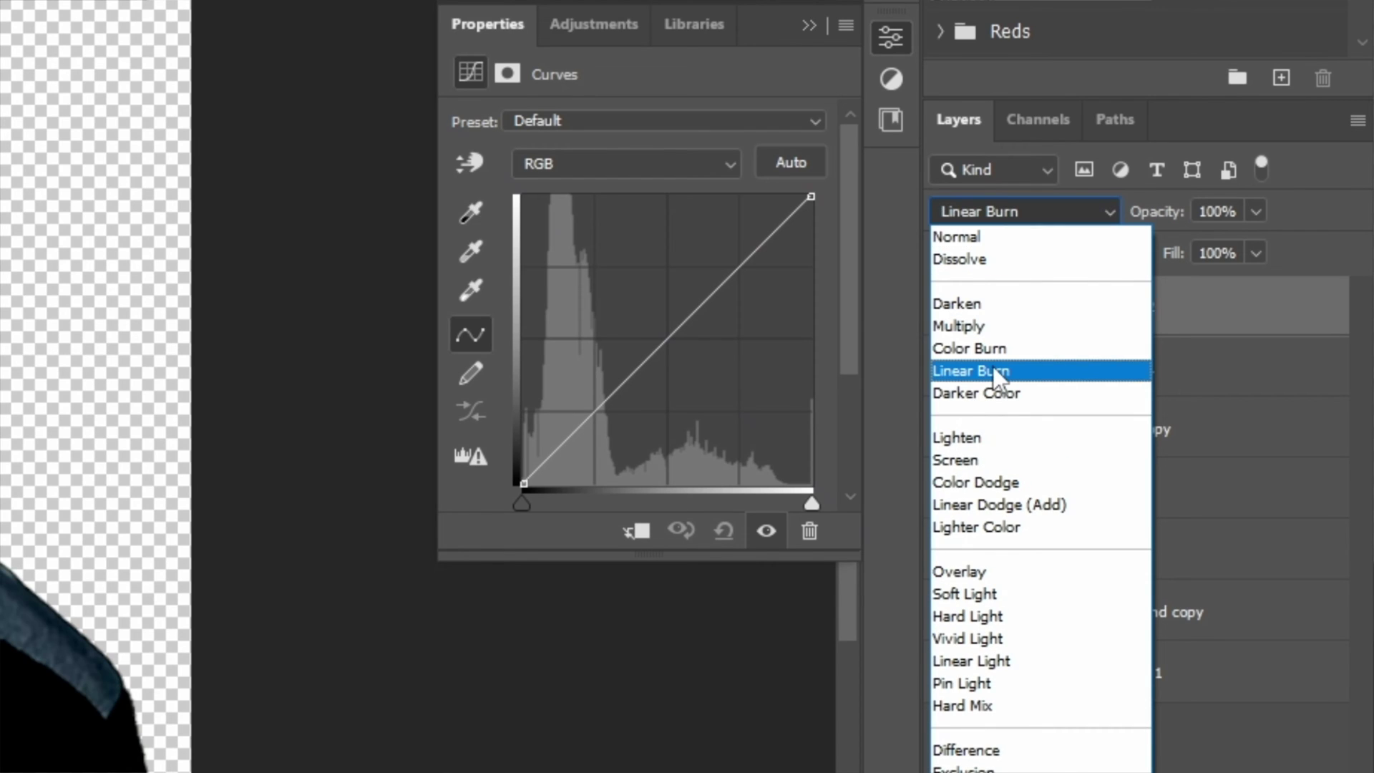
click(994, 370)
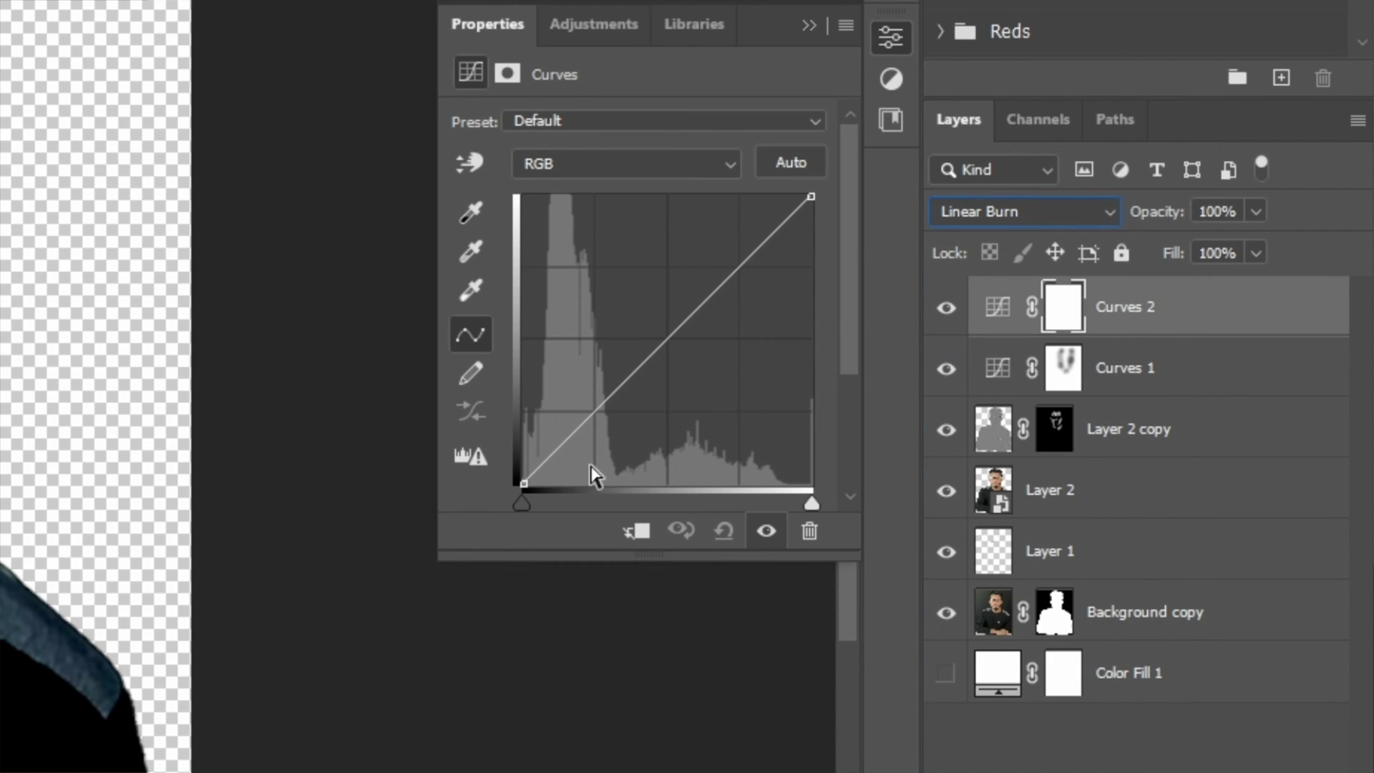
drag(1122, 212, 549, 230)
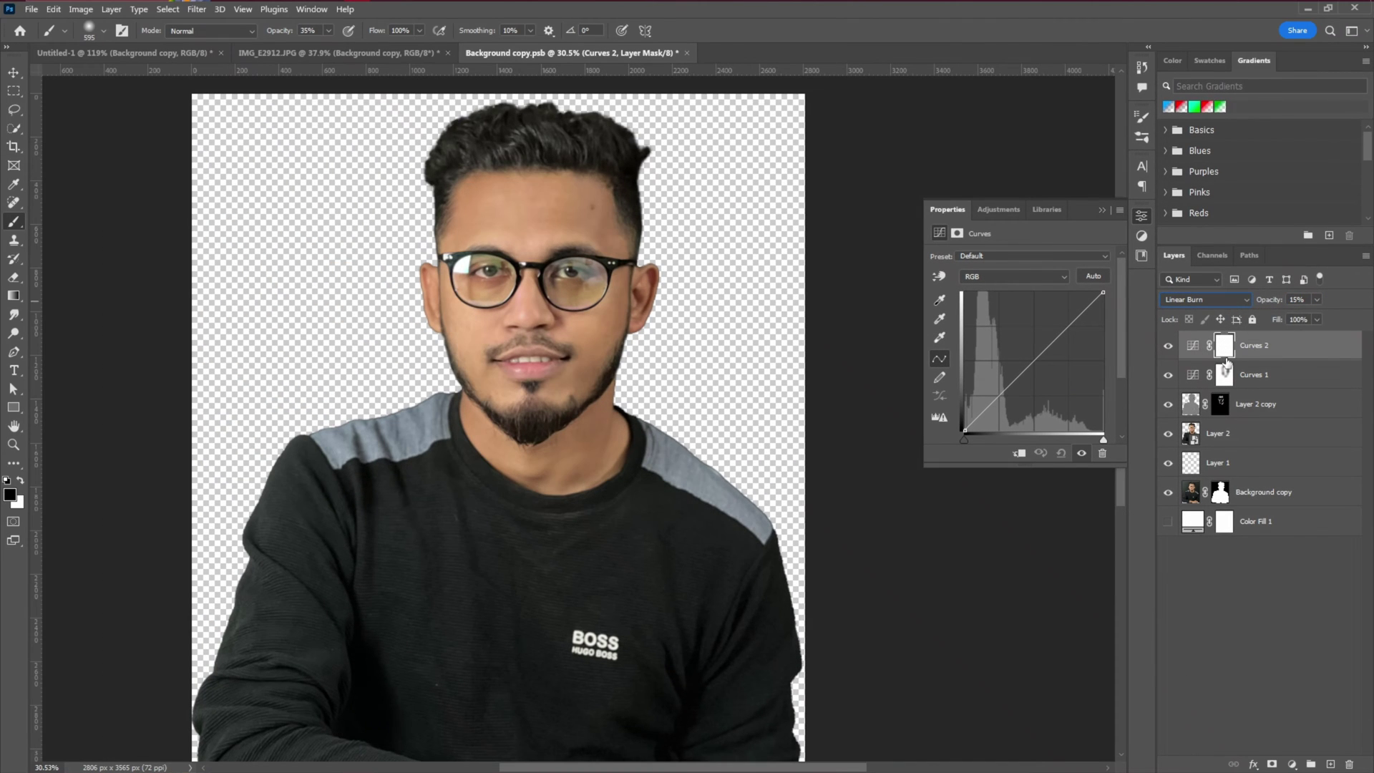
Step: Invert the Curves 2 mask to black and paint white along both sides of the face with a soft brush to deepen the shadows
key(ctrl+i)
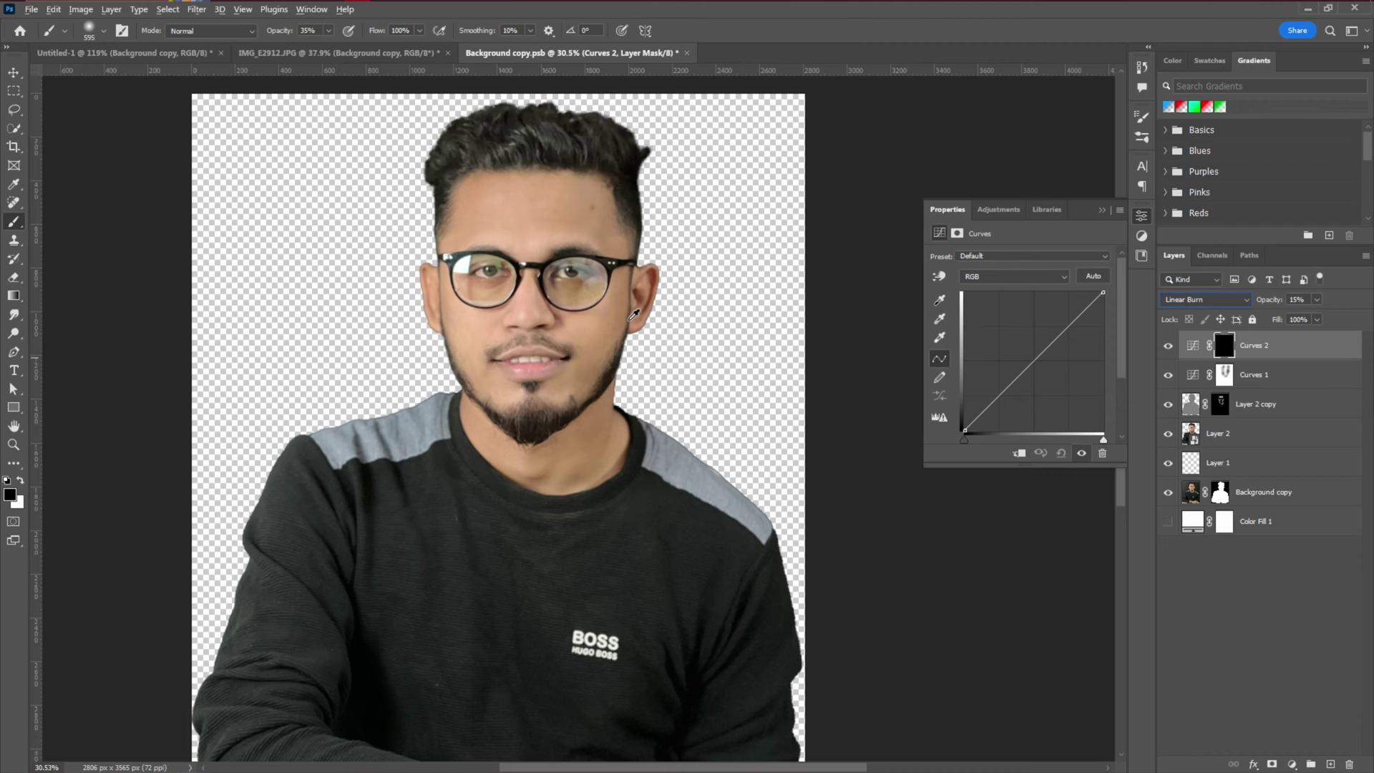
click(20, 481)
drag(644, 221, 595, 446)
drag(659, 299, 594, 463)
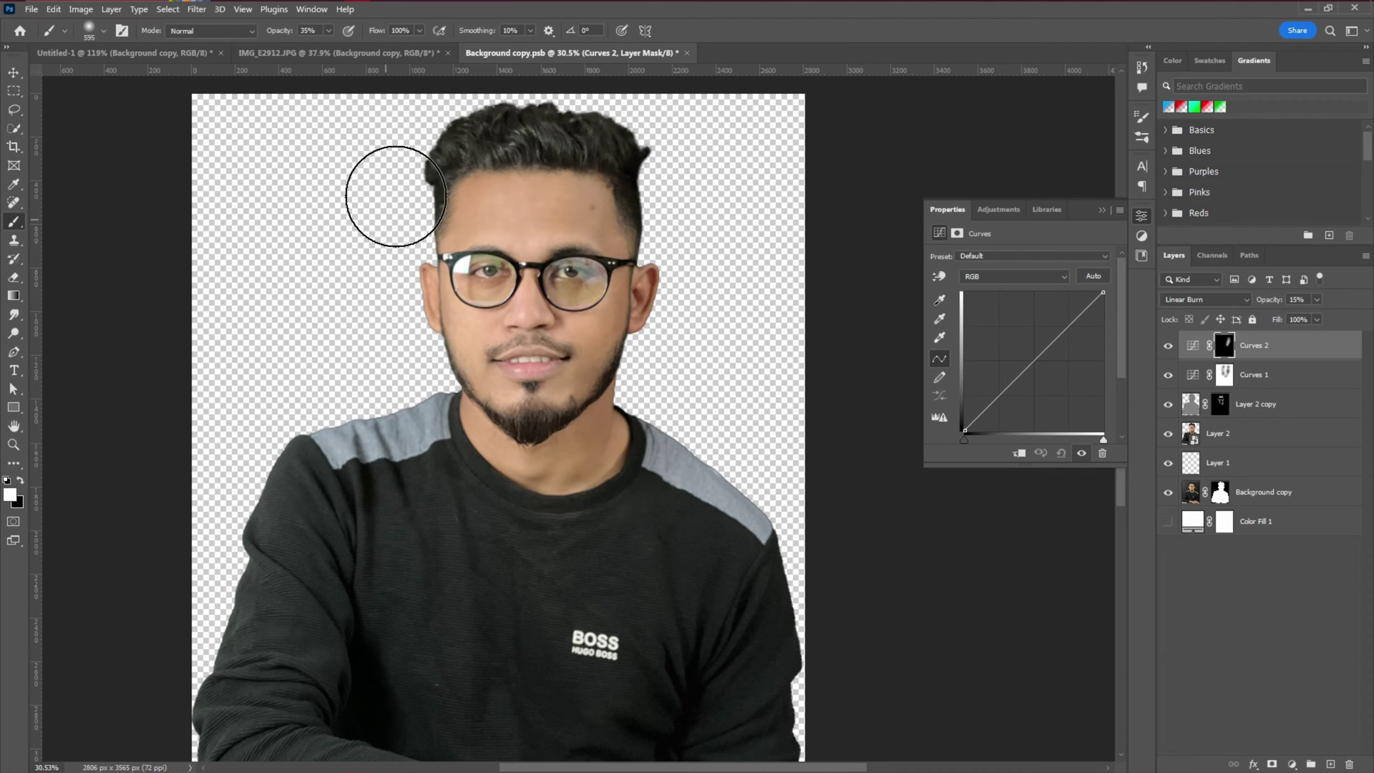
drag(393, 196, 425, 331)
mouse_move(395, 273)
mouse_down()
mouse_move(442, 402)
mouse_move(471, 430)
mouse_up()
scroll(481, 379, up, 2)
drag(474, 350, 447, 350)
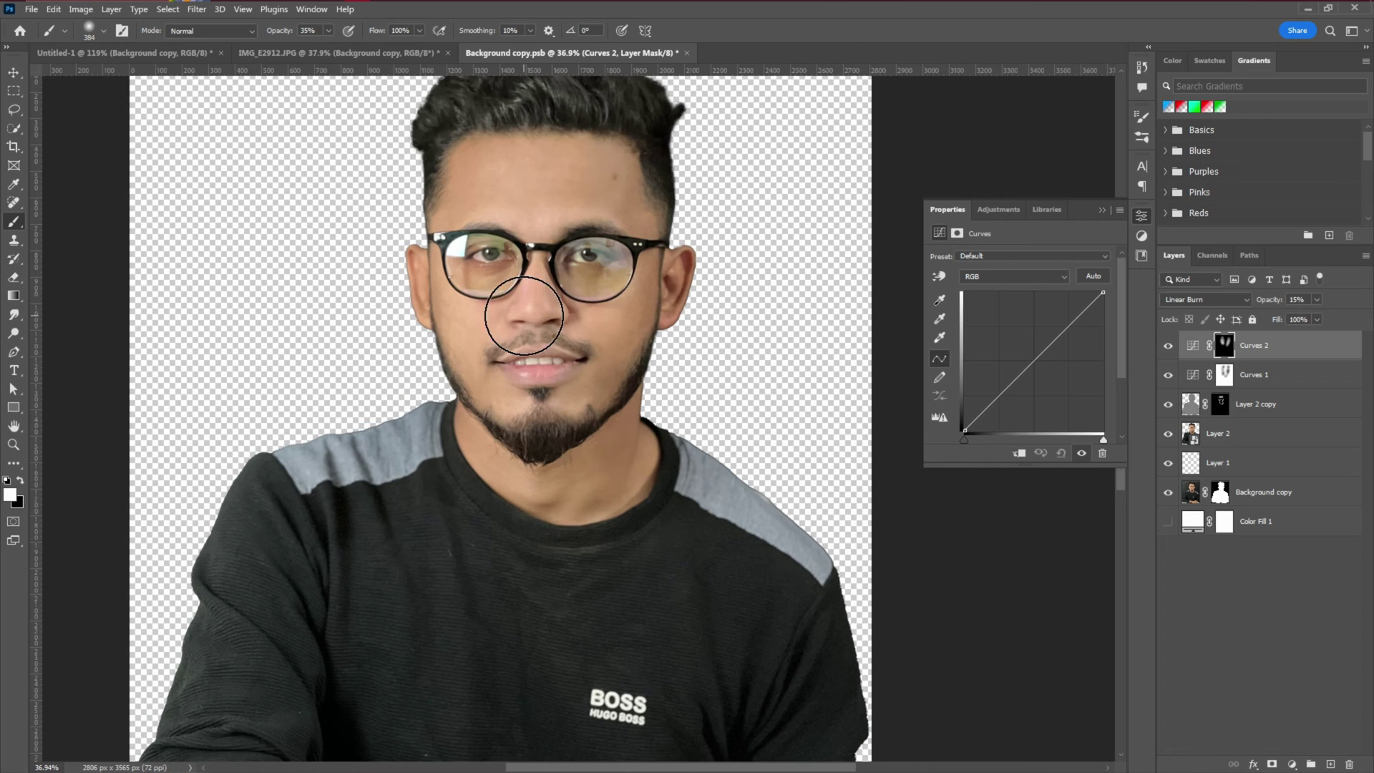
Step: Group the Curves 1 and Curves 2 layers and compare the portrait with and without these adjustments
scroll(621, 297, down, 4)
click(1168, 374)
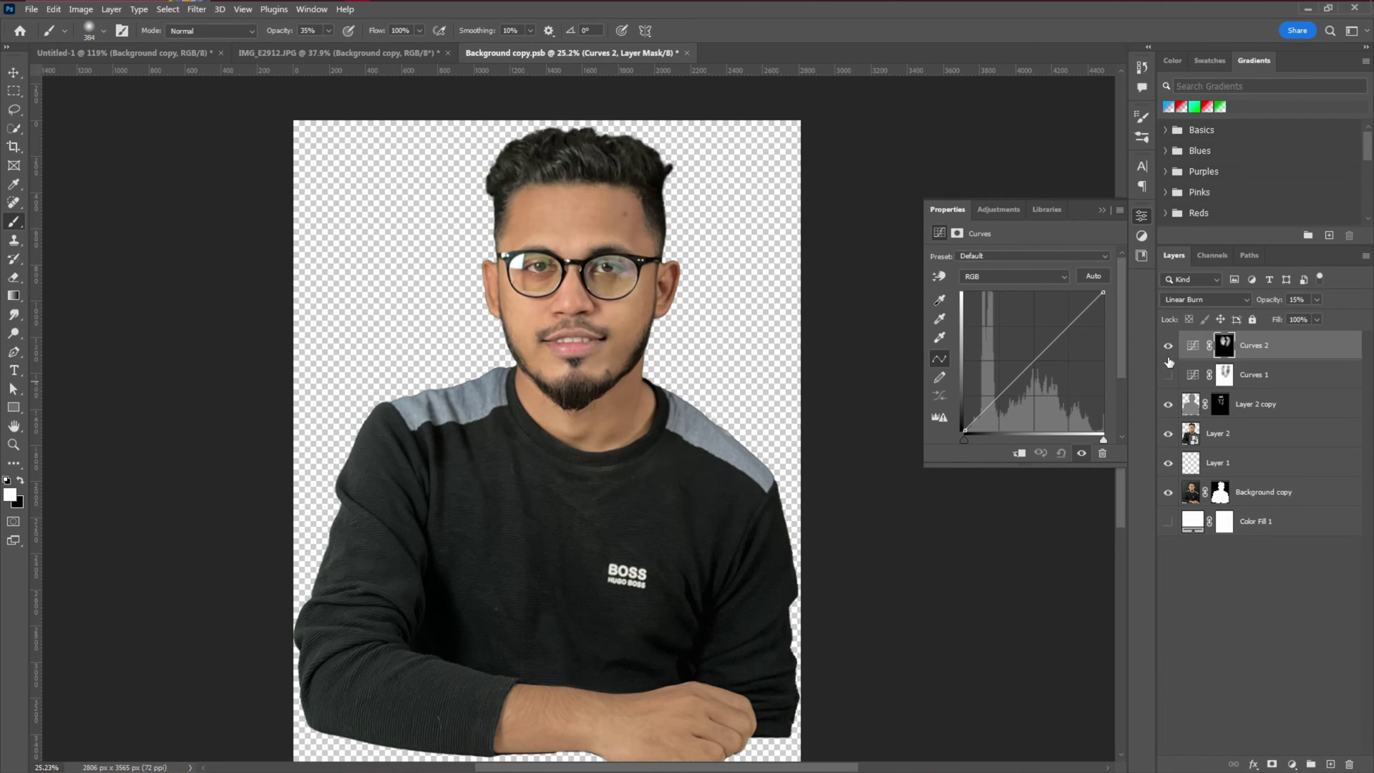
click(1168, 346)
click(1168, 346)
click(1169, 373)
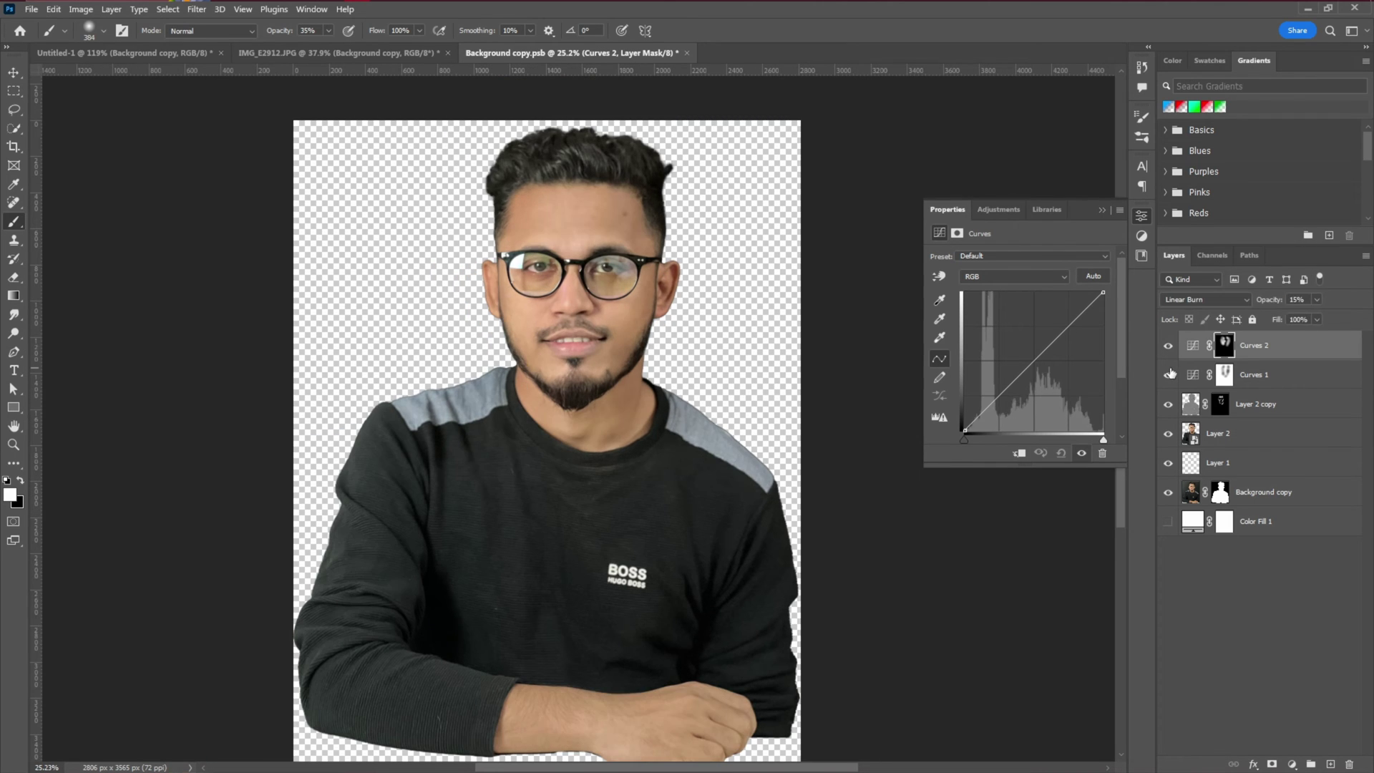
shift+click(1259, 386)
key(ctrl+g)
click(1168, 341)
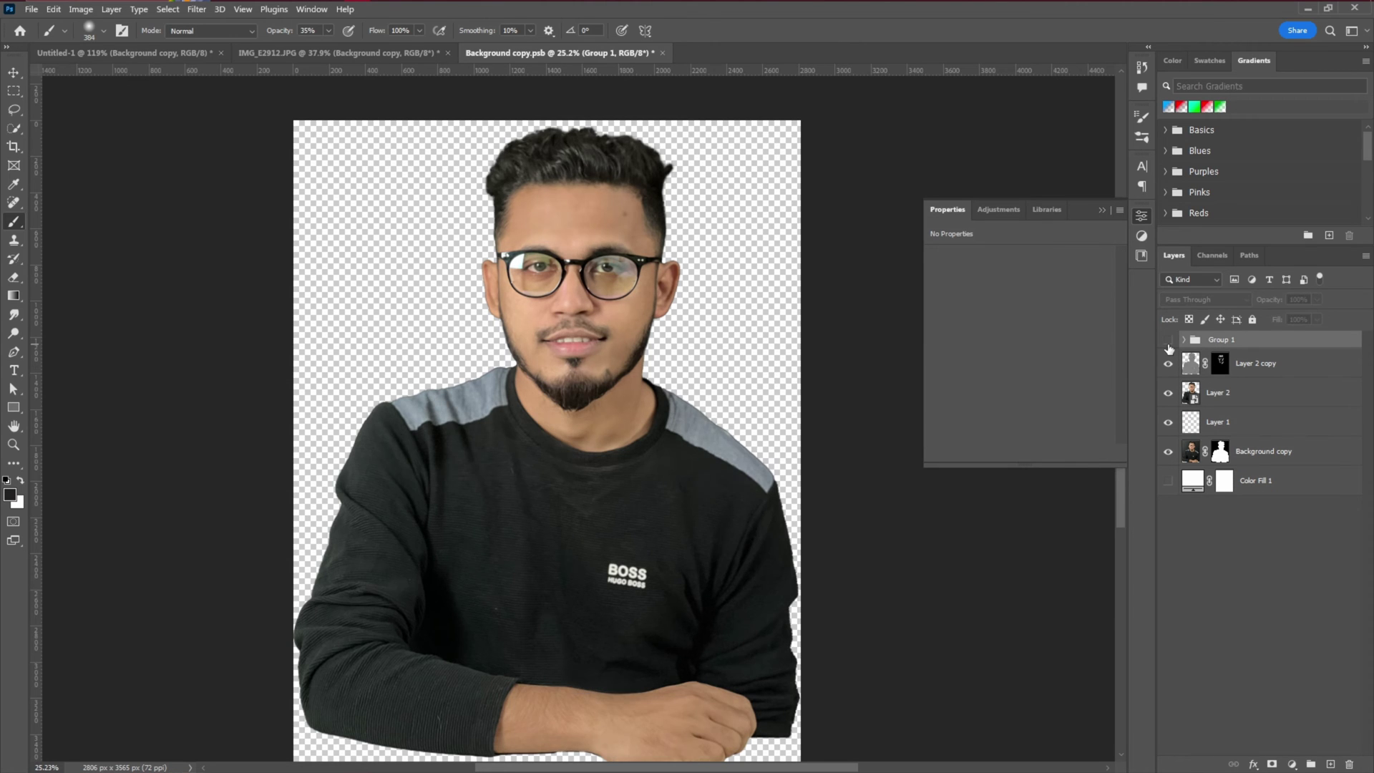
click(1168, 340)
click(1168, 342)
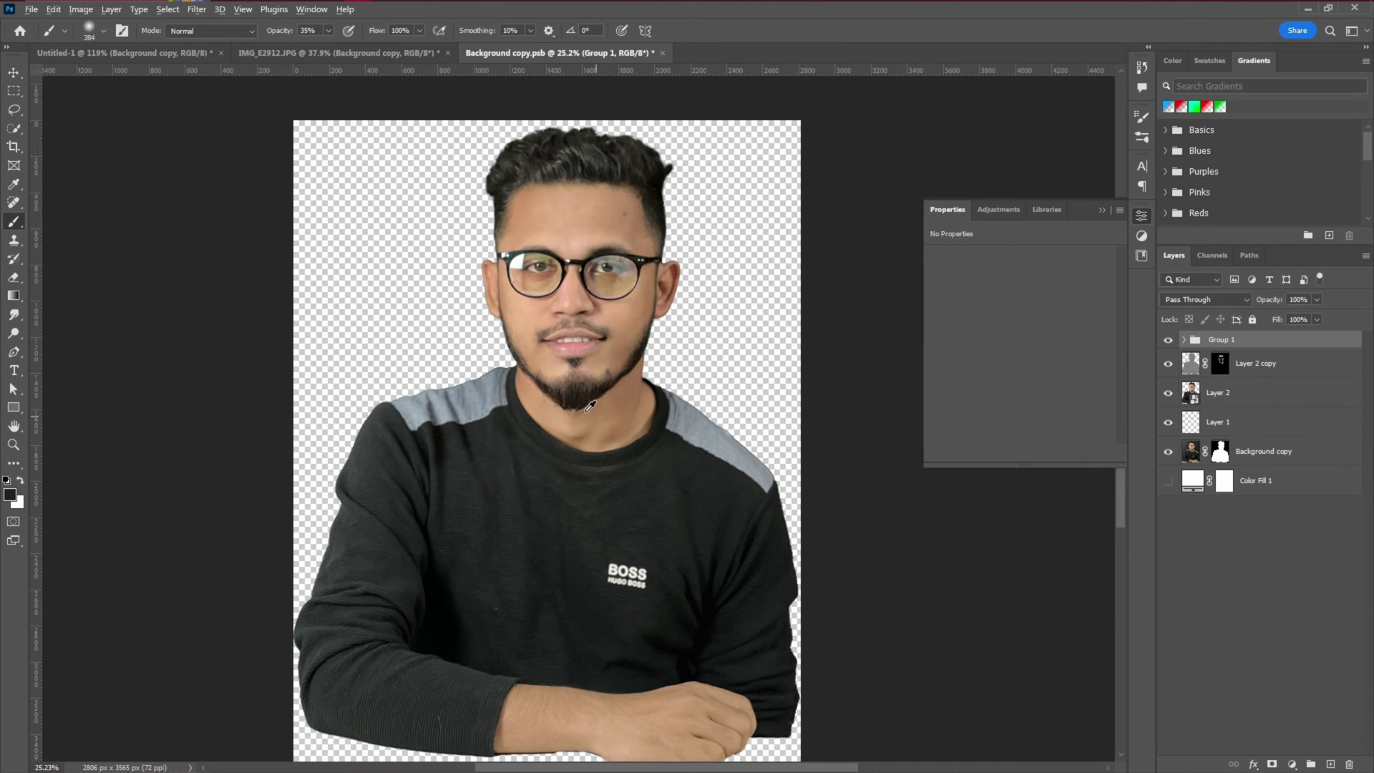
scroll(590, 405, up, 2)
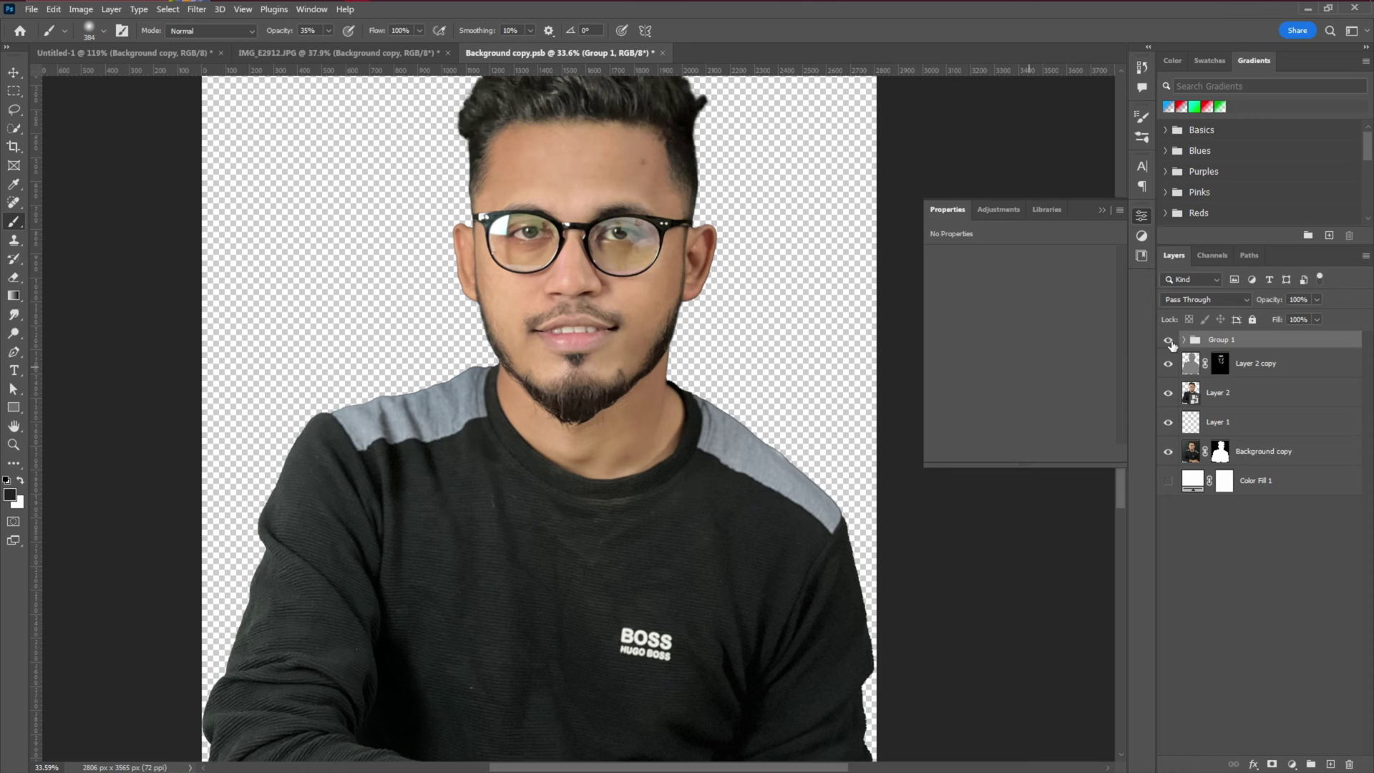
Step: Expand Group 1 and select the Curves 1 layer mask, with black as the painting color and a brush of about 145 px
click(1182, 341)
click(1236, 392)
key(x)
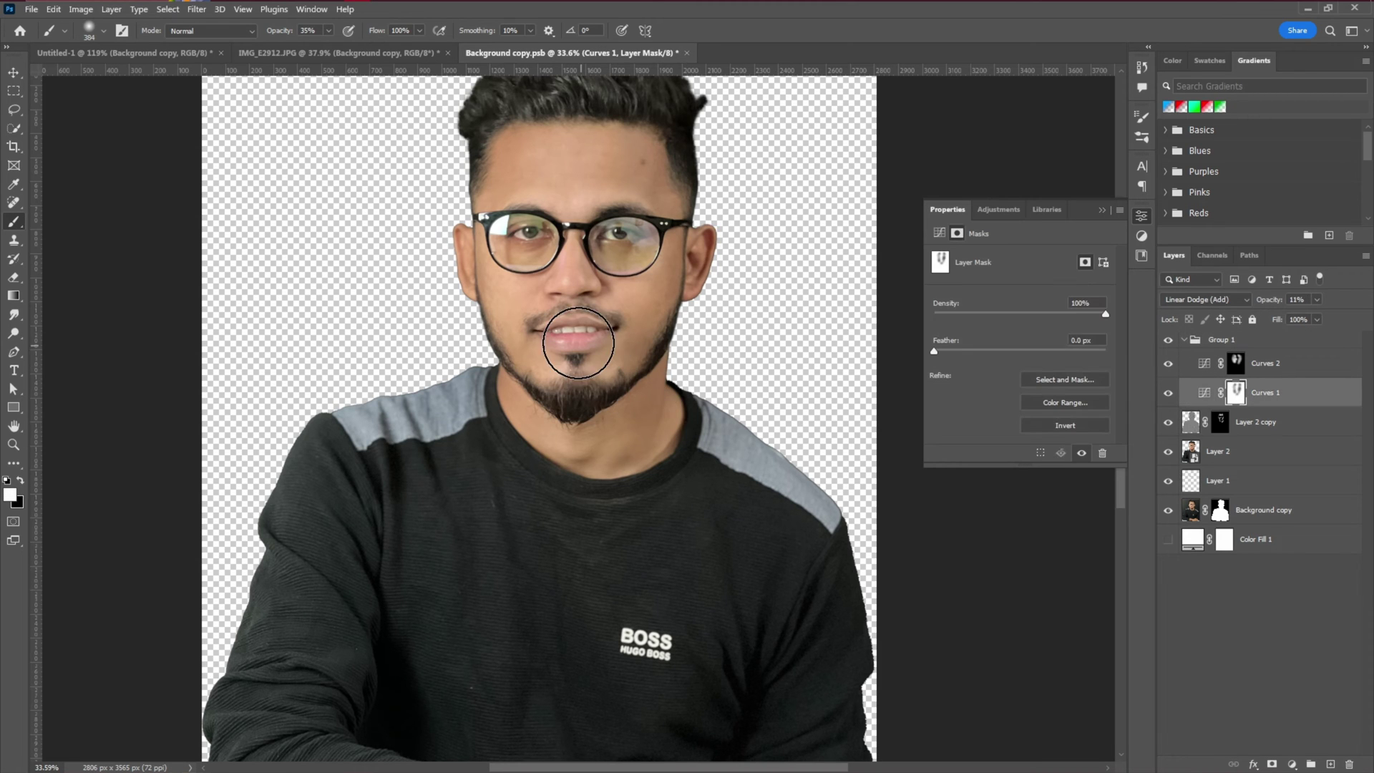
key(x)
scroll(583, 537, down, 4)
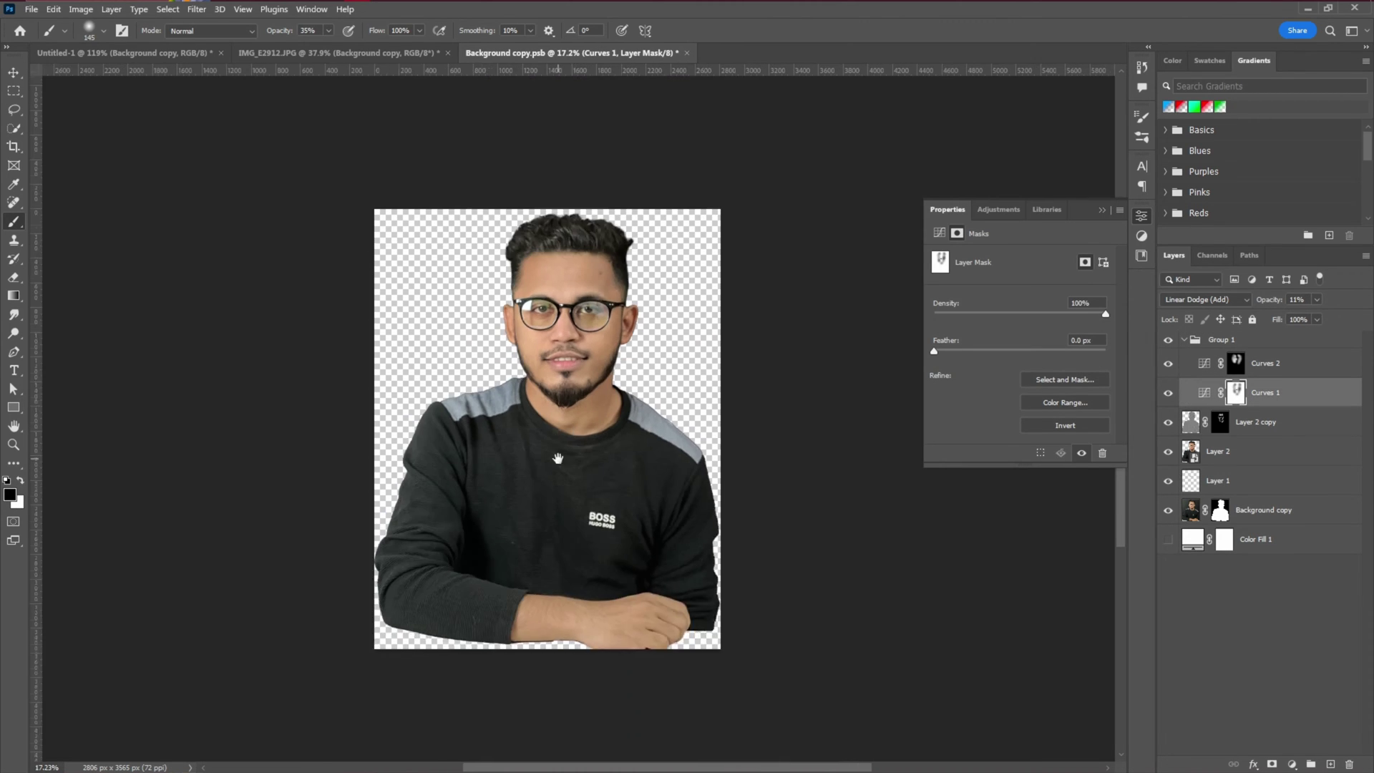
scroll(583, 538, up, 2)
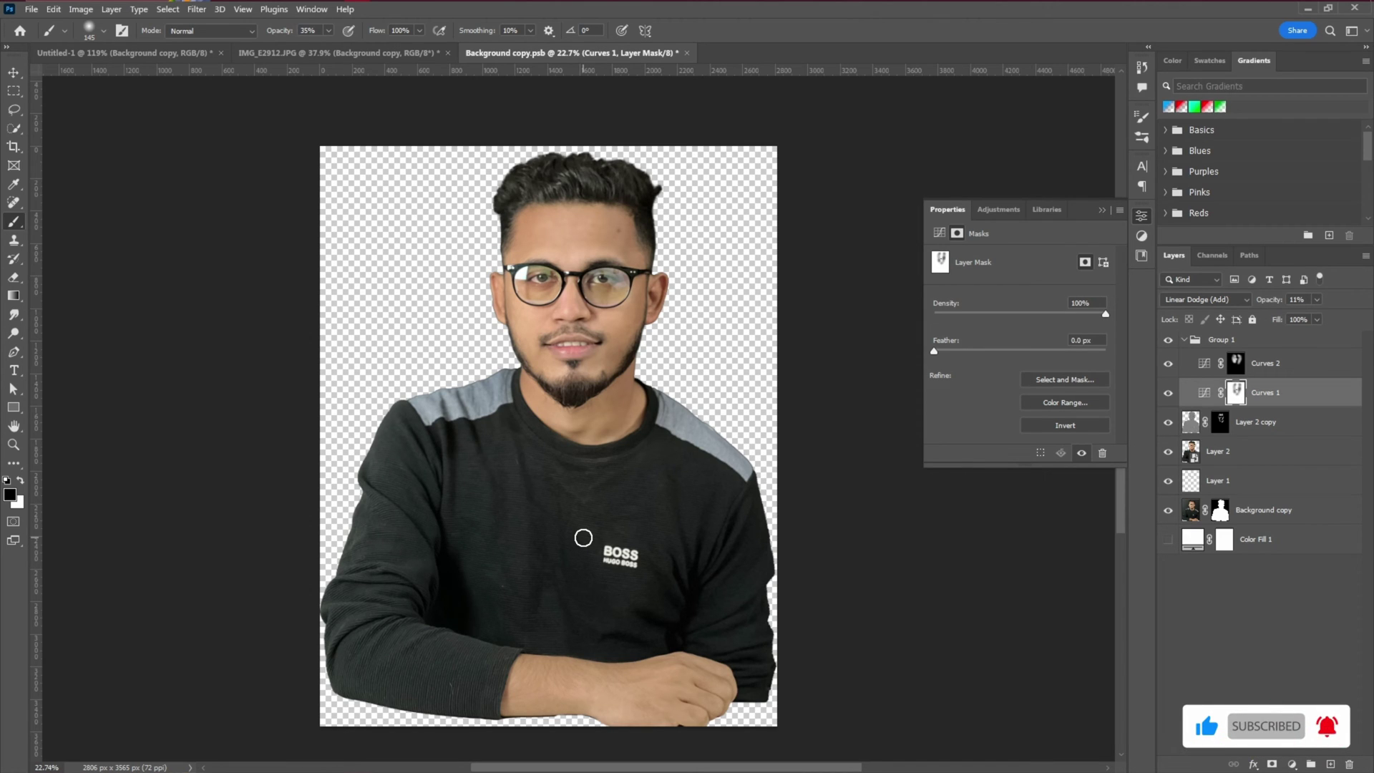
Step: Close Background copy.psb and save its changes to update the smart object in Untitled-1
click(687, 54)
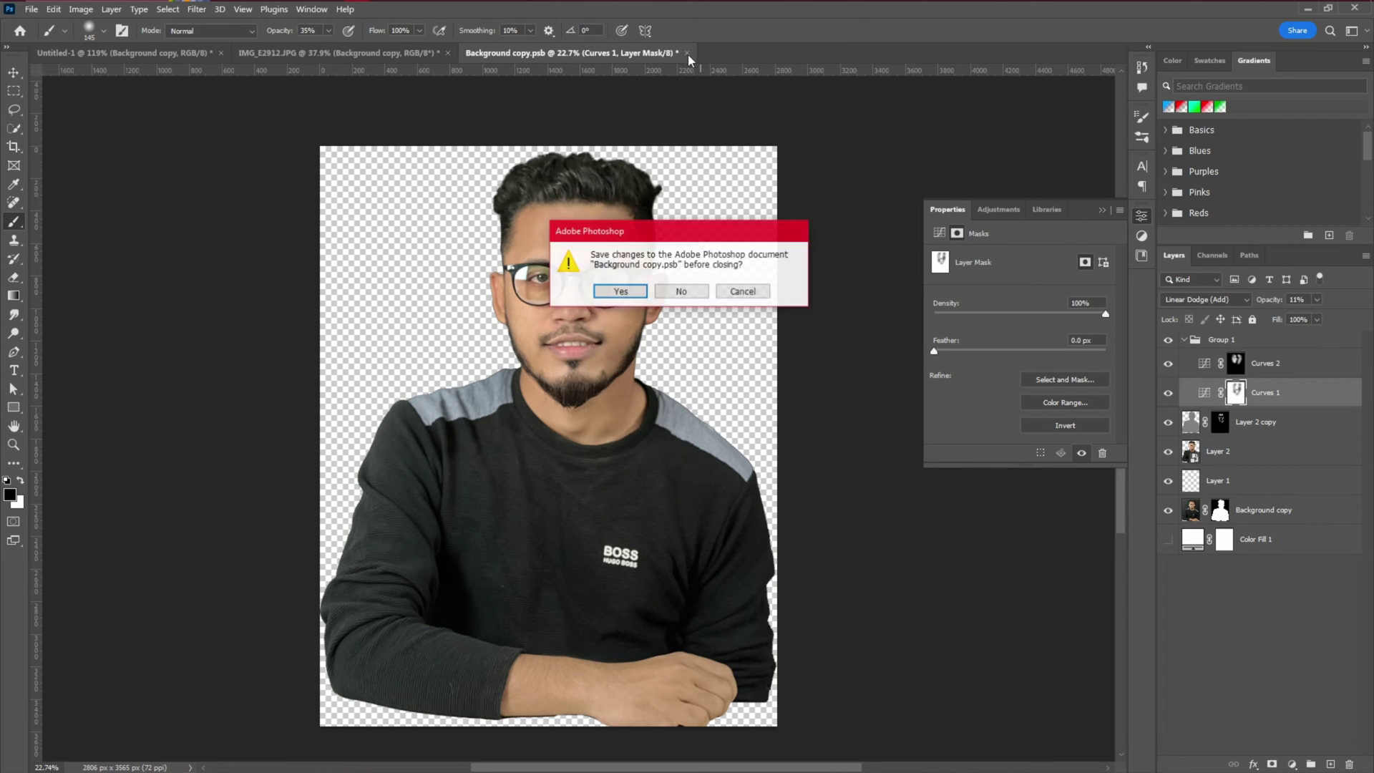
click(620, 292)
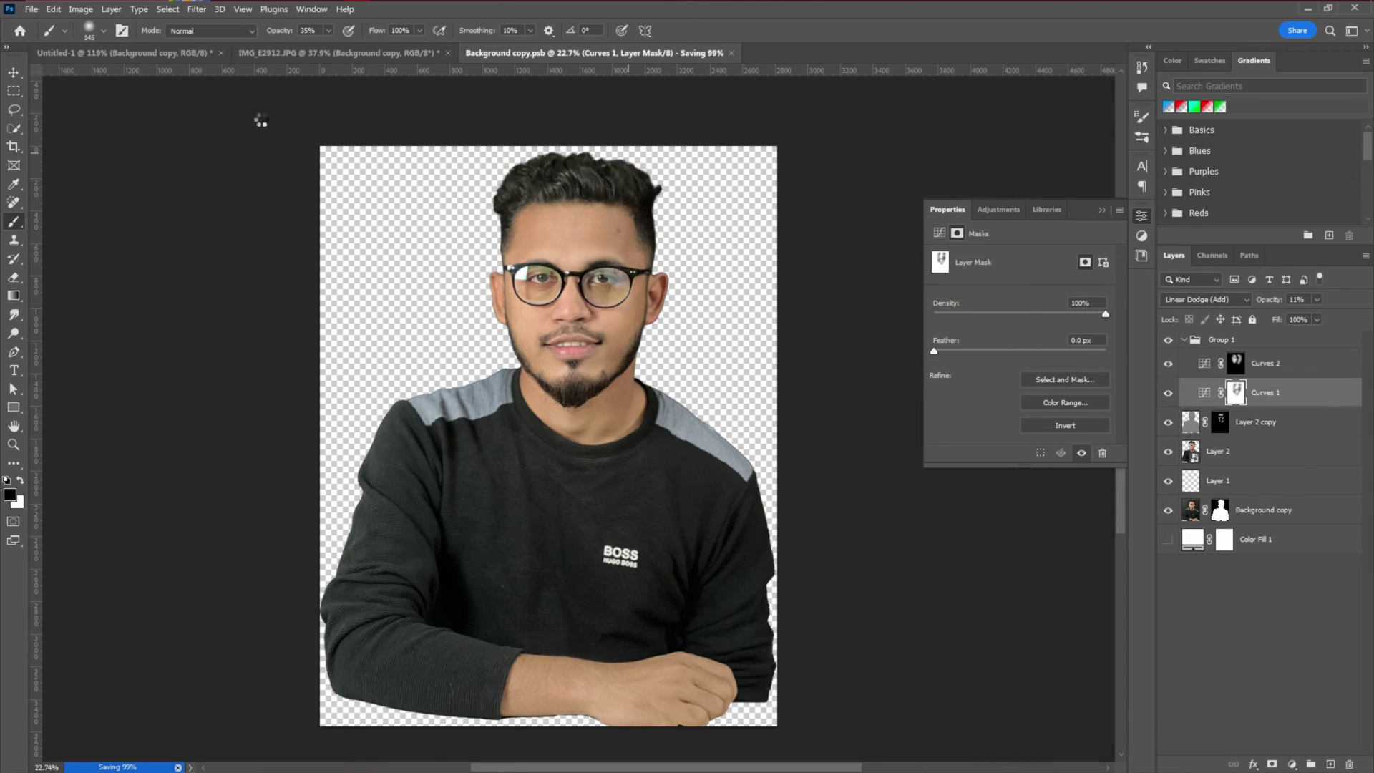
scroll(556, 355, down, 5)
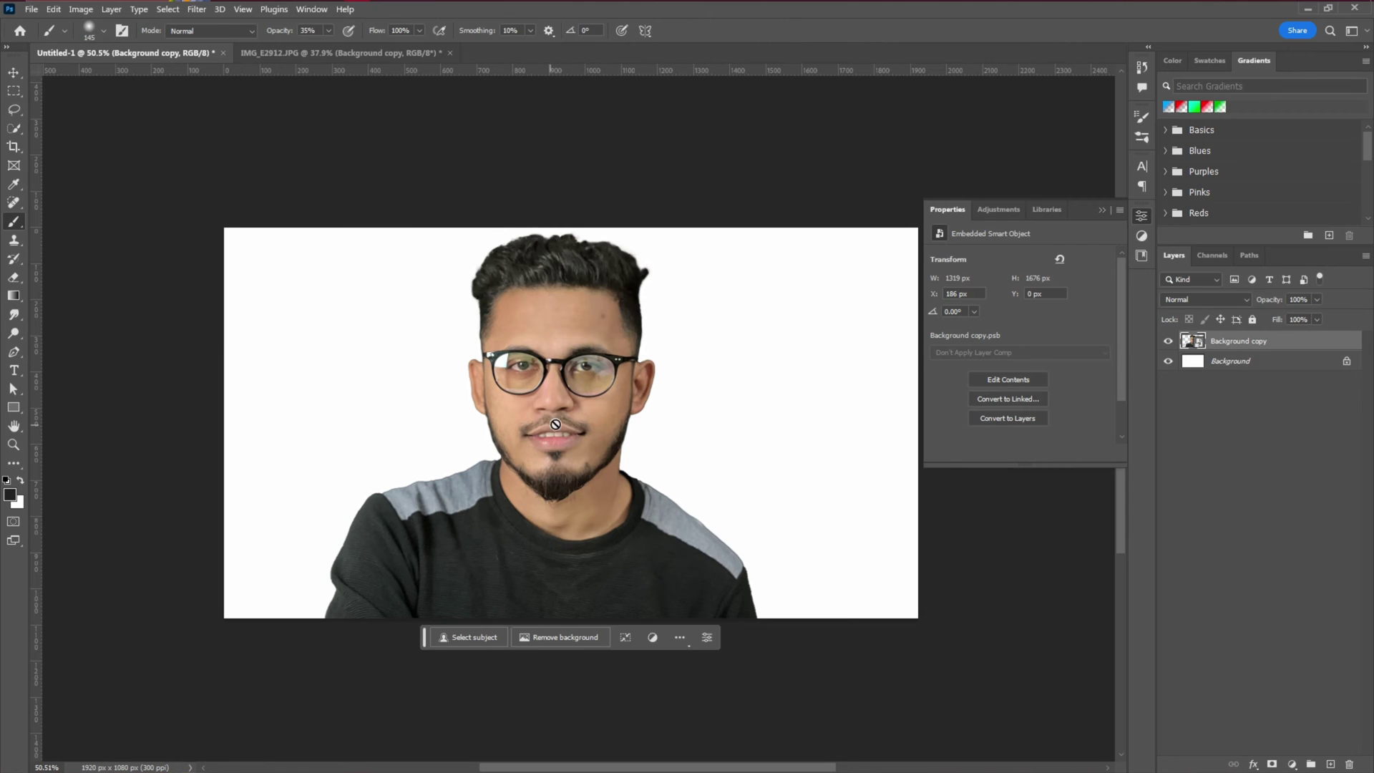
scroll(556, 424, up, 1)
Step: Place the living-room-with-couch image directly above the Background layer and scale it to about 12.37% so it covers the canvas
key(v)
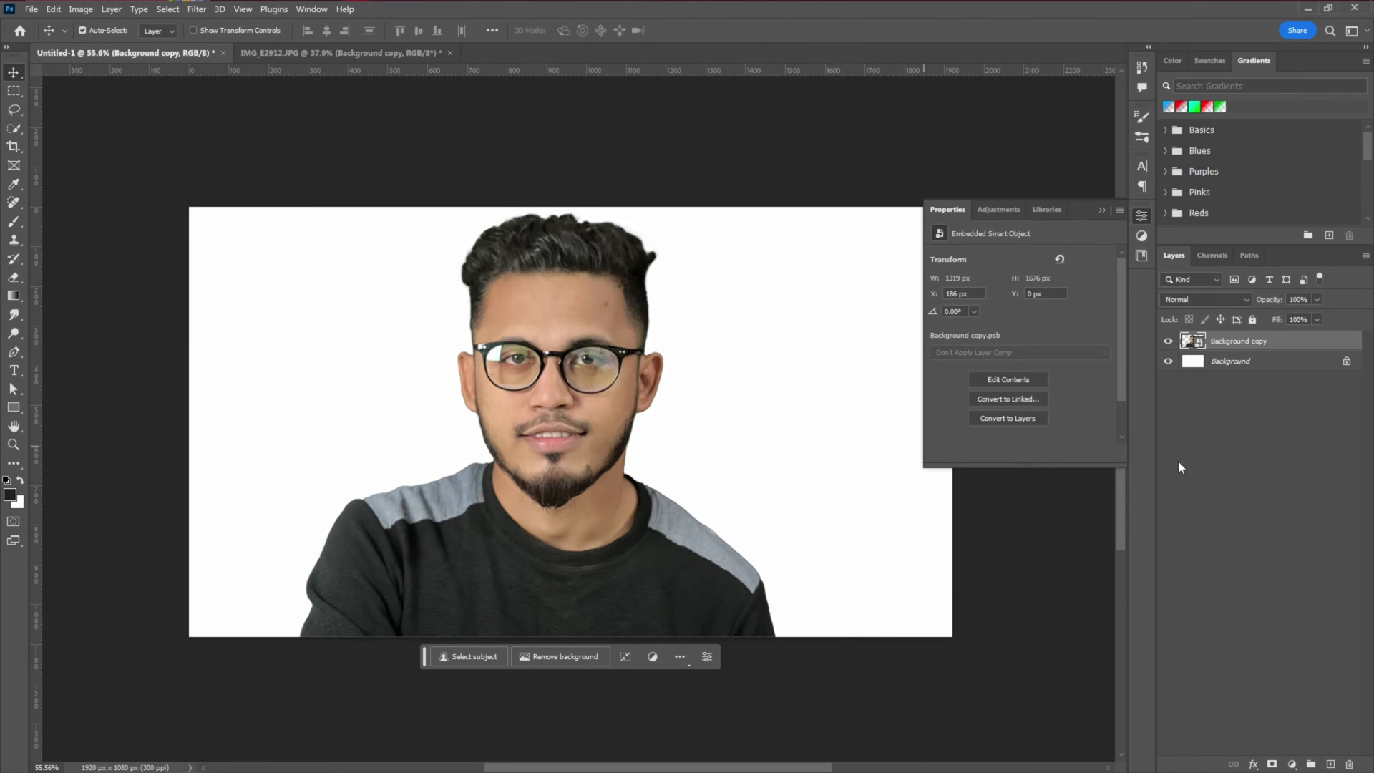
click(1245, 362)
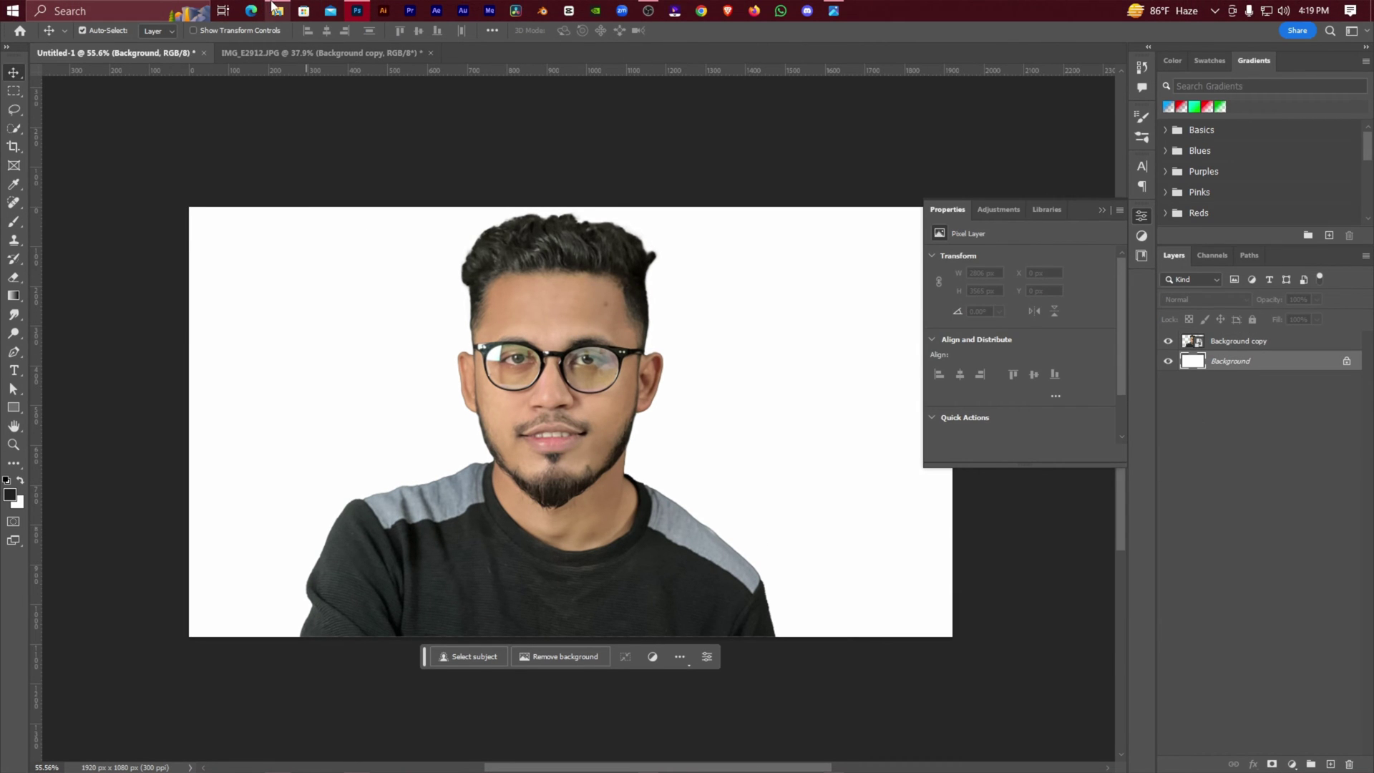
click(277, 11)
drag(602, 205, 136, 423)
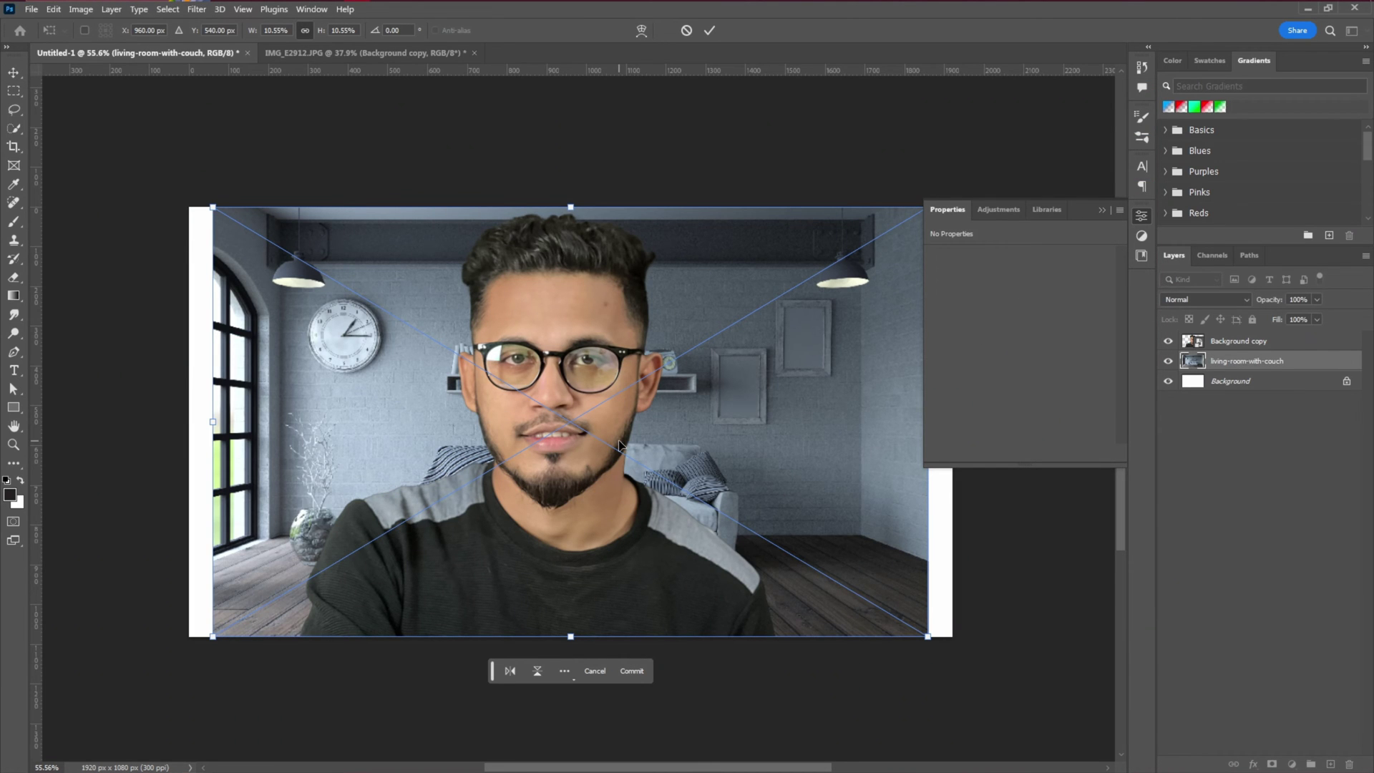
scroll(620, 445, down, 2)
drag(582, 588, 585, 646)
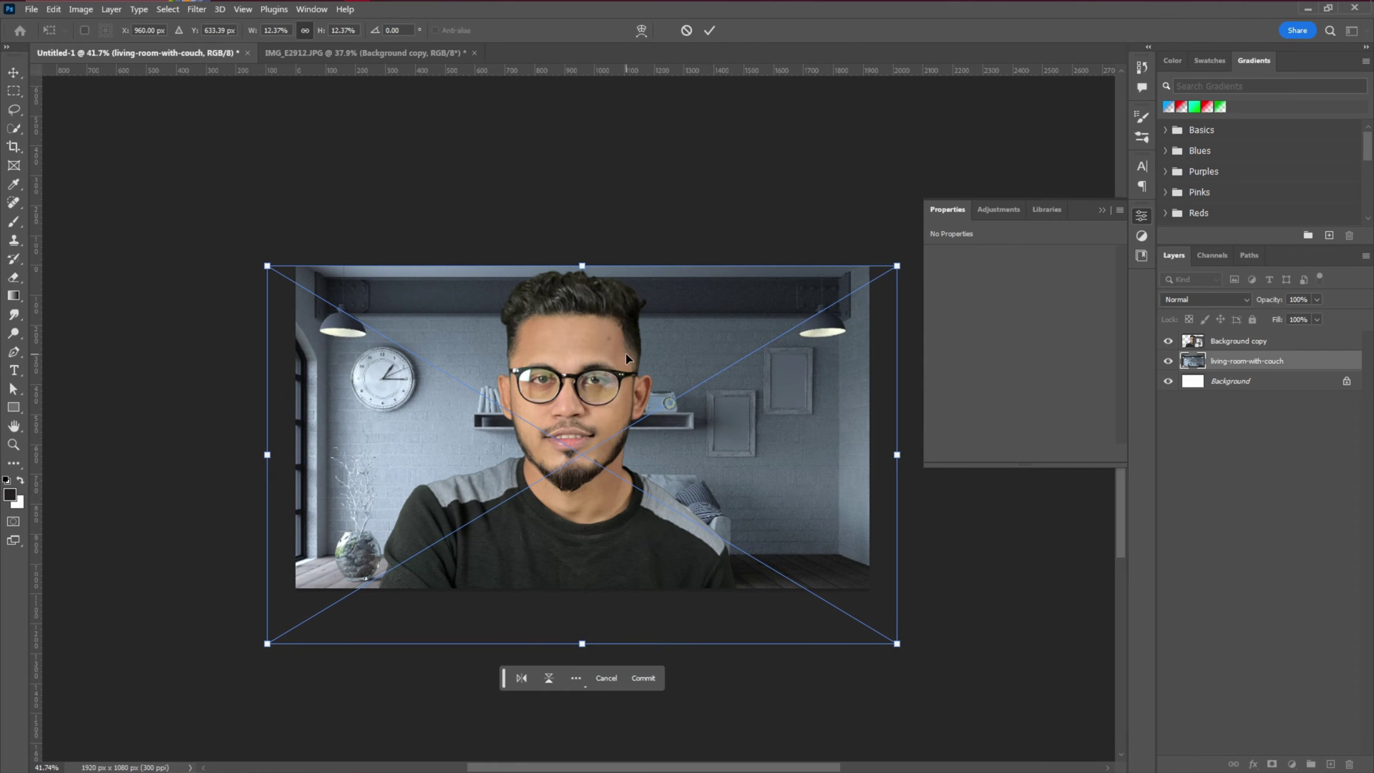
key(Return)
Step: Apply a Gaussian Blur with a radius of about 9 pixels to the living-room-with-couch layer
scroll(653, 462, up, 2)
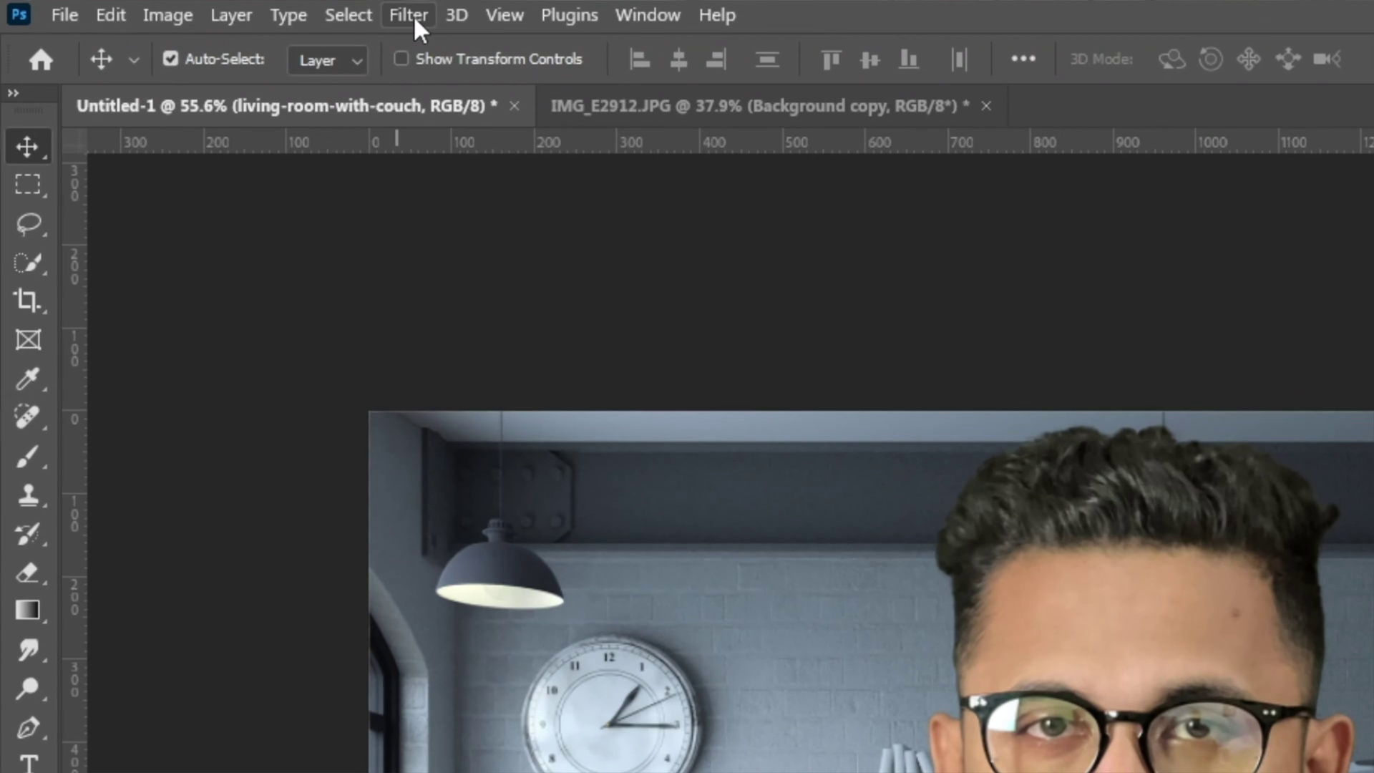
click(414, 15)
mouse_move(417, 396)
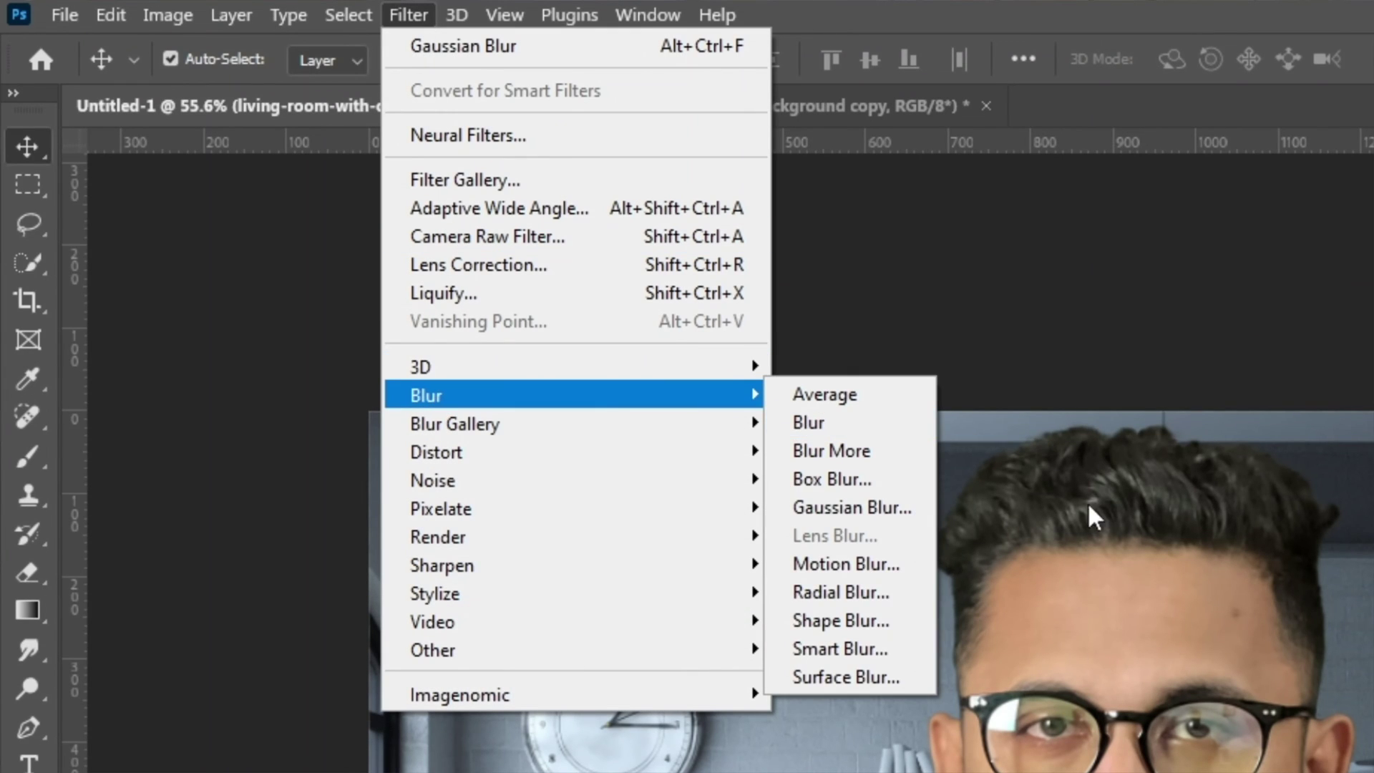
click(888, 509)
drag(646, 594, 715, 584)
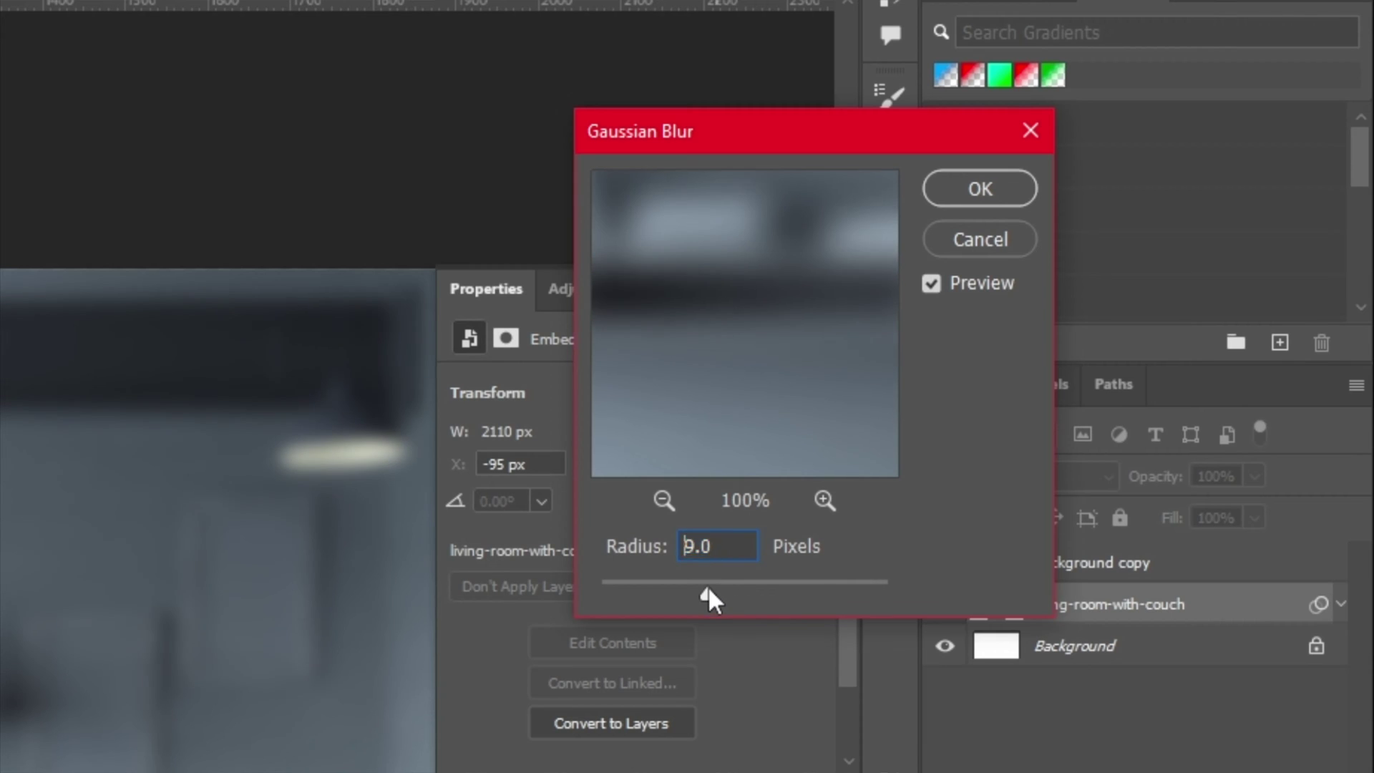
key(Return)
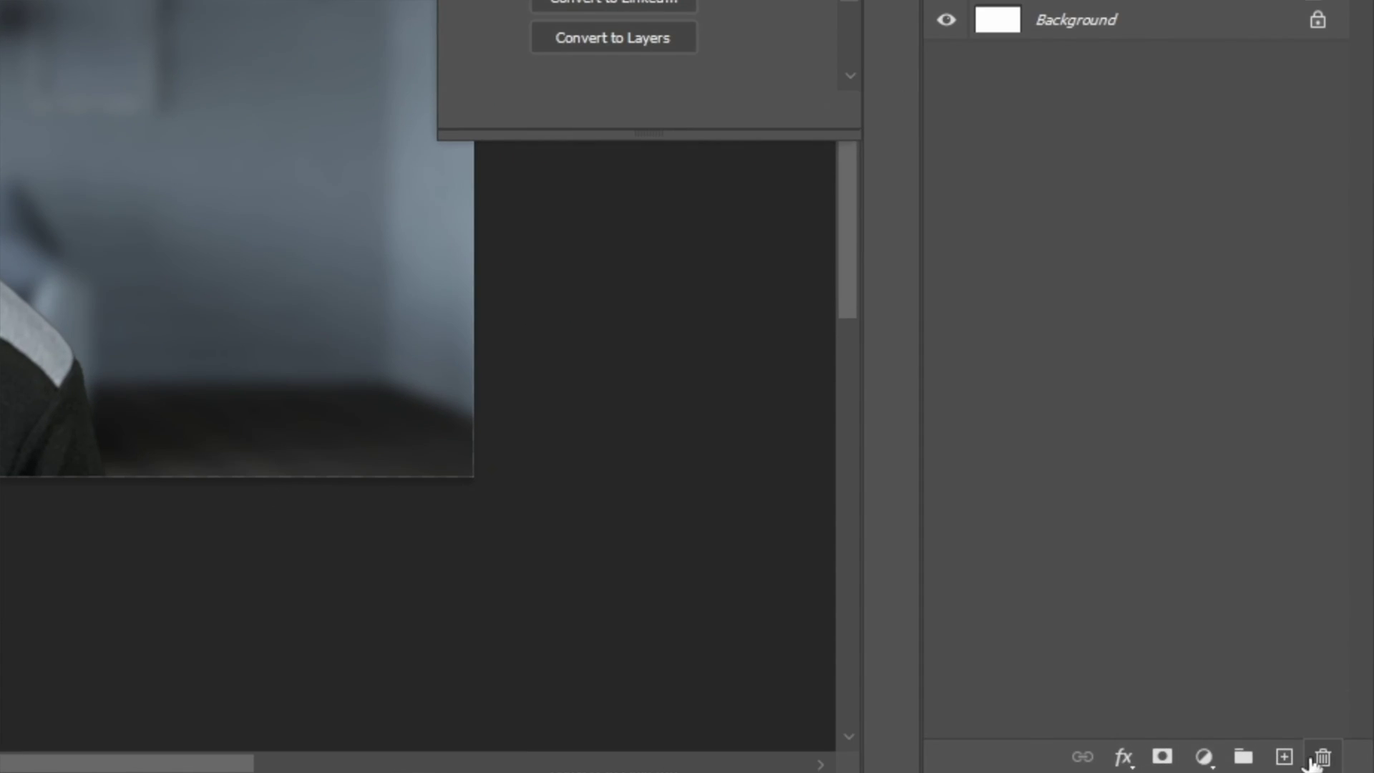
Step: Add a new layer above living-room-with-couch and set the brush's foreground color to cyan 00c6ff
click(1330, 764)
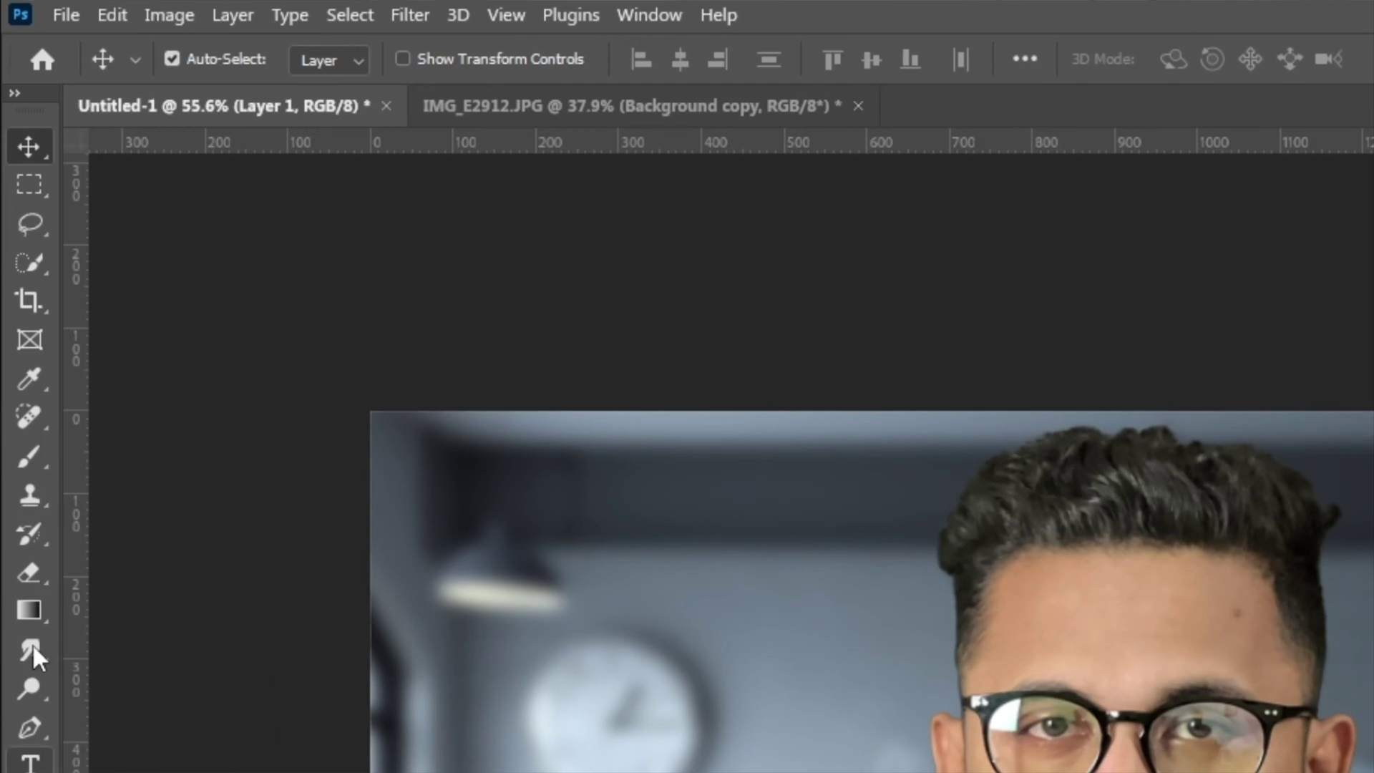
click(35, 458)
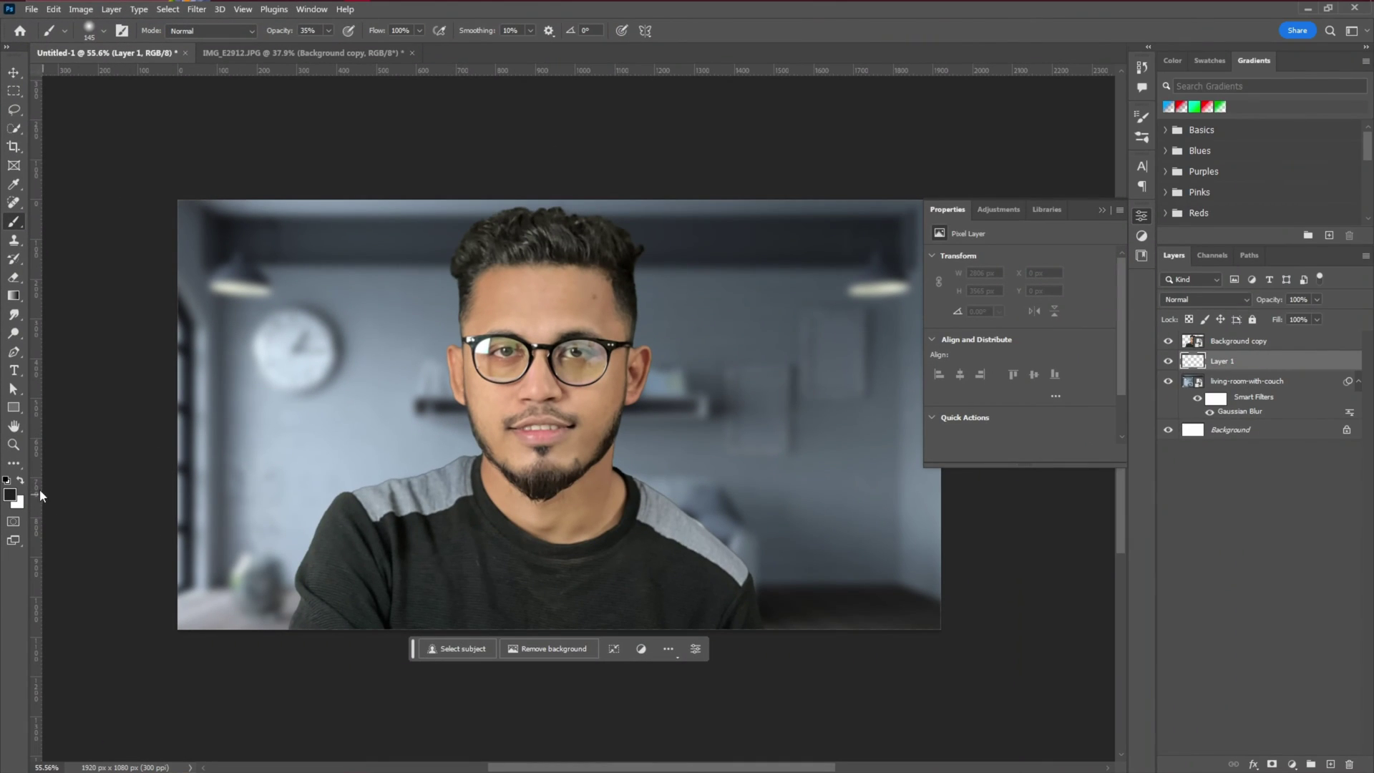
click(20, 479)
click(10, 492)
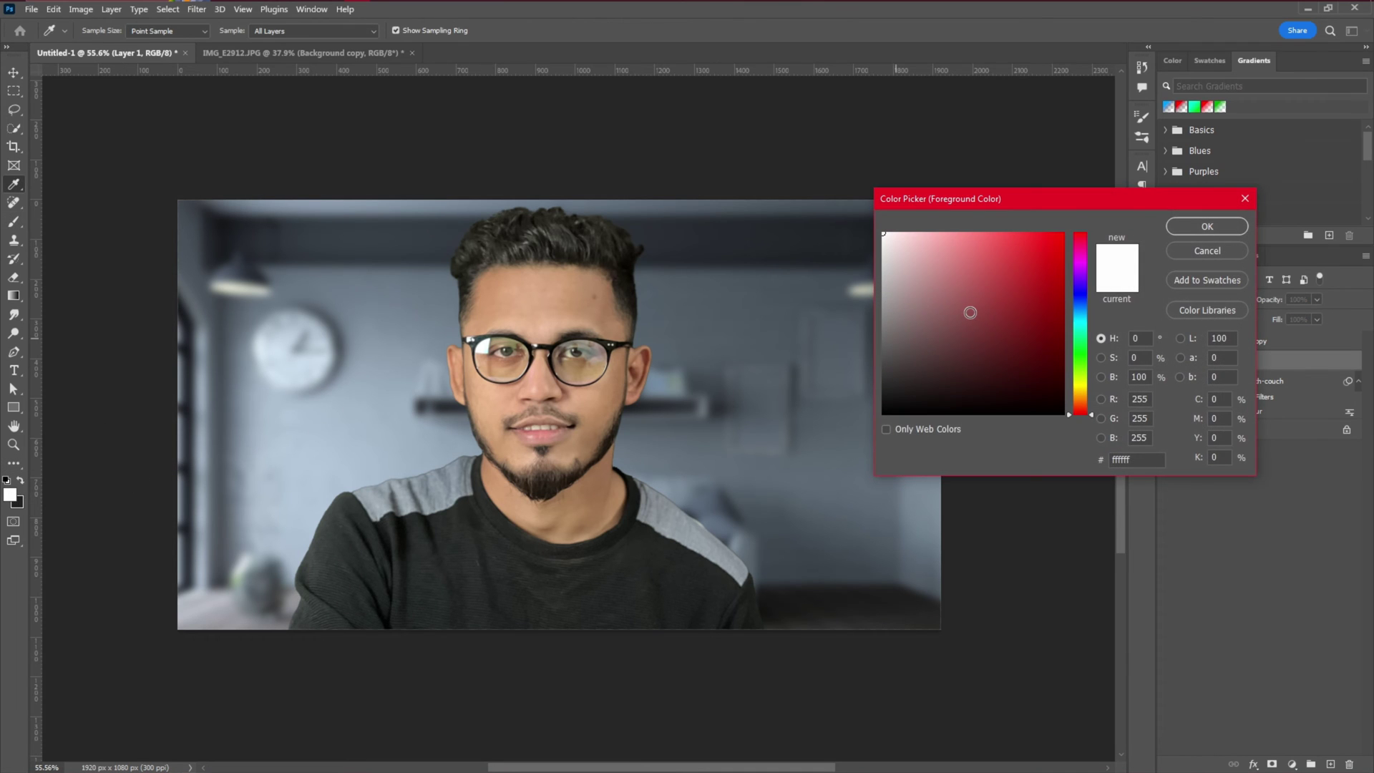
drag(970, 312, 1110, 200)
drag(1084, 329, 1085, 316)
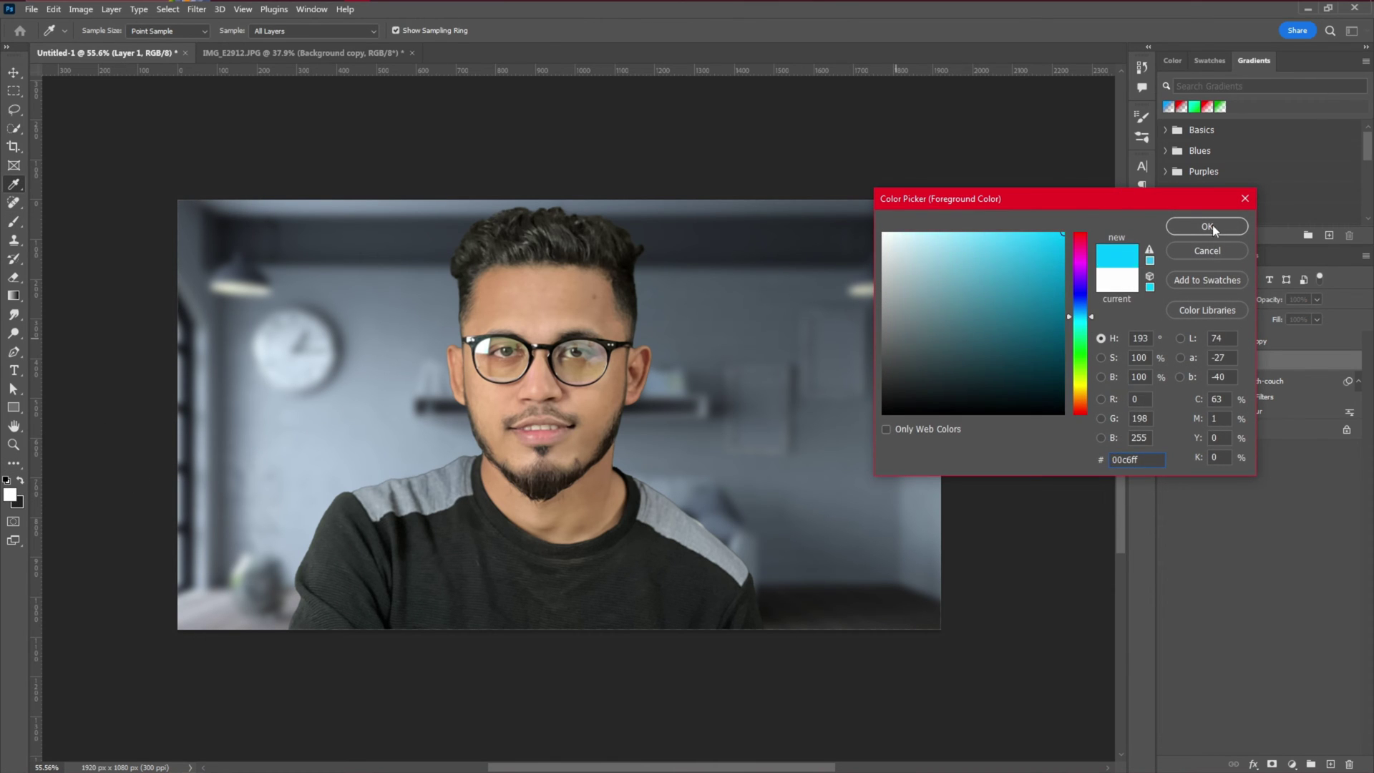
click(1211, 226)
Step: Paint a soft cyan glow behind the man over the clock side of the room, using a brush of about 955 px
drag(536, 493, 630, 522)
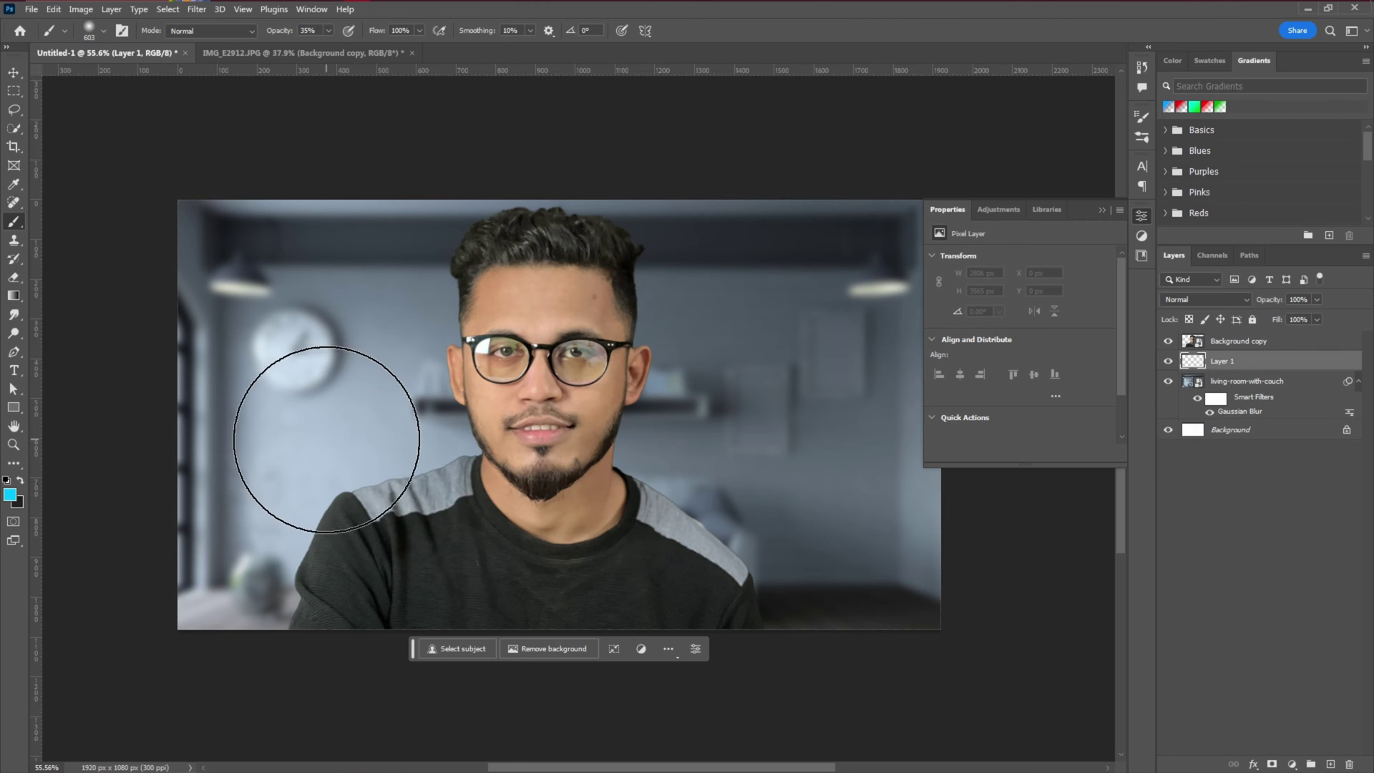
drag(338, 444, 384, 453)
click(326, 456)
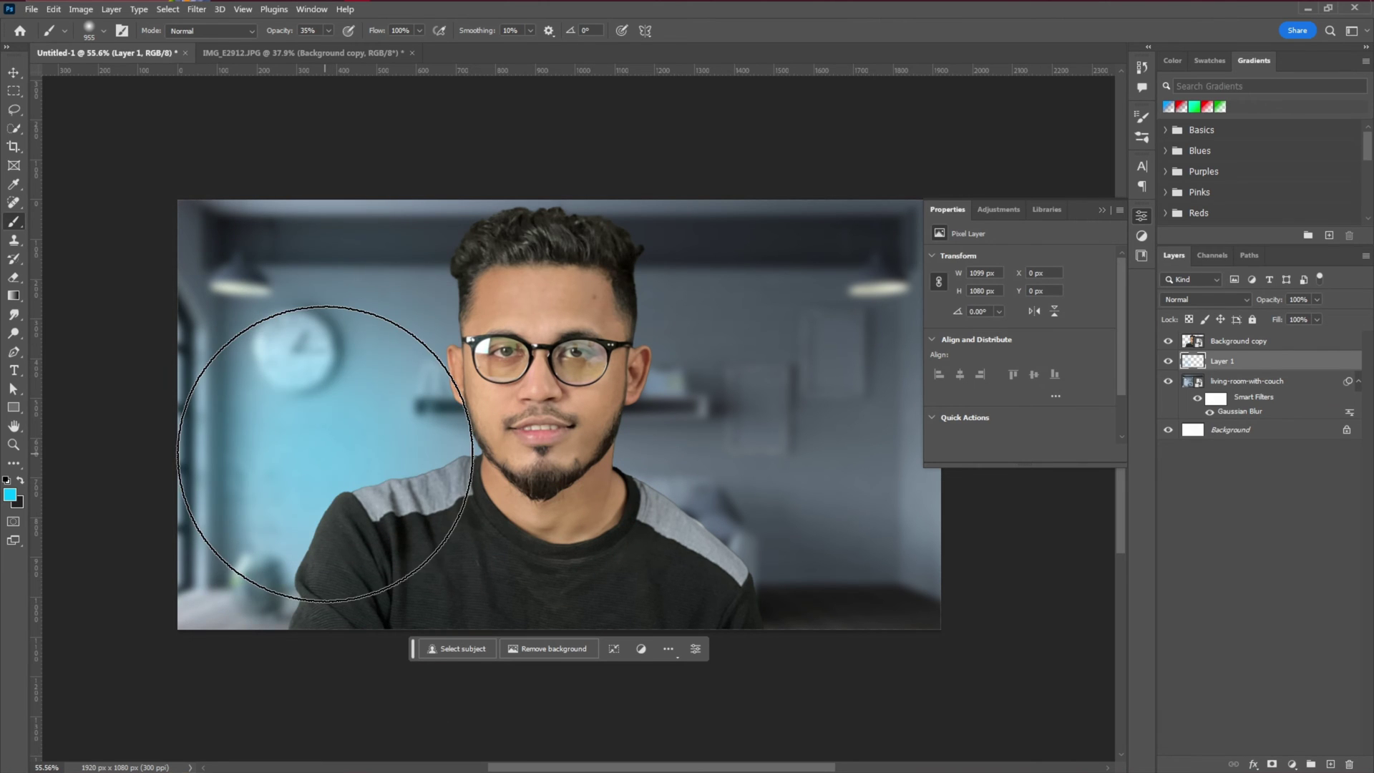
click(327, 568)
click(299, 596)
click(329, 499)
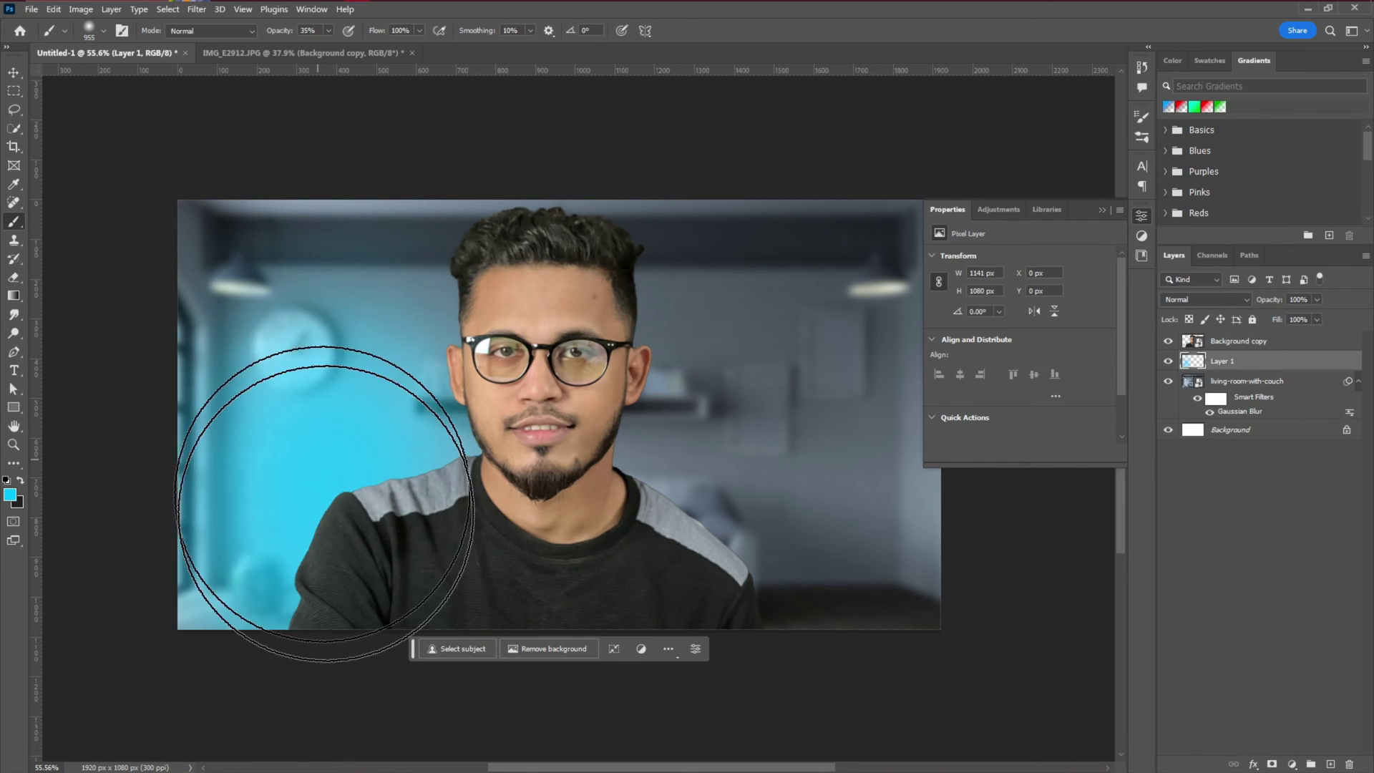
drag(322, 416, 234, 422)
Step: Change the foreground color to white and paint a smaller soft highlight over the middle of the cyan glow
click(20, 479)
click(9, 495)
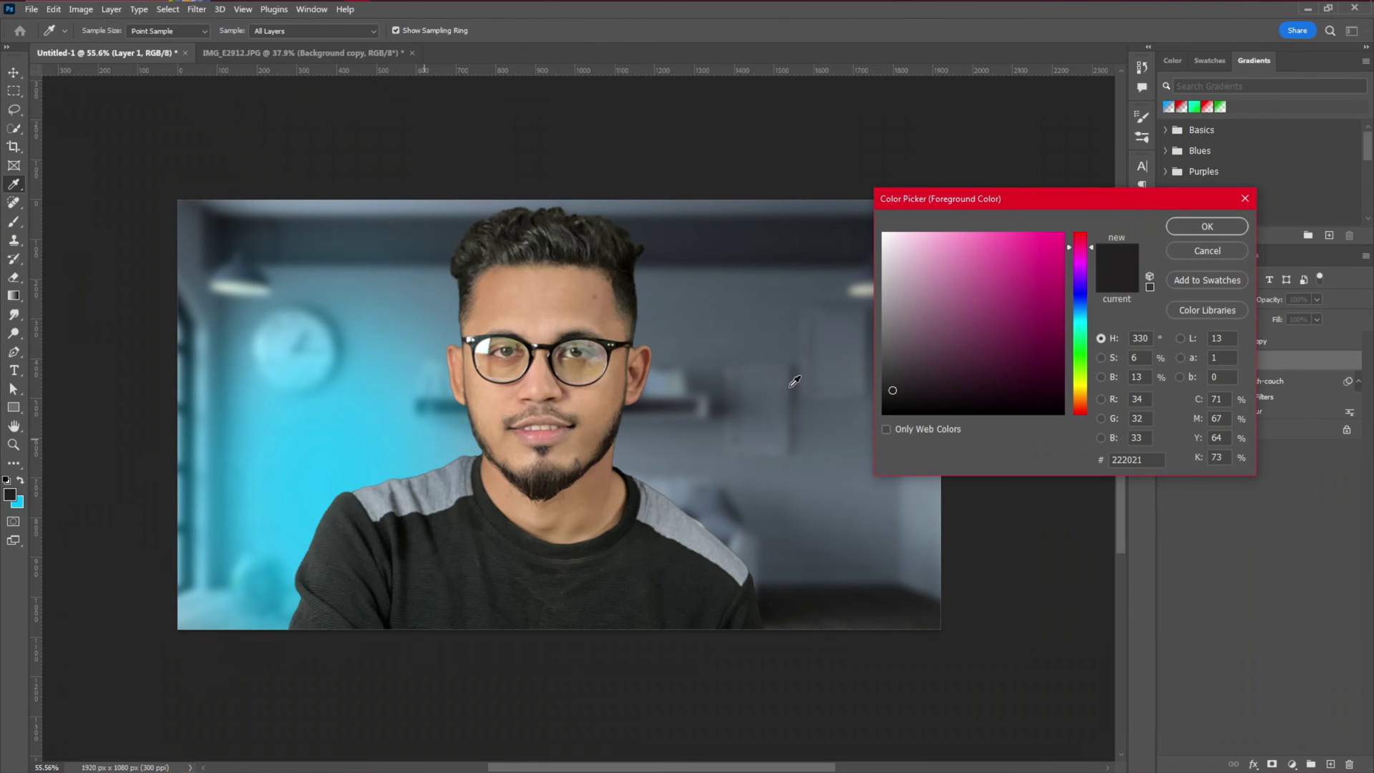
drag(899, 251, 821, 210)
click(1207, 226)
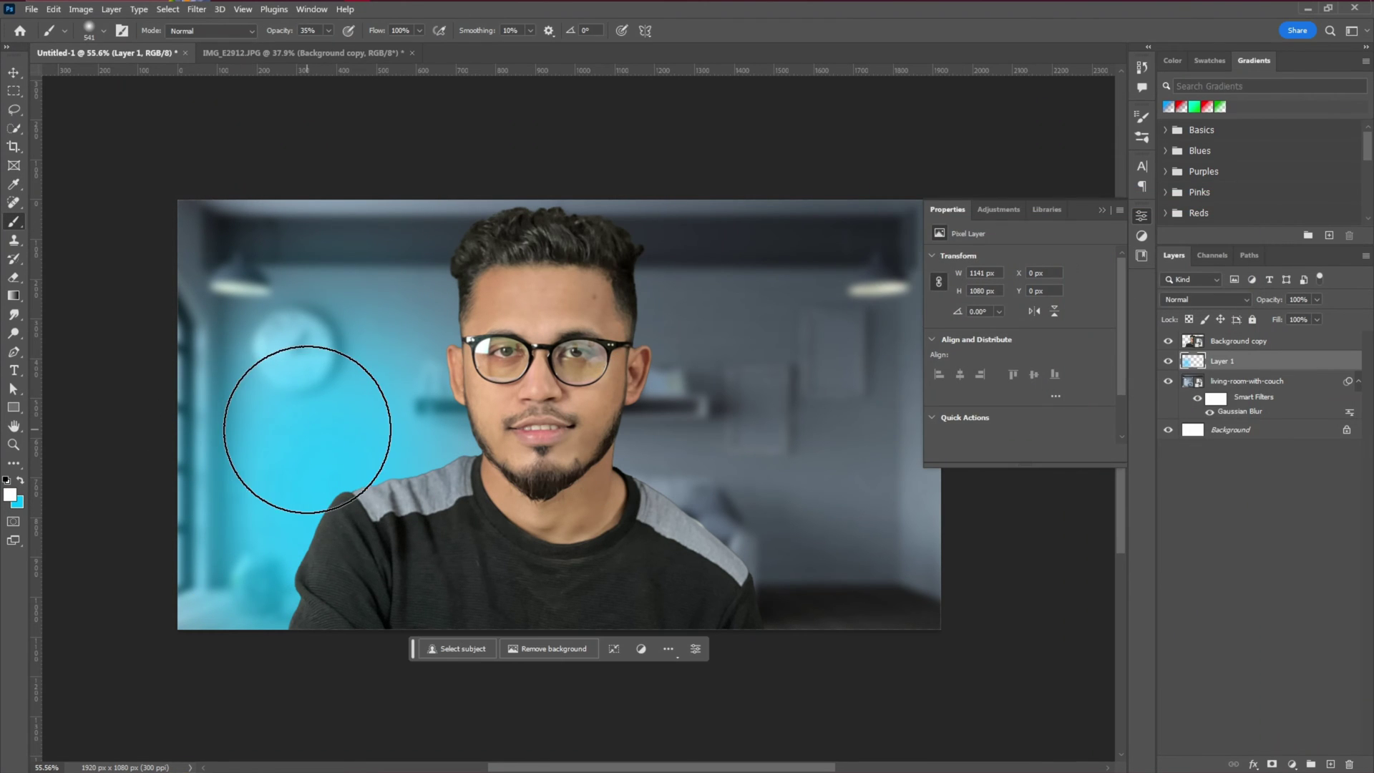
drag(294, 456, 286, 558)
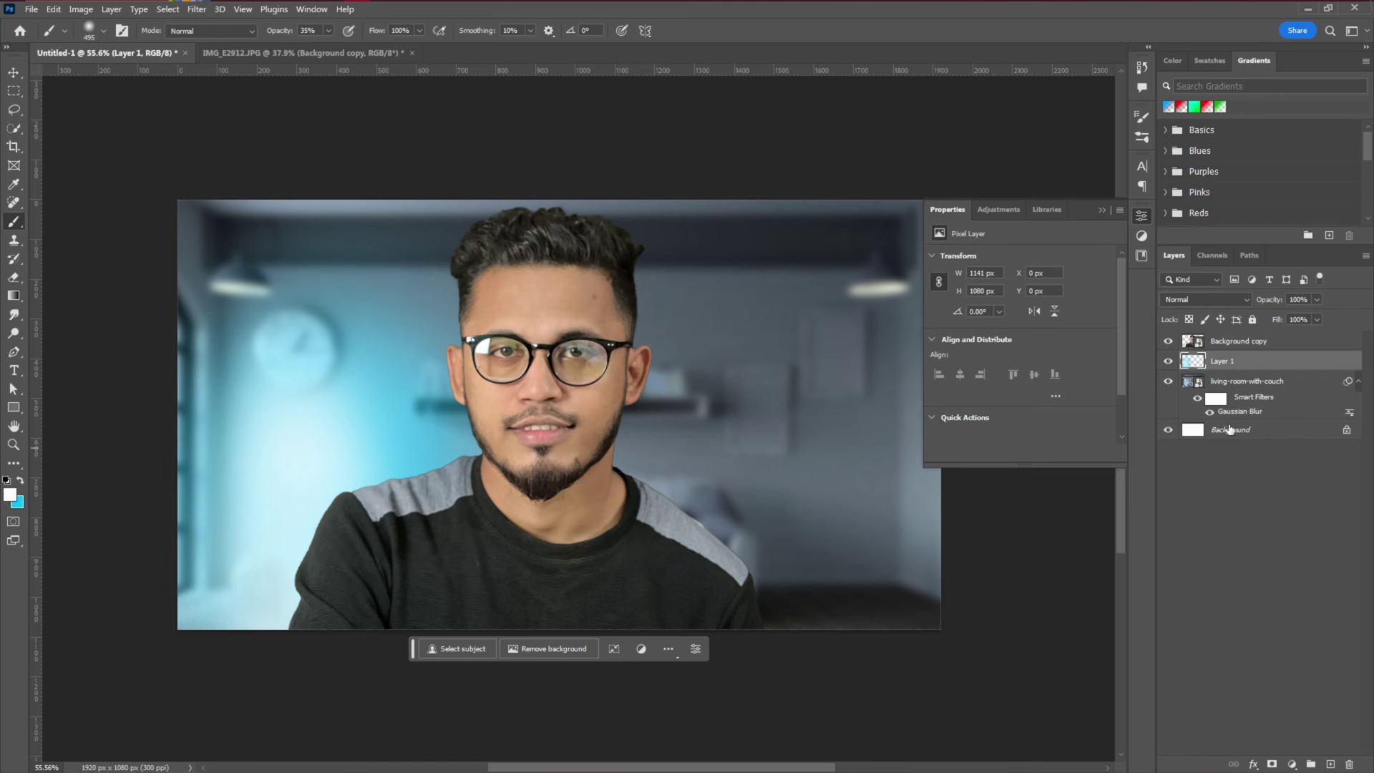
Step: Set Layer 1's blend mode to Lighten and its opacity to 44%
click(1210, 300)
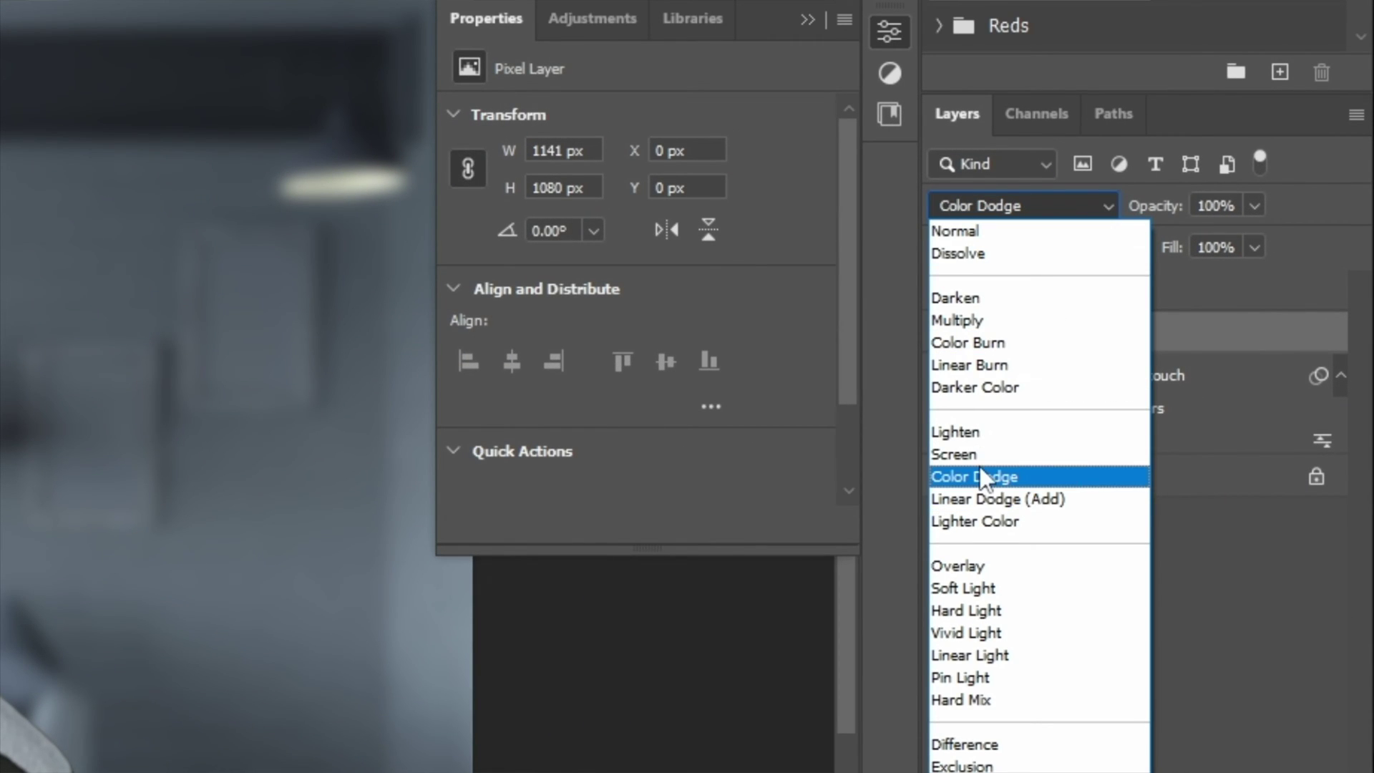
click(972, 429)
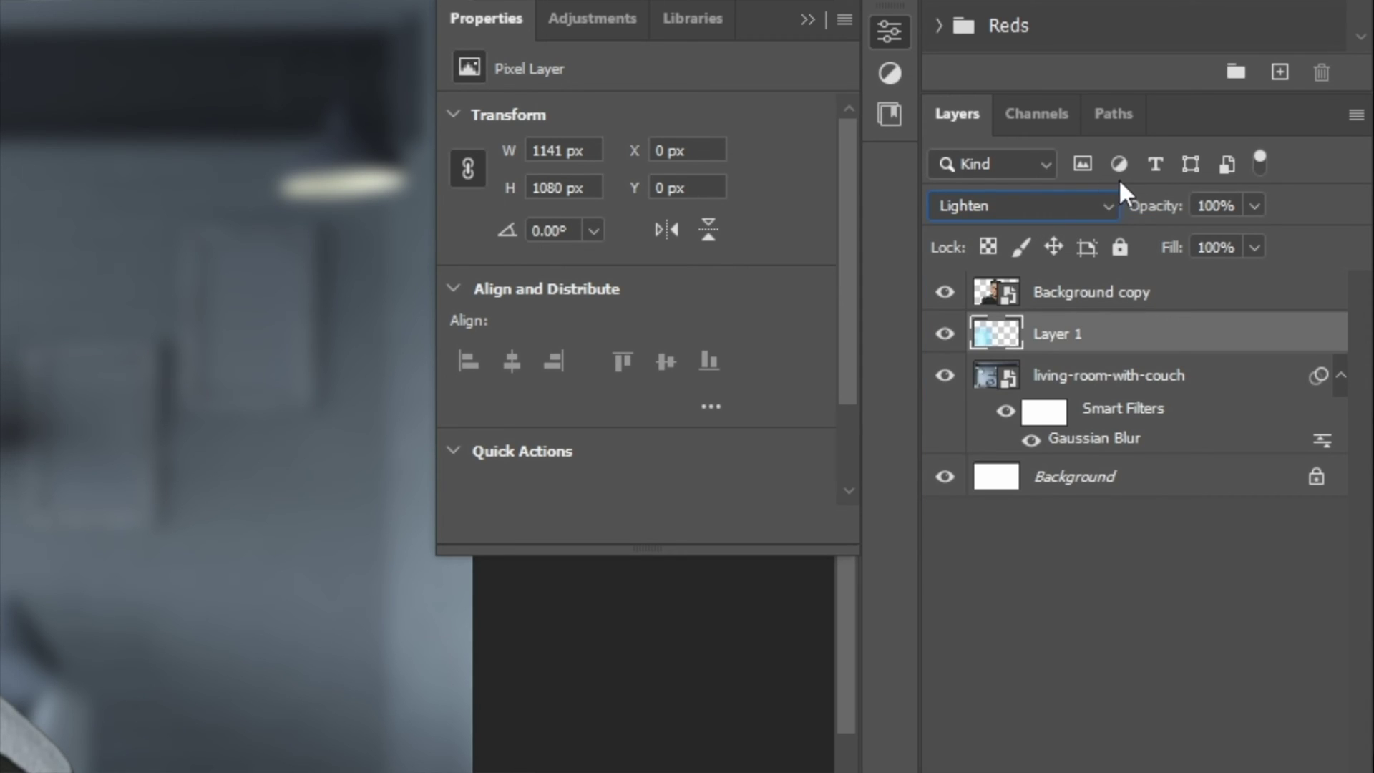
drag(1153, 206, 1059, 236)
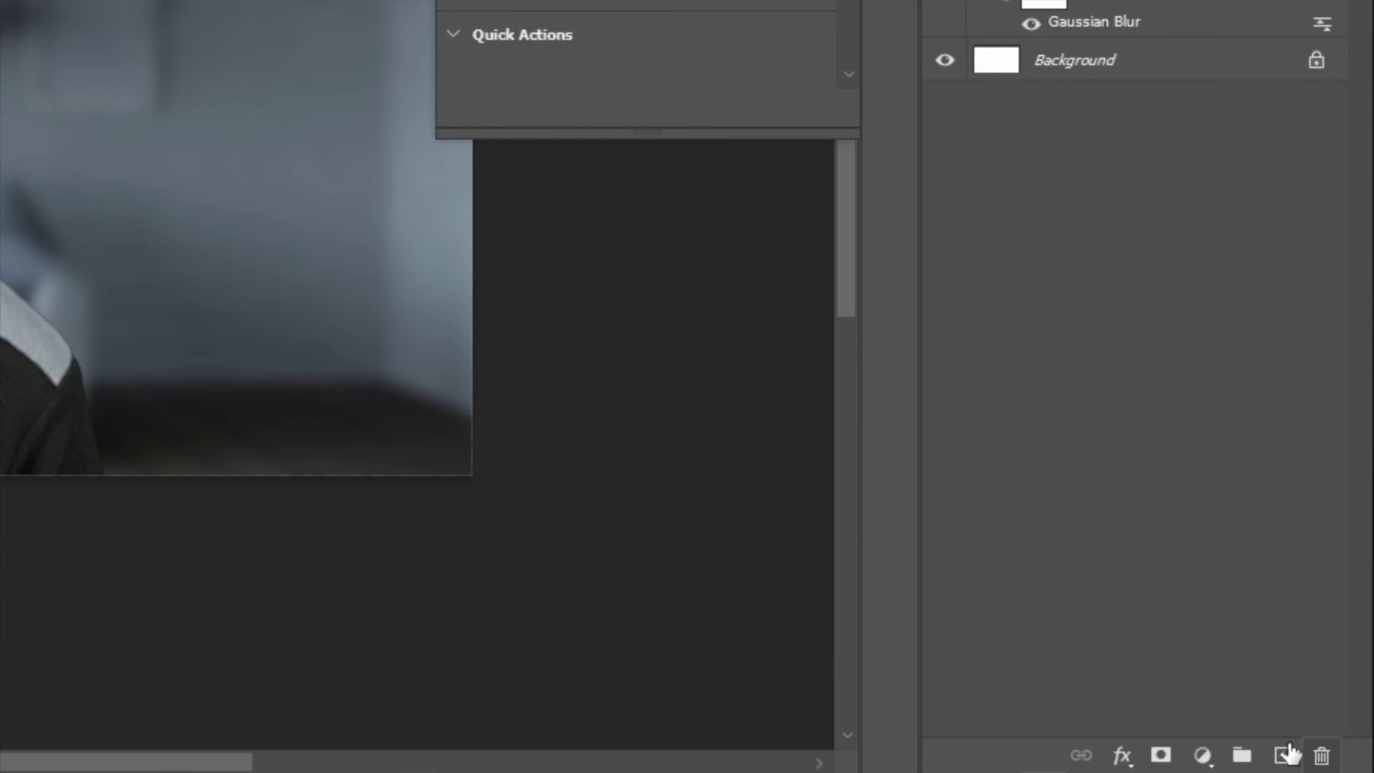
Step: Add another layer above Layer 1, paint cyan over the lower clock-side area, and set its blend mode to Overlay
click(1288, 753)
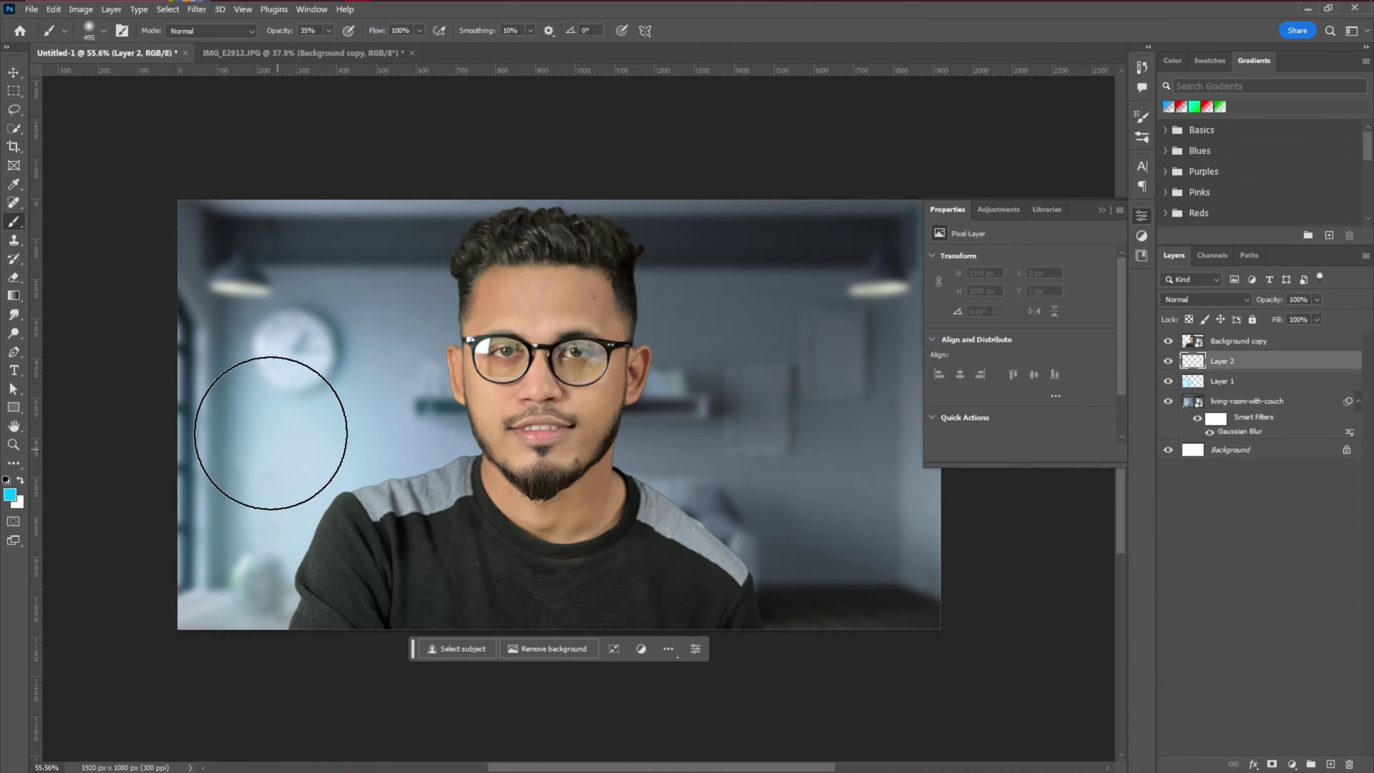
mouse_move(271, 433)
mouse_down()
mouse_move(240, 699)
mouse_move(169, 393)
mouse_up()
mouse_move(356, 503)
mouse_down()
mouse_move(361, 458)
mouse_move(359, 711)
mouse_move(212, 679)
mouse_up()
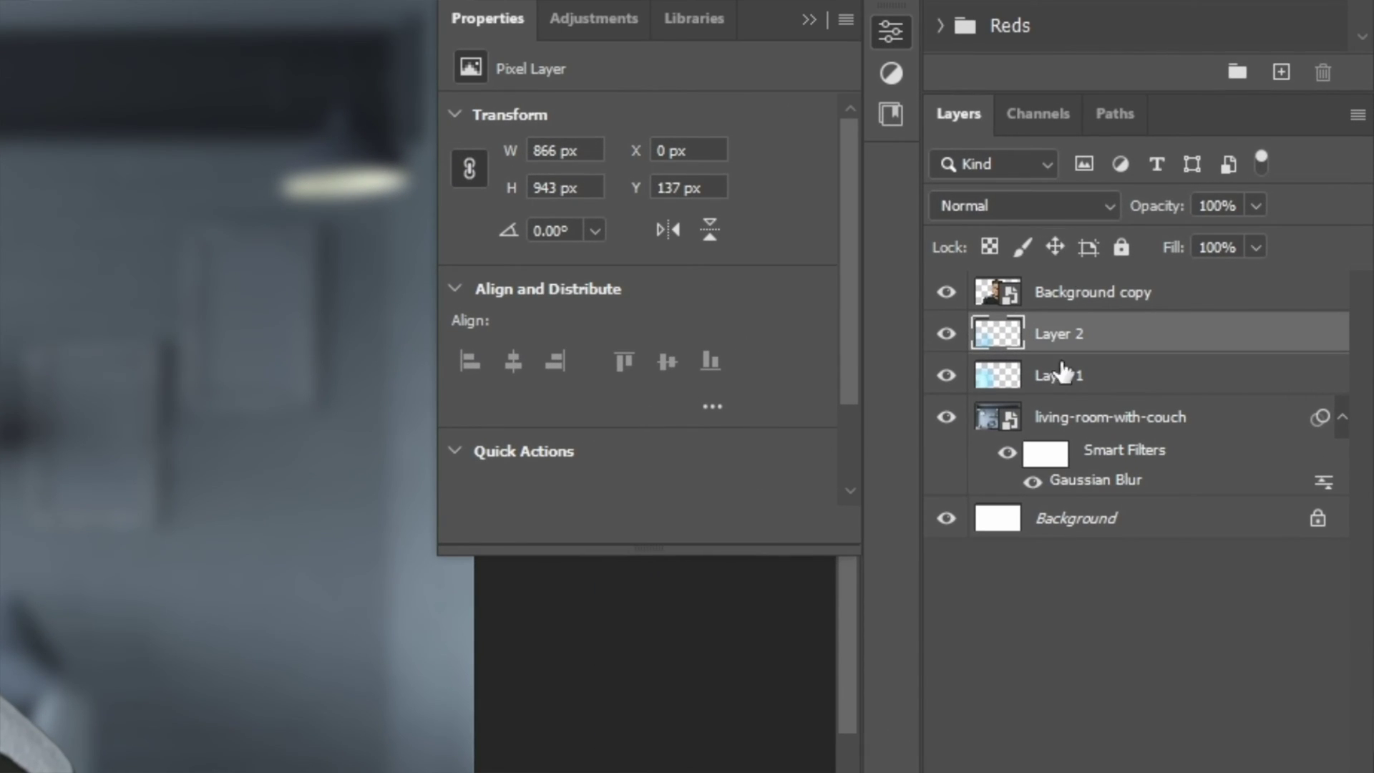
click(1052, 207)
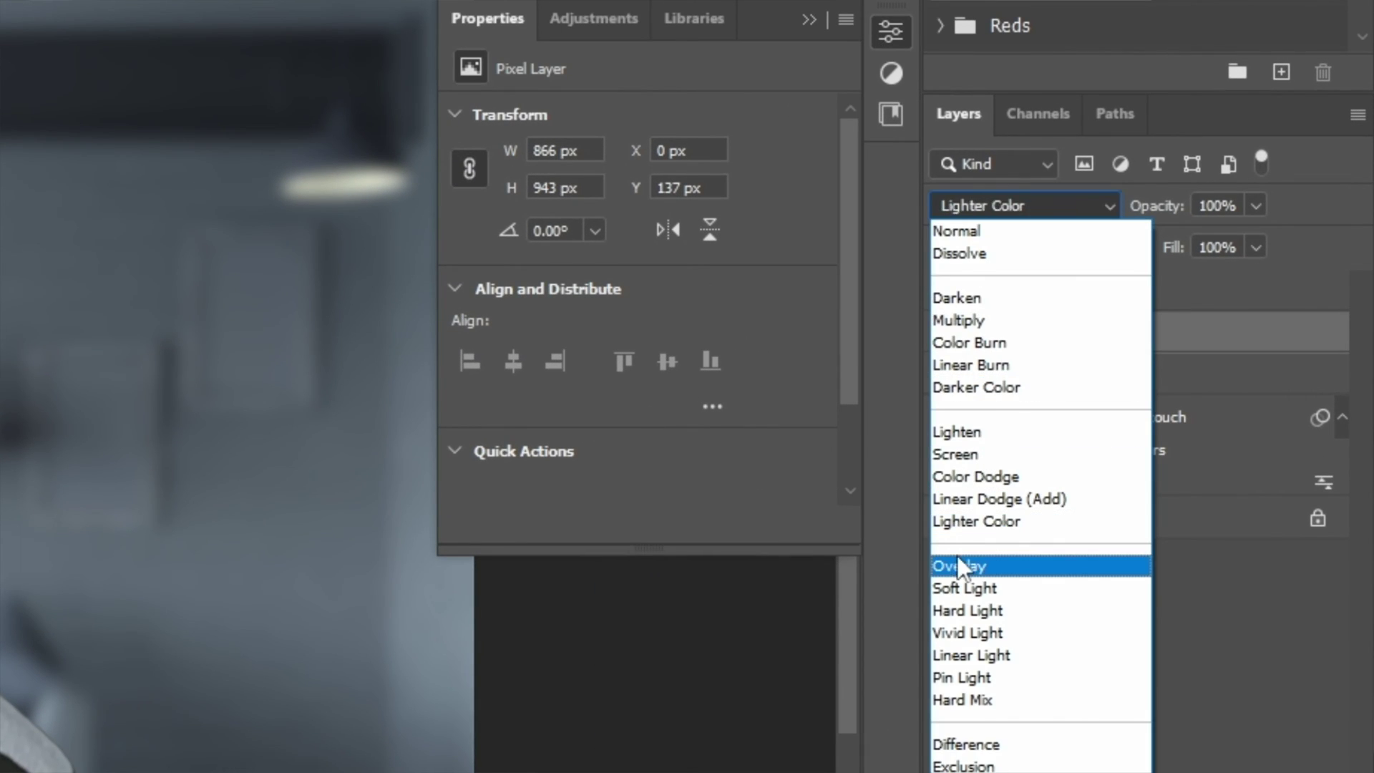
click(955, 566)
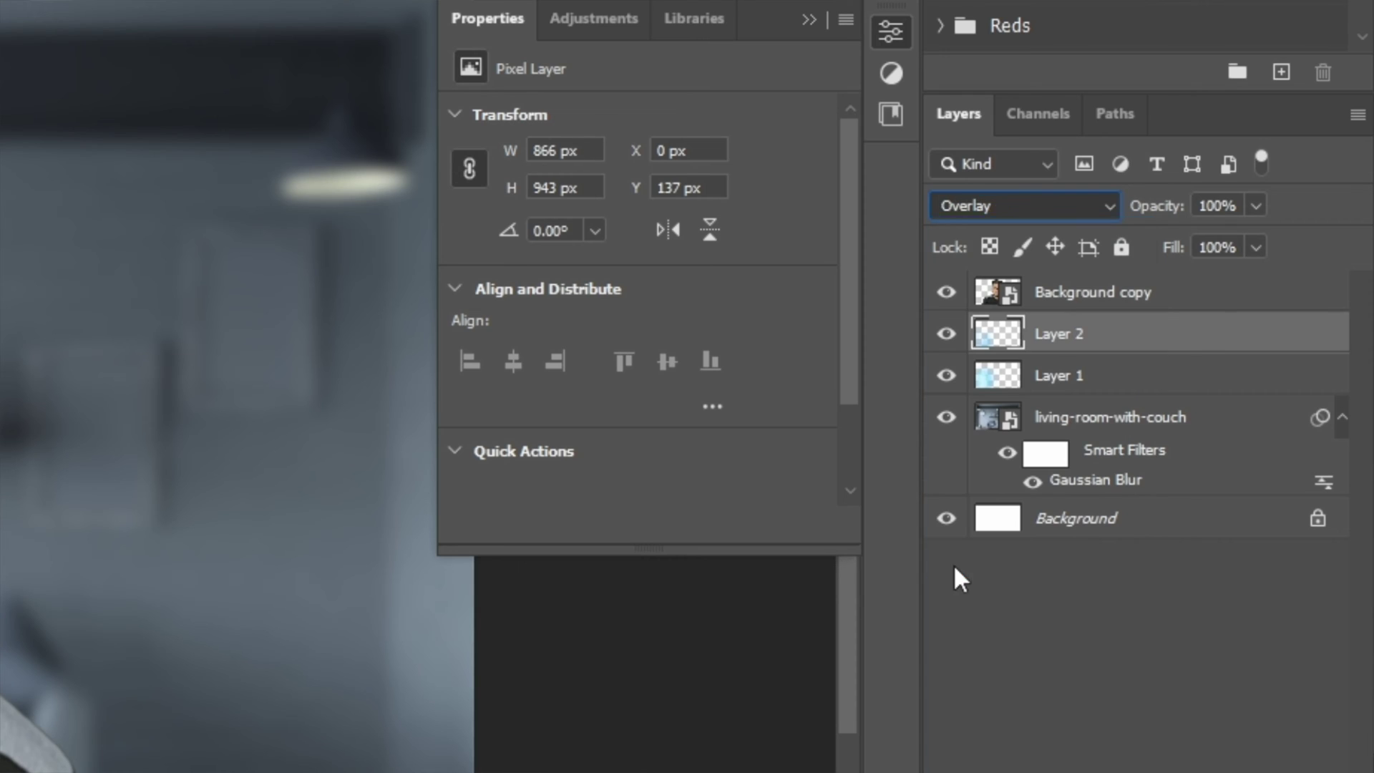
Step: Change Layer 1's blend mode to Soft Light
click(1055, 375)
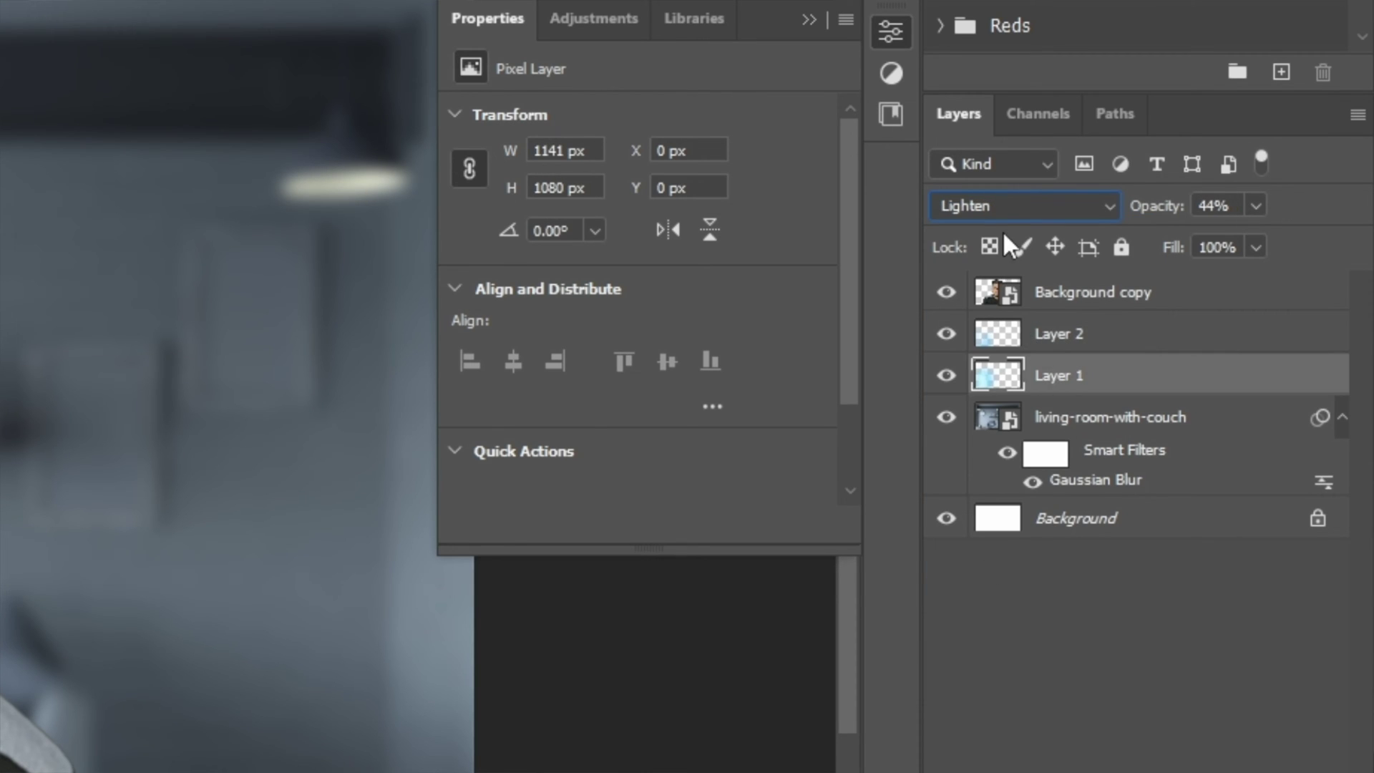
click(1002, 206)
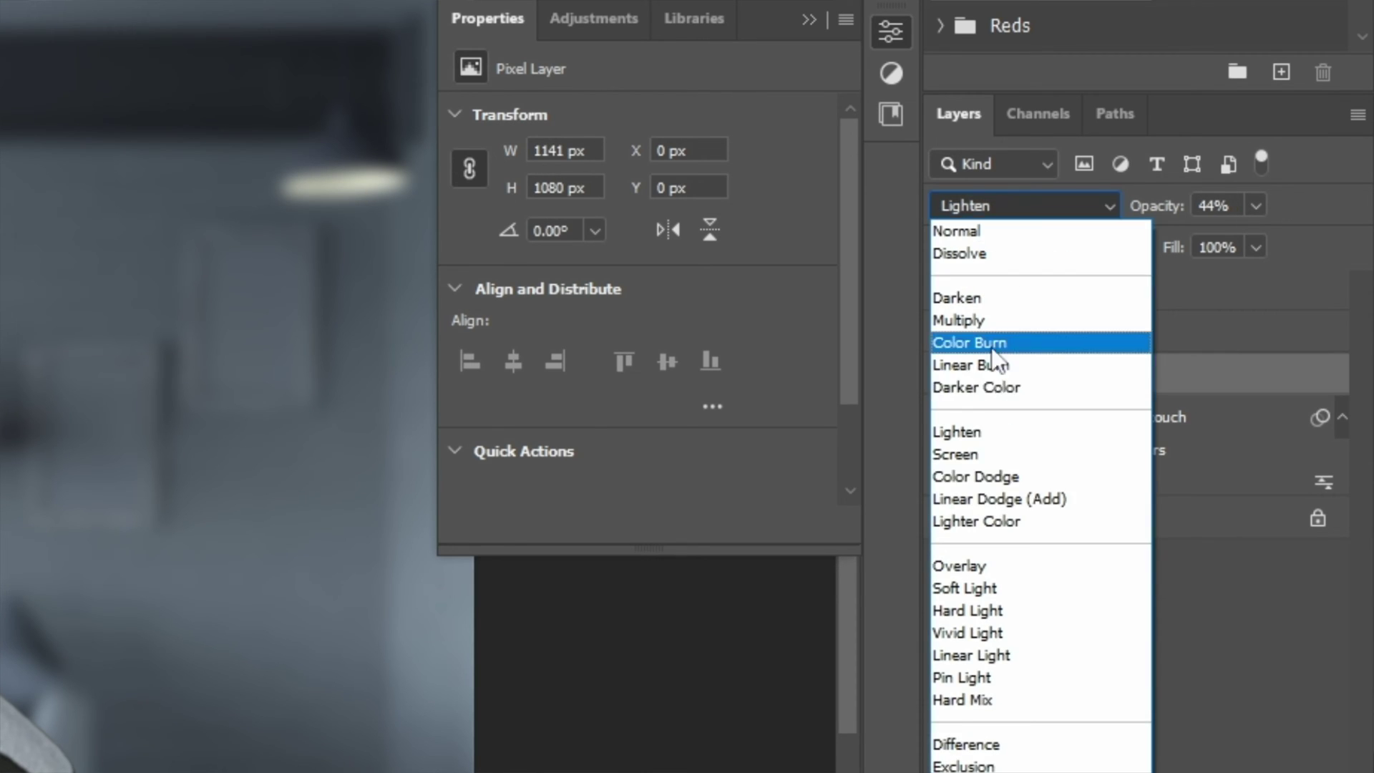
click(966, 588)
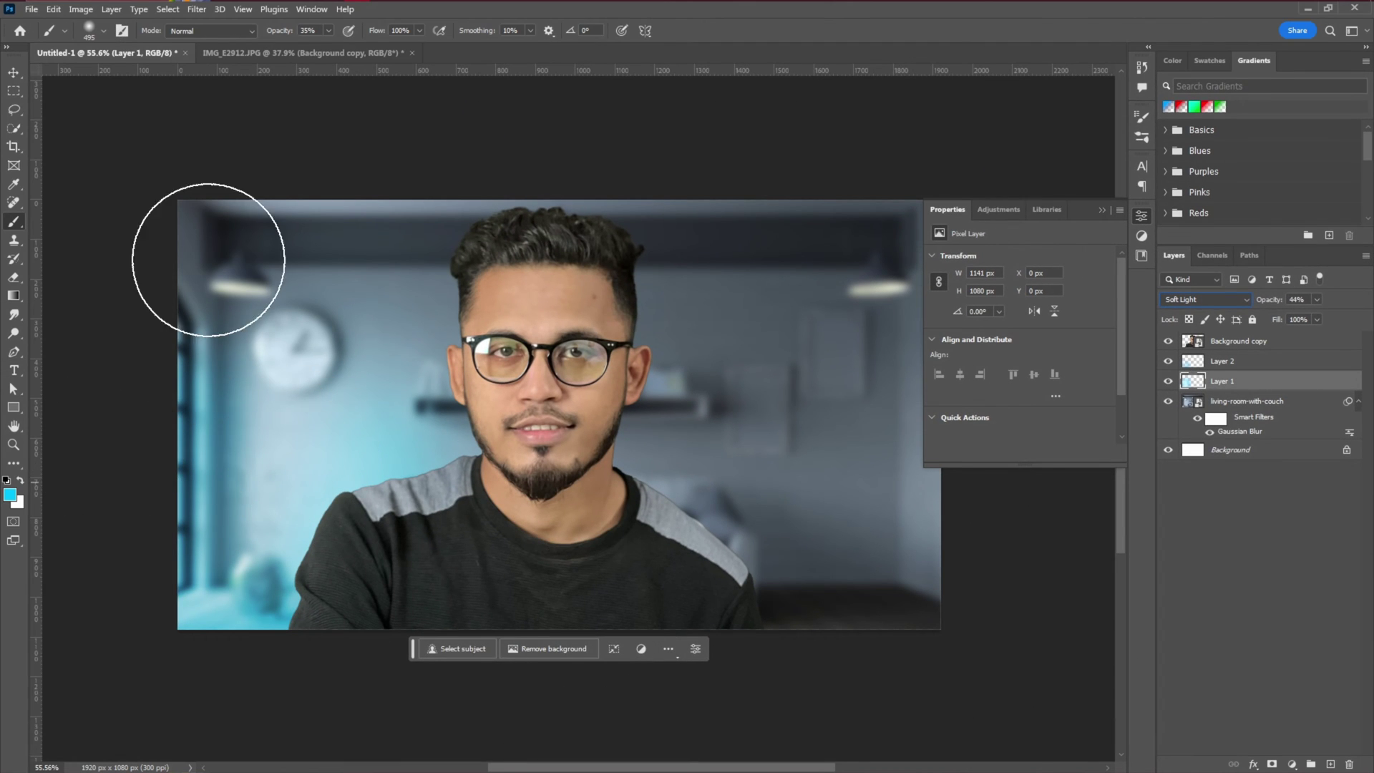
drag(707, 606, 687, 577)
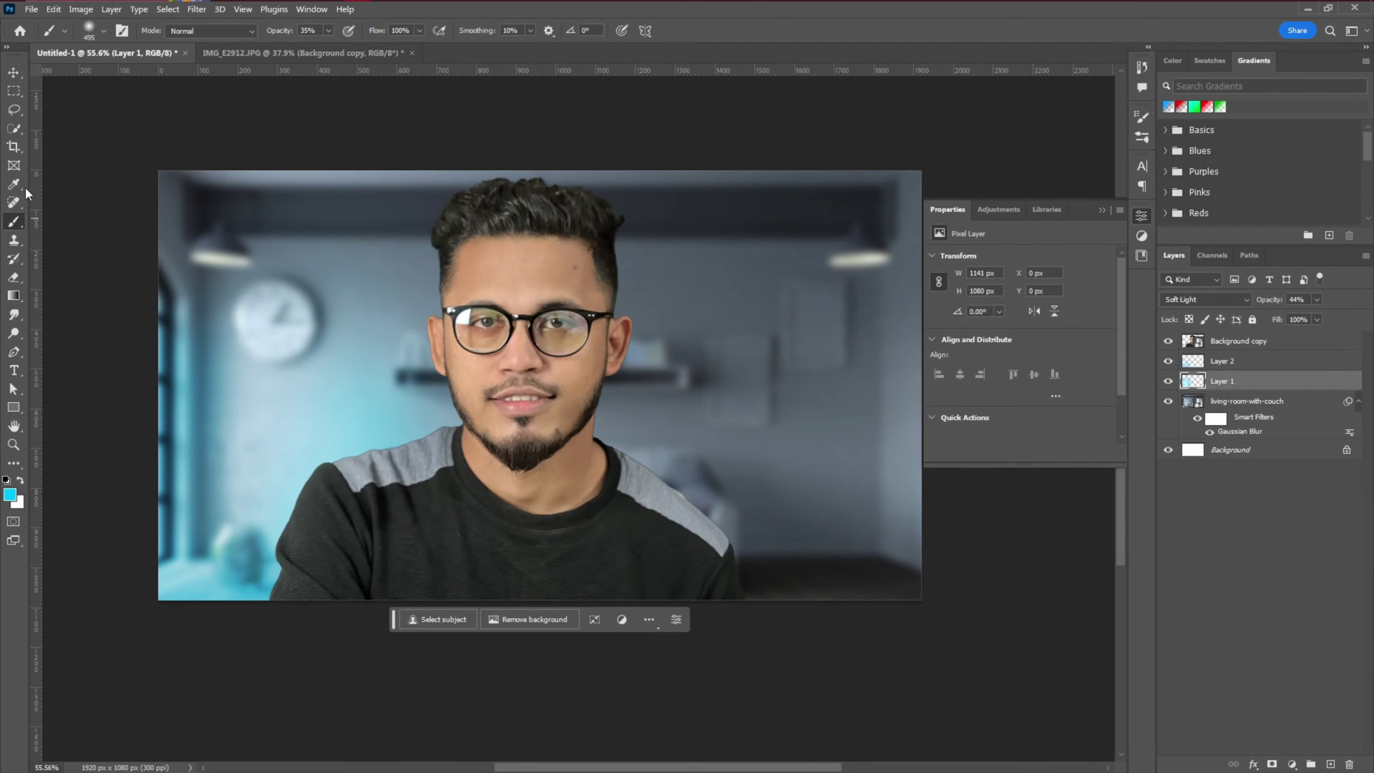
Step: Add a new empty layer and move it above Layer 2, directly below Background copy
click(13, 72)
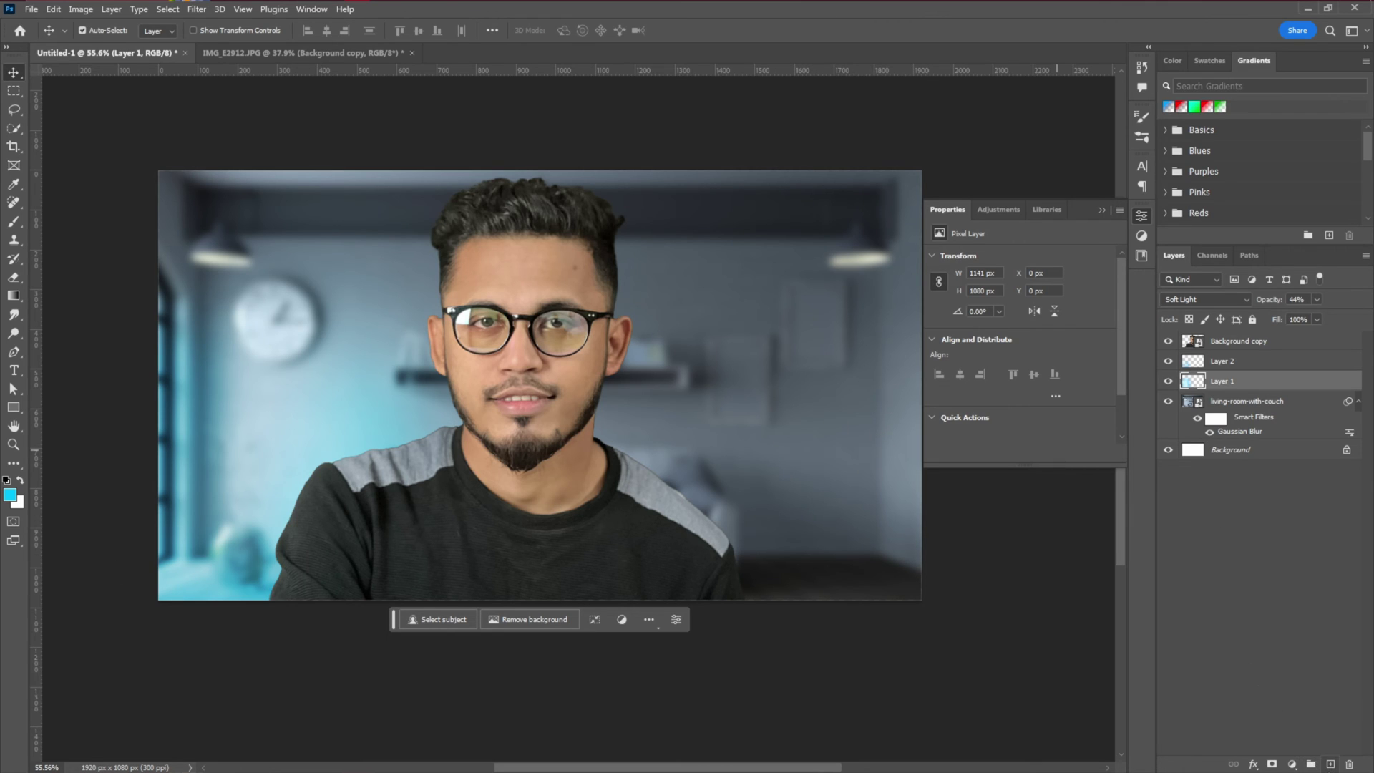
key(ctrl+shift+alt+n)
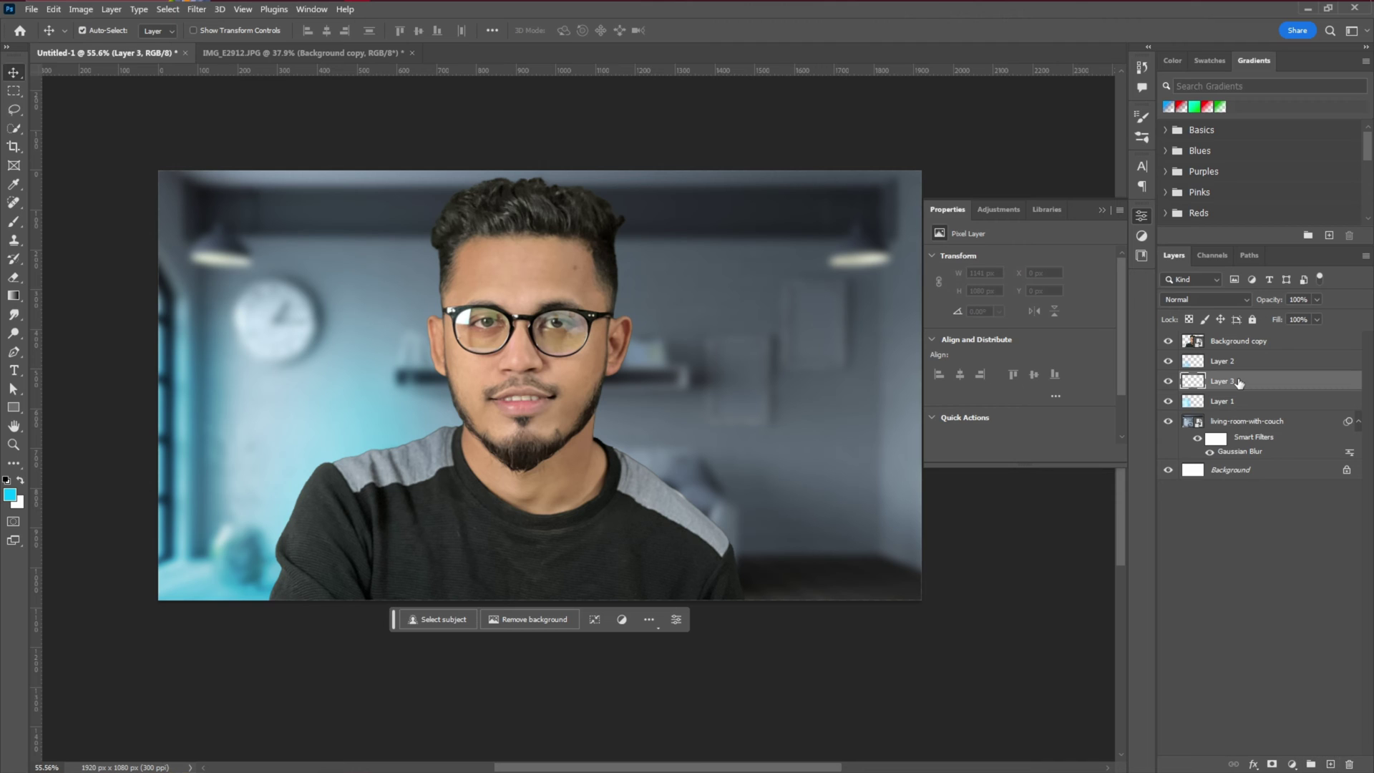
drag(1239, 385, 1240, 356)
Step: Set the foreground color to magenta and paint a soft glow over the room opposite the cyan side, using a brush of about 797 px
click(14, 222)
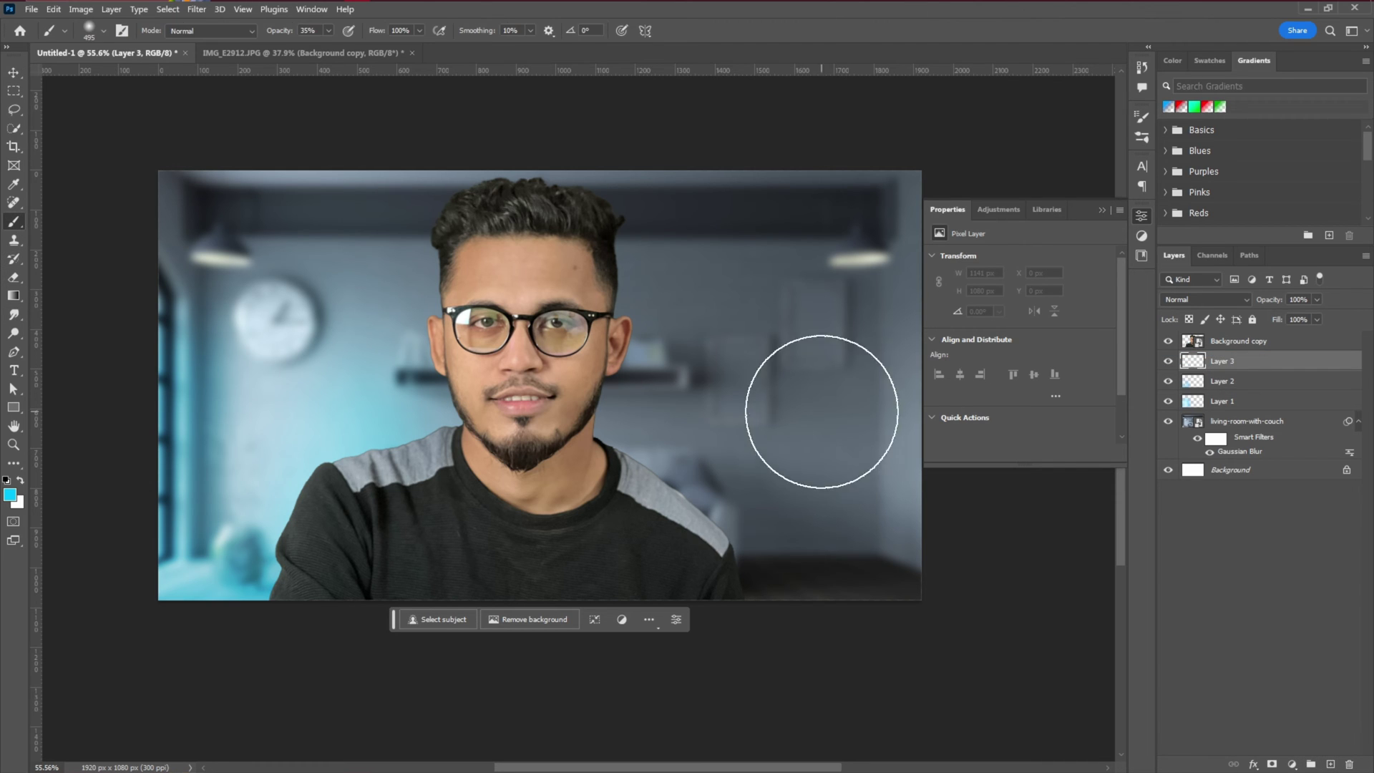
right_click(867, 424)
click(10, 495)
mouse_move(1080, 383)
mouse_down()
mouse_move(1081, 399)
mouse_move(1082, 262)
mouse_up()
click(1206, 226)
drag(852, 356, 875, 638)
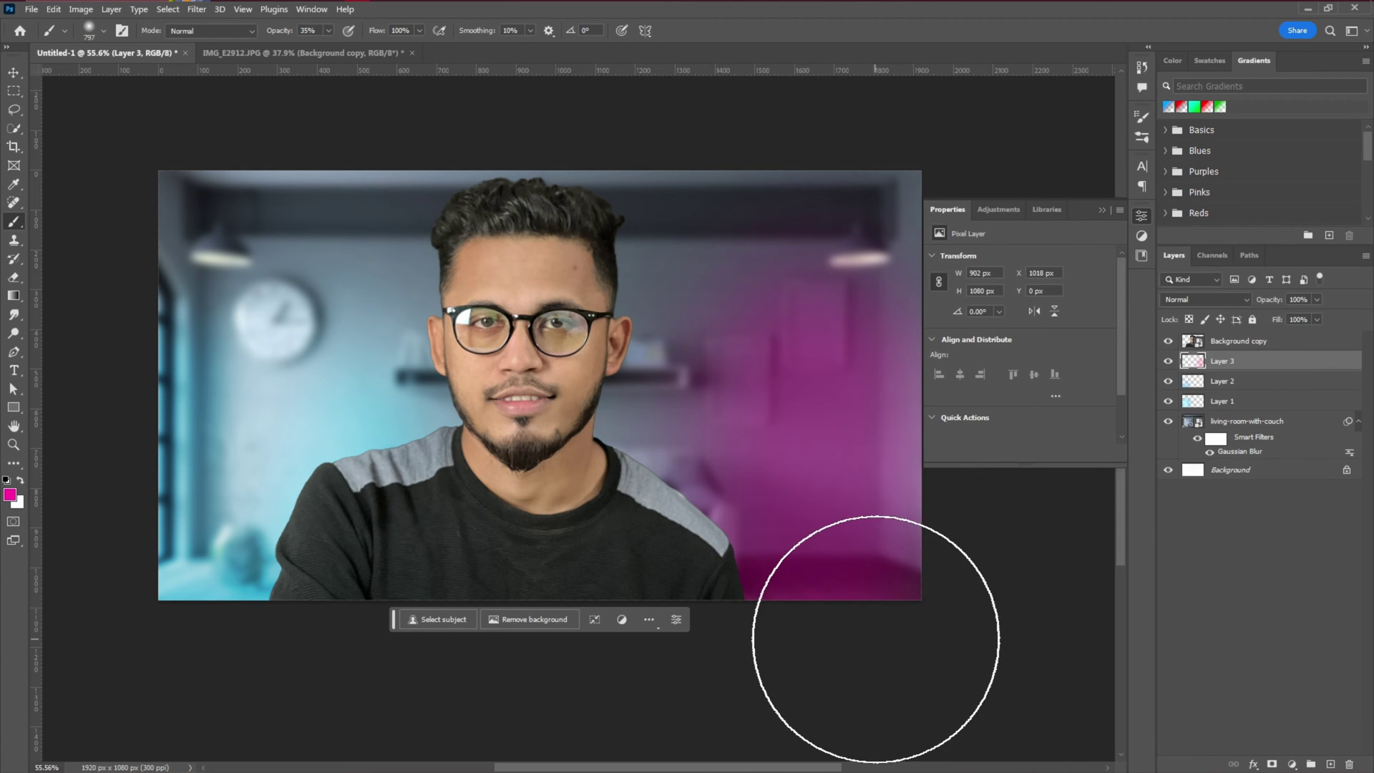
Step: Paint white over the middle of the magenta glow with a brush of about 442 px, and set Layer 3's blend mode to Overlay
right_click(807, 363)
click(20, 480)
alt+right_click(845, 416)
mouse_move(845, 408)
mouse_down()
mouse_move(837, 576)
mouse_move(834, 486)
mouse_up()
click(1206, 299)
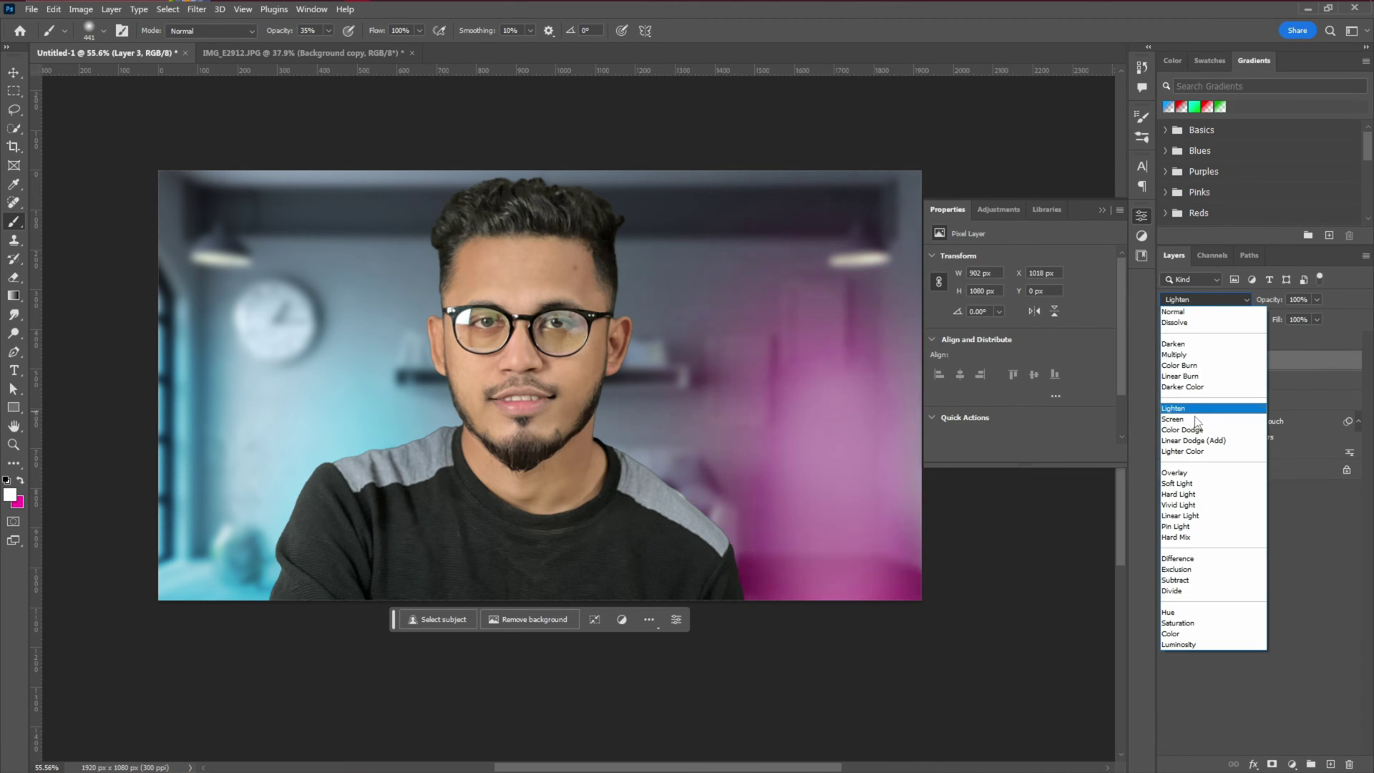
click(1186, 472)
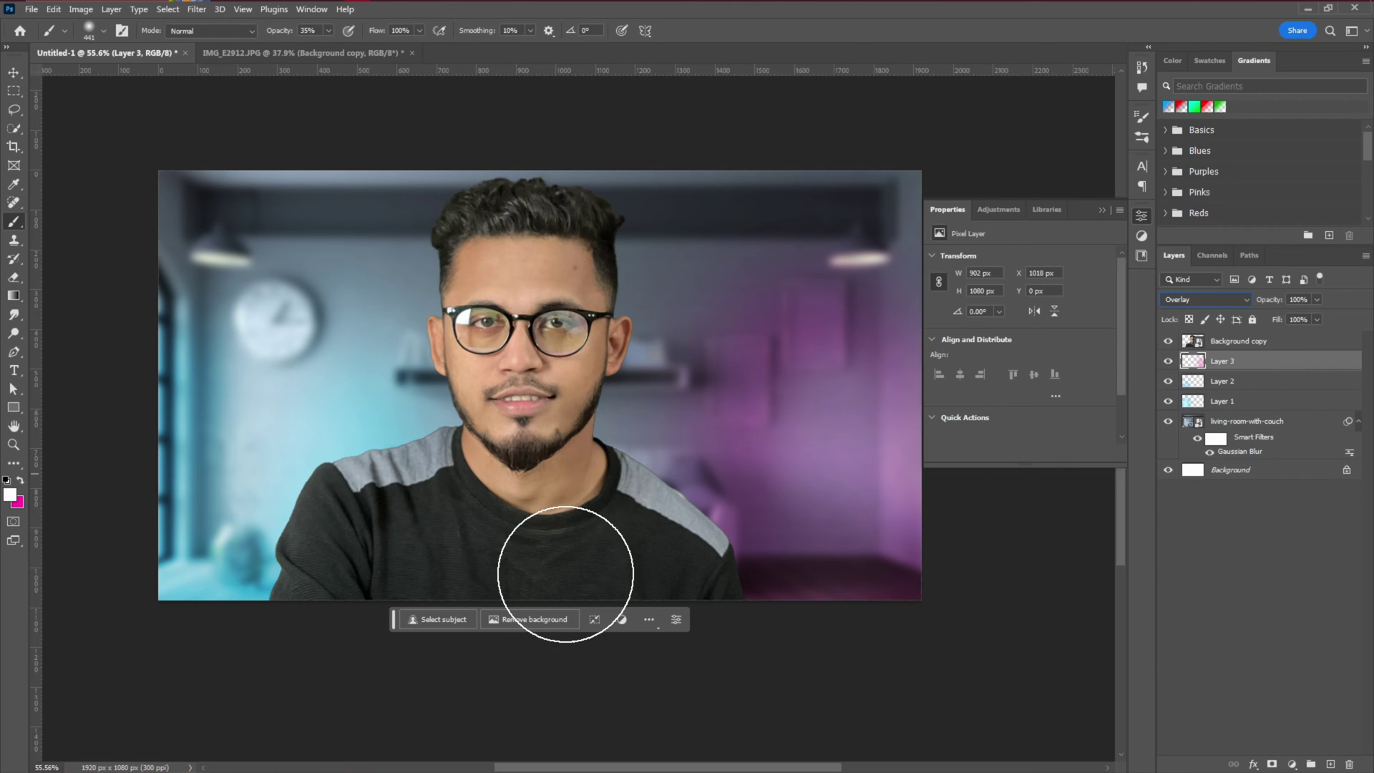
Step: Place youtube.png below Background copy, scale it down to a small icon and position it in the canvas's upper-right corner
key(v)
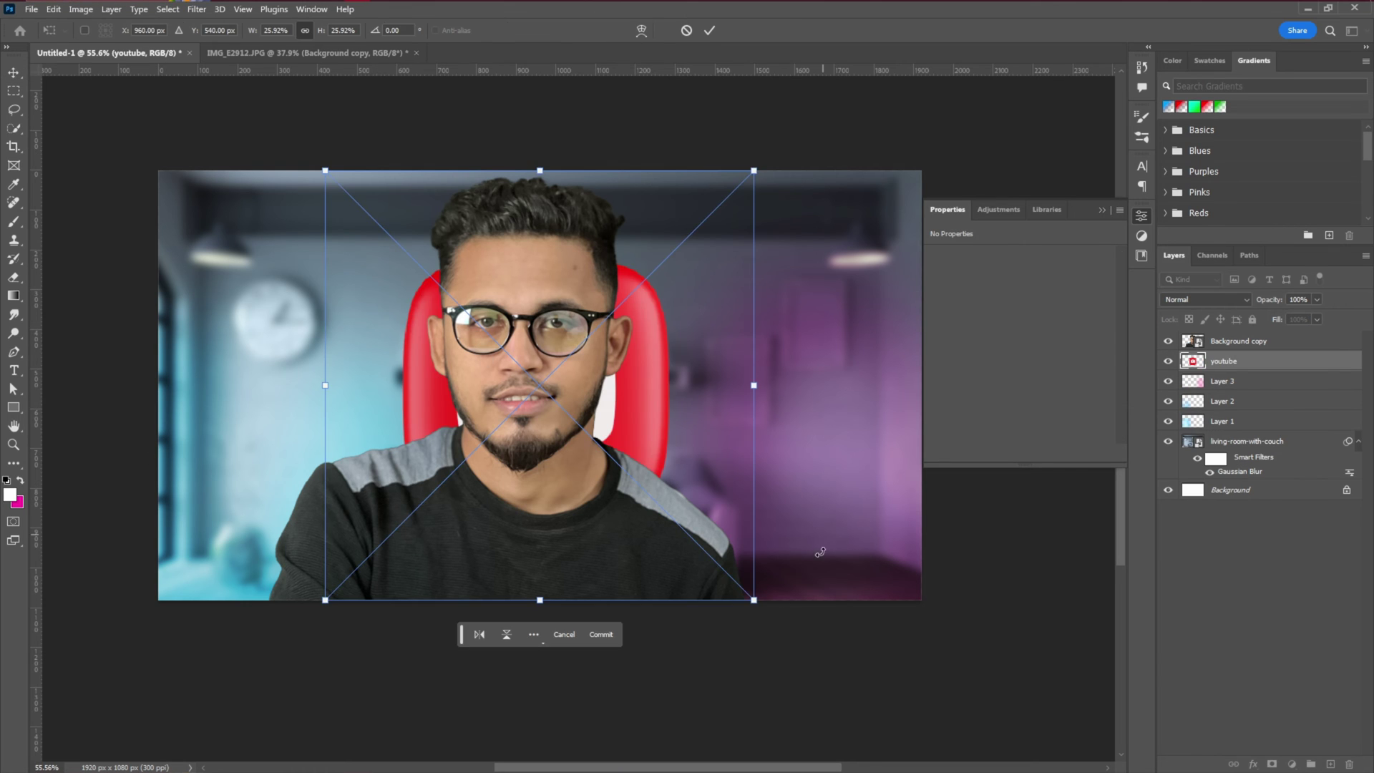
drag(754, 600, 432, 278)
drag(375, 218, 849, 197)
drag(909, 258, 920, 272)
key(Return)
Step: Scale the placed facebook image down to a small icon and position it in the canvas's lower-right corner
drag(754, 600, 453, 297)
drag(394, 247, 870, 562)
drag(870, 562, 853, 562)
key(Return)
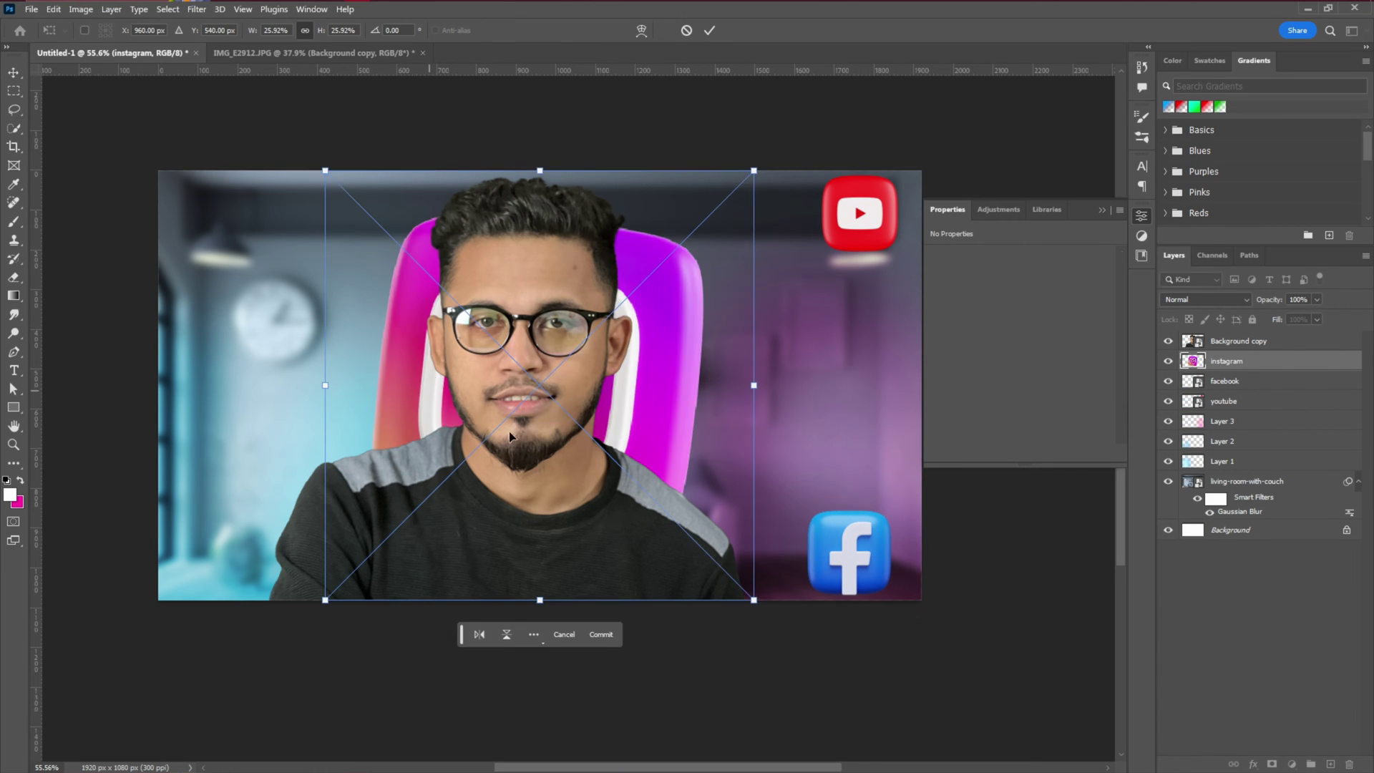
Step: Scale the placed instagram image down to a small icon and position it in the canvas's lower-left corner
drag(755, 600, 497, 342)
drag(419, 273, 223, 569)
drag(300, 637, 269, 606)
drag(219, 552, 211, 569)
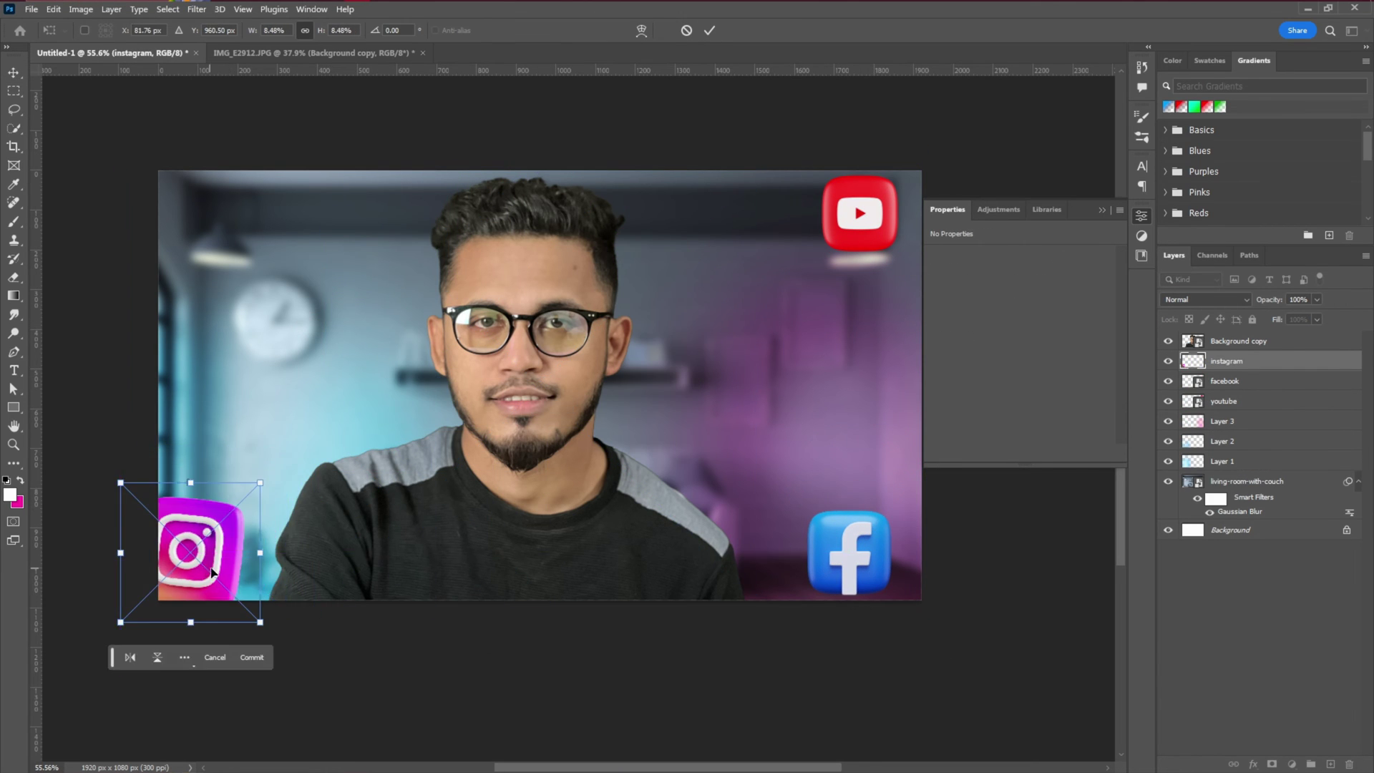
drag(260, 482, 223, 519)
drag(187, 565, 214, 554)
drag(214, 555, 213, 554)
key(Return)
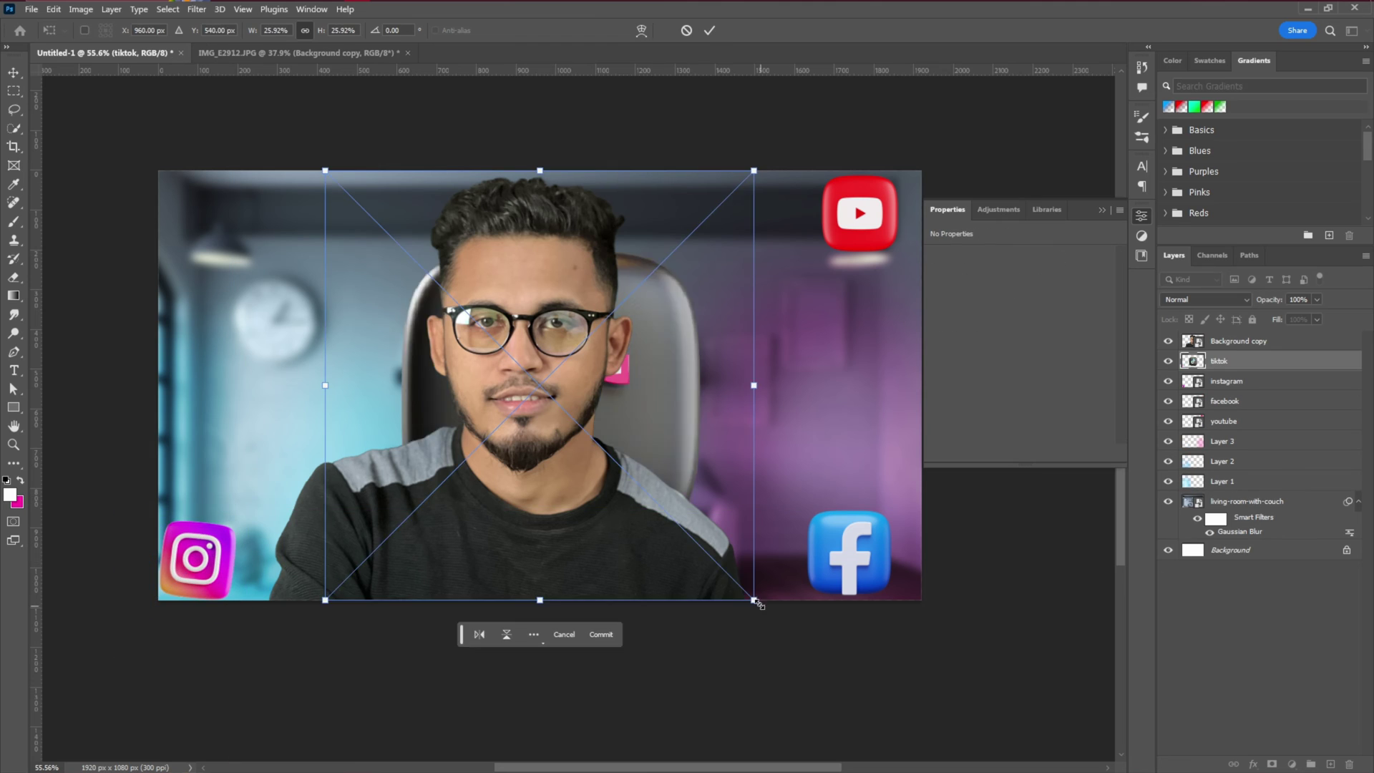
Step: Scale the placed tiktok image to about 5.87% and position it in the canvas's upper-left corner
drag(755, 600, 432, 277)
drag(387, 237, 258, 234)
drag(303, 278, 285, 259)
drag(253, 231, 222, 217)
drag(254, 249, 262, 258)
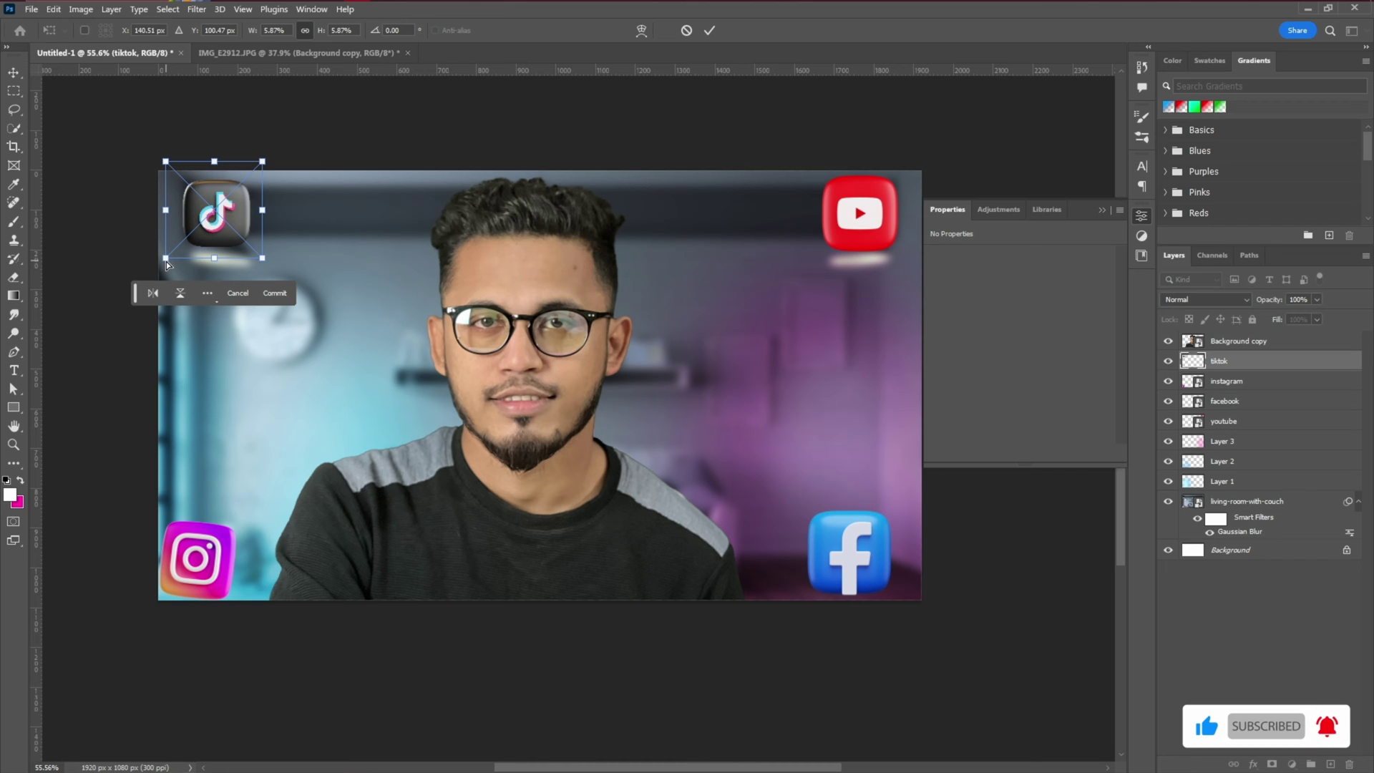
click(272, 293)
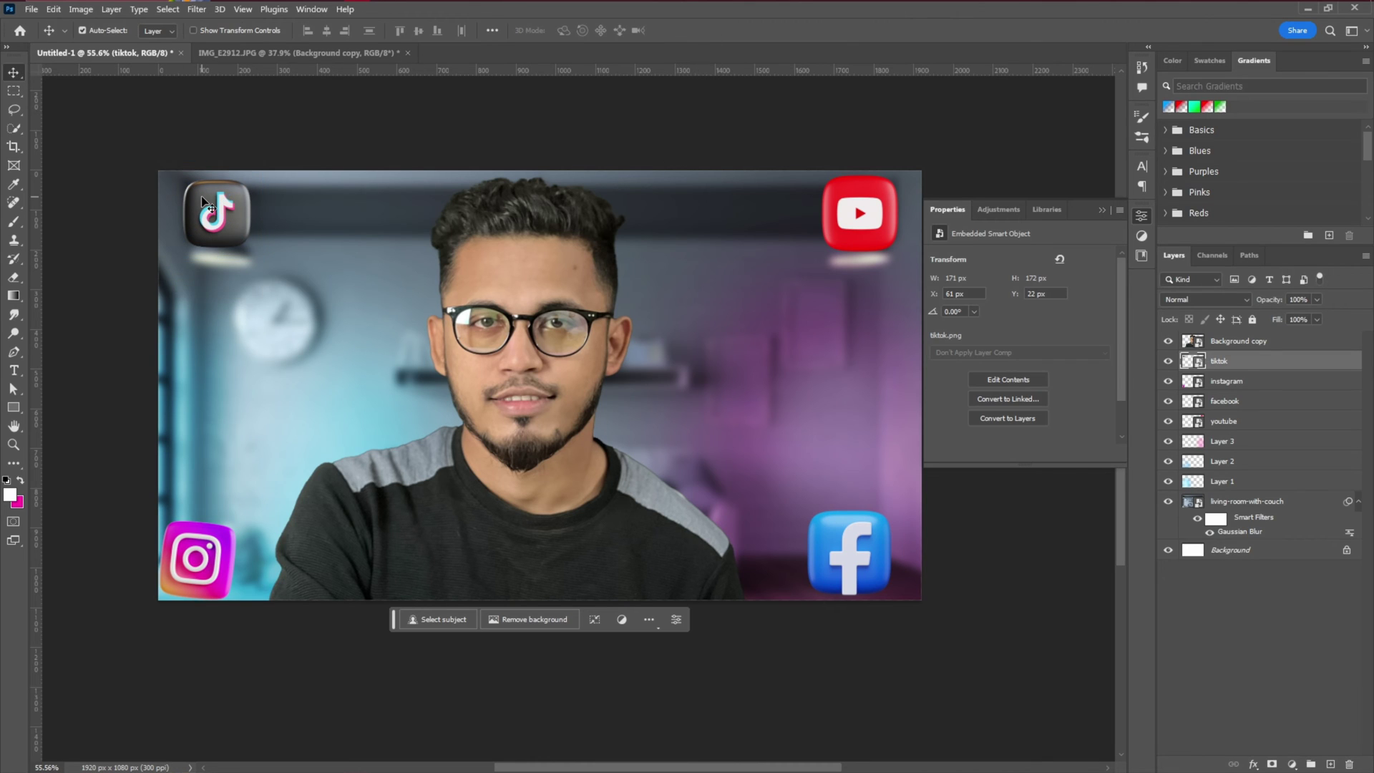
Step: Distort the tiktok icon by shifting its edge and corners so it looks tilted in perspective
key(ctrl+t)
right_click(248, 250)
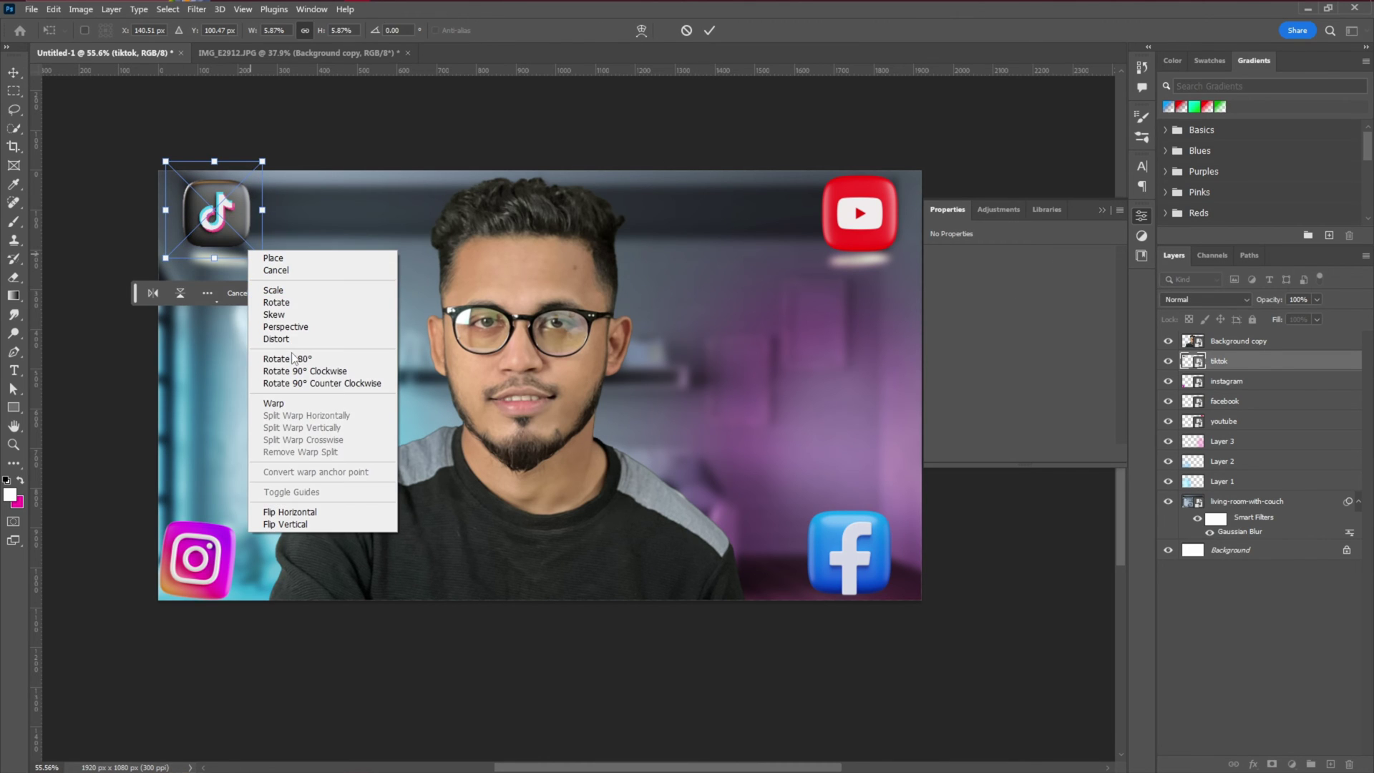
click(290, 339)
drag(214, 261, 179, 251)
drag(165, 161, 152, 161)
drag(278, 257, 249, 259)
drag(262, 161, 271, 161)
key(Return)
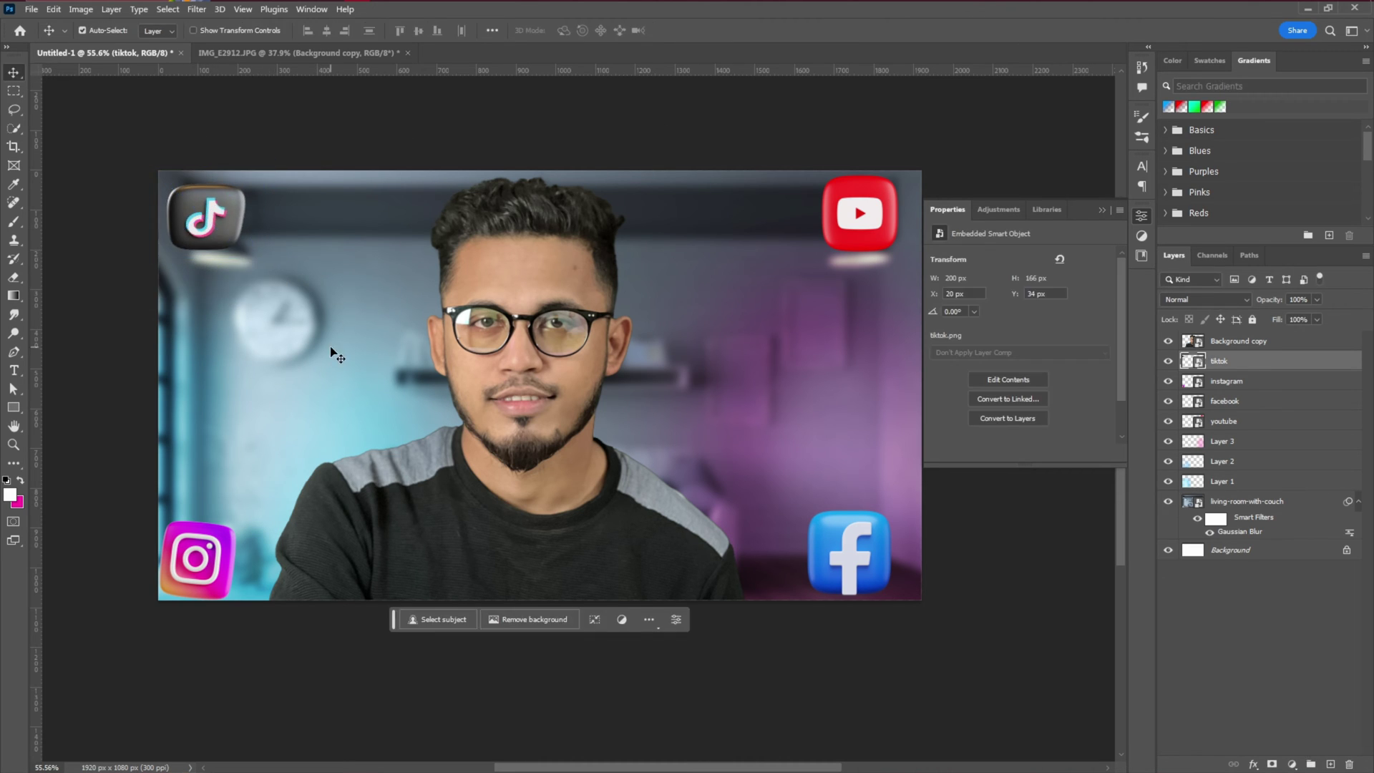
Step: Distort the youtube icon by moving its lower-left corner inward and its upper-right corner upward for a tilted look
click(868, 218)
key(ctrl+t)
drag(799, 272, 814, 258)
drag(922, 151, 924, 137)
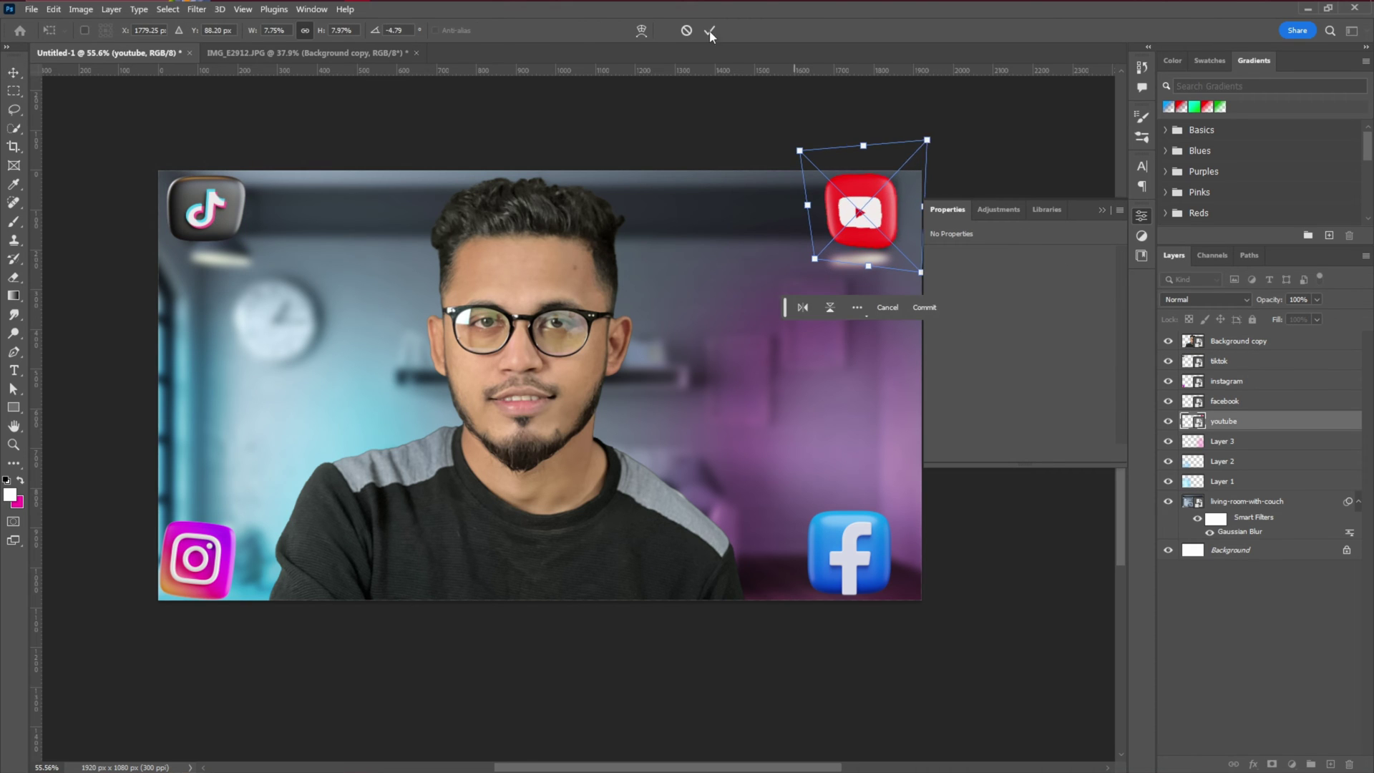
click(709, 30)
Step: Slightly transform the facebook icon from its upper-left corner and nudge the instagram icon up and toward the canvas's left edge
click(846, 545)
key(ctrl+t)
drag(787, 488, 794, 491)
click(709, 30)
click(212, 546)
drag(212, 550, 209, 548)
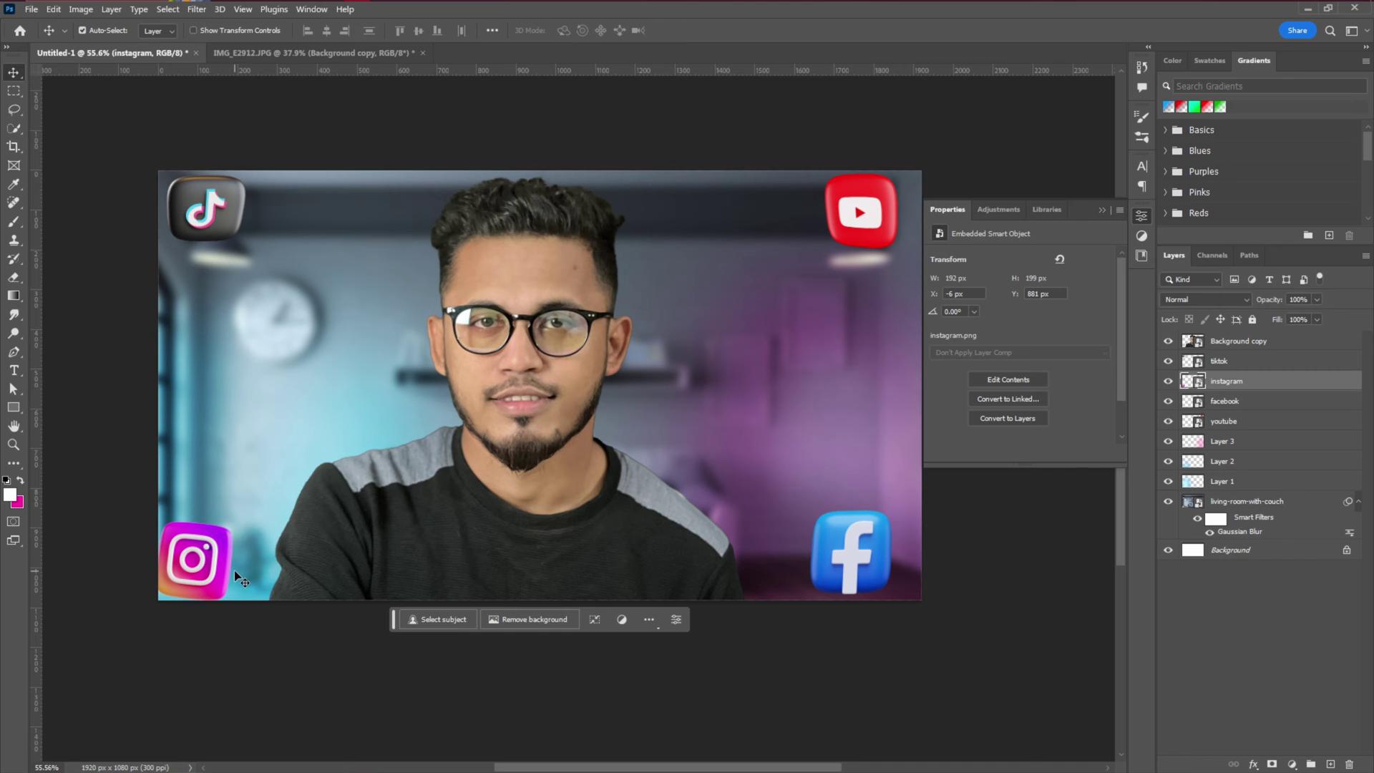
Step: Apply a Motion Blur to the tiktok icon with an angle of 0° and a distance of 23 pixels
click(202, 219)
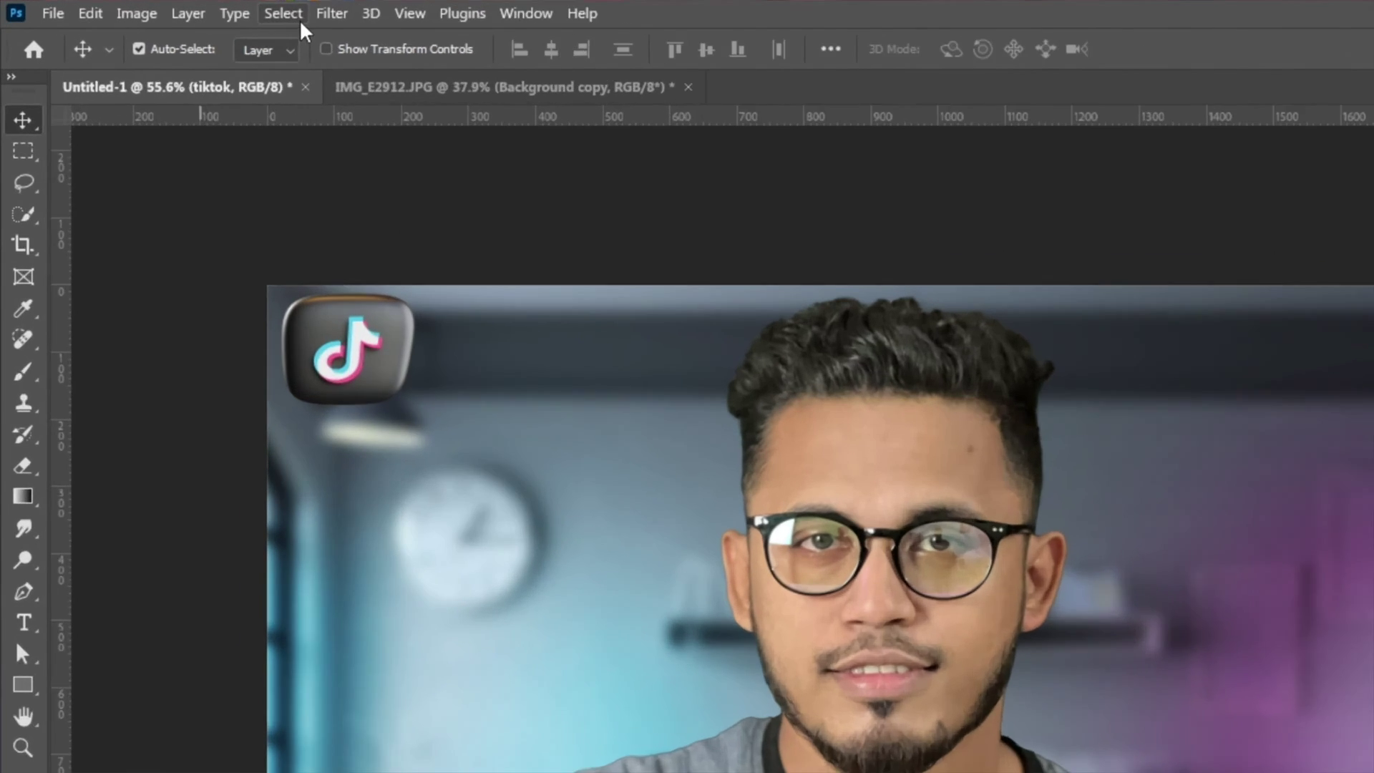
click(197, 9)
mouse_move(221, 192)
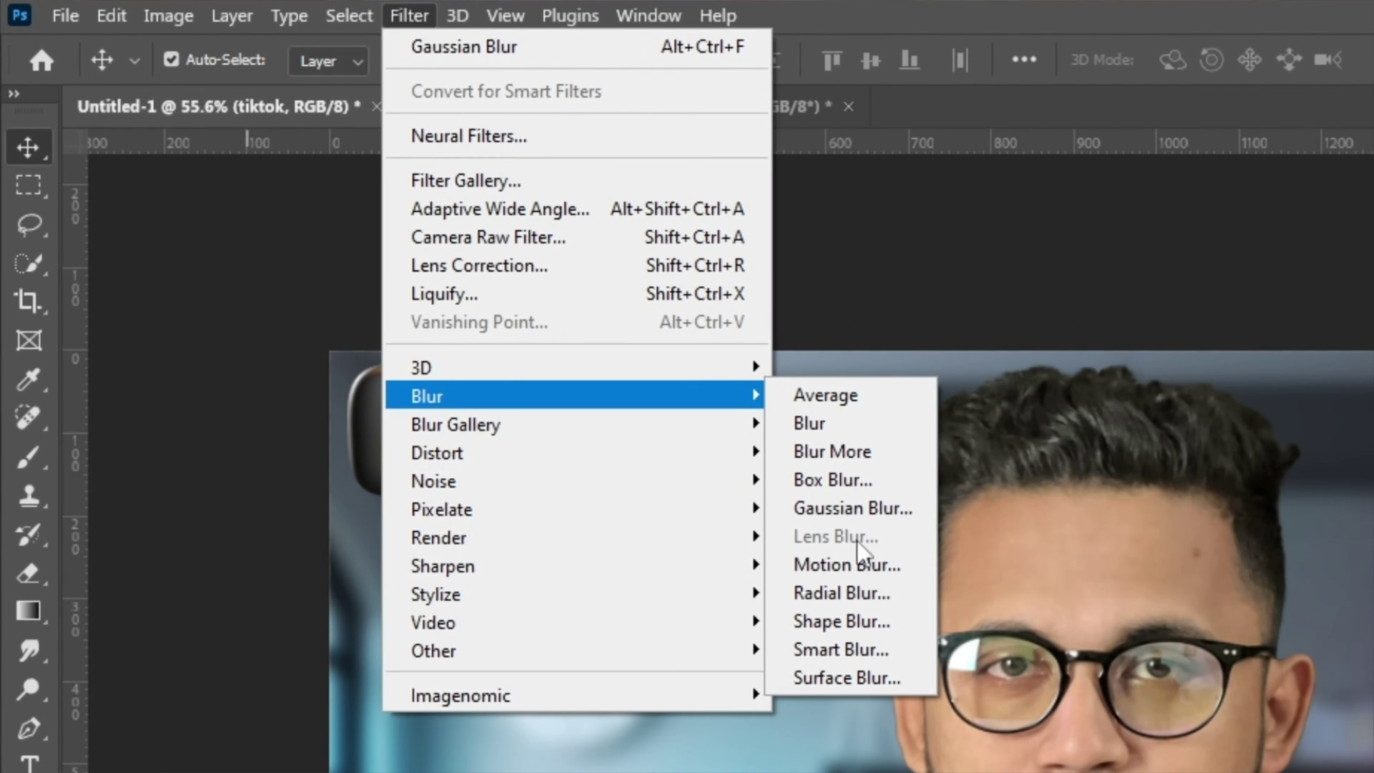
click(859, 566)
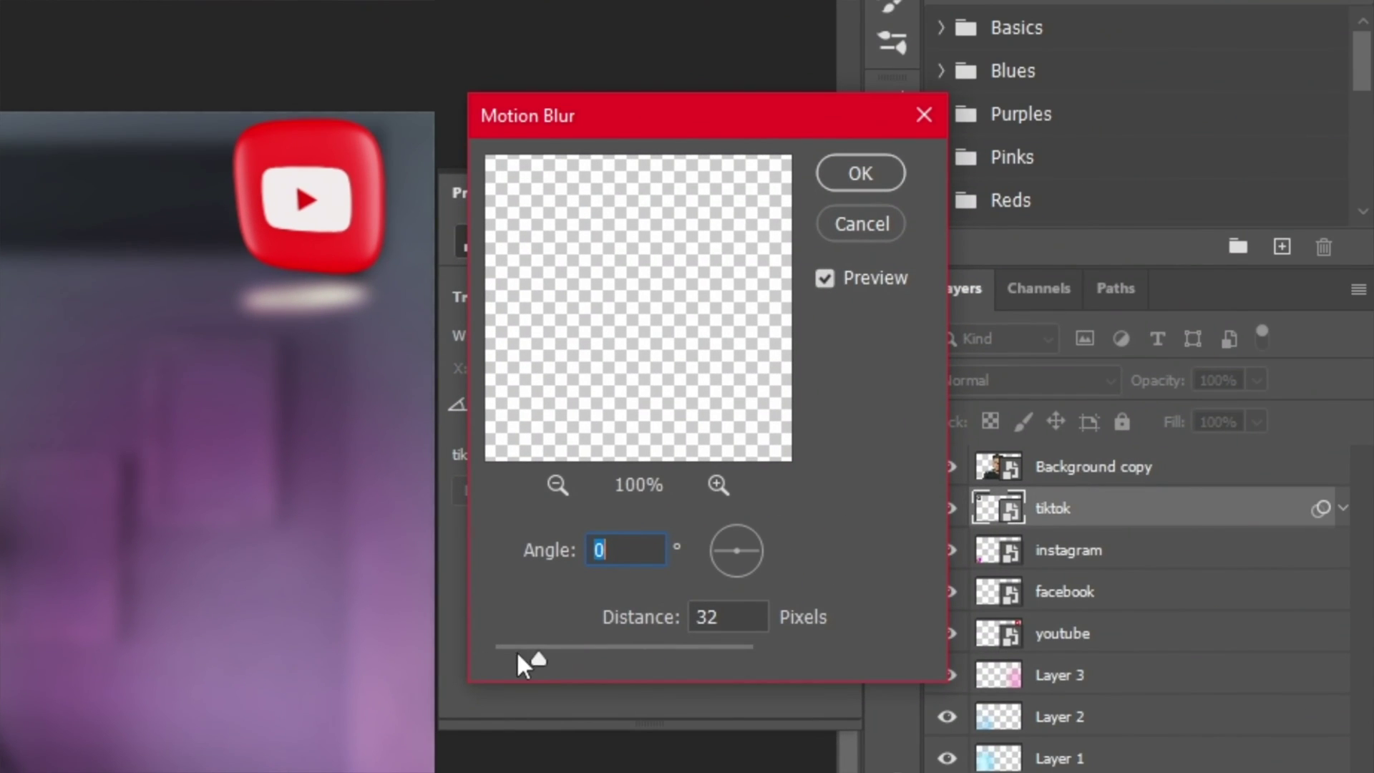
drag(516, 653, 527, 652)
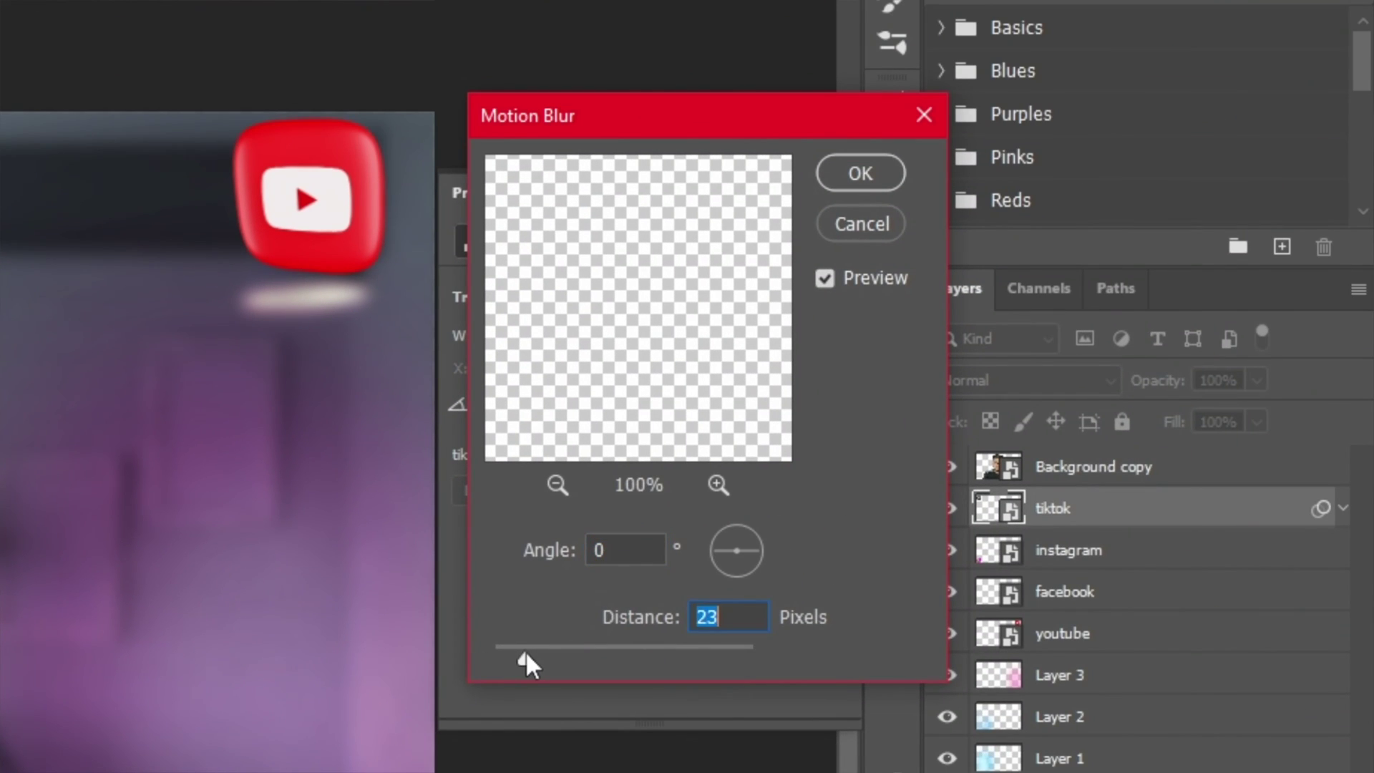
click(859, 175)
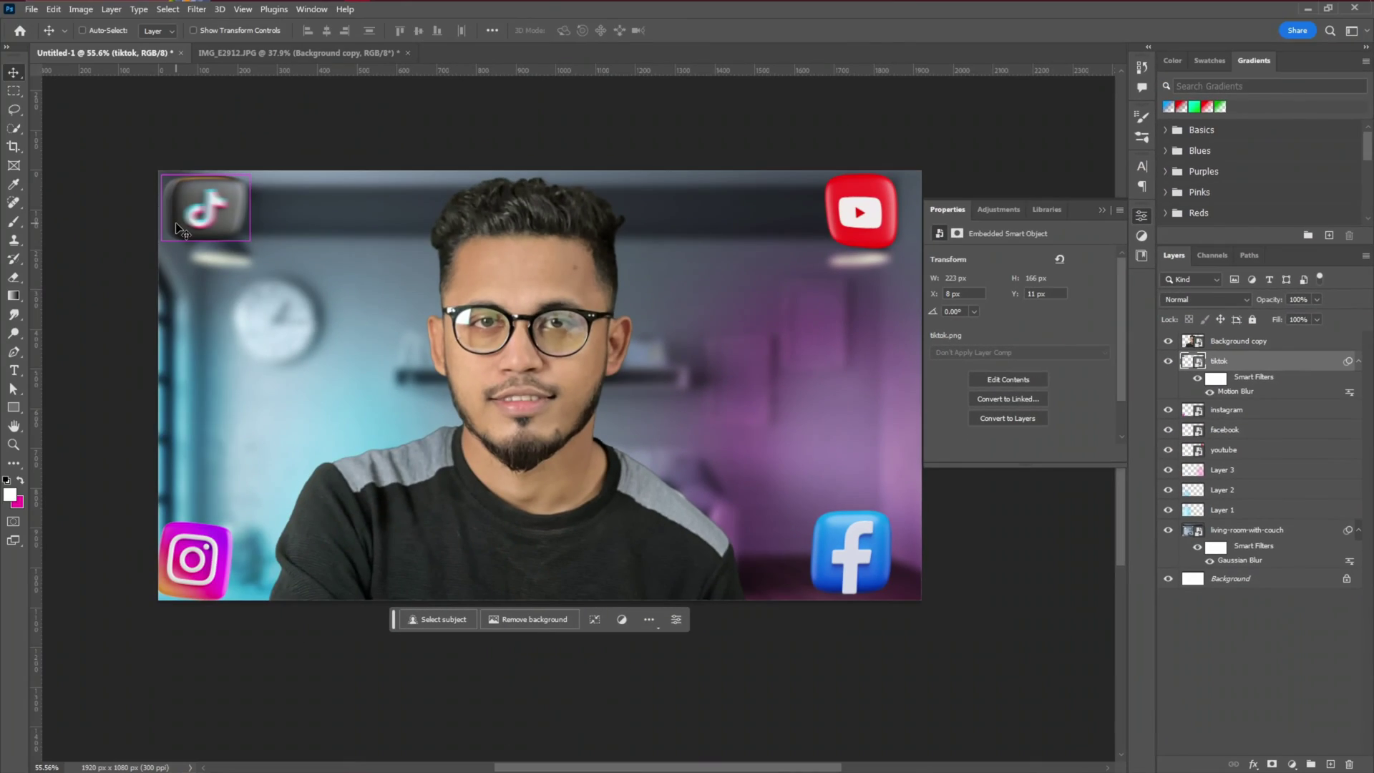
Step: Enlarge the blurred tiktok icon slightly and shift it down and inward from the canvas corner
key(ctrl+t)
key(Return)
drag(142, 153, 139, 142)
drag(221, 198, 236, 216)
click(709, 30)
Step: Apply the same Motion Blur, angle 0° and distance 23 pixels, to the youtube, facebook and instagram icons
click(889, 226)
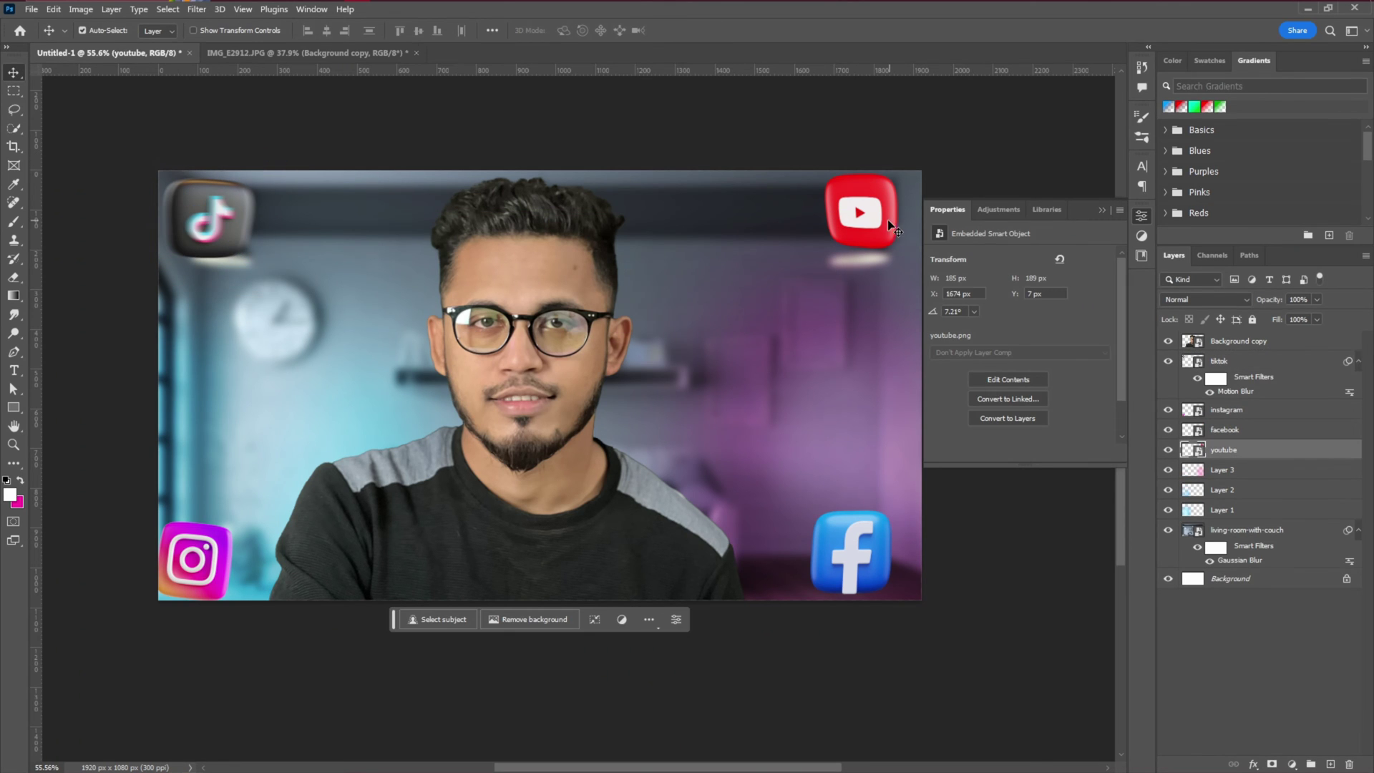
click(195, 10)
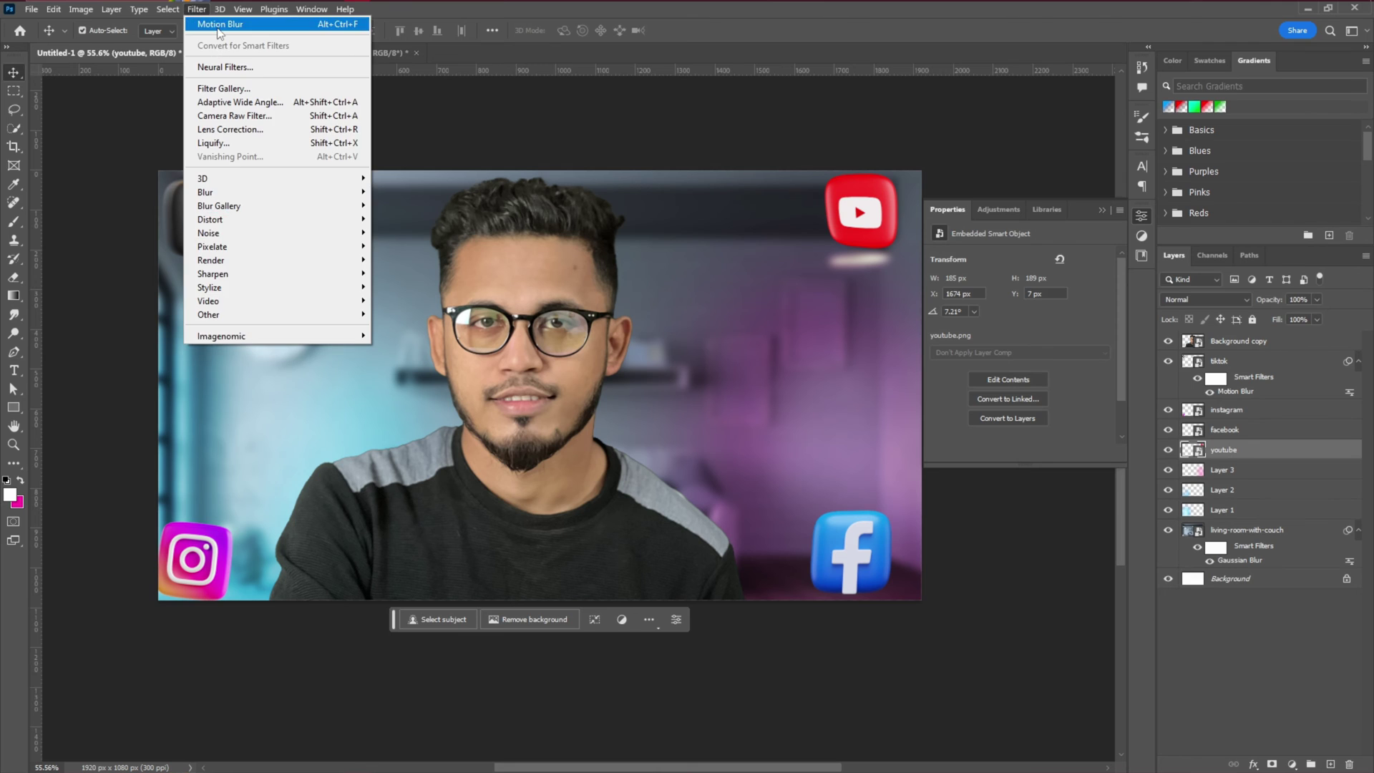
click(215, 24)
click(1127, 201)
click(852, 552)
click(195, 10)
click(215, 24)
click(1127, 201)
click(182, 590)
key(ctrl+alt+f)
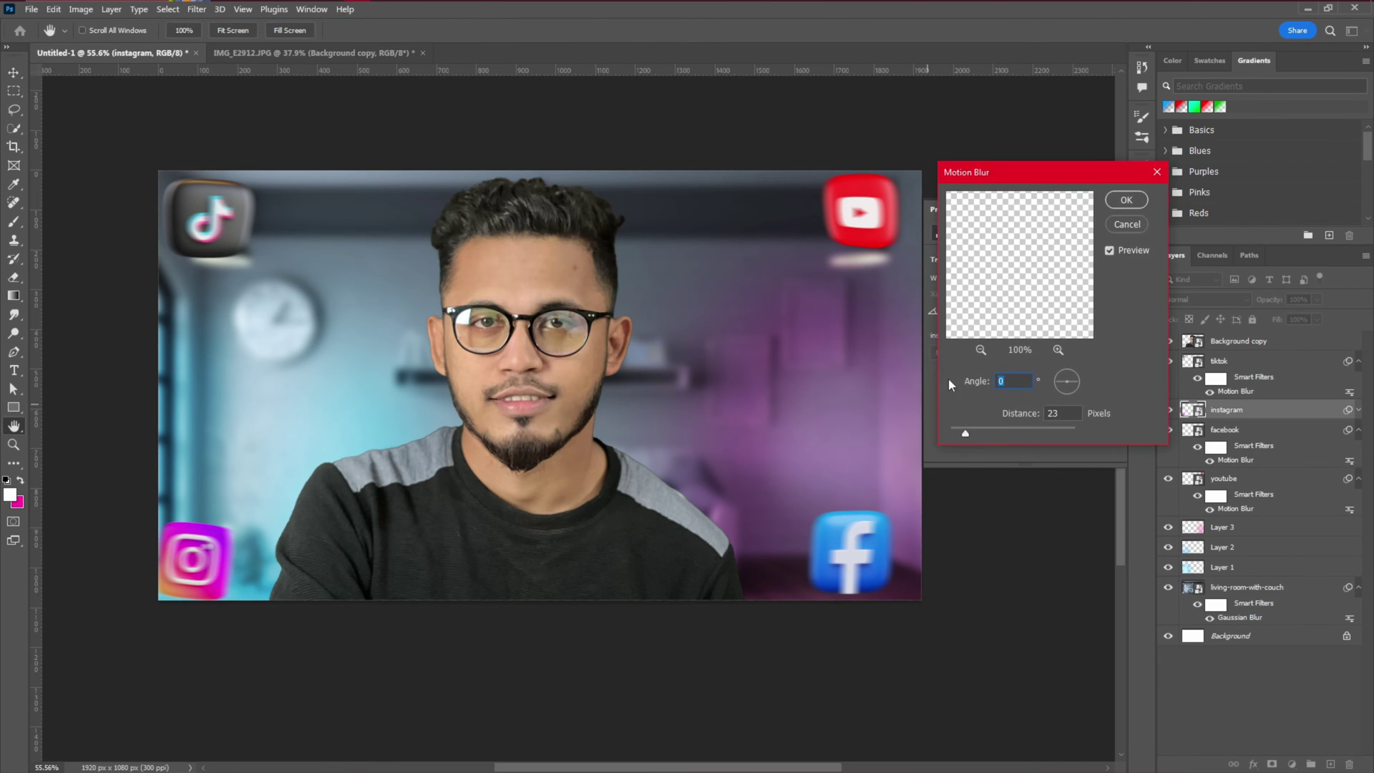
click(1127, 201)
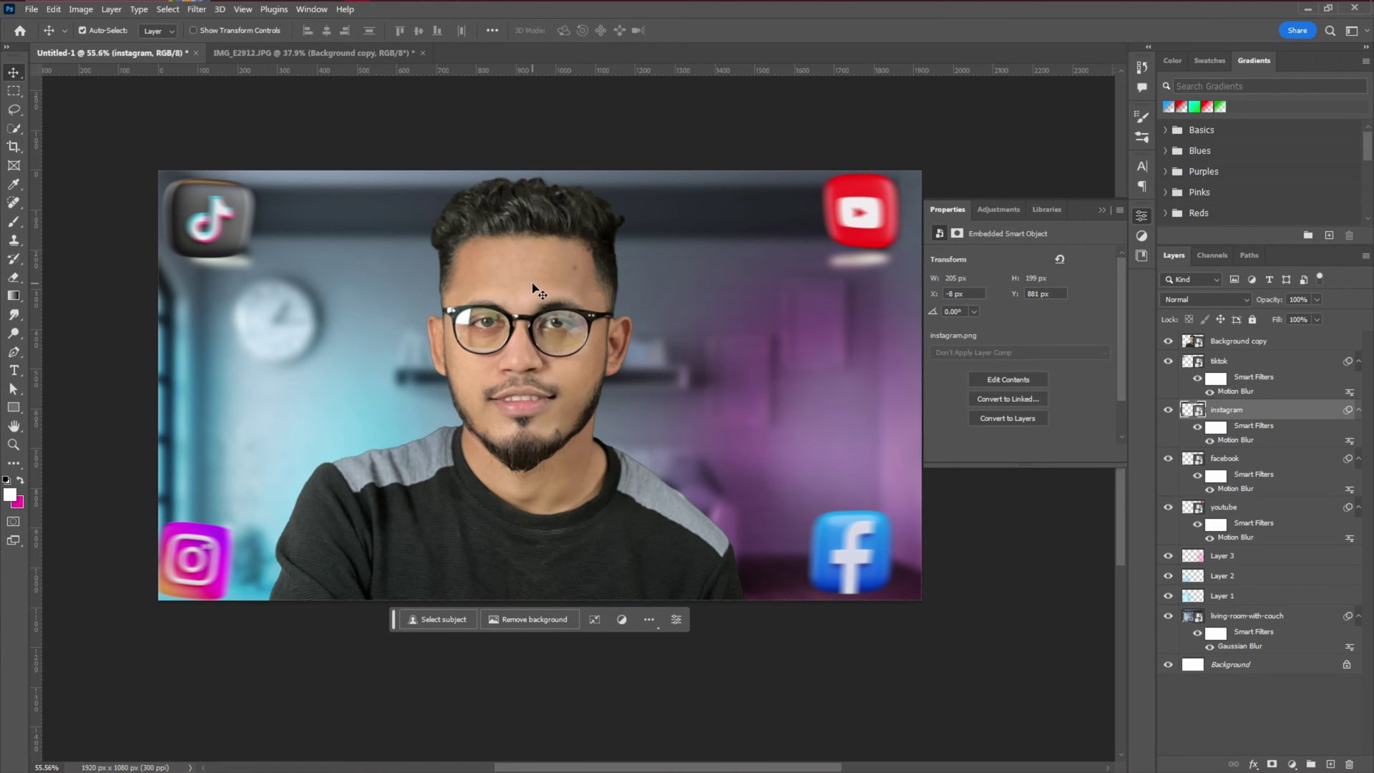
Step: Place the arrow image Untitled-1.png from the project folder into the document and flip it vertically
click(279, 10)
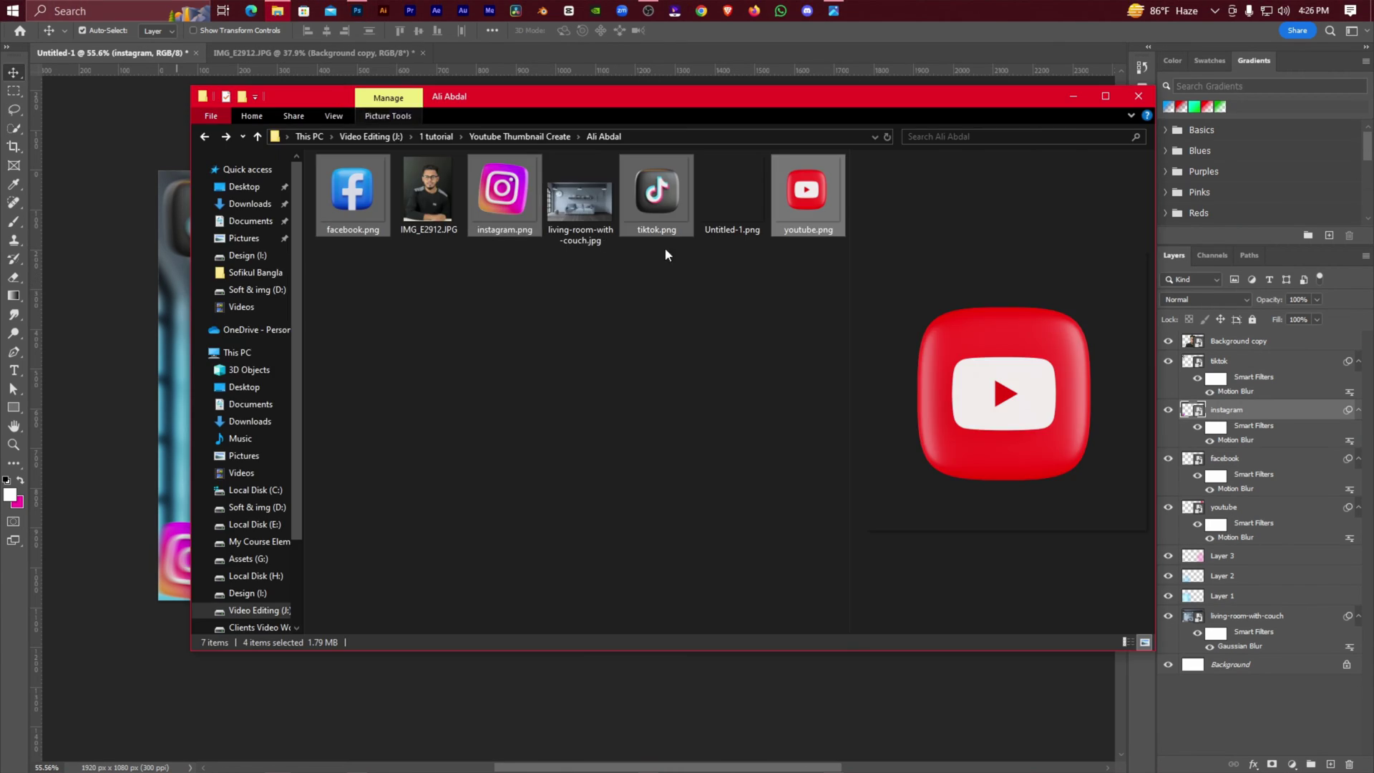
drag(729, 195, 598, 333)
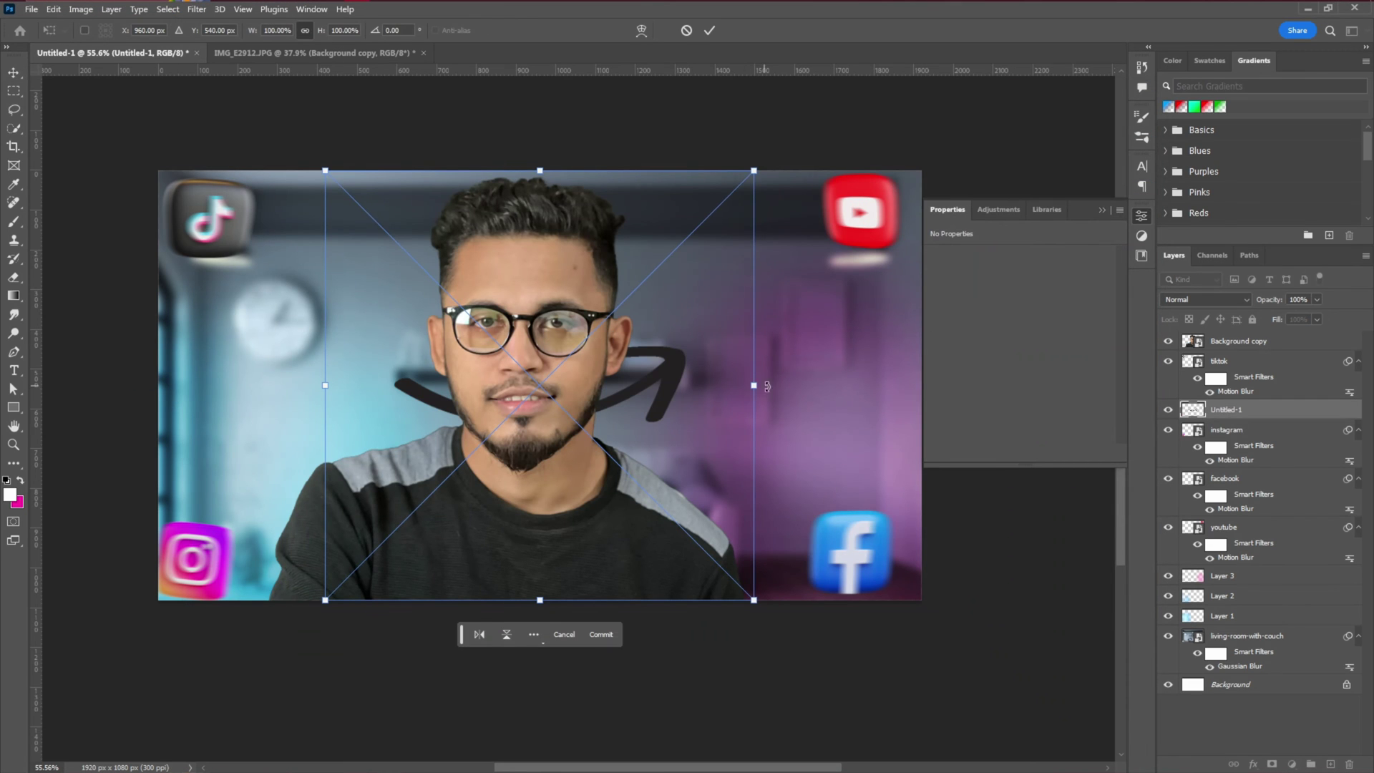
drag(806, 391, 771, 445)
key(ctrl+z)
right_click(642, 355)
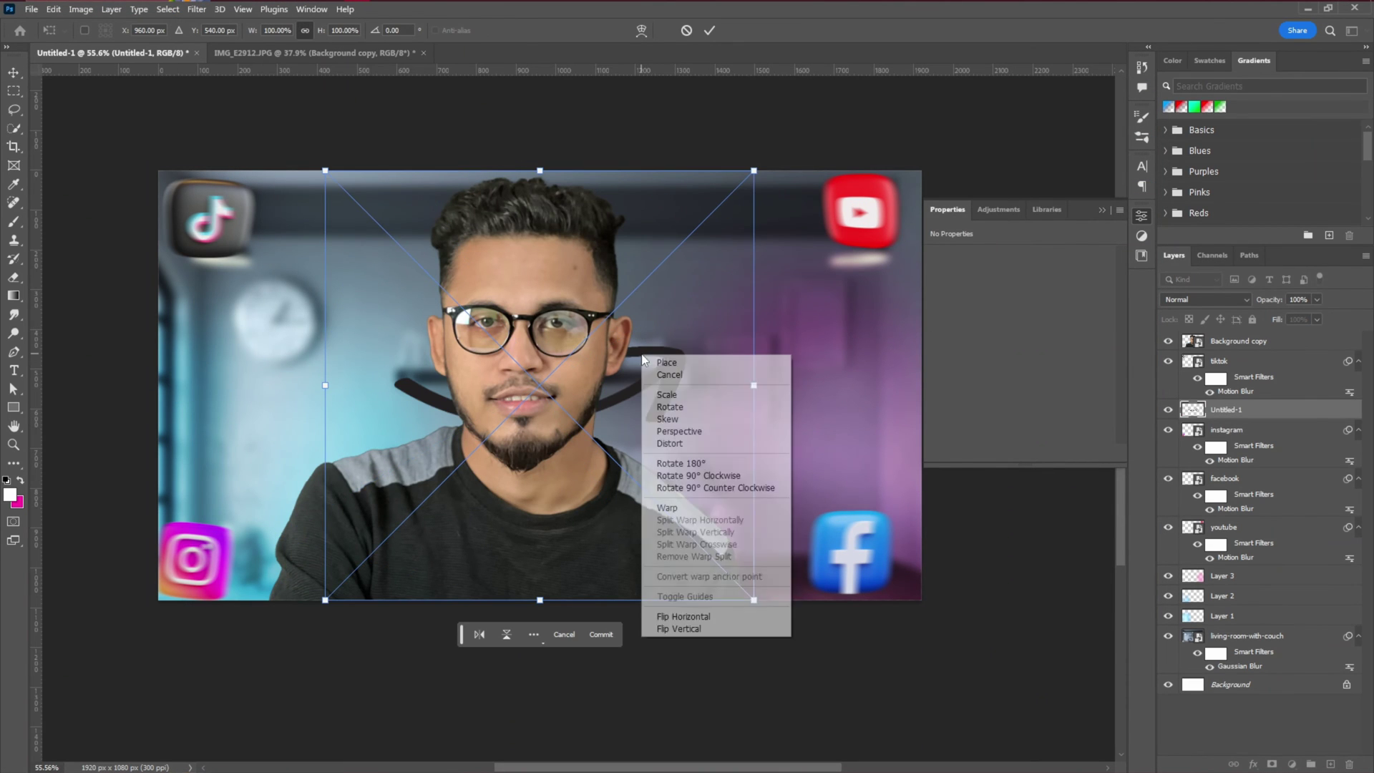
click(678, 629)
Step: Enlarge the arrow to about 160%, rotate it about -4.09° and position it arching behind the man's head
drag(621, 400, 627, 308)
drag(767, 295, 867, 294)
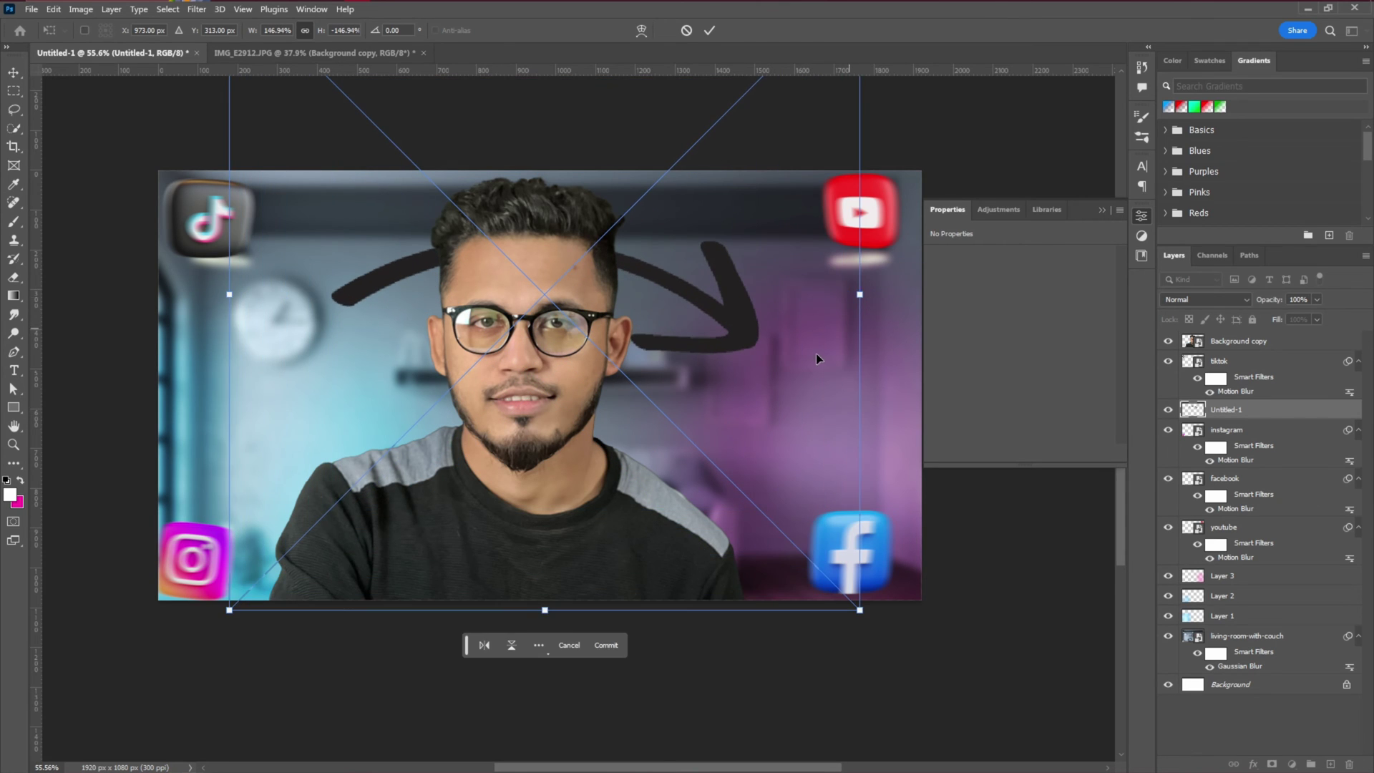
drag(737, 335, 744, 318)
drag(866, 278, 895, 278)
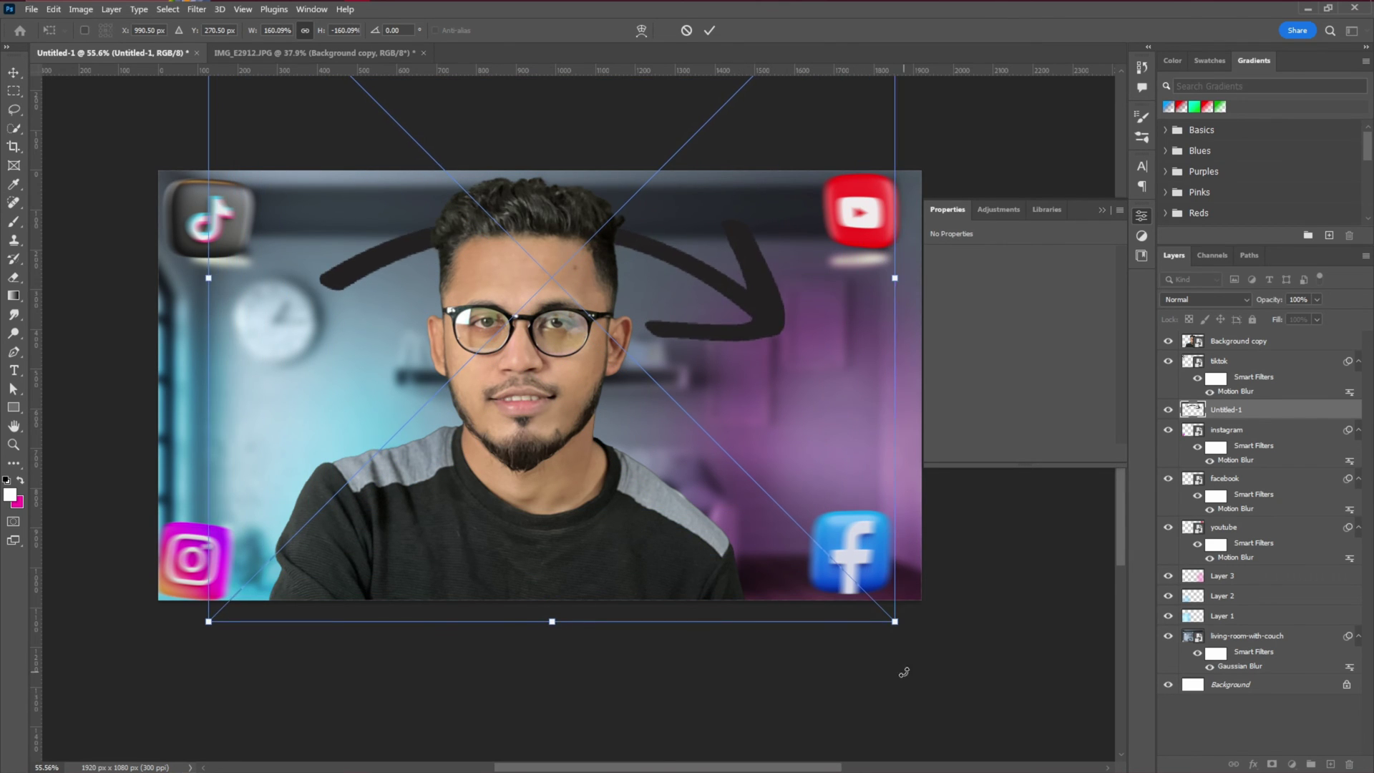
drag(903, 672, 930, 646)
drag(679, 297, 678, 294)
click(709, 31)
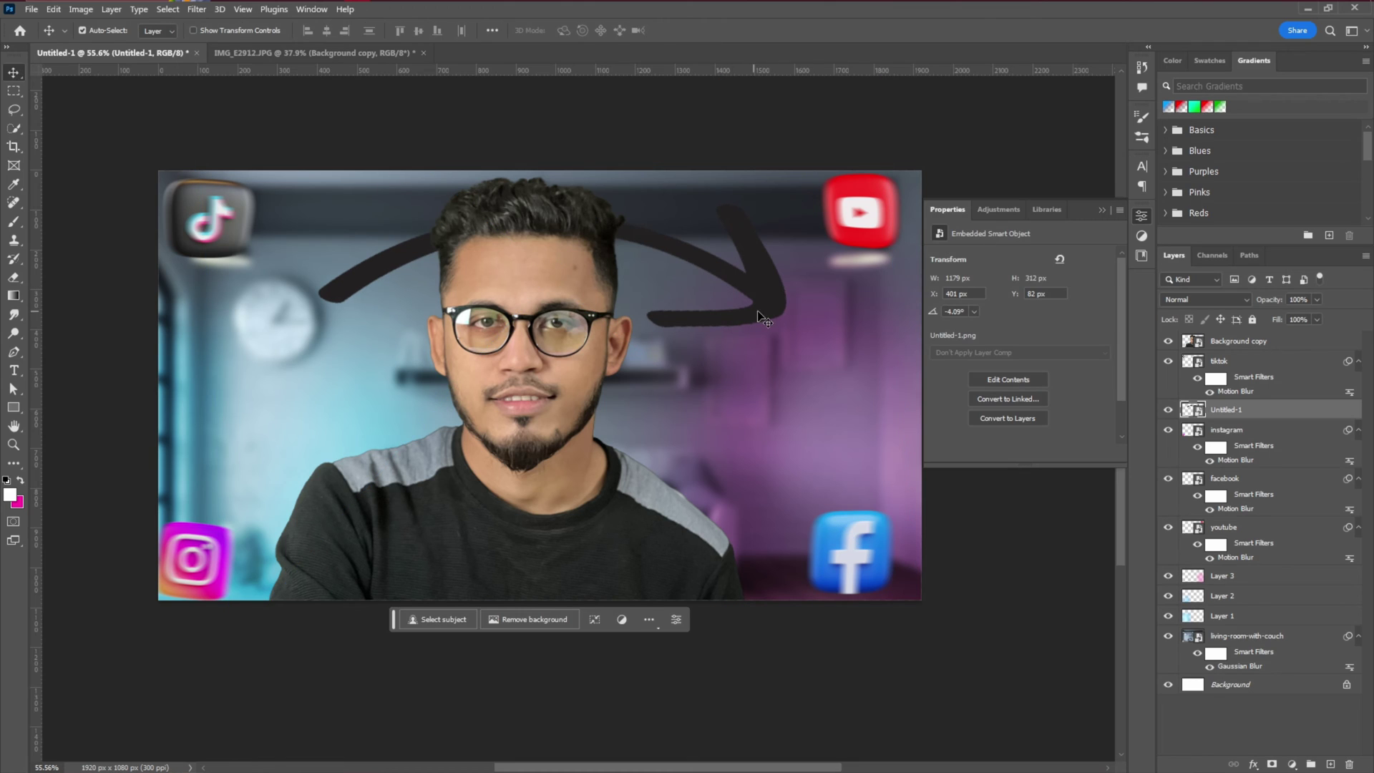
drag(757, 310, 756, 306)
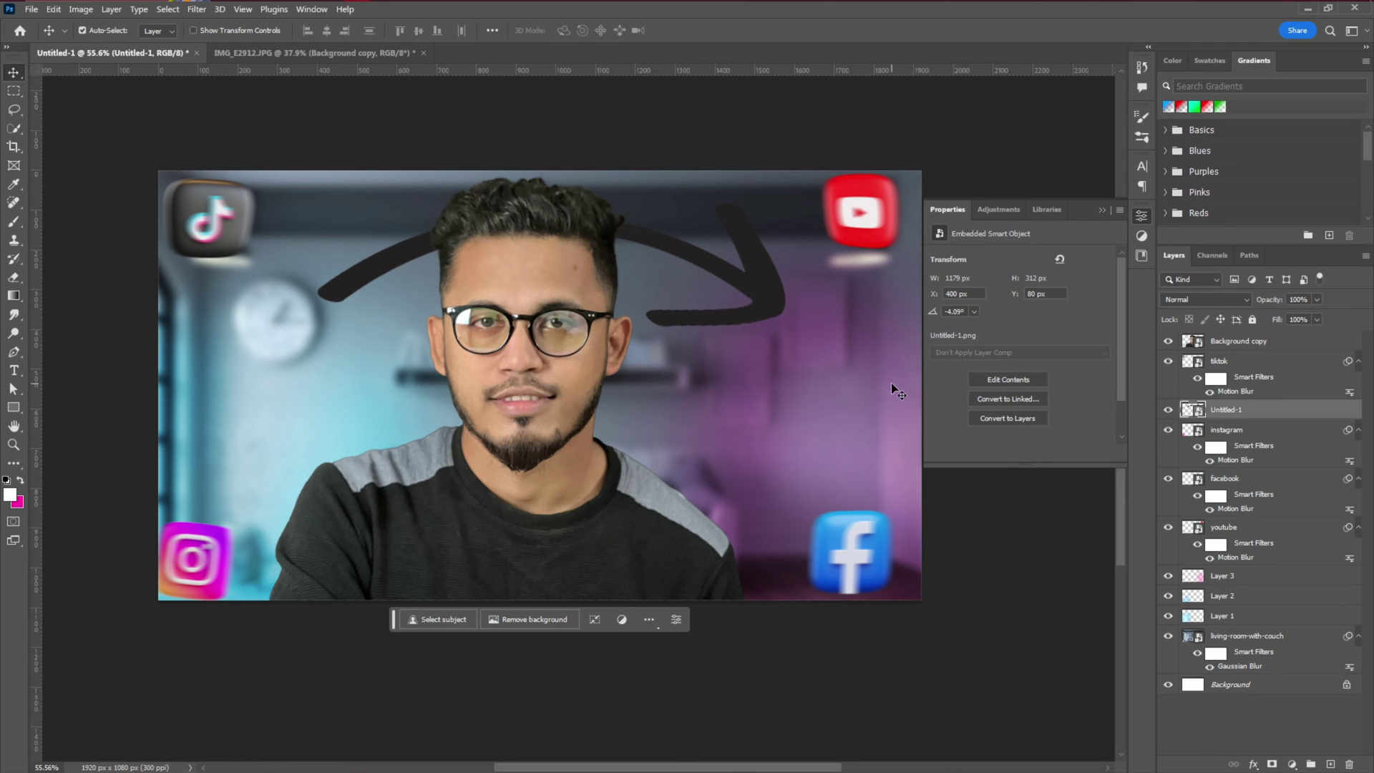
Step: Add a layer mask to the arrow layer and set up a small black brush with 100% opacity and 100% hardness
click(1272, 765)
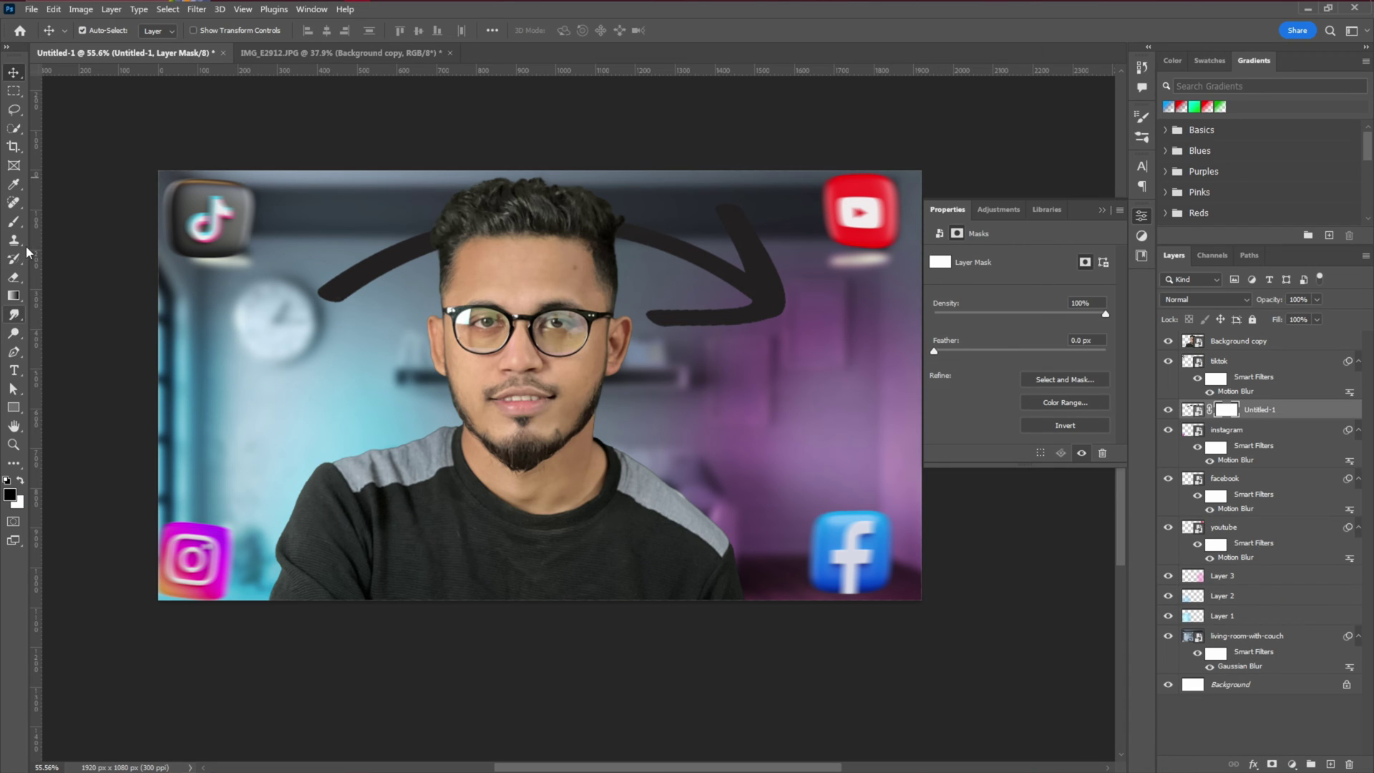
click(14, 221)
right_click(615, 359)
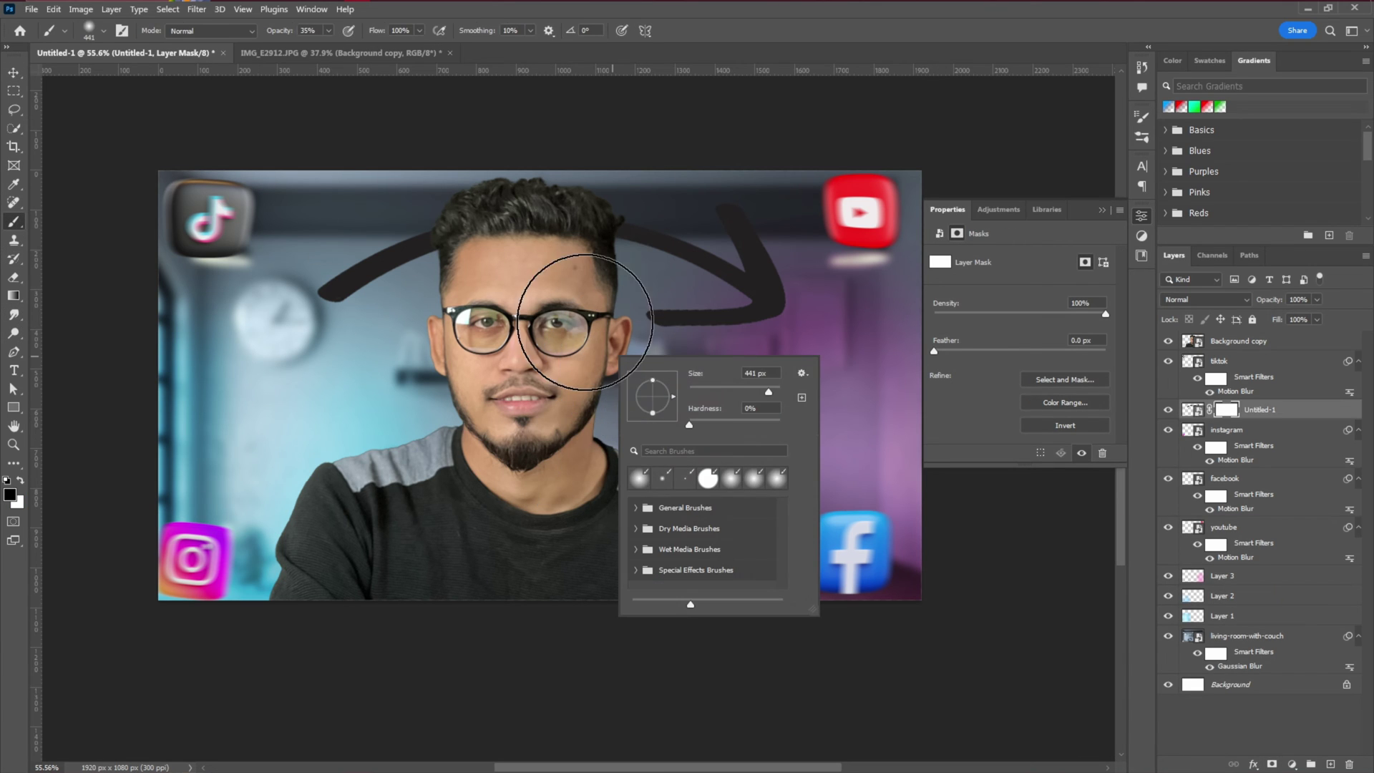
mouse_move(274, 32)
mouse_down()
mouse_move(647, 90)
mouse_move(680, 214)
mouse_up()
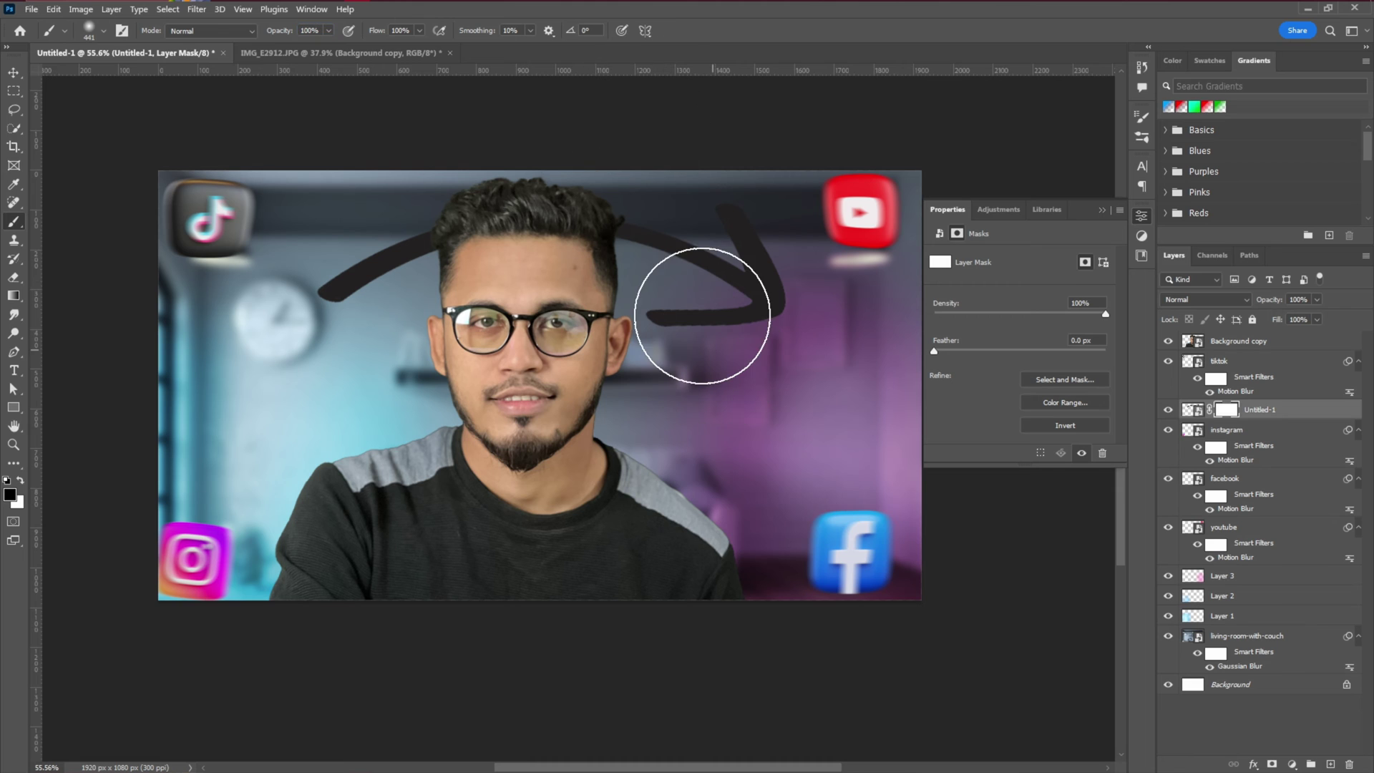
right_click(702, 316)
drag(857, 388, 870, 387)
alt+right_click(653, 341)
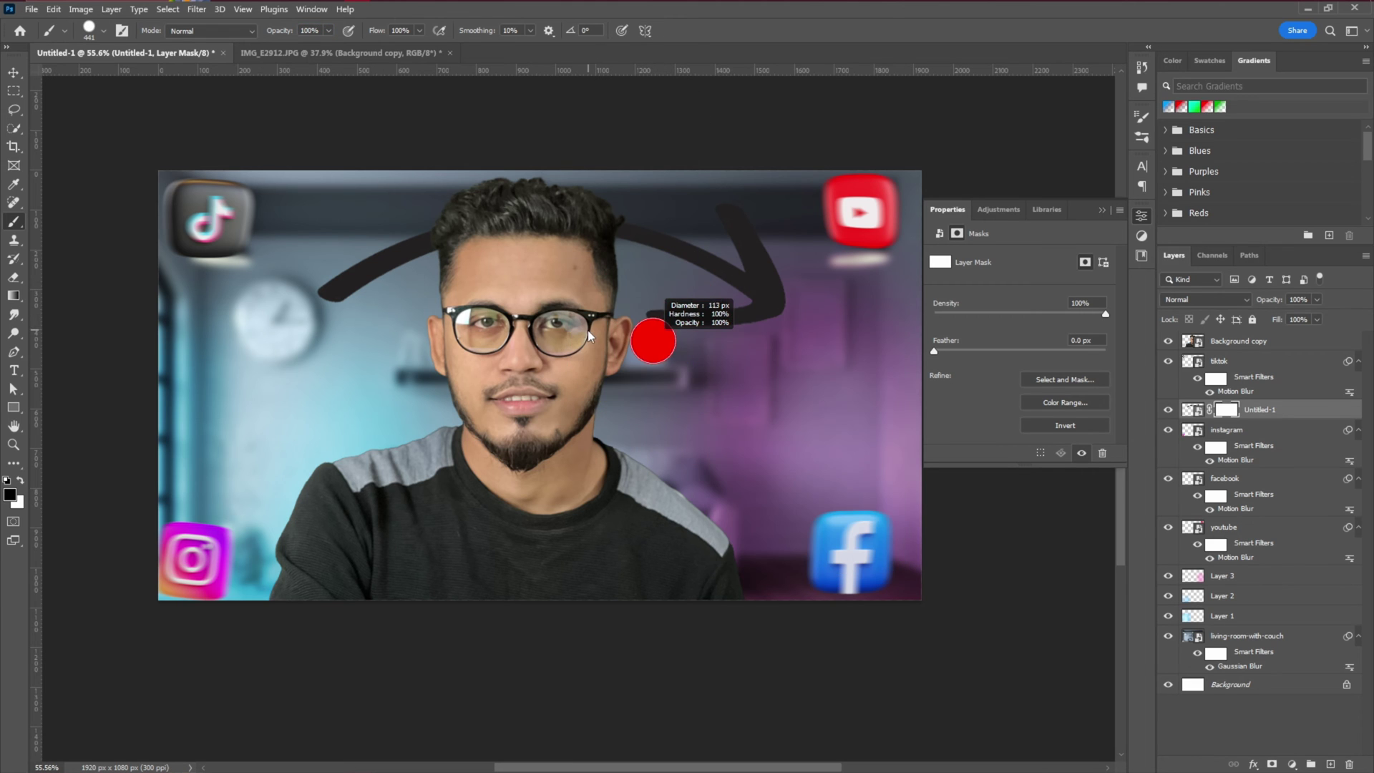
Step: Trim the end of the arrowhead's lower stroke on the layer mask, using a 50 px black brush
drag(633, 329, 740, 344)
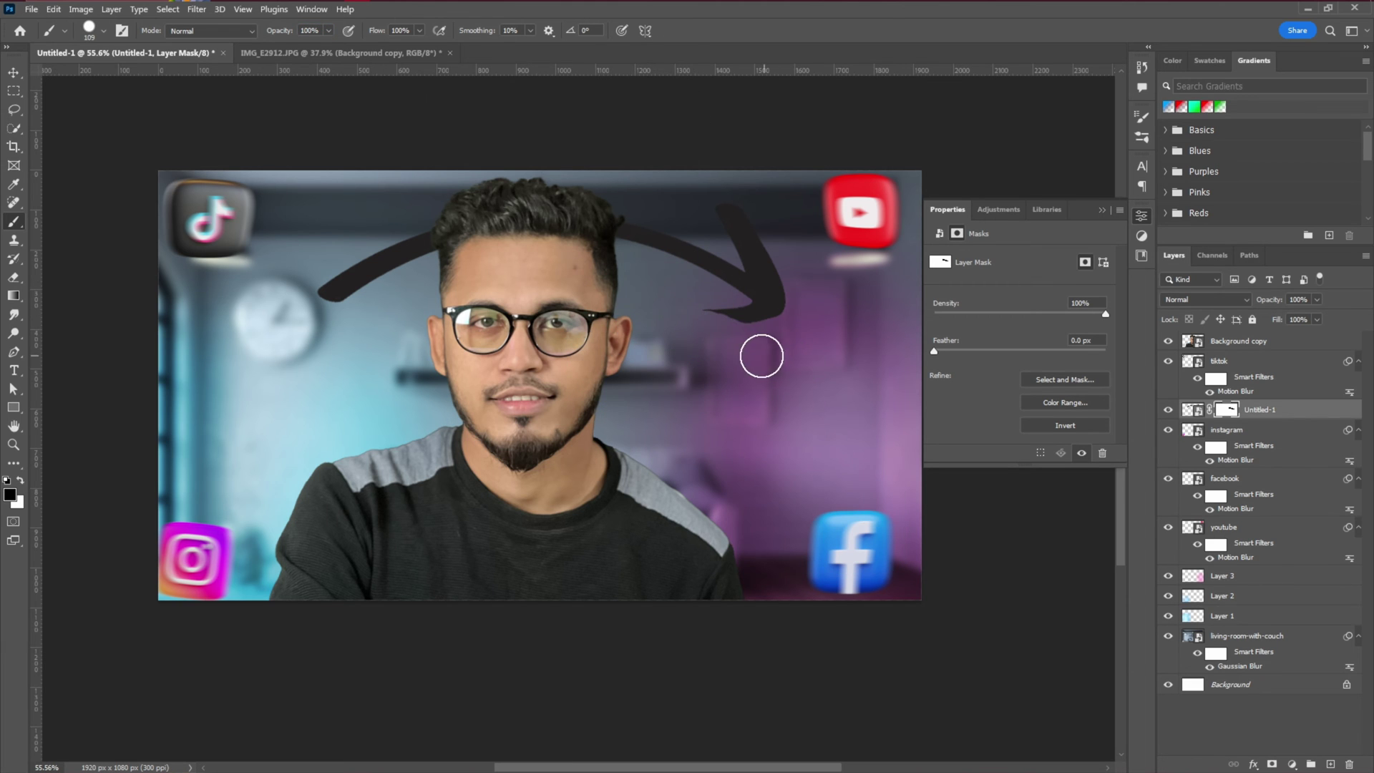
key(ctrl+z)
scroll(710, 338, up, 10)
key(bracketleft)
key(bracketleft)
key(bracketleft)
key(bracketleft)
key(bracketleft)
key(bracketleft)
drag(670, 228, 702, 328)
drag(519, 279, 604, 283)
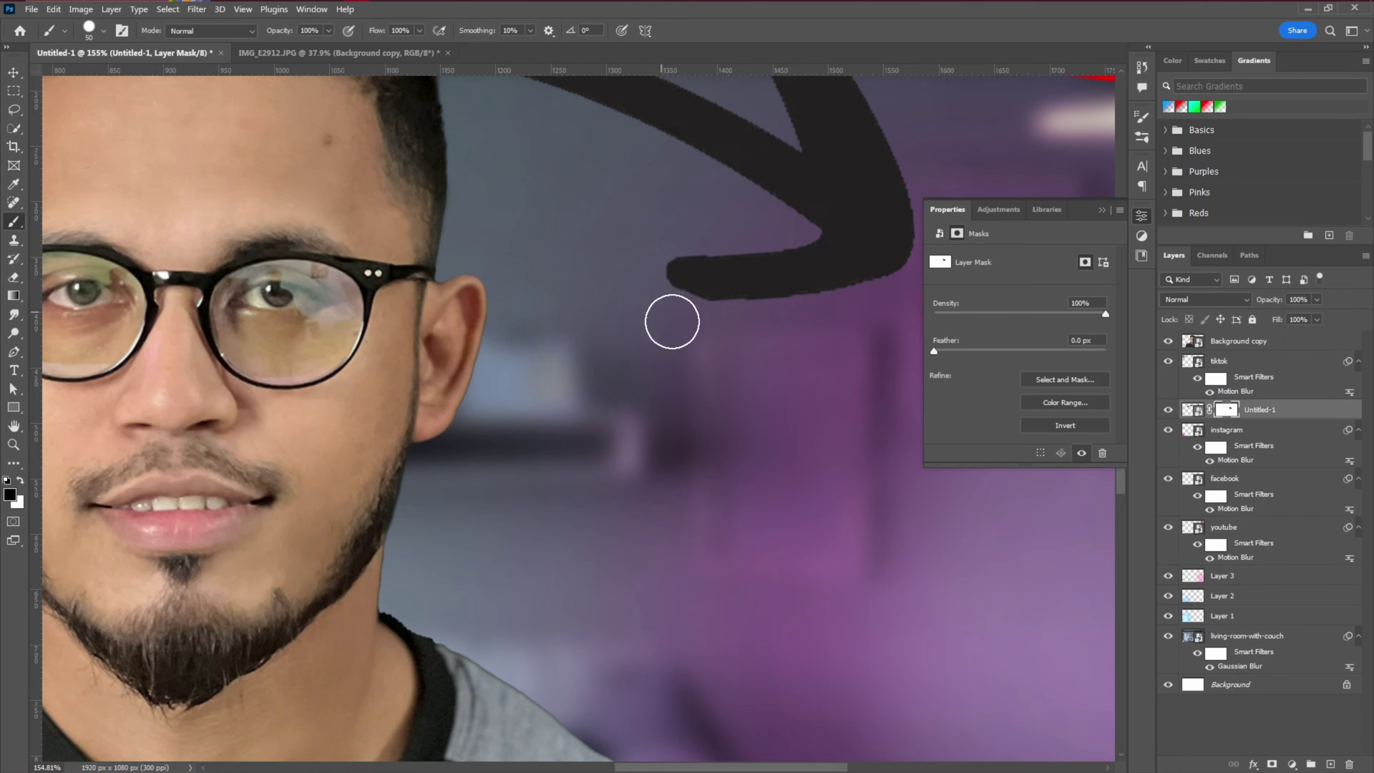
Step: Add a solid white (ffffff) Color Overlay effect to the arrow layer
scroll(629, 255, down, 5)
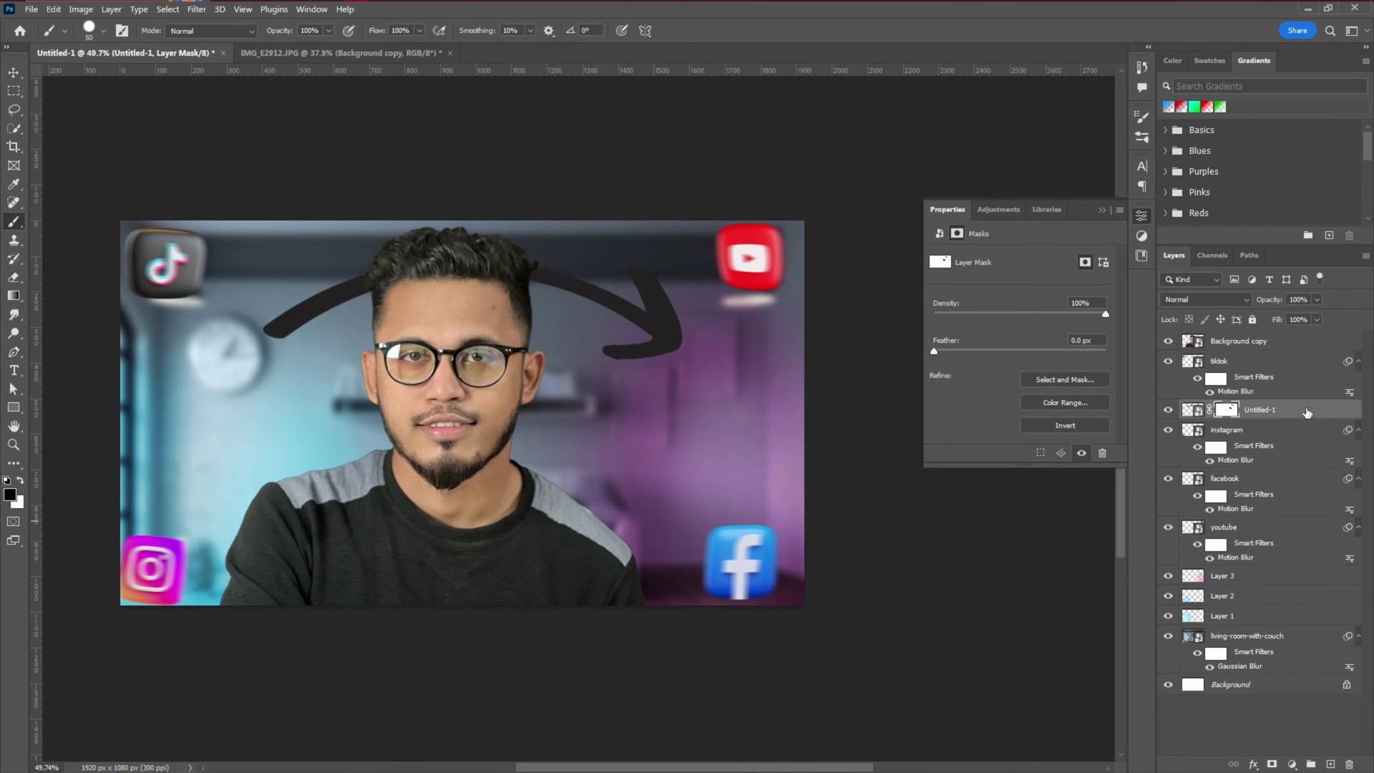
double_click(1307, 413)
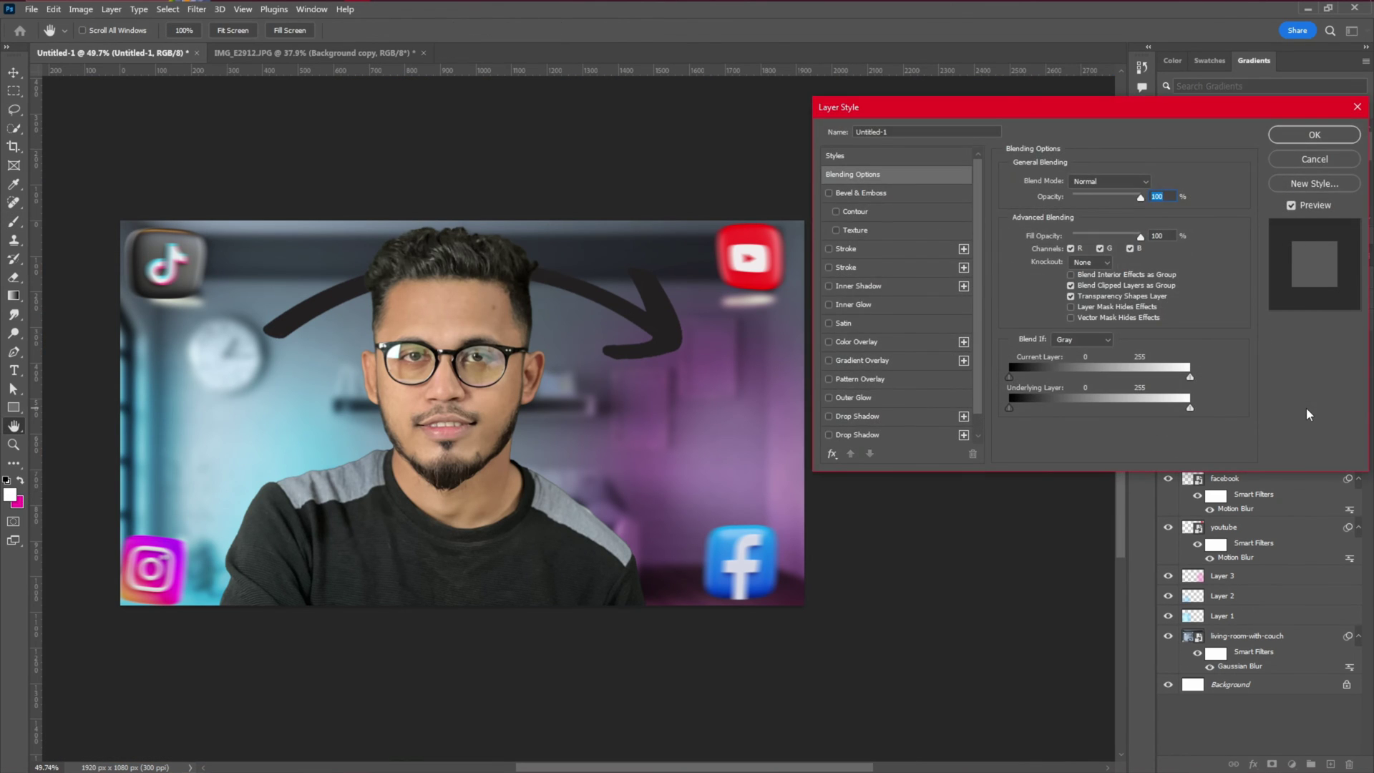
click(830, 342)
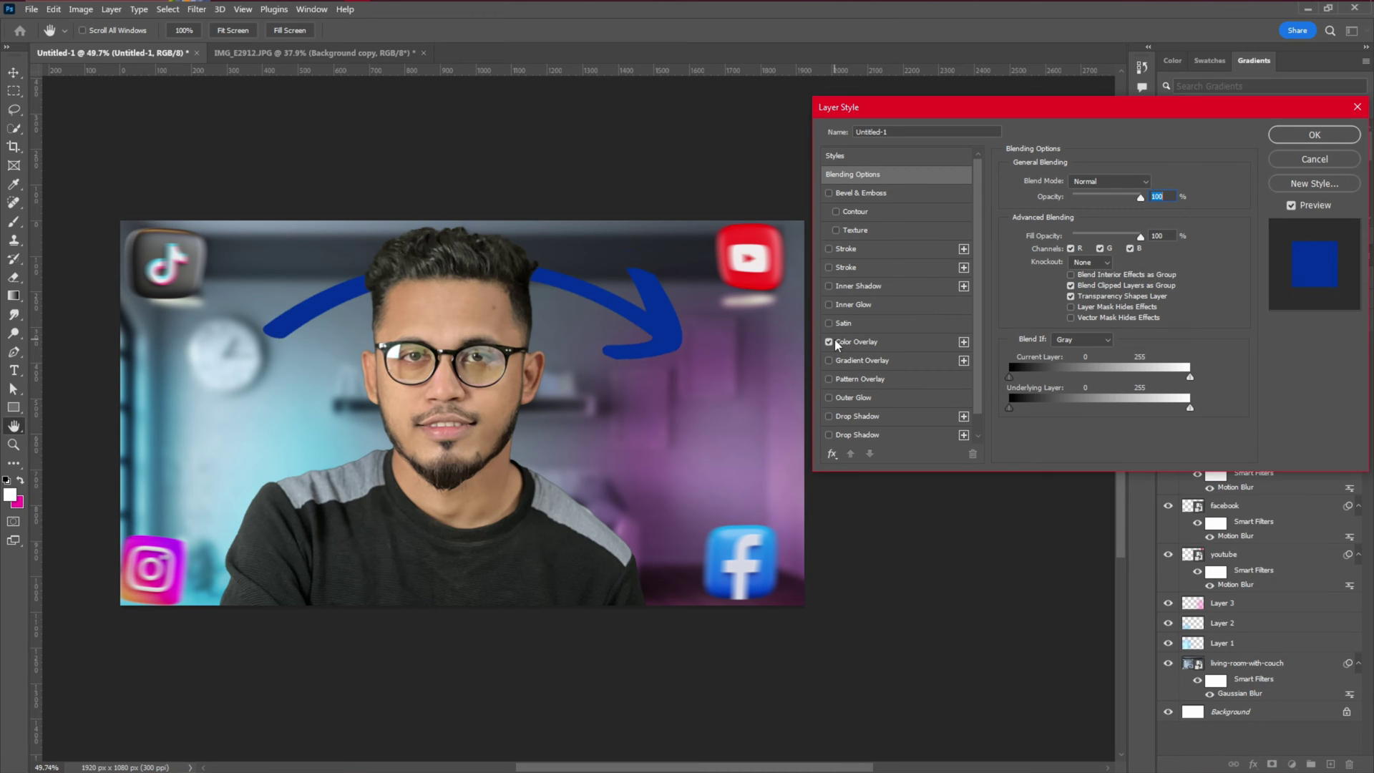
click(886, 343)
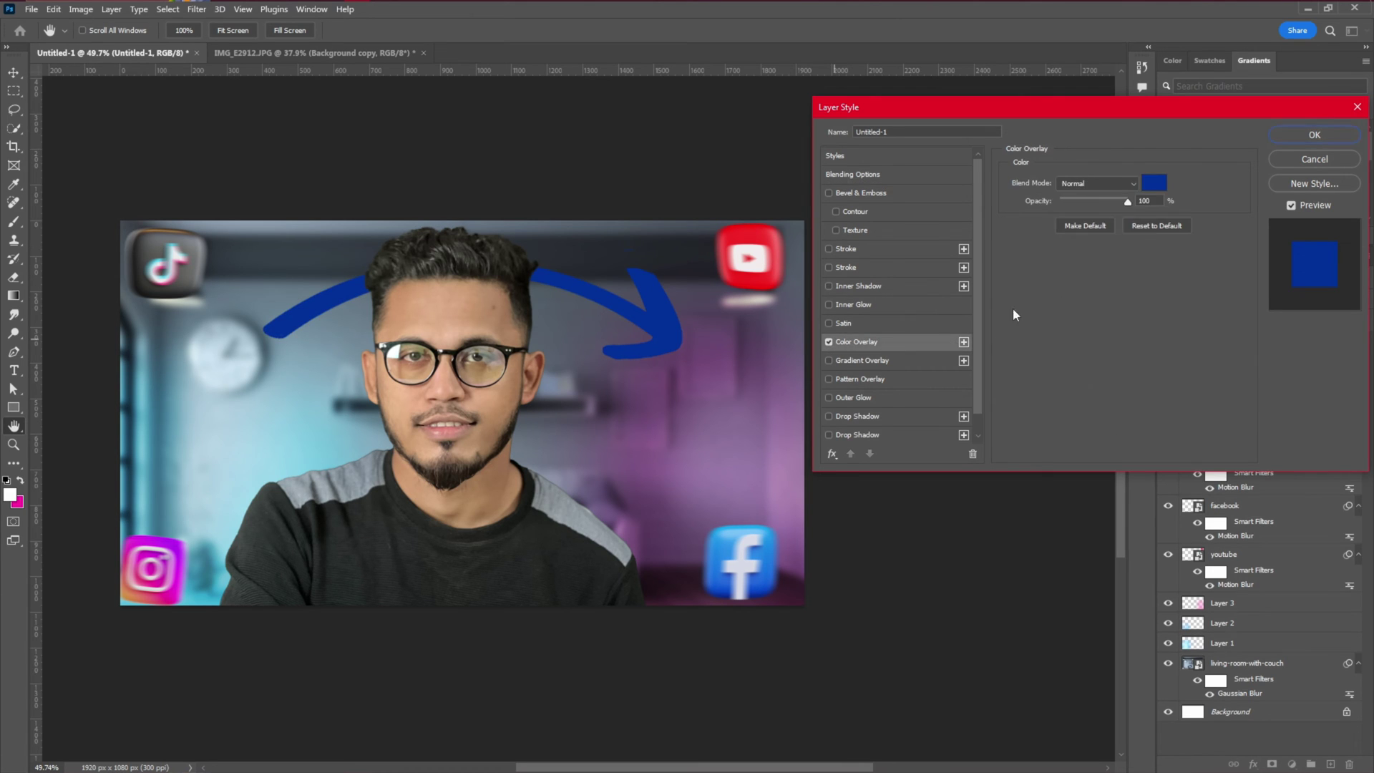
click(1154, 188)
text(ffffff)
click(1207, 227)
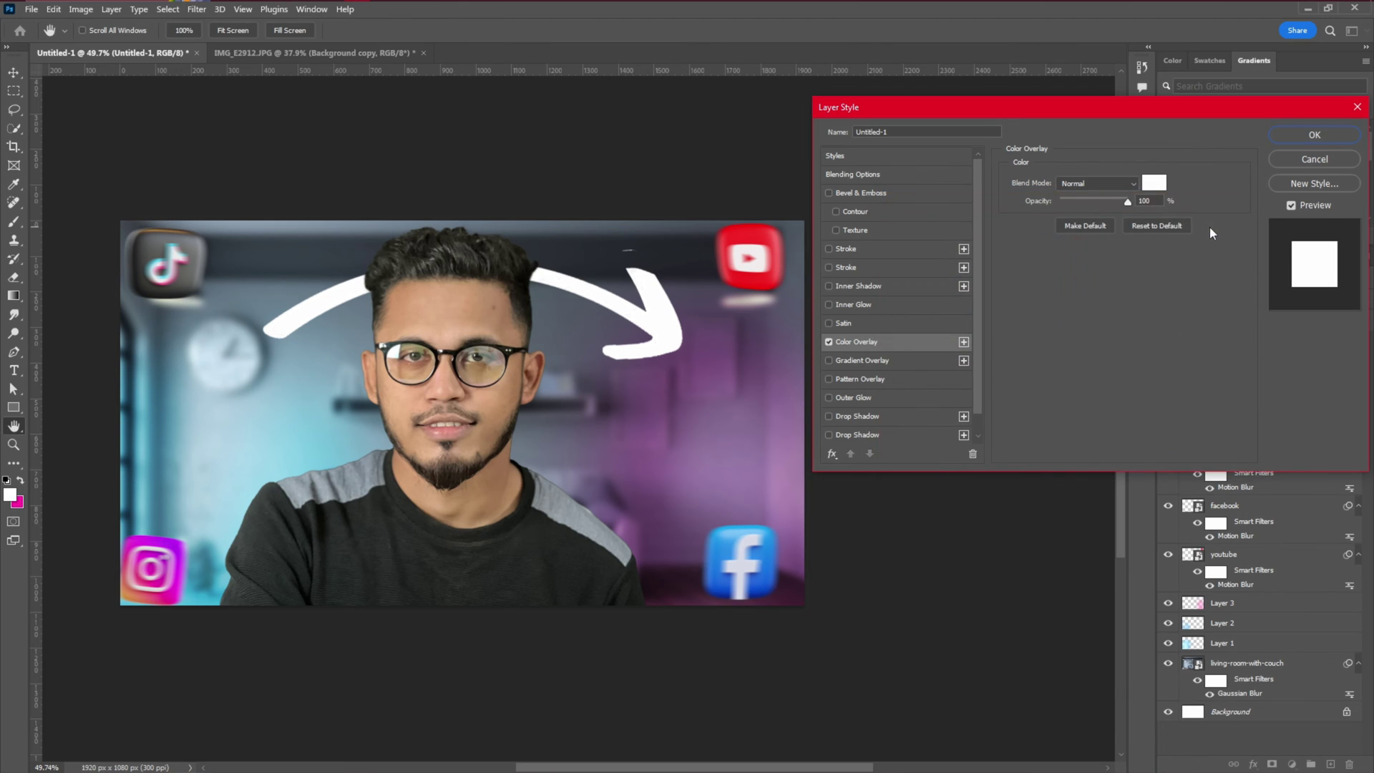
click(1315, 135)
Step: Paint out the stray mark above the arrowhead on the arrow's layer mask
click(1223, 414)
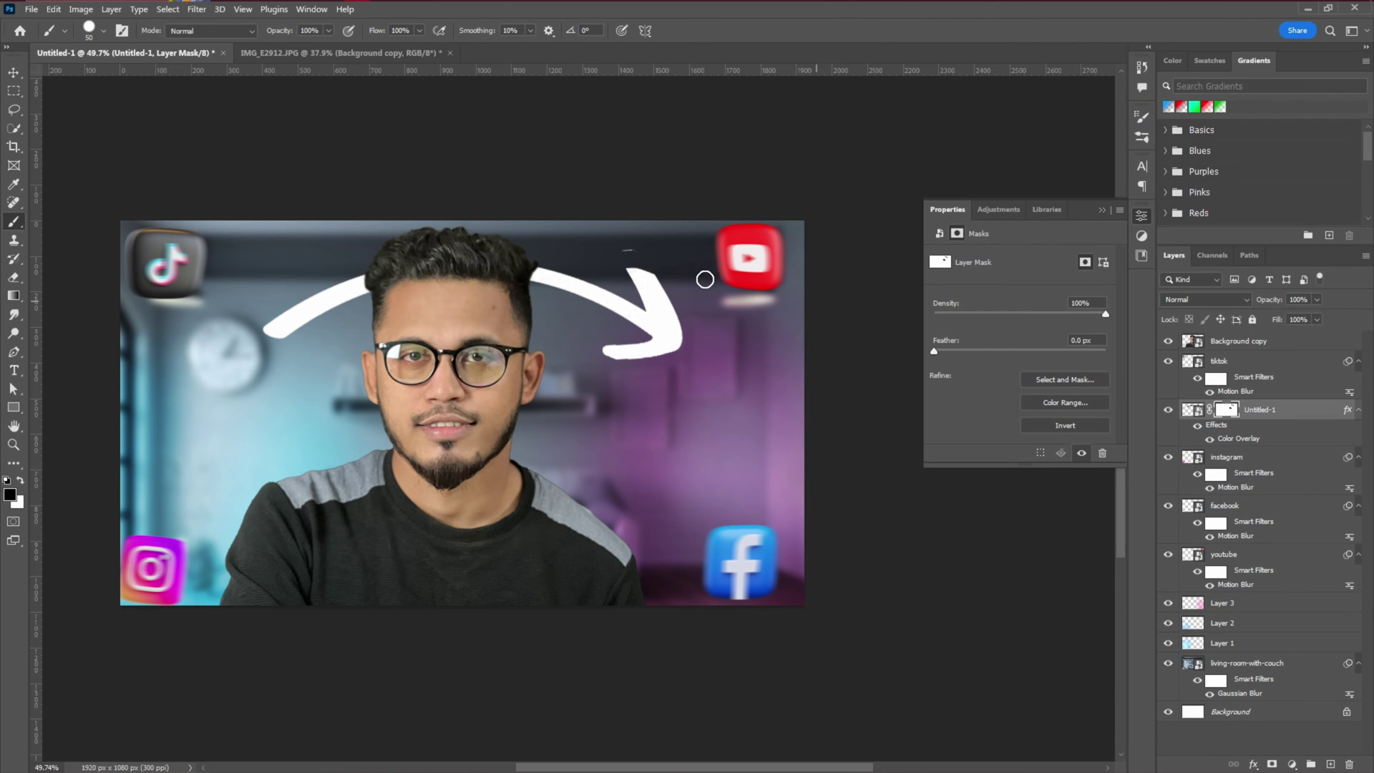
scroll(639, 248, up, 6)
drag(635, 245, 574, 243)
scroll(582, 285, up, 3)
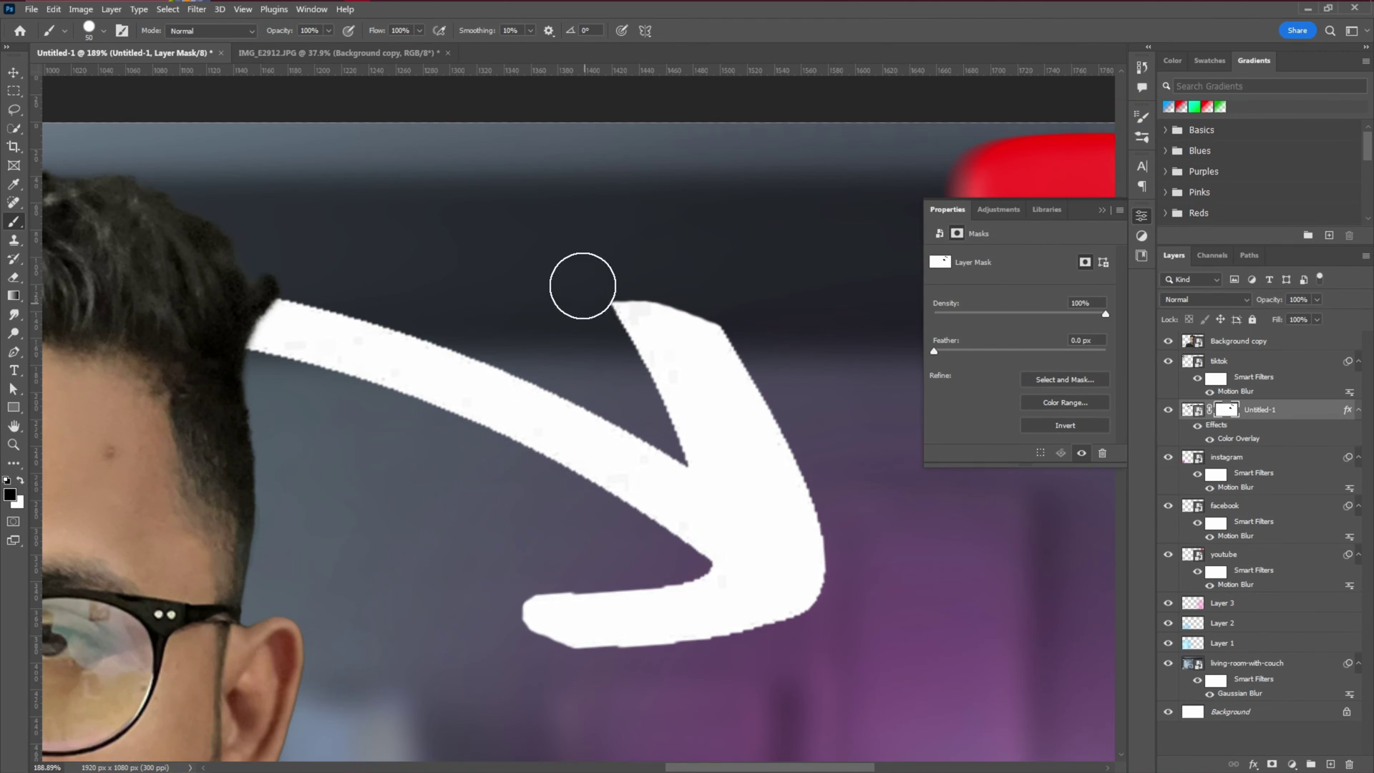
scroll(757, 300, up, 2)
scroll(757, 300, up, 2)
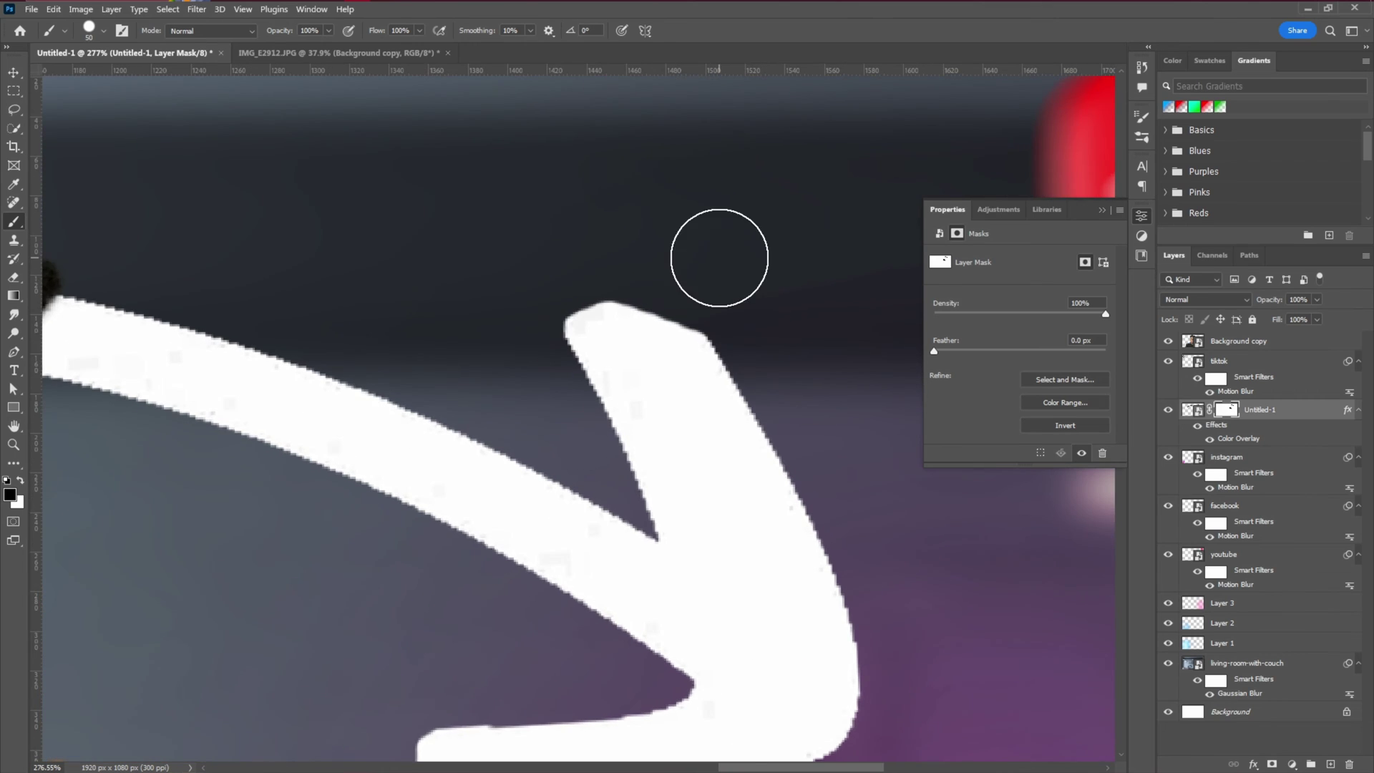
Step: Round off the ends of the arrowhead's strokes on the layer mask, using small 22 px and 11 px brushes
scroll(577, 272, up, 3)
right_click(617, 264)
drag(712, 297, 697, 298)
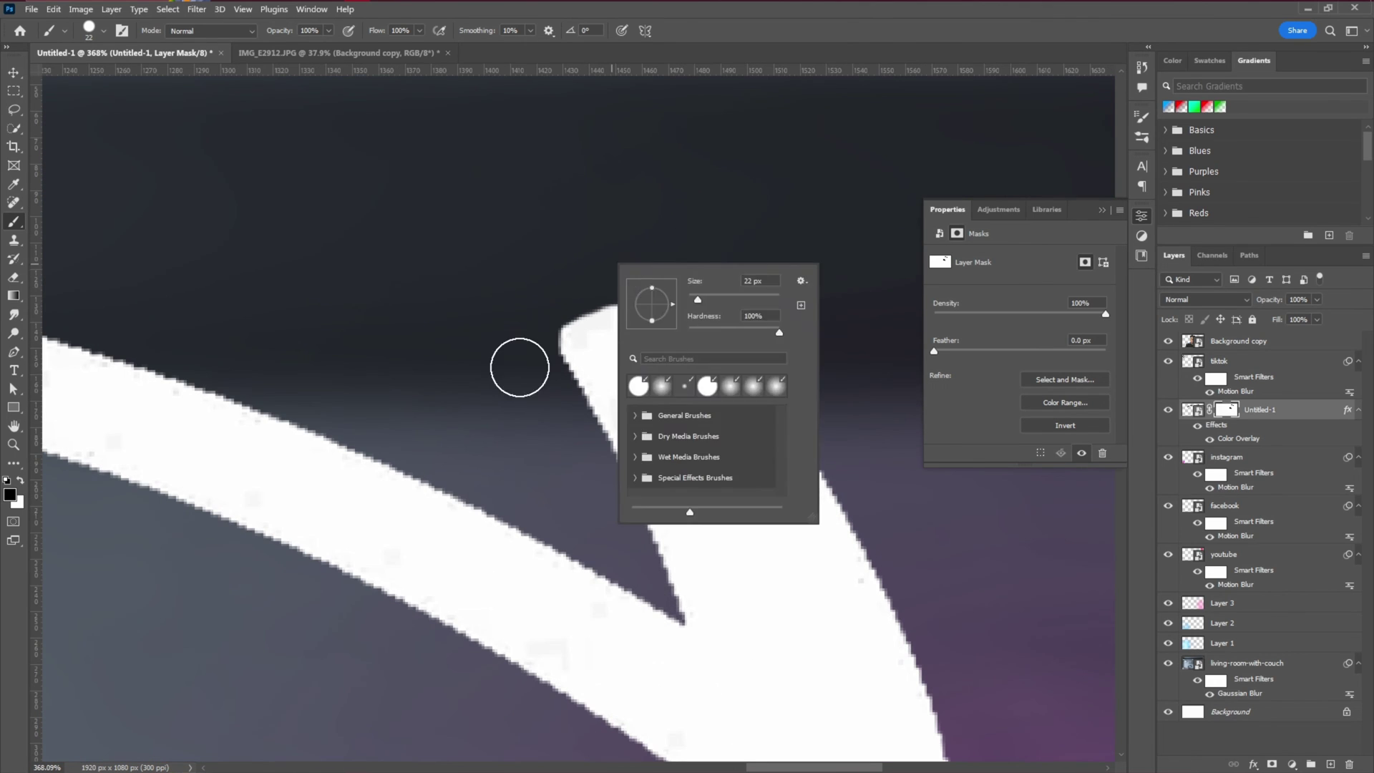
mouse_move(518, 368)
mouse_down()
mouse_move(548, 311)
mouse_move(728, 279)
mouse_move(625, 278)
mouse_move(750, 322)
mouse_up()
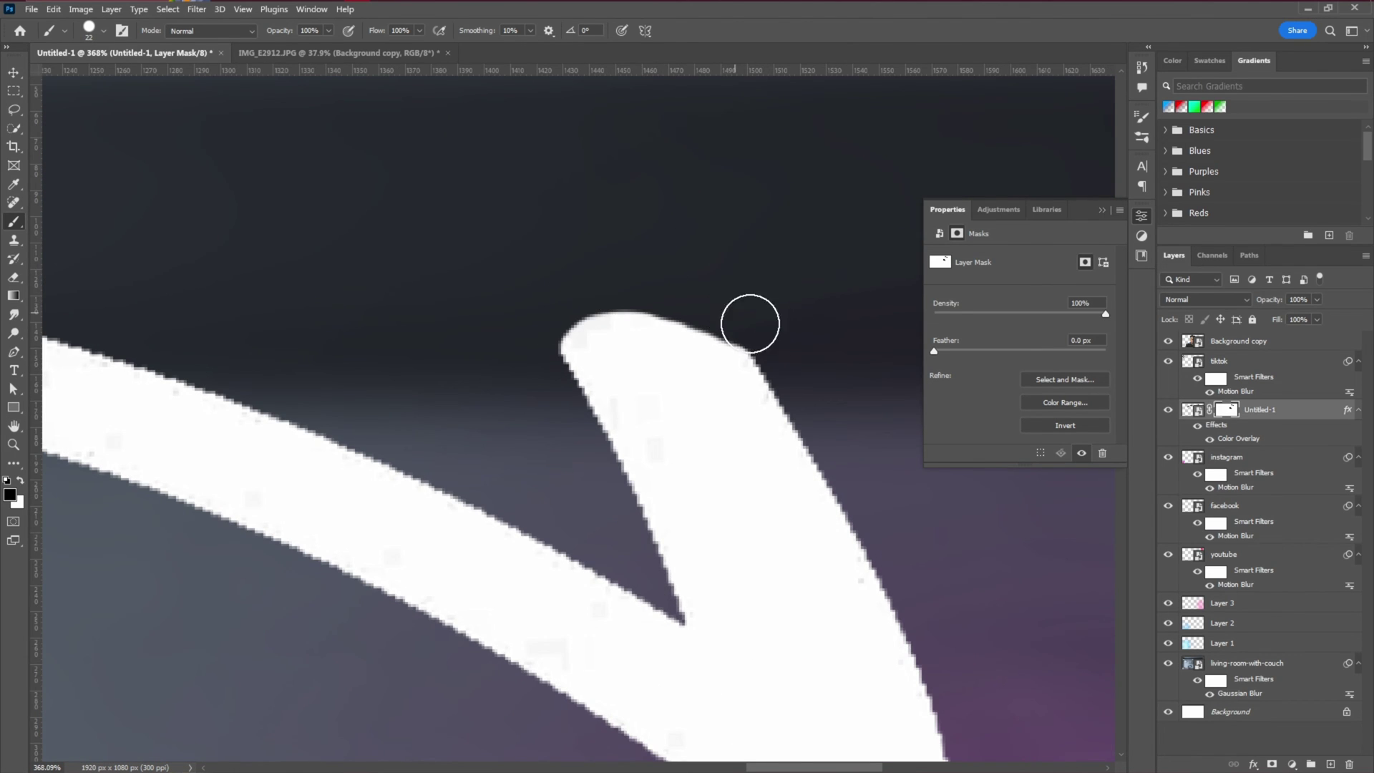
scroll(749, 322, up, 3)
drag(637, 161, 569, 161)
drag(737, 212, 824, 283)
scroll(629, 326, down, 6)
scroll(506, 461, up, 2)
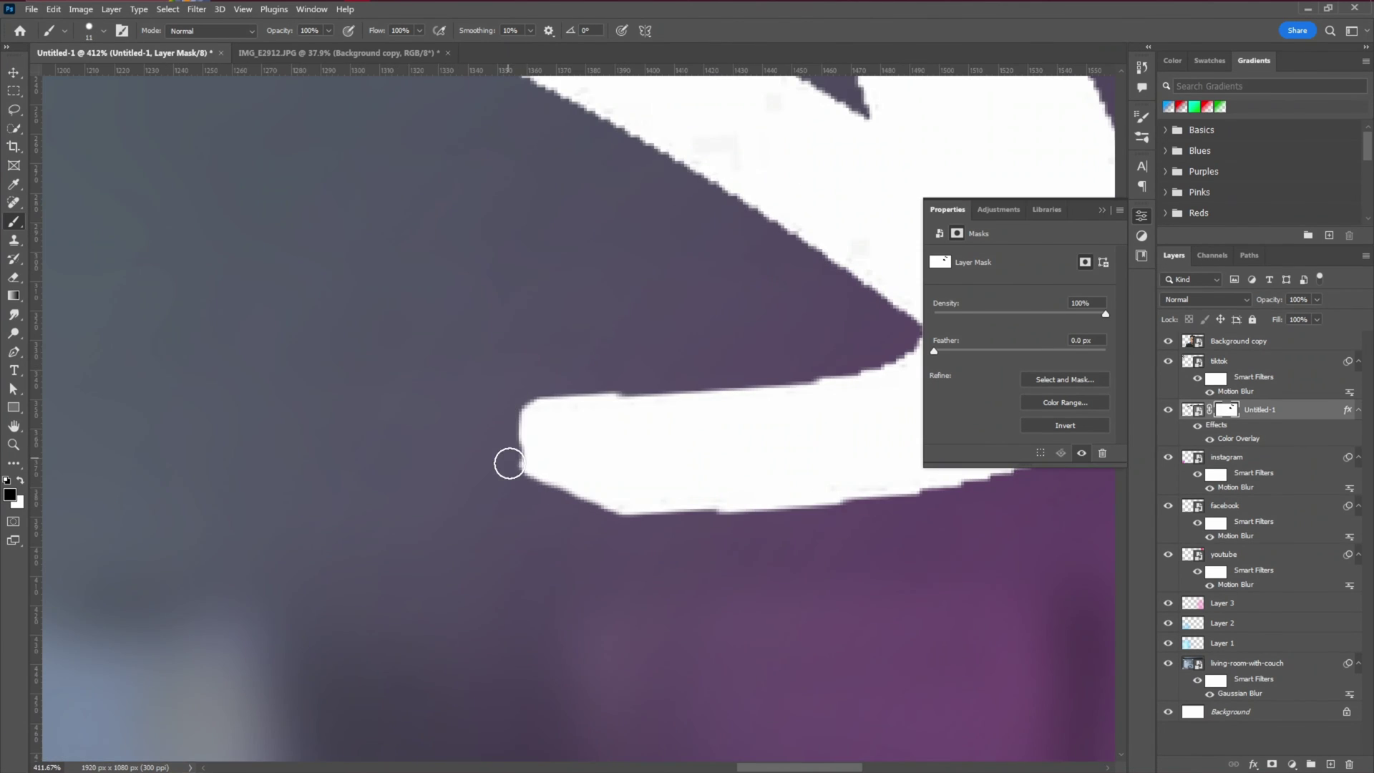
scroll(595, 445, up, 1)
scroll(656, 406, down, 3)
scroll(655, 406, down, 10)
Step: Move the arrow slightly upward behind the man's head, to about X 400 px and Y 39 px
key(v)
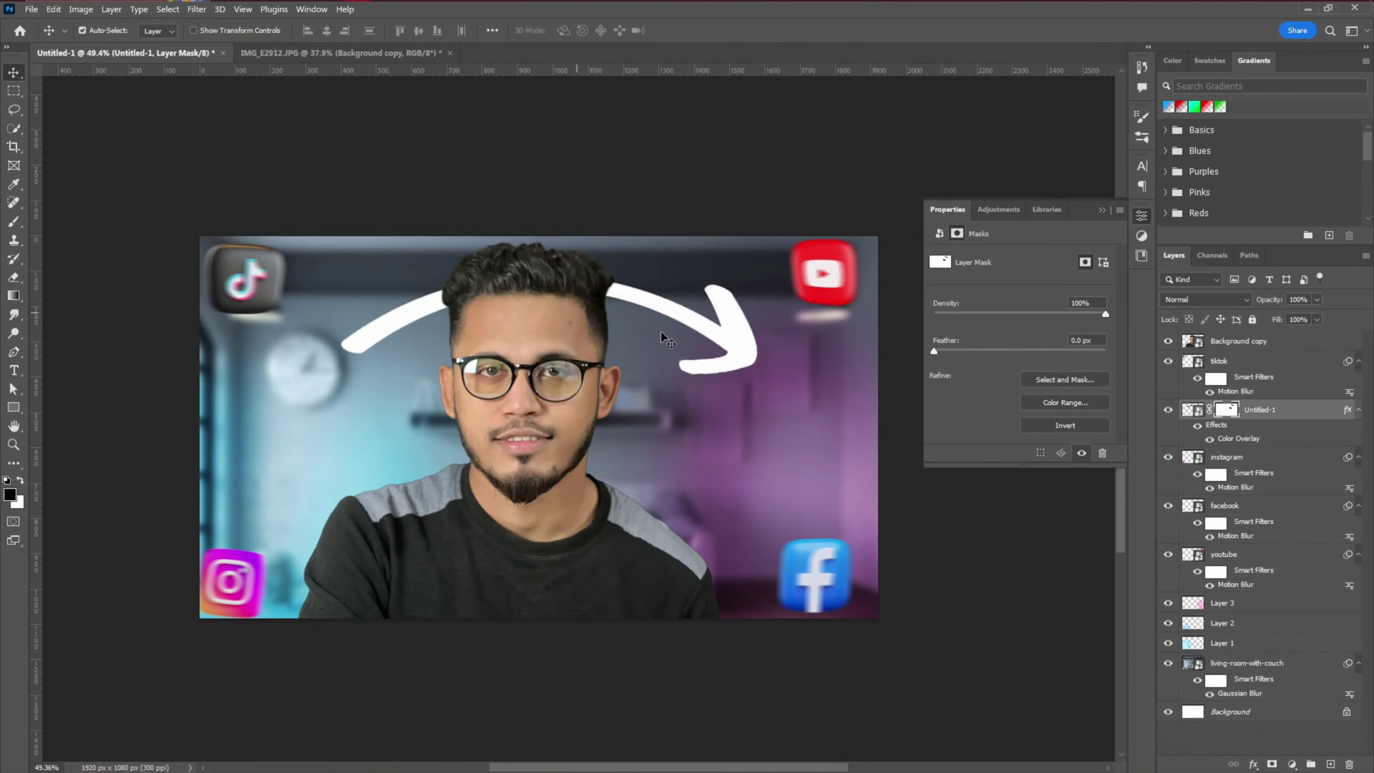
drag(708, 304, 711, 288)
drag(497, 402, 530, 359)
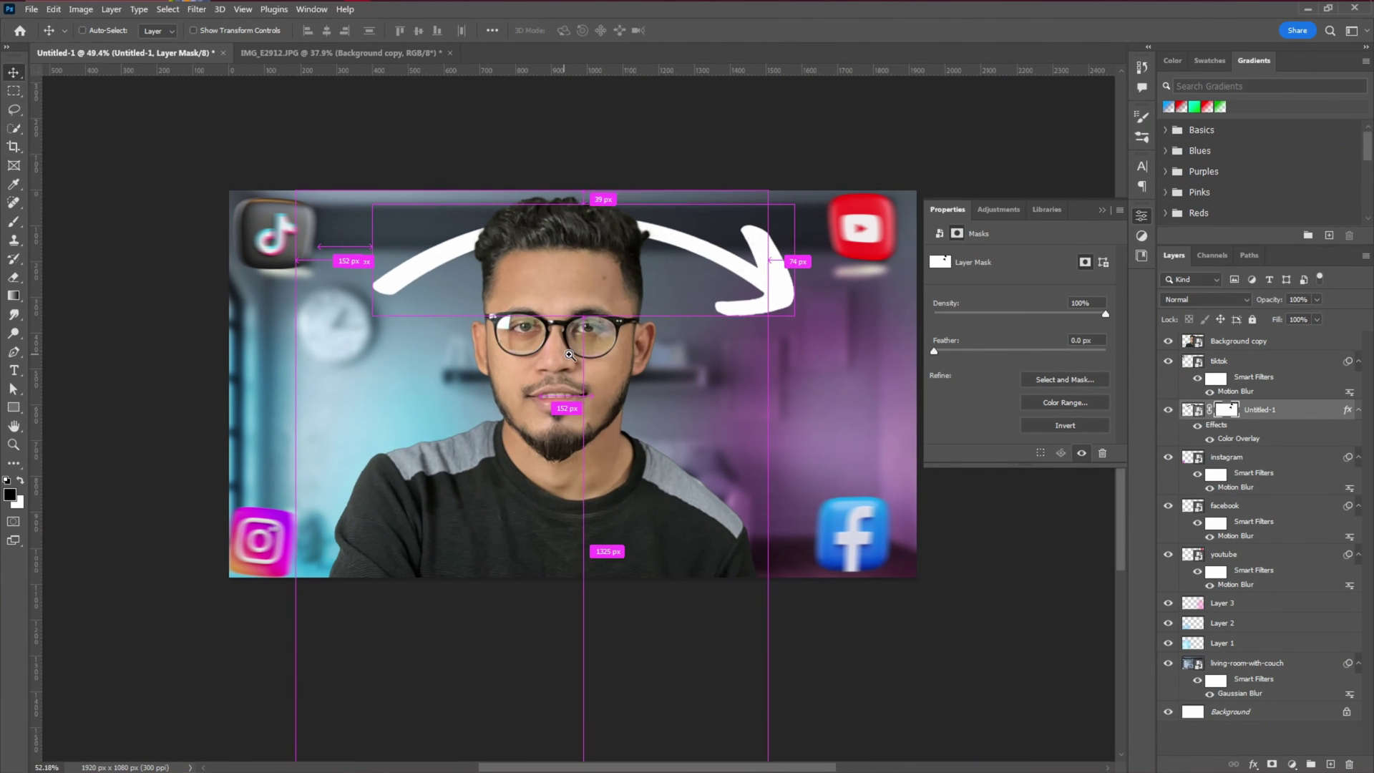
scroll(544, 360, up, 2)
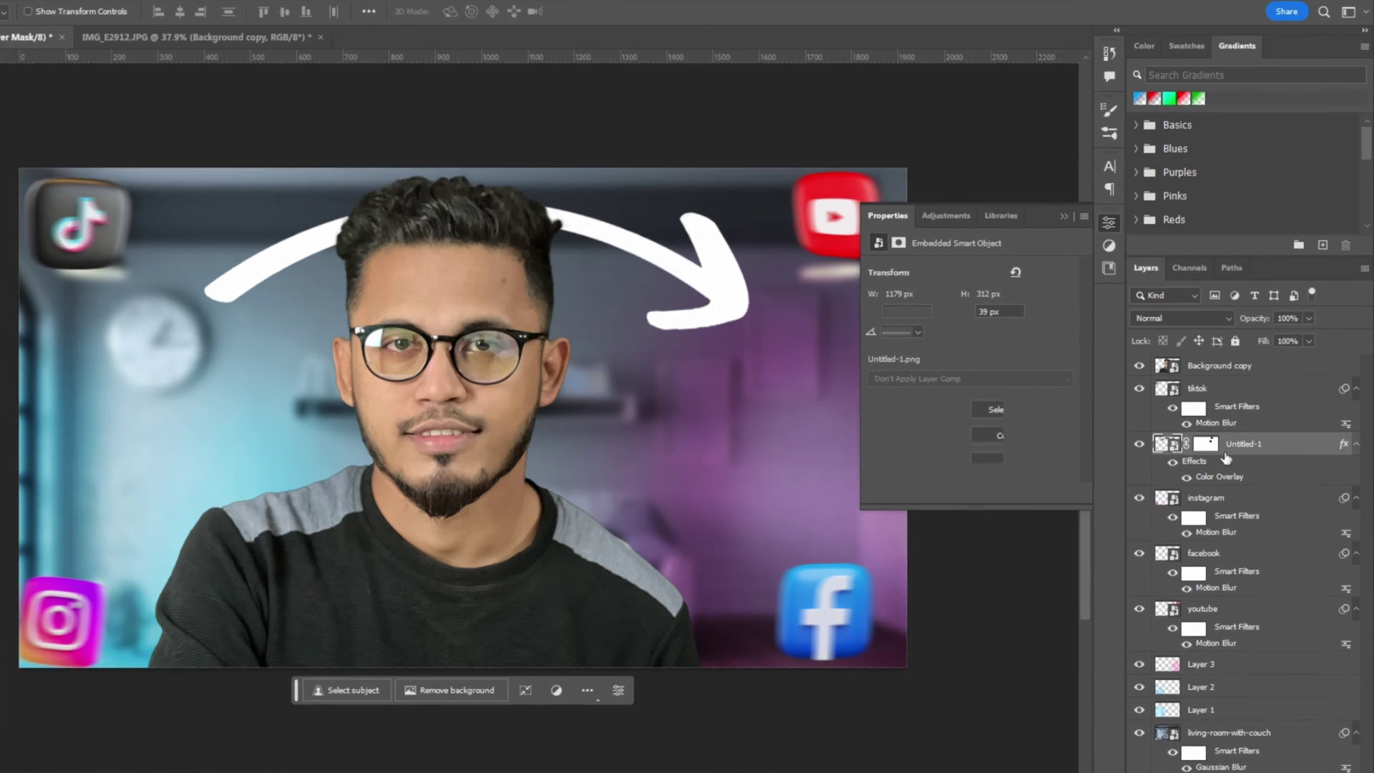
Step: Enable a Drop Shadow effect on the arrow layer and set its color to black (000000)
double_click(1302, 418)
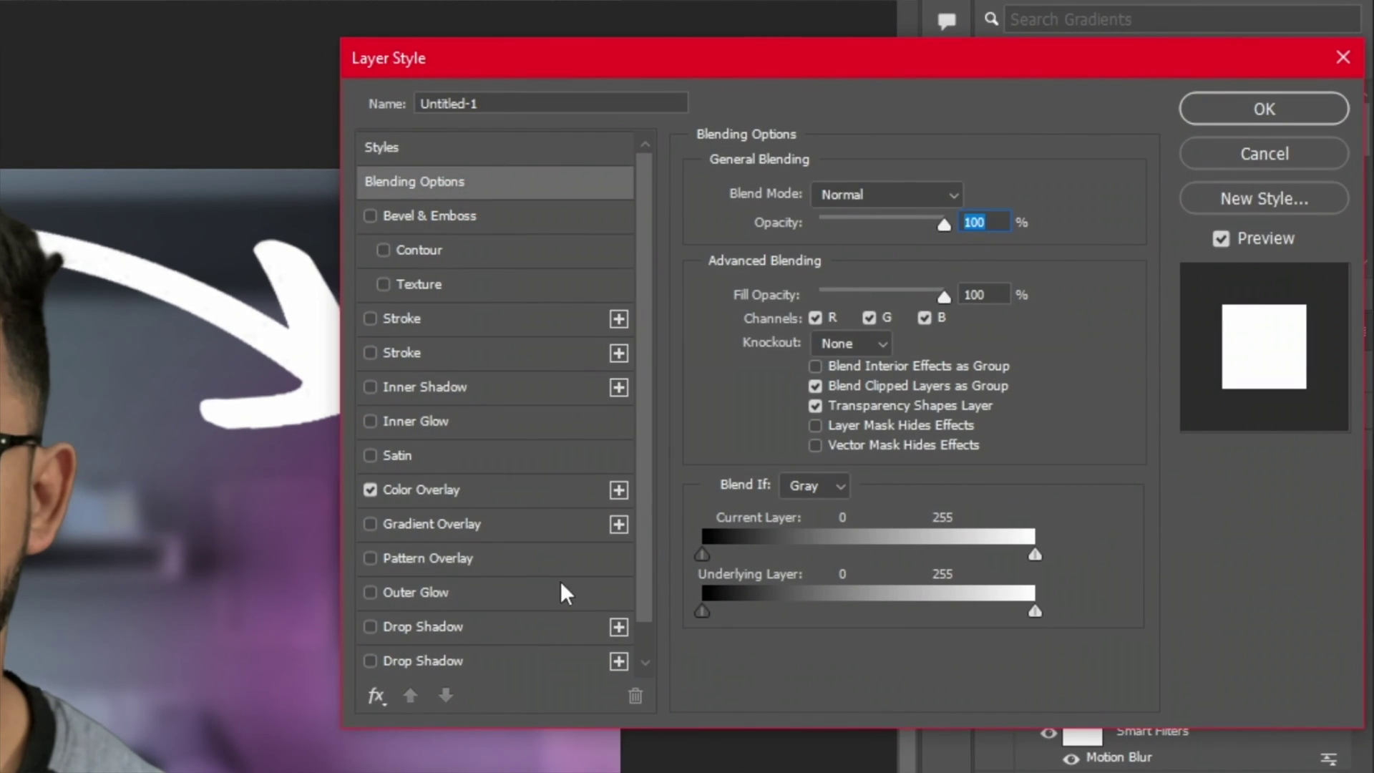
scroll(453, 571, down, 1)
click(431, 594)
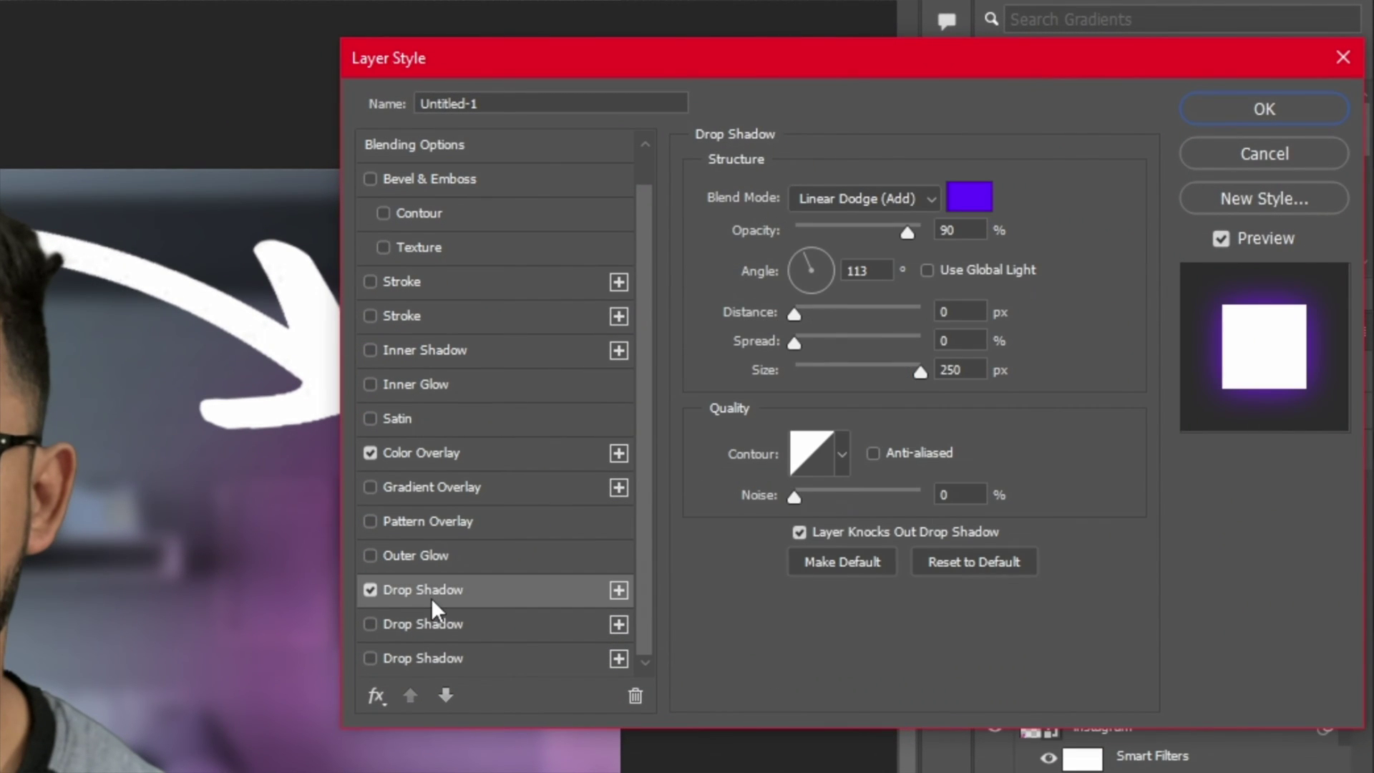
click(971, 195)
text(000000)
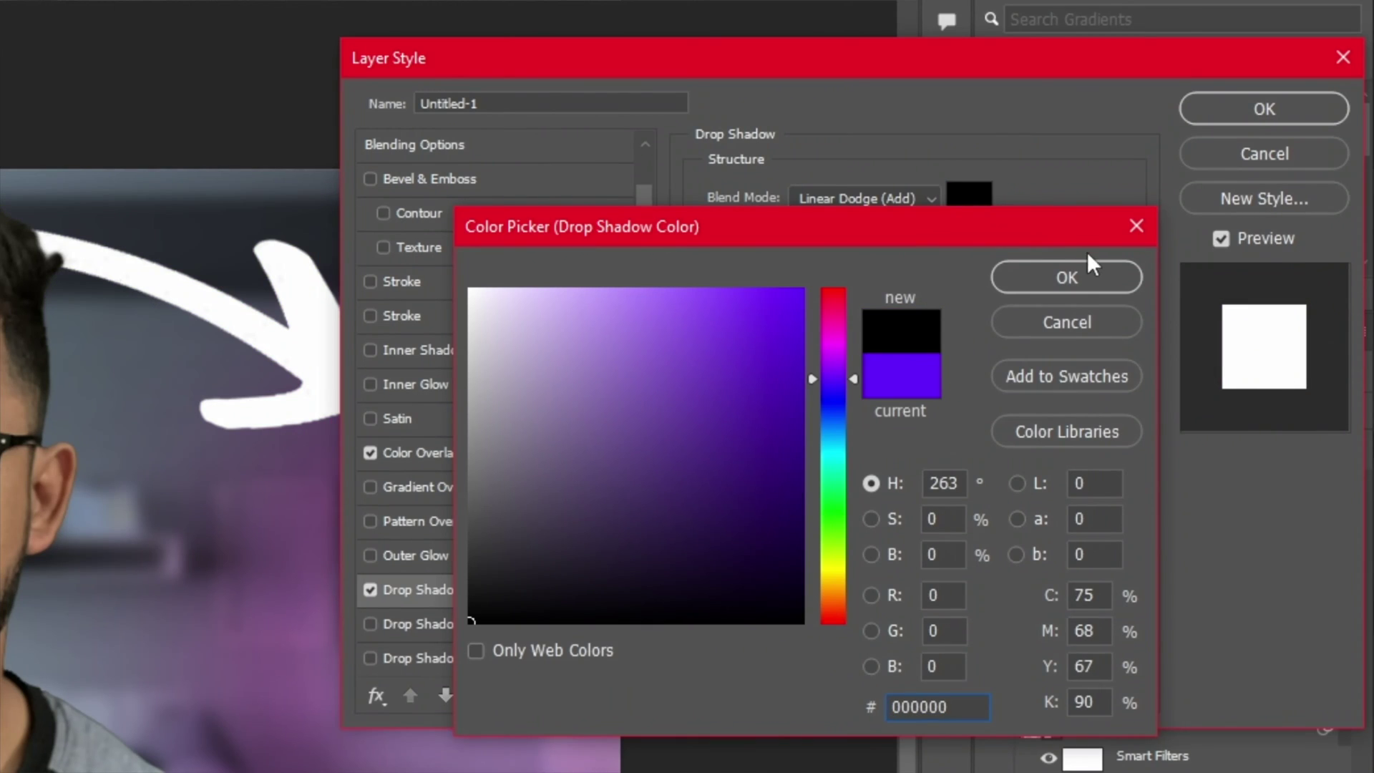
click(1066, 277)
Step: Set the arrow's drop shadow to Multiply blend mode, 100% opacity and 81 px size, and apply the layer style
click(865, 198)
click(859, 280)
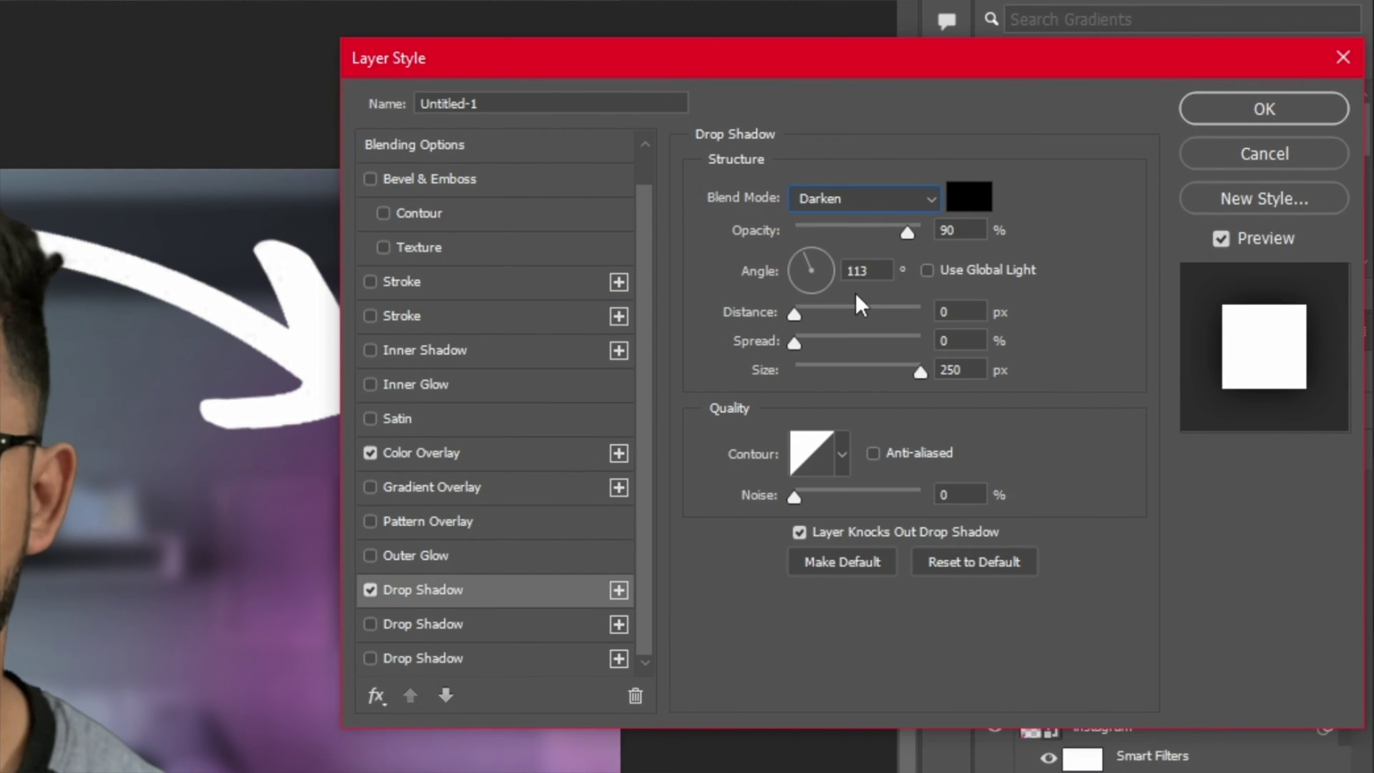
click(840, 193)
click(844, 299)
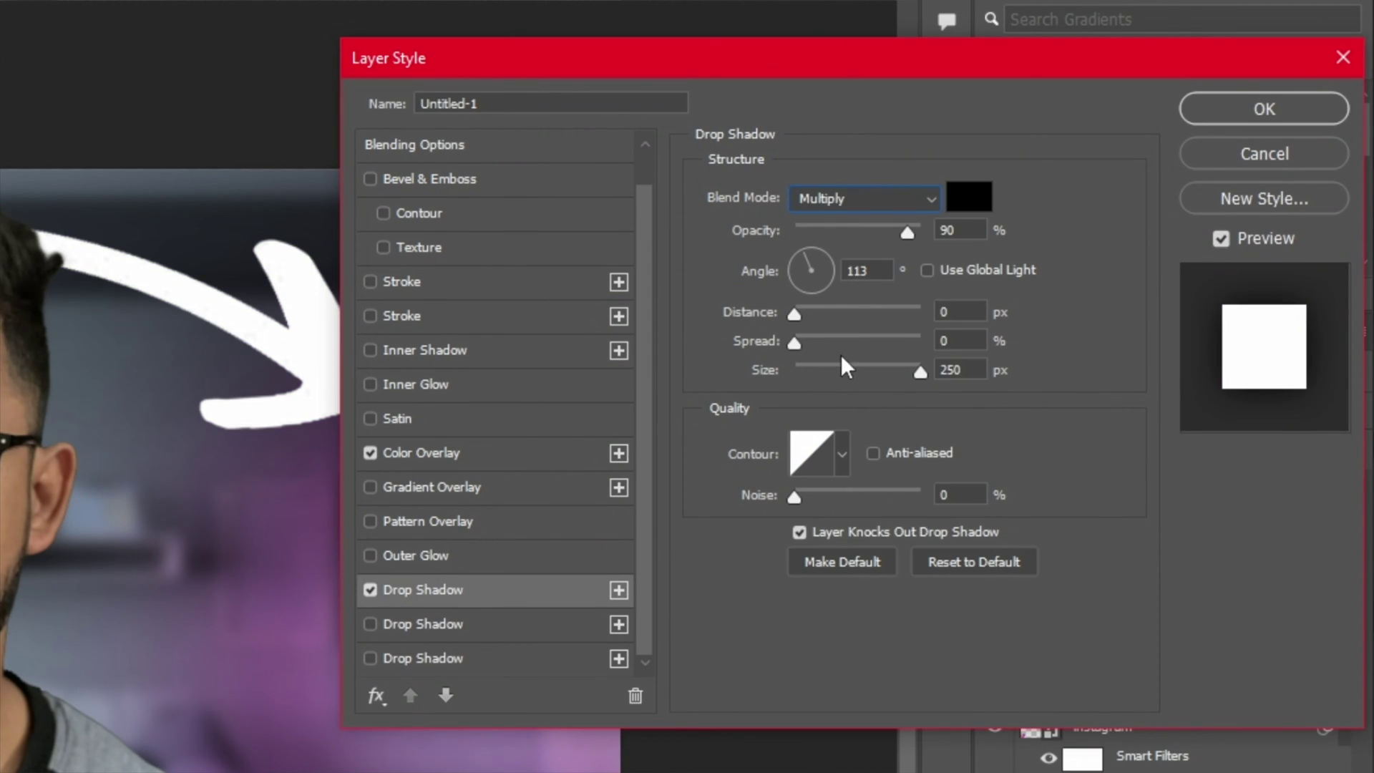
drag(852, 365, 843, 376)
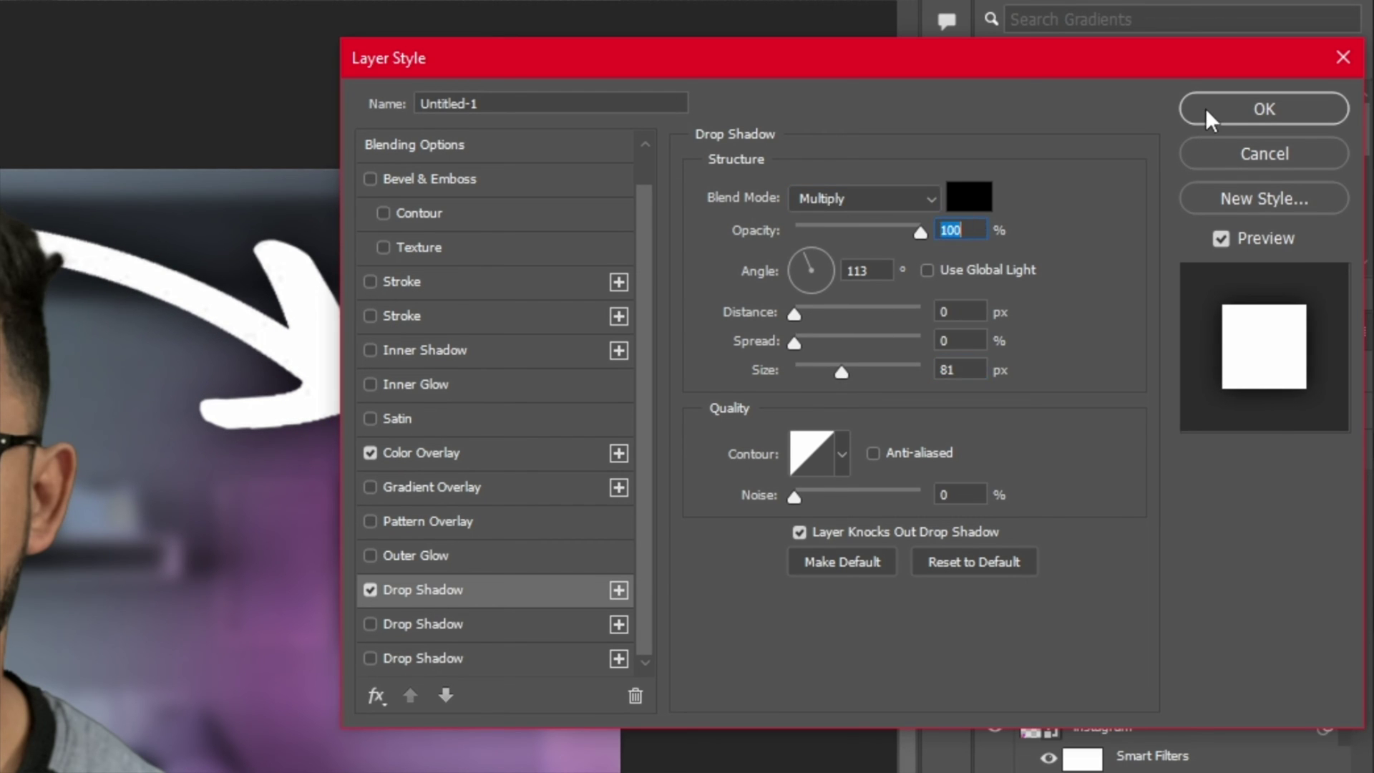
click(1217, 109)
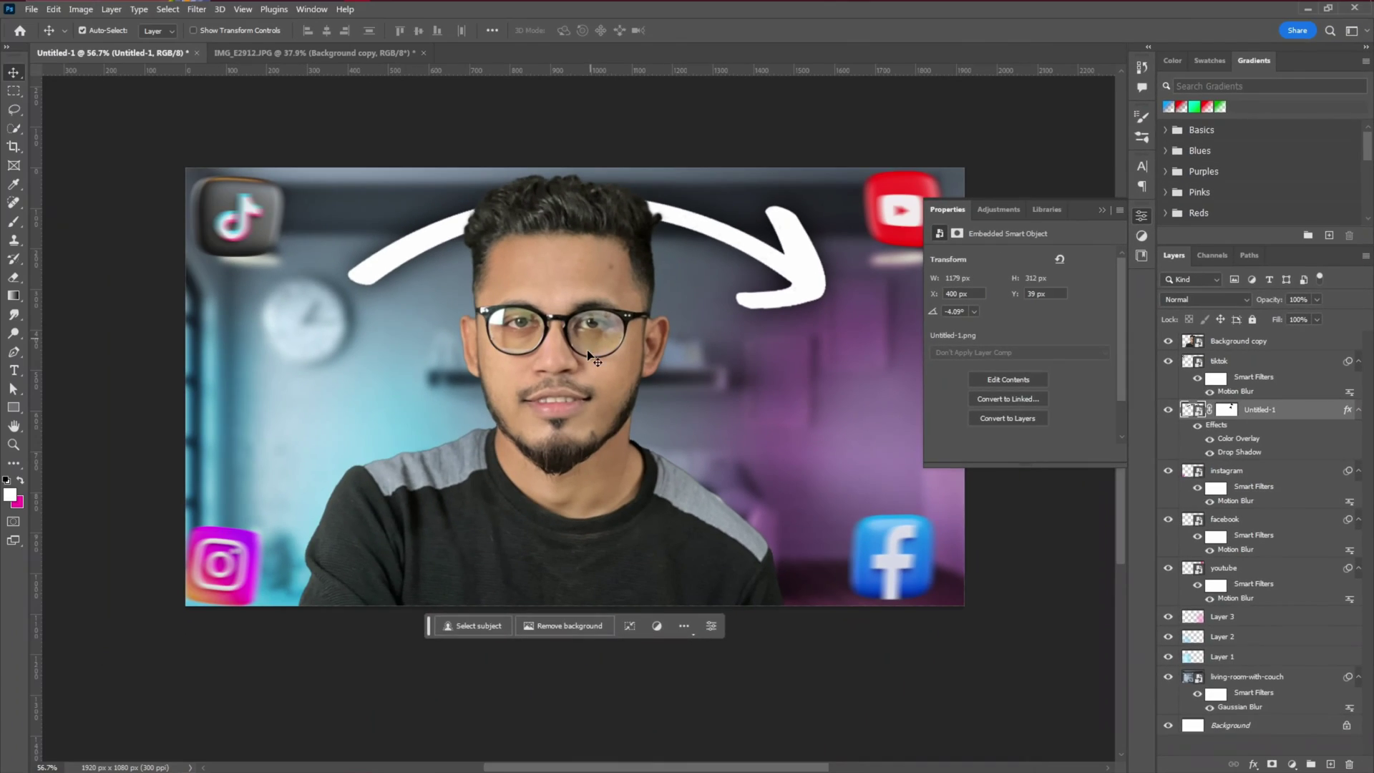
Step: Add a black text layer reading "0" beside the man's face, over the blurred clock
drag(457, 439, 471, 430)
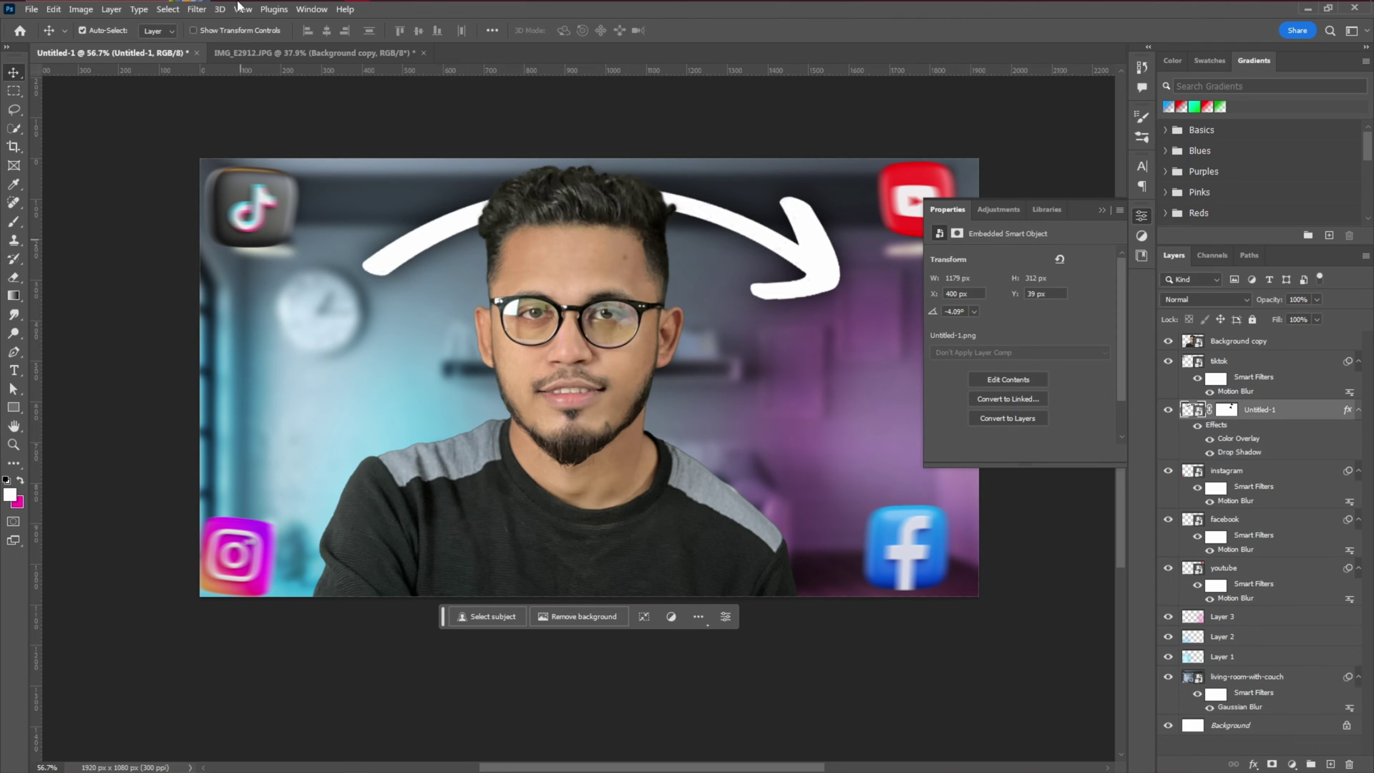
click(14, 370)
click(318, 333)
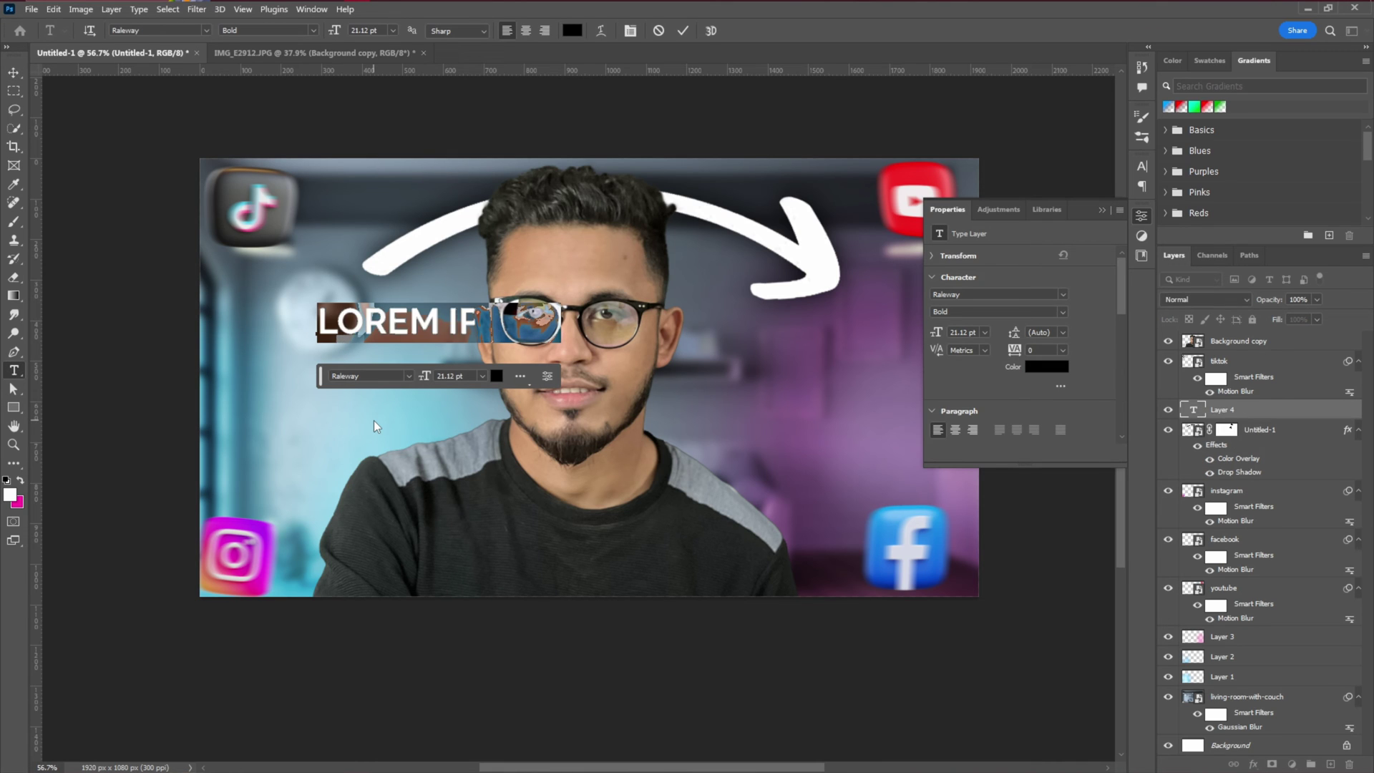
text(0)
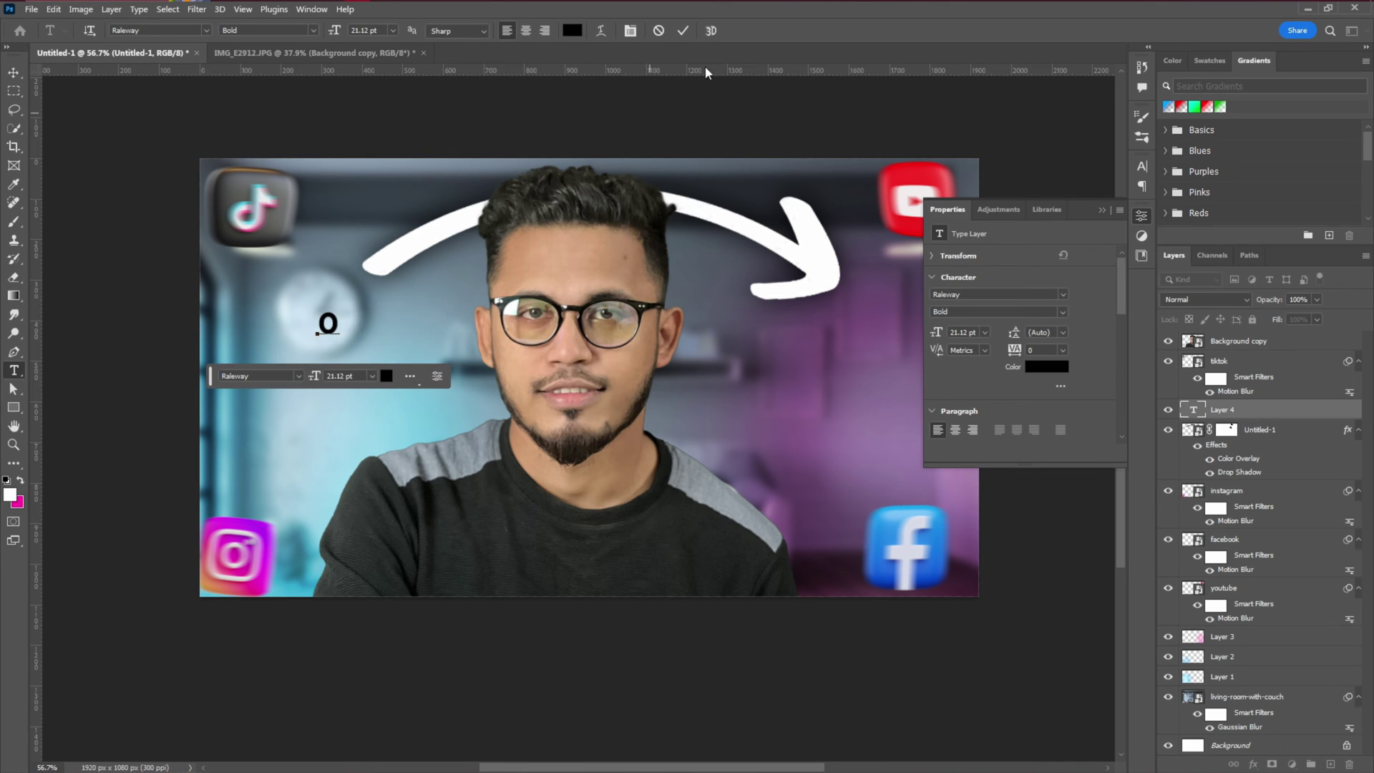
click(683, 30)
Step: Enlarge the "0" text to about 103.58 pt and center it over the blurred clock
click(13, 72)
key(ctrl+t)
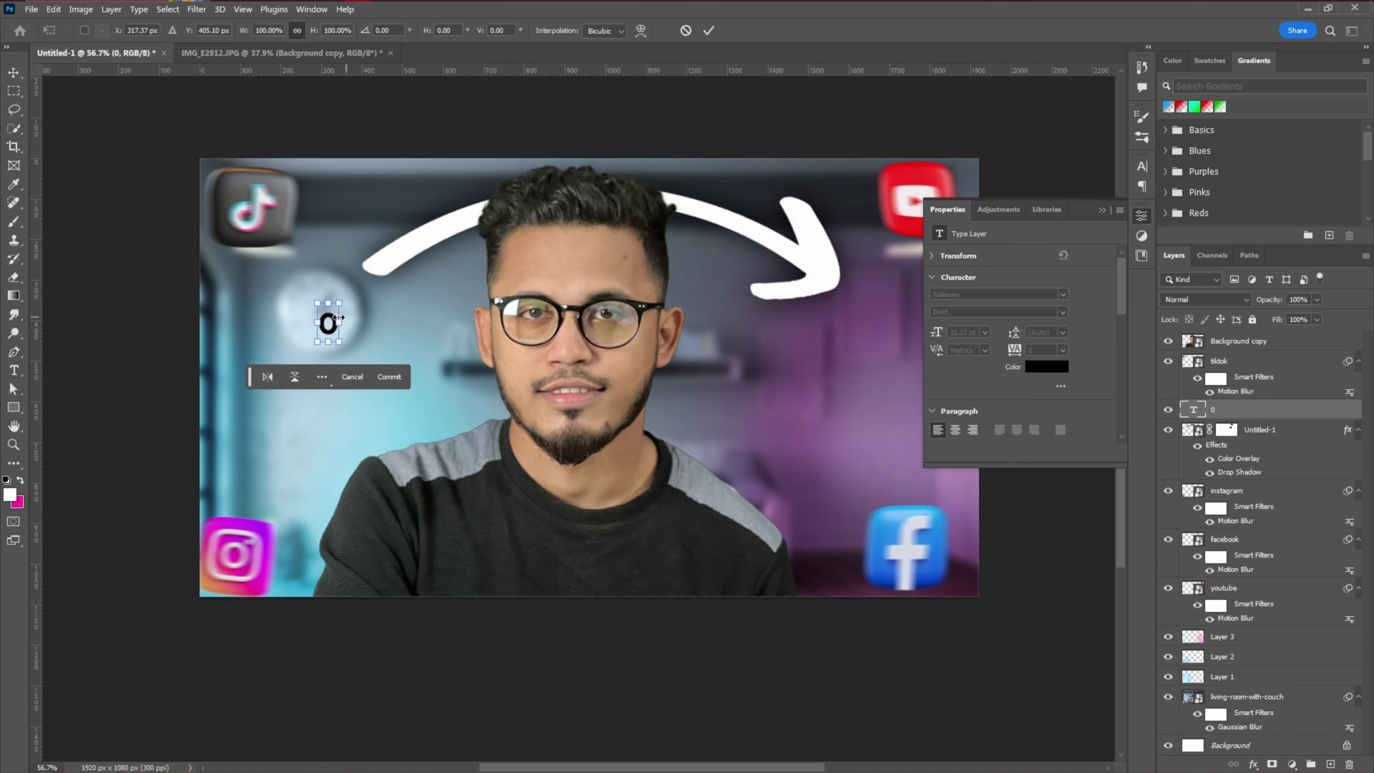
drag(339, 344, 410, 414)
drag(366, 328, 331, 329)
key(Return)
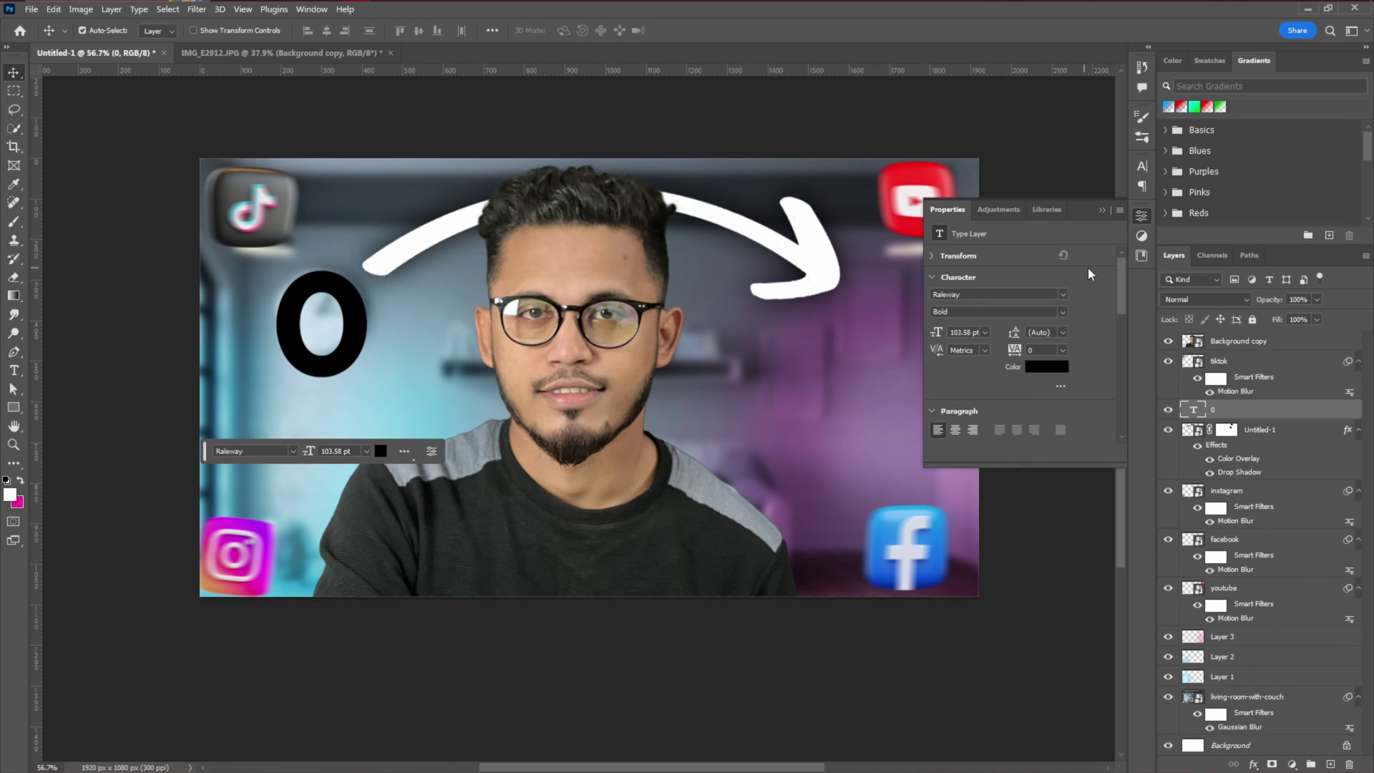
Step: Set the "0" text to Raleway ExtraBold and place a copy of it on the purple side, below the arrowhead
click(1056, 311)
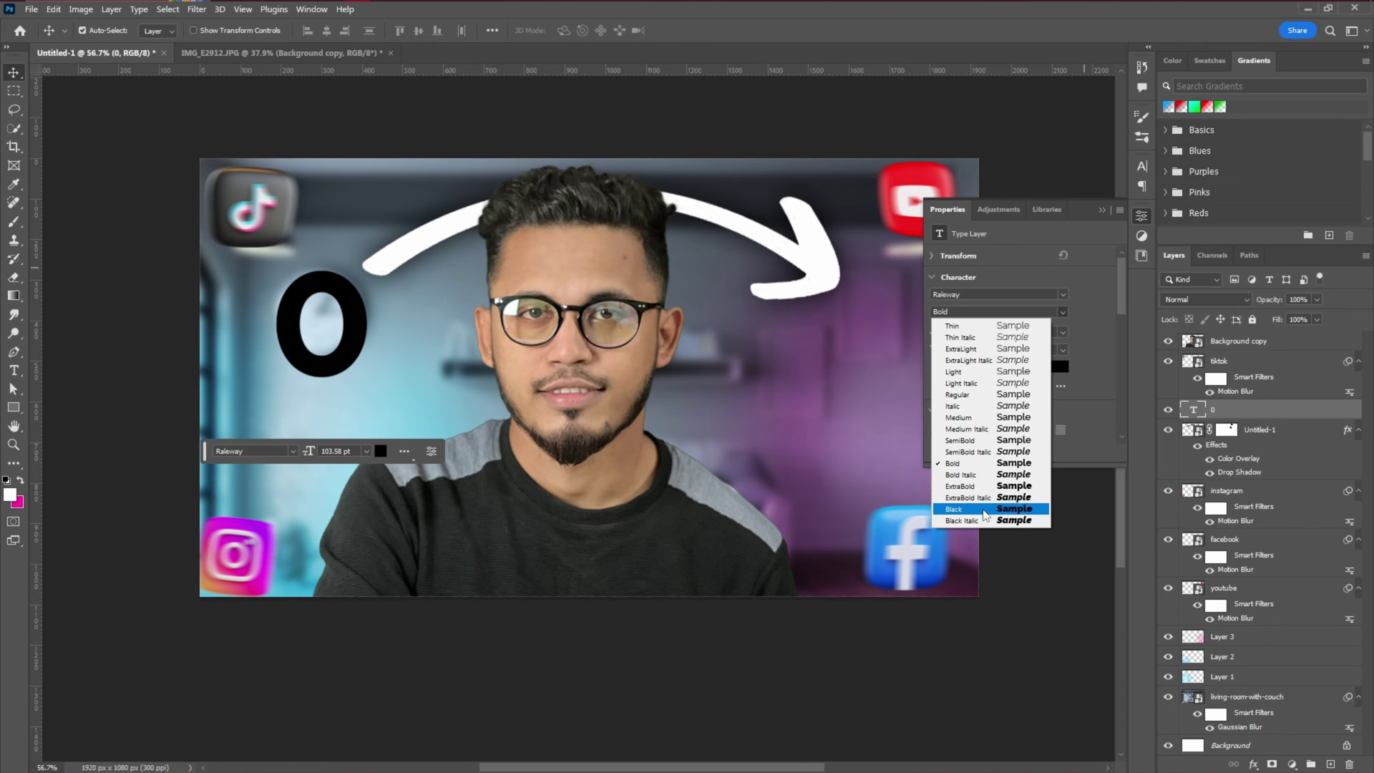
click(985, 509)
click(1060, 311)
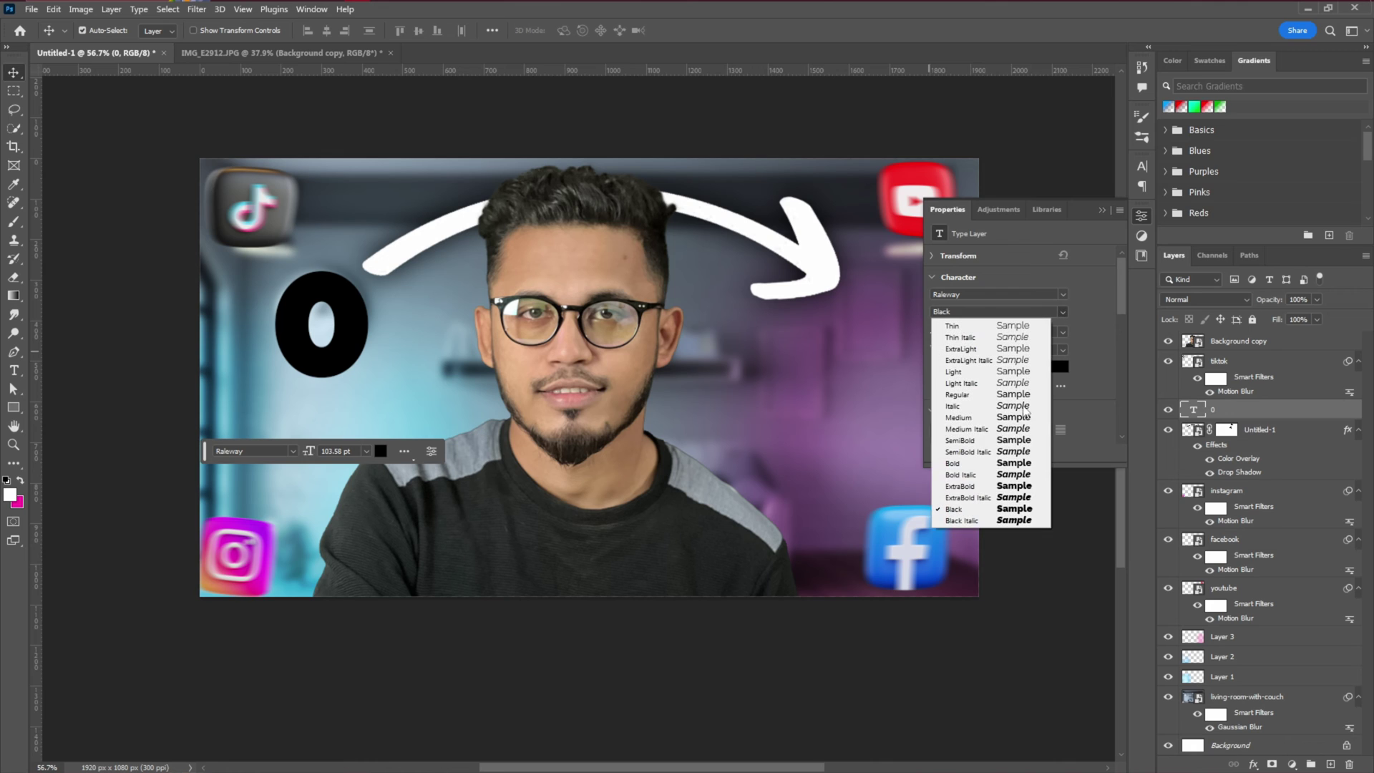
click(991, 486)
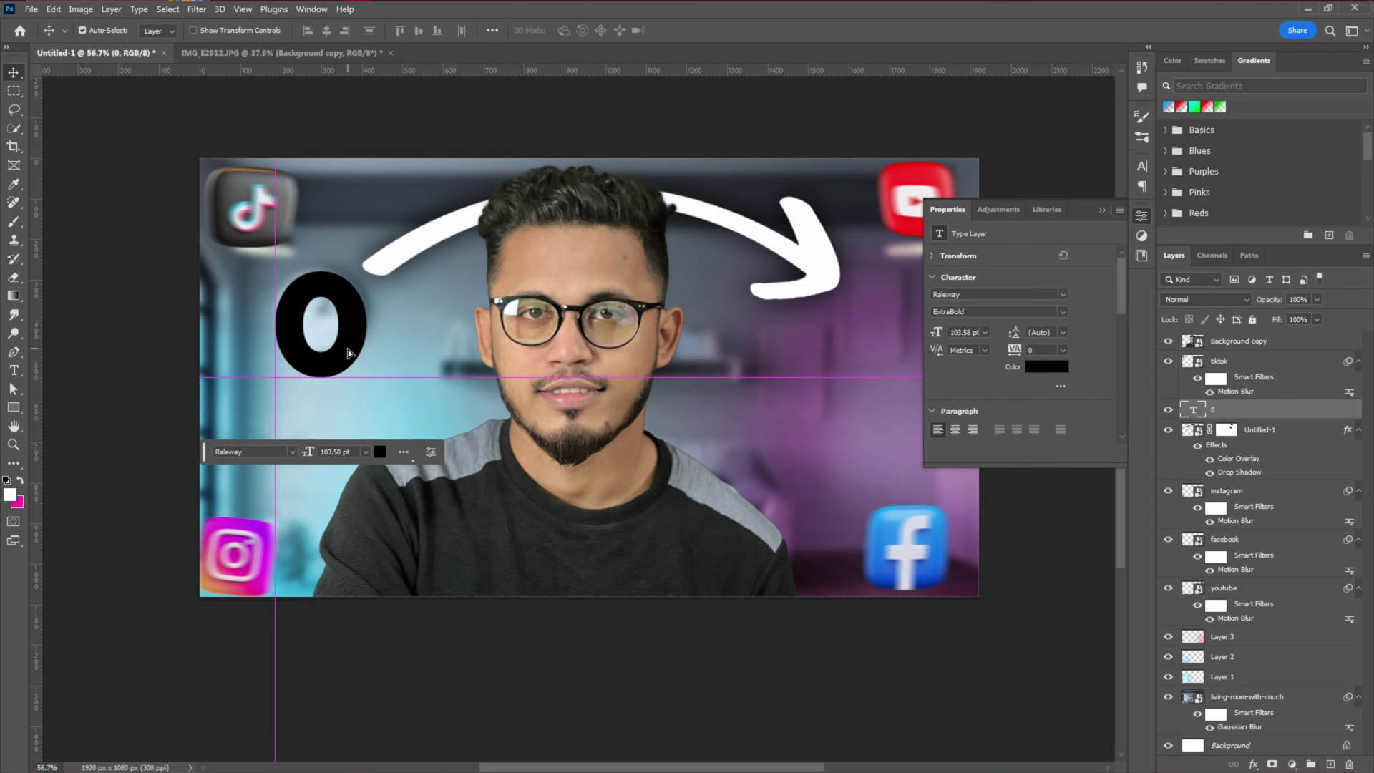
drag(350, 351, 870, 362)
Step: Scale the arrow down slightly and shift it up so its head clears the copied number
click(805, 264)
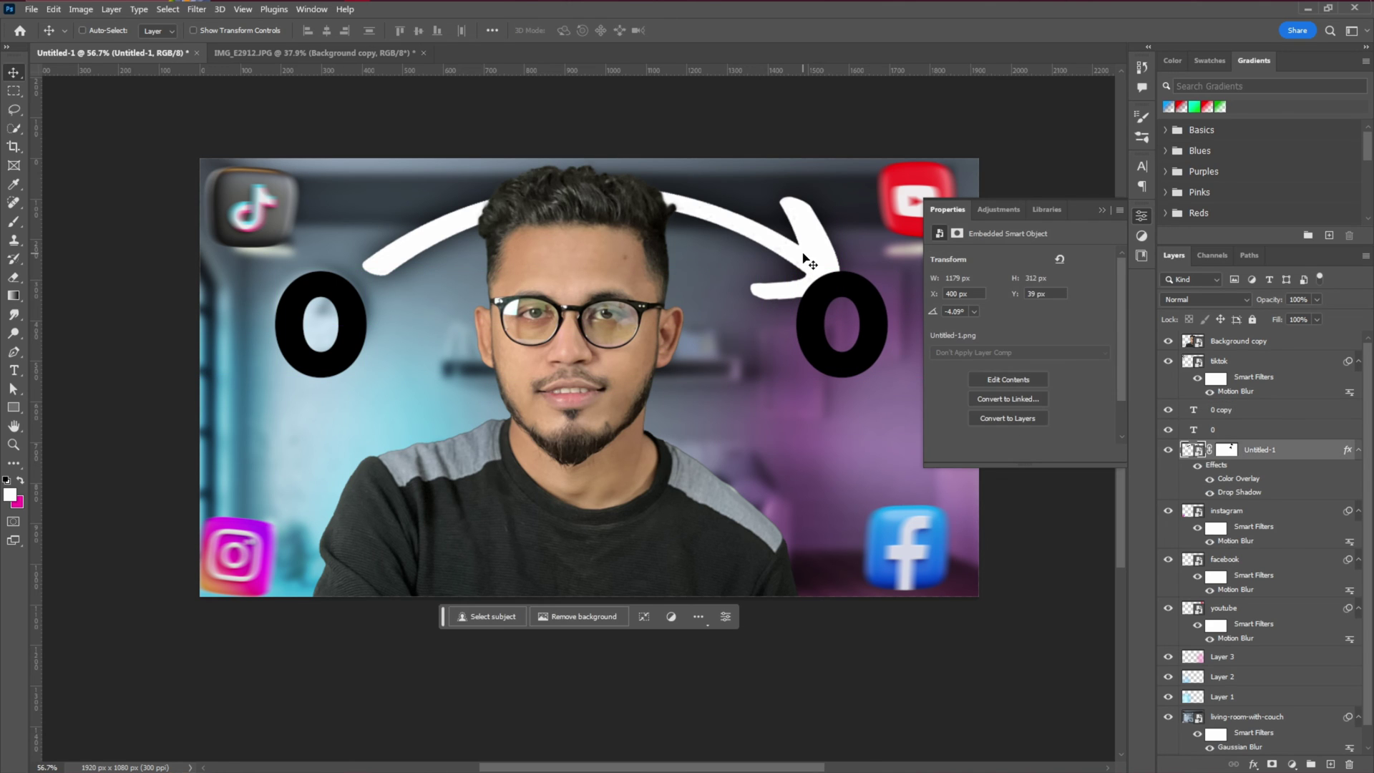
key(ctrl+t)
drag(601, 297, 601, 280)
drag(723, 223, 698, 214)
key(Return)
Step: Replace the copied number's text with "1M"
double_click(828, 332)
text(10)
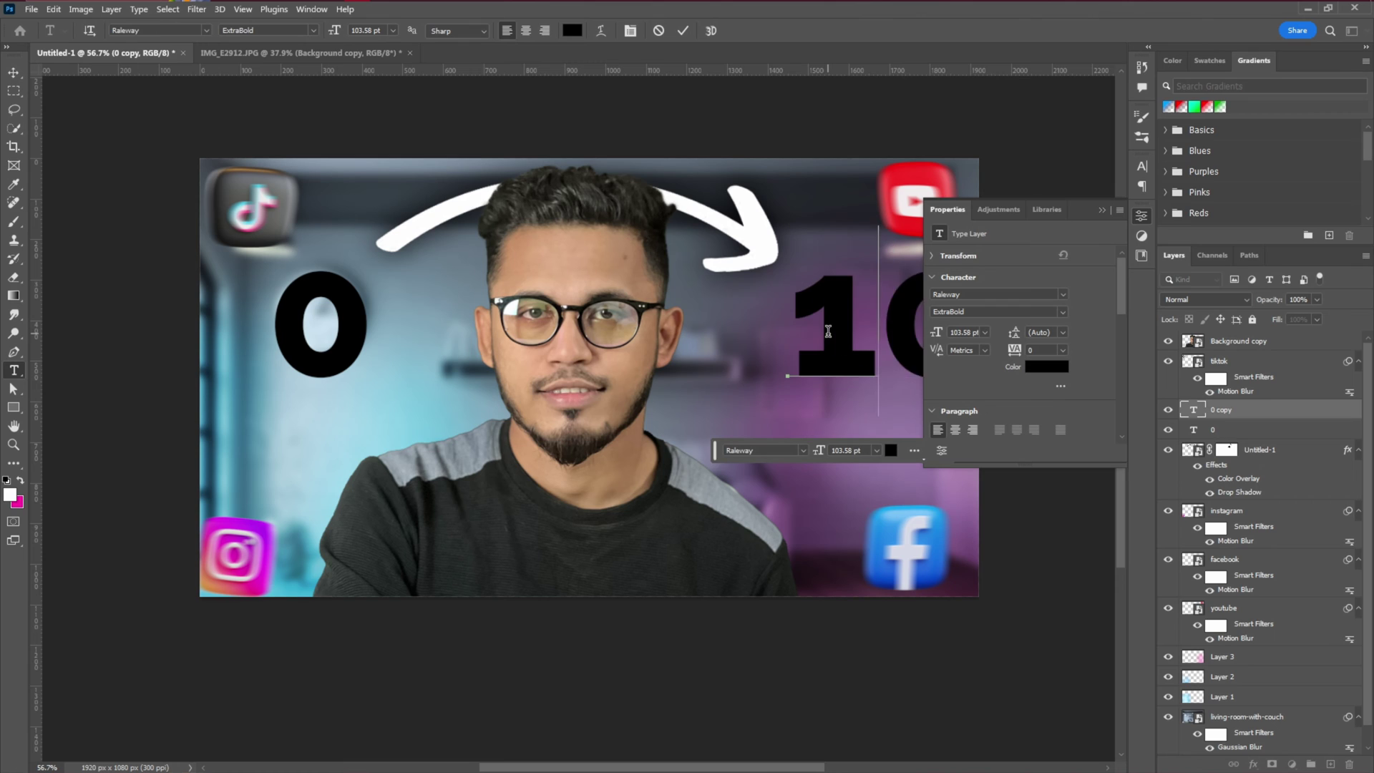
key(BackSpace)
text(M)
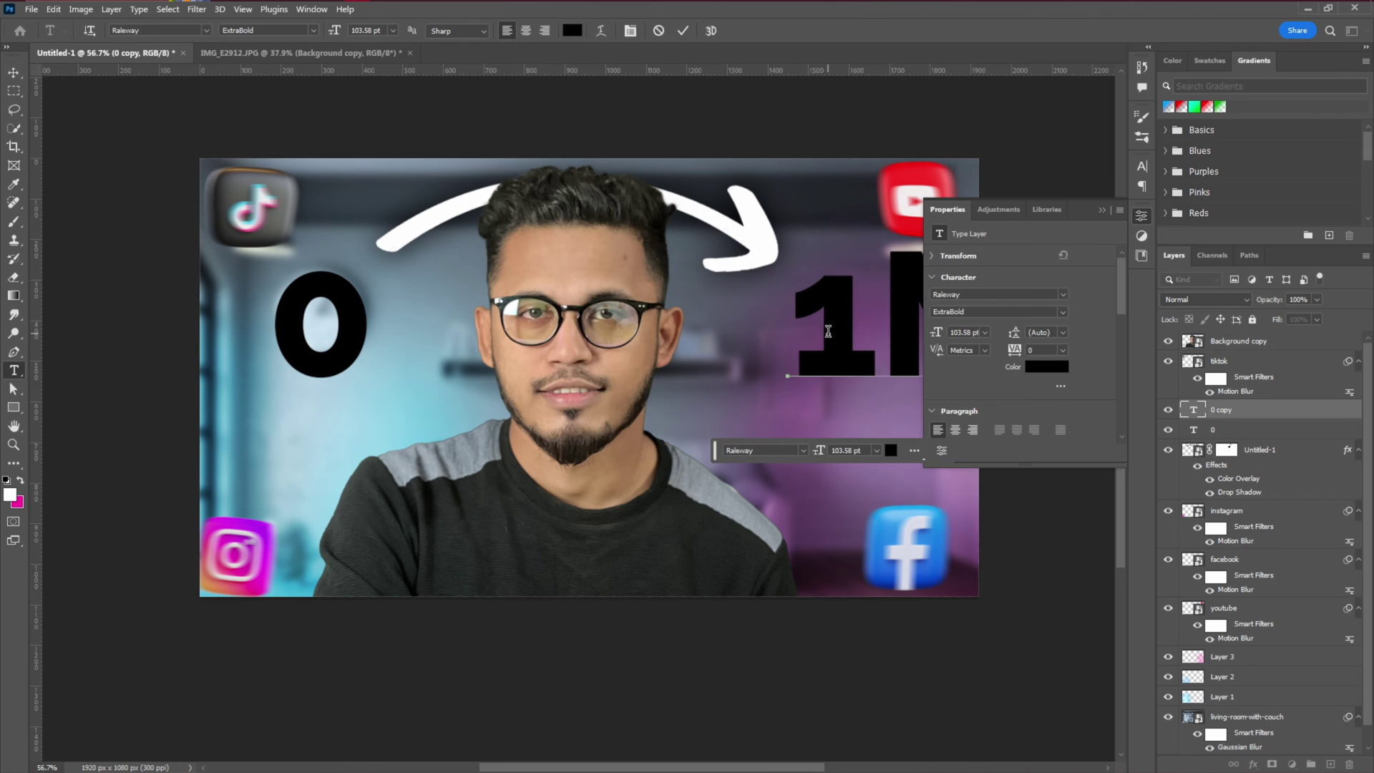
click(682, 30)
key(v)
Step: Set both the "0" and "1M" texts to Roboto Black
scroll(723, 376, right, 3)
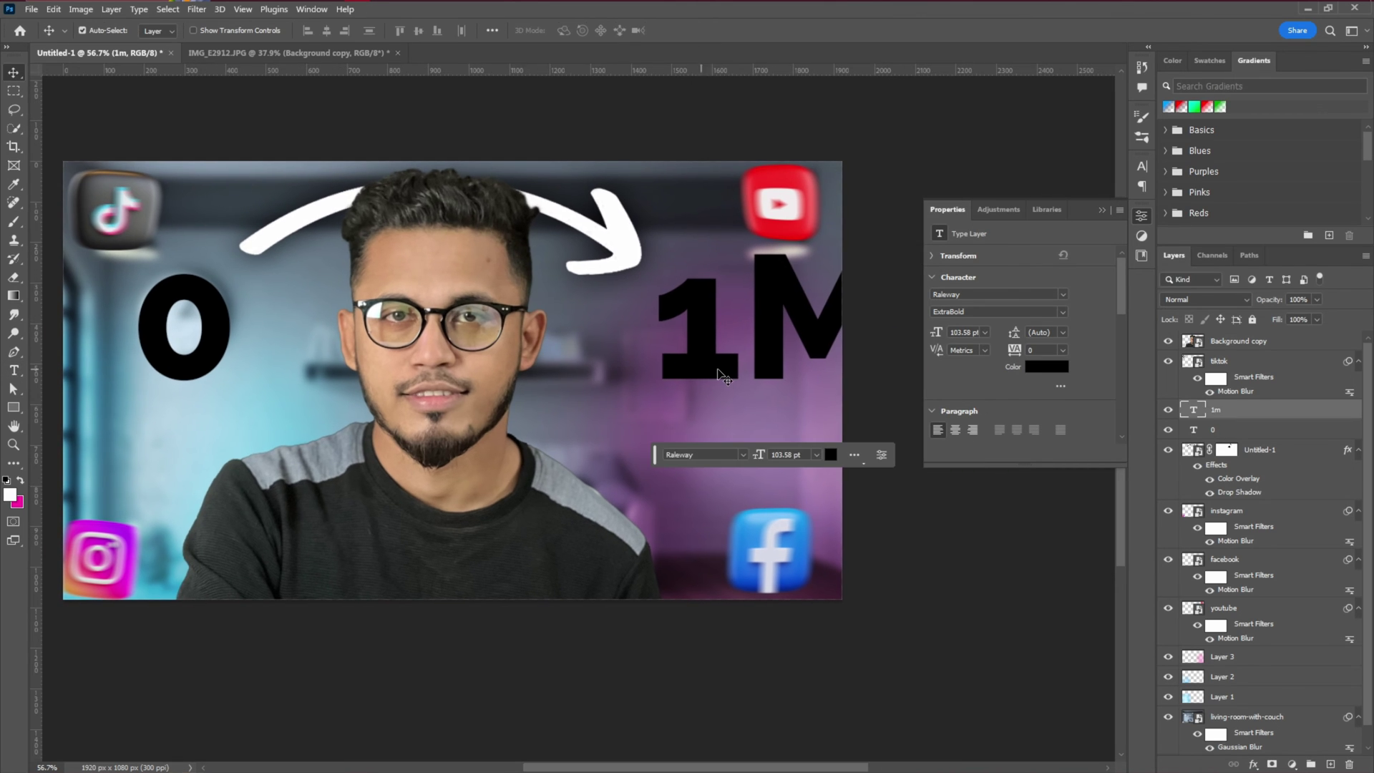
shift+click(226, 331)
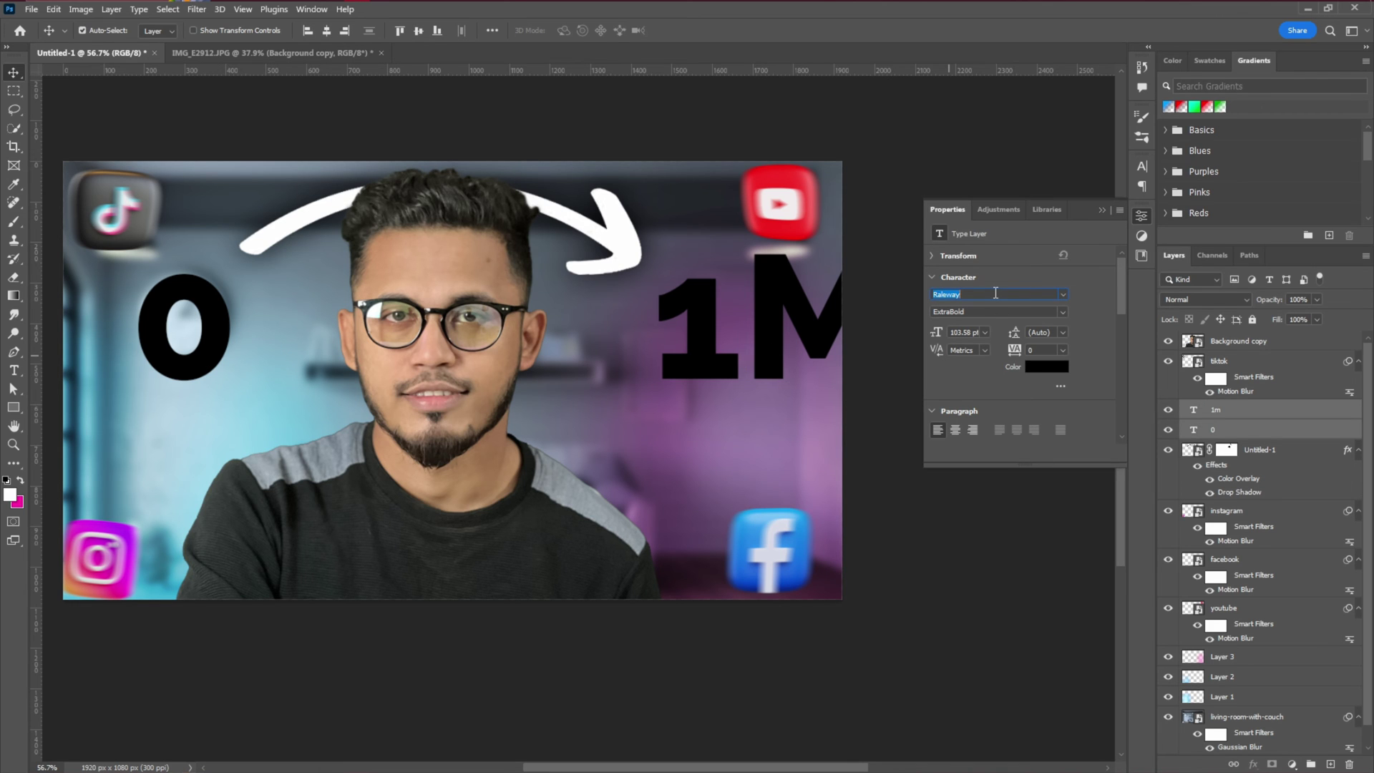
text(robo)
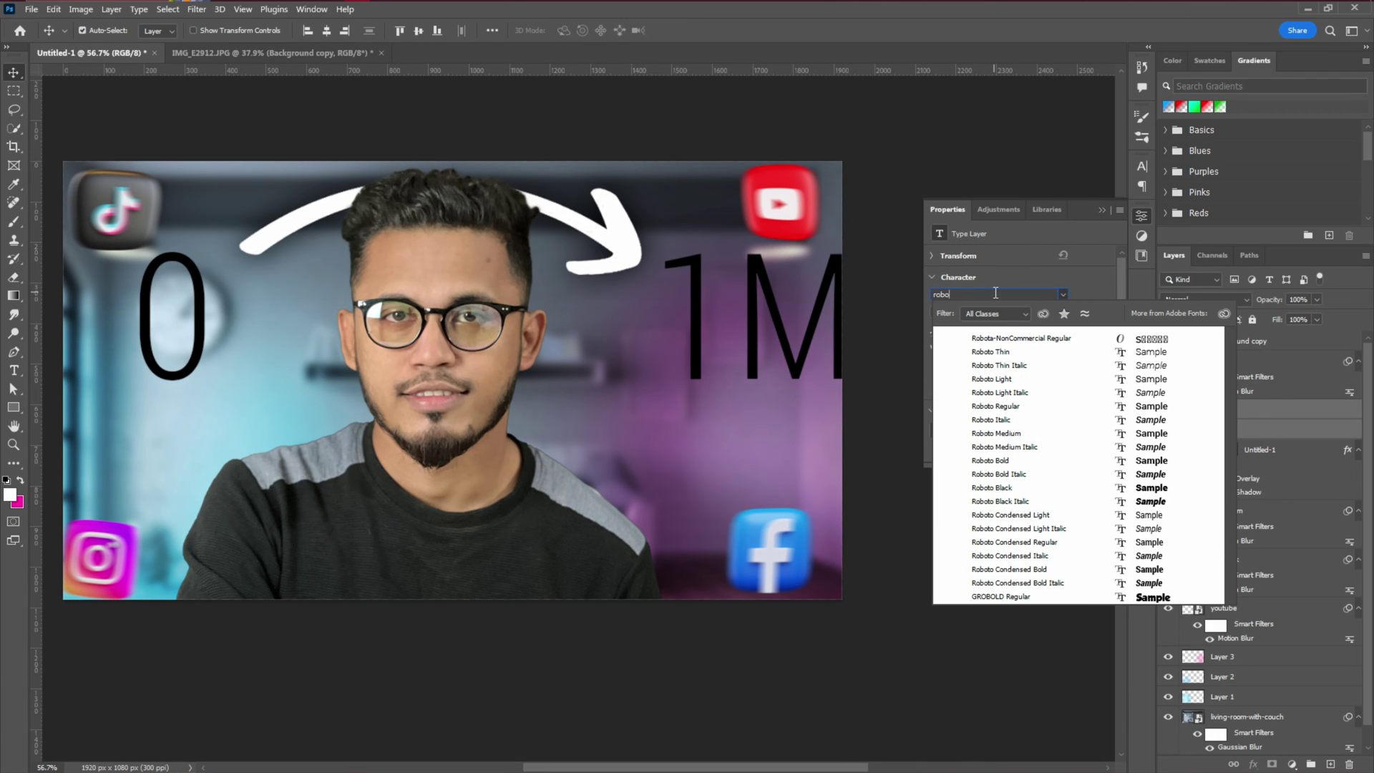
click(1019, 487)
Step: Scale both number texts down together to about 83.42 pt so "1M" fits inside the canvas, and shift them slightly down
key(ctrl+t)
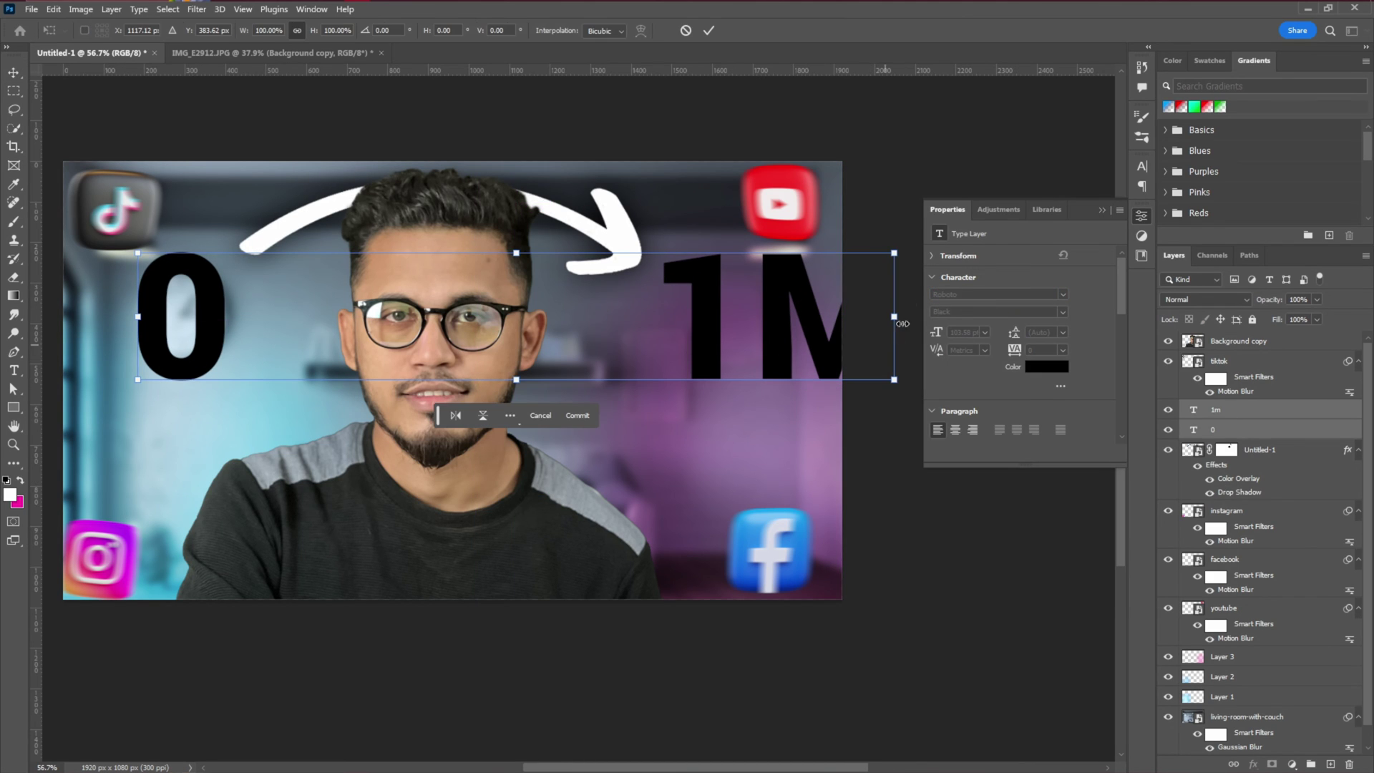
drag(900, 309, 760, 310)
drag(722, 313, 726, 360)
key(Return)
Step: Change the "1M" text to read "1.1M"
key(t)
click(658, 363)
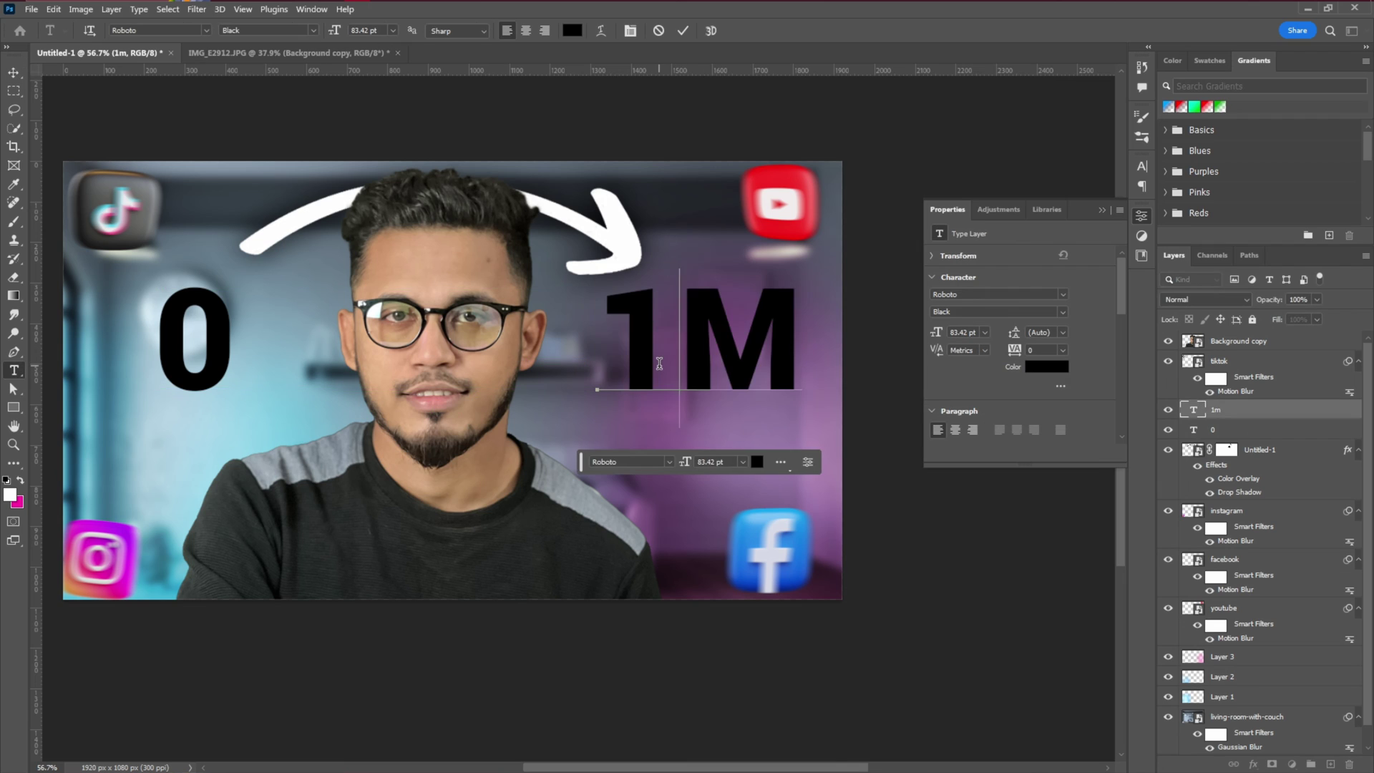
key(BackSpace)
text(1.)
key(ctrl+Return)
key(v)
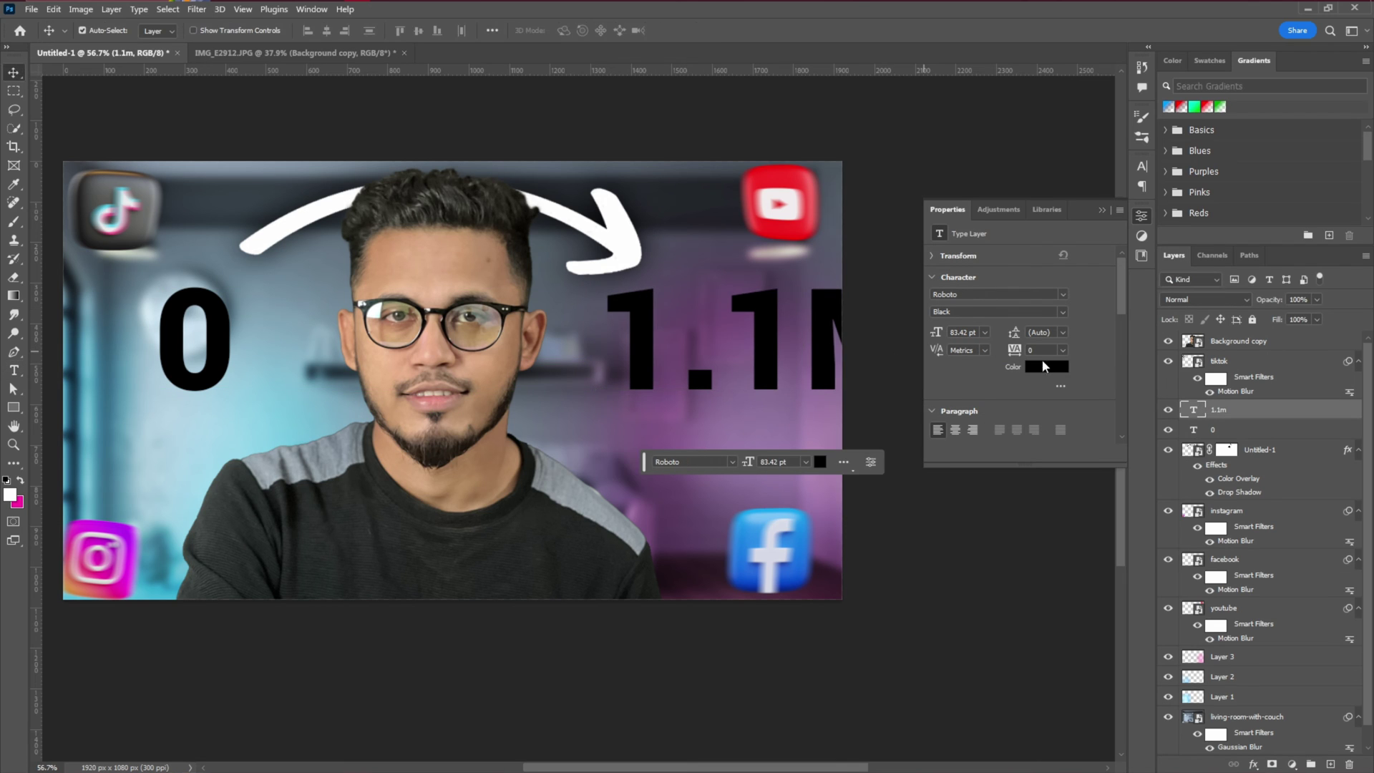
Step: Tighten the tracking of the "1.1M" text to -200
click(1063, 350)
click(1046, 388)
click(1063, 350)
click(1040, 366)
drag(732, 372, 759, 365)
click(1035, 350)
text(-200)
key(Return)
Step: Reduce both number texts to about 69 pt and reposition them on either side of the man's face
shift+click(213, 366)
drag(936, 332, 926, 332)
click(882, 351)
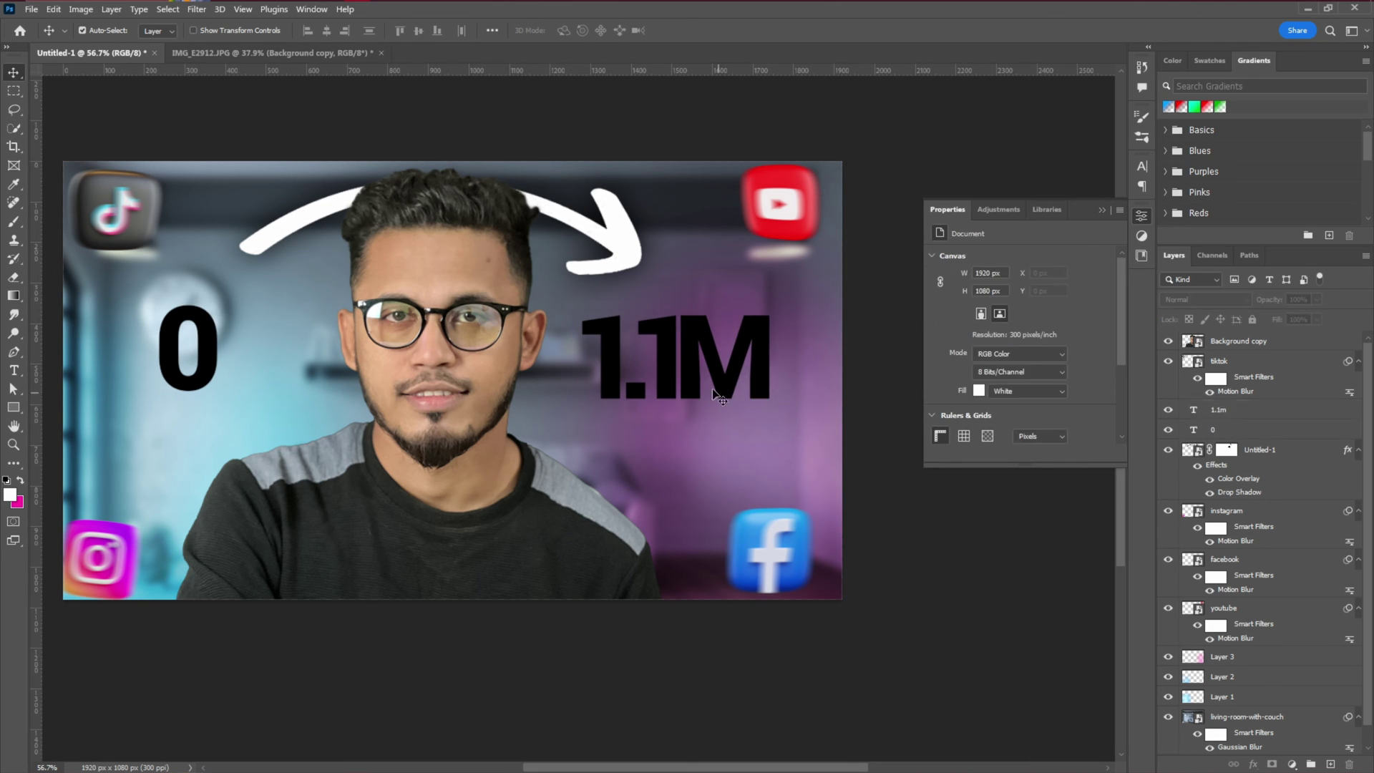
drag(676, 358, 673, 347)
Step: Set the "0" and "1.1M" texts to Poppins ExtraBold with tracking of -25
shift+click(208, 346)
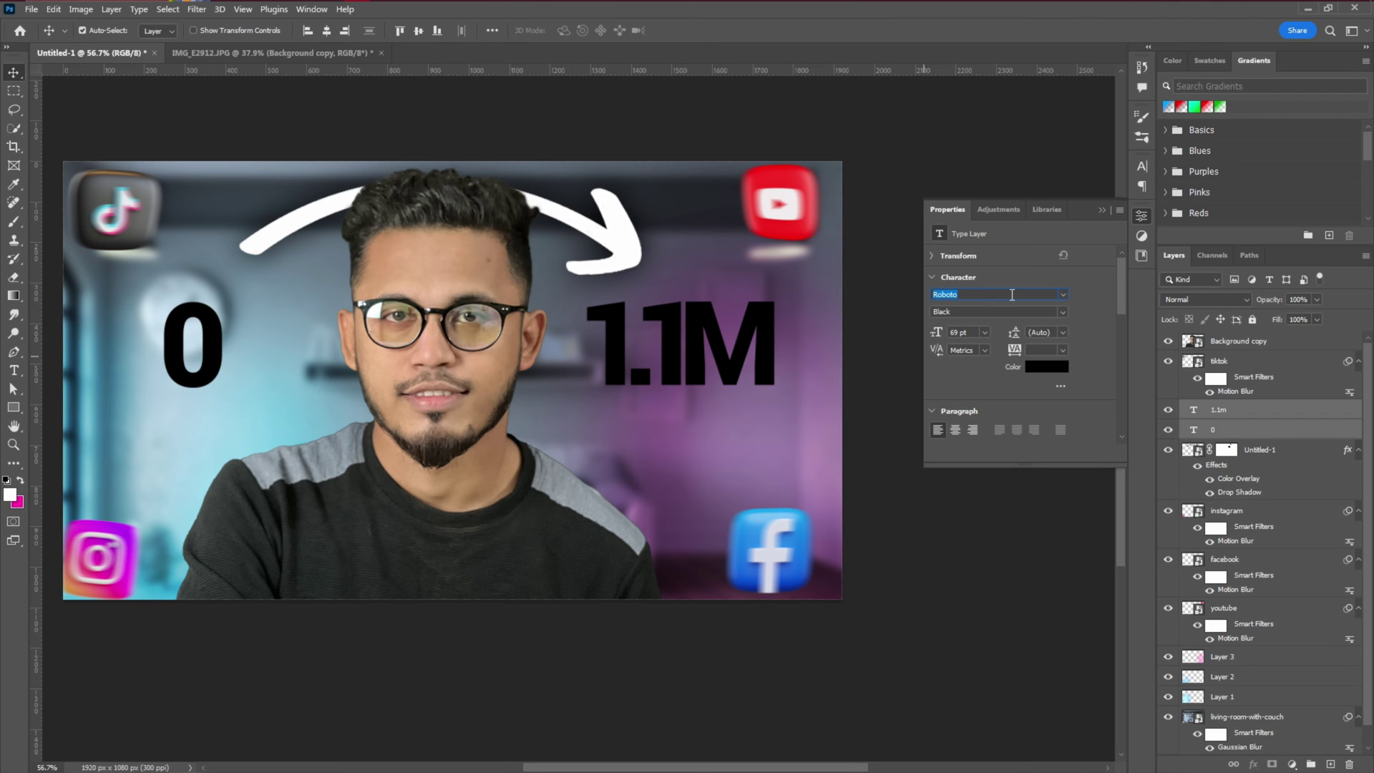
text(Poppins)
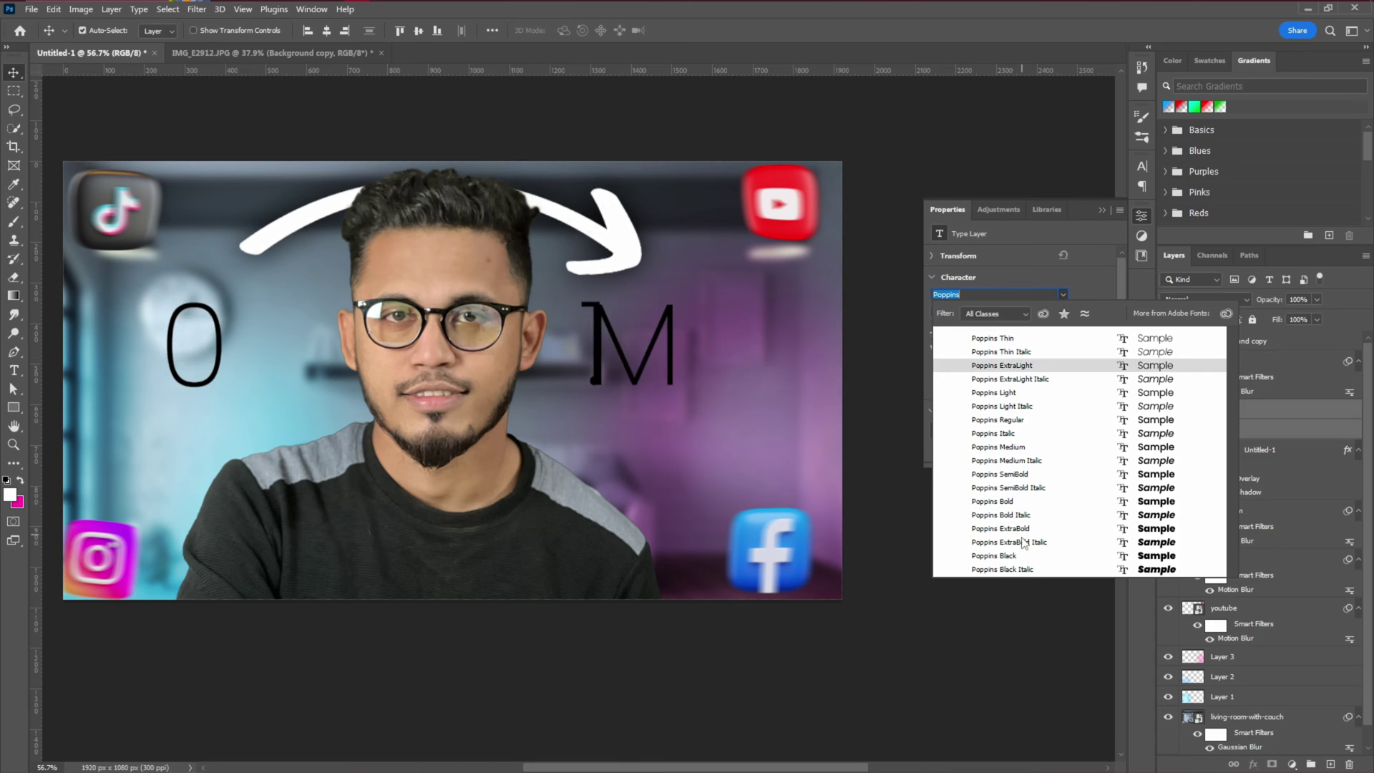
click(1001, 528)
click(1063, 350)
click(1041, 373)
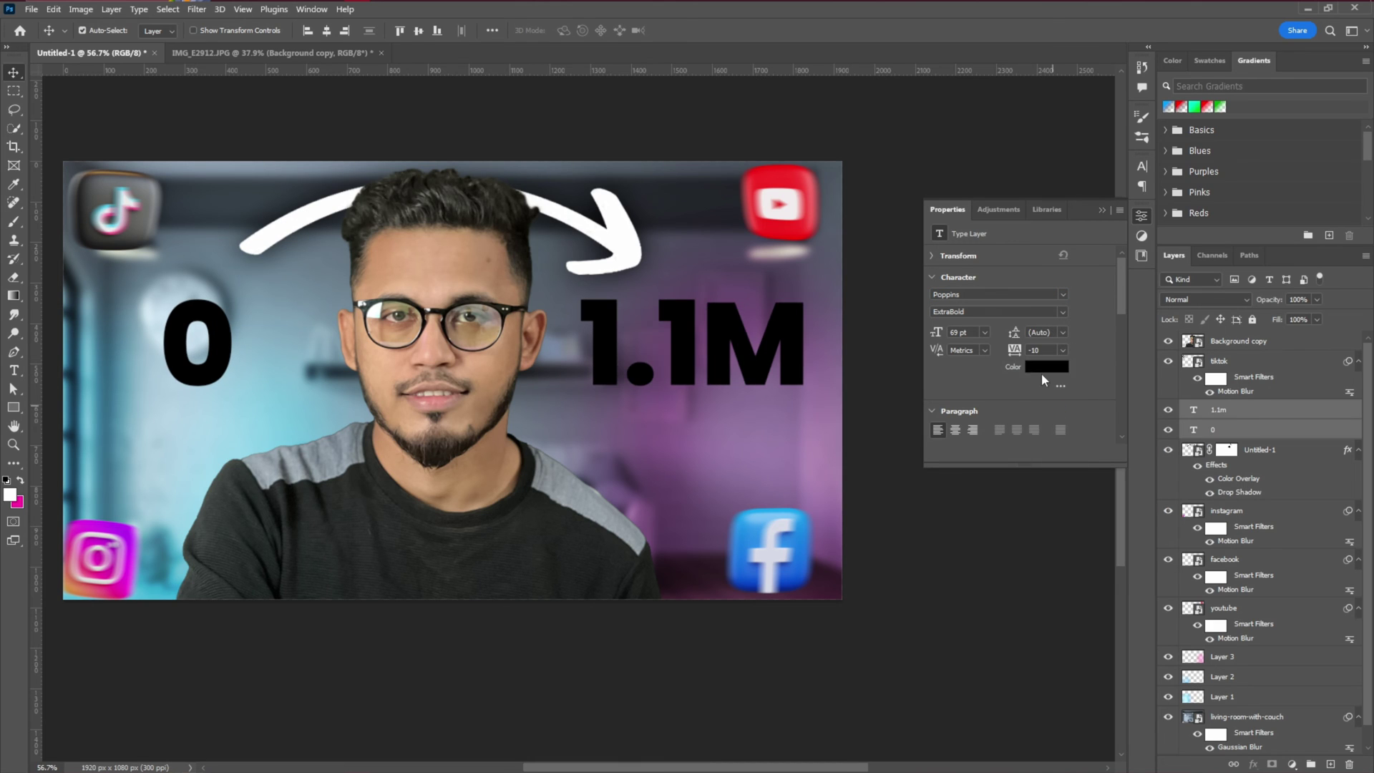
click(1062, 350)
click(1054, 392)
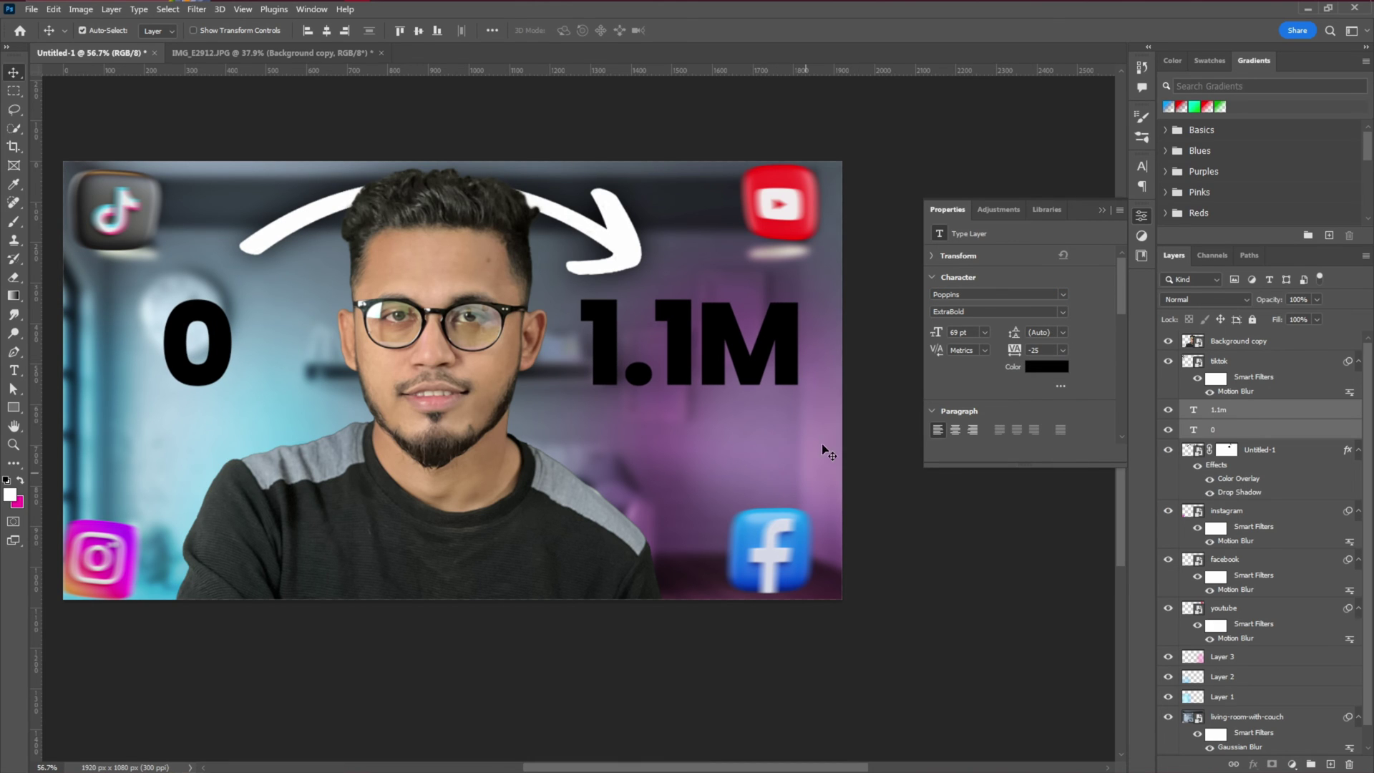
Step: Color both number texts white (ffffff)
click(1044, 373)
text(ffffff)
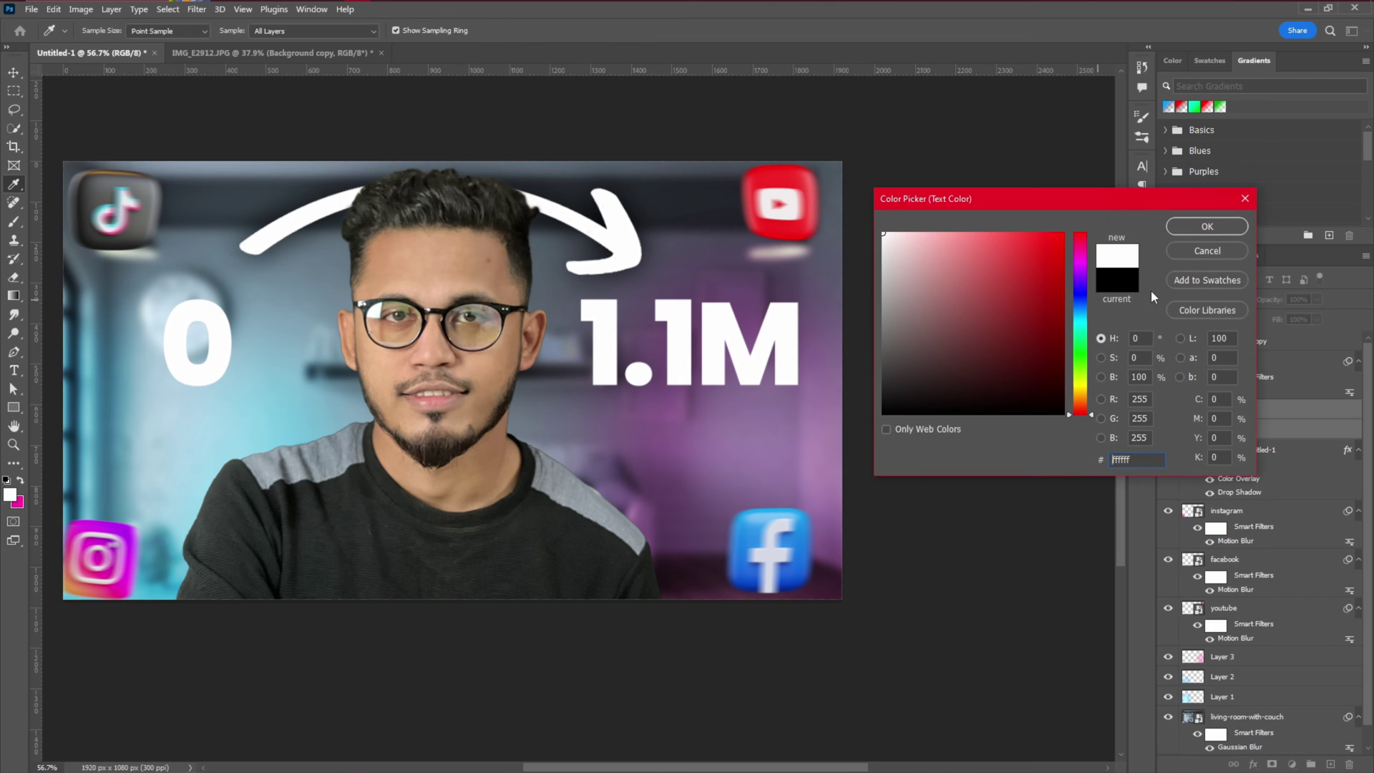
click(1204, 228)
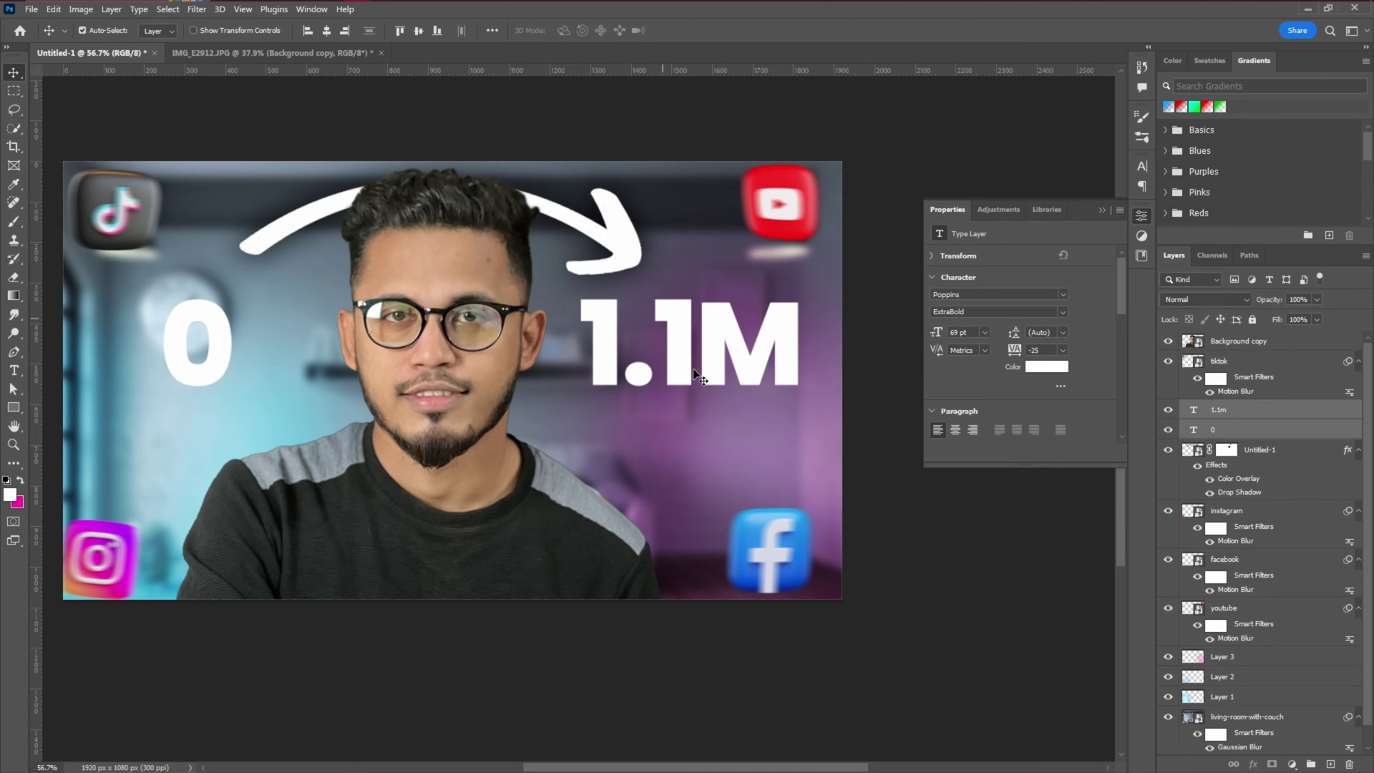
Step: Add two drop shadows to the "1.1M" text, sizing the second about 35 px, and copy these effects to the "0" layer
click(744, 362)
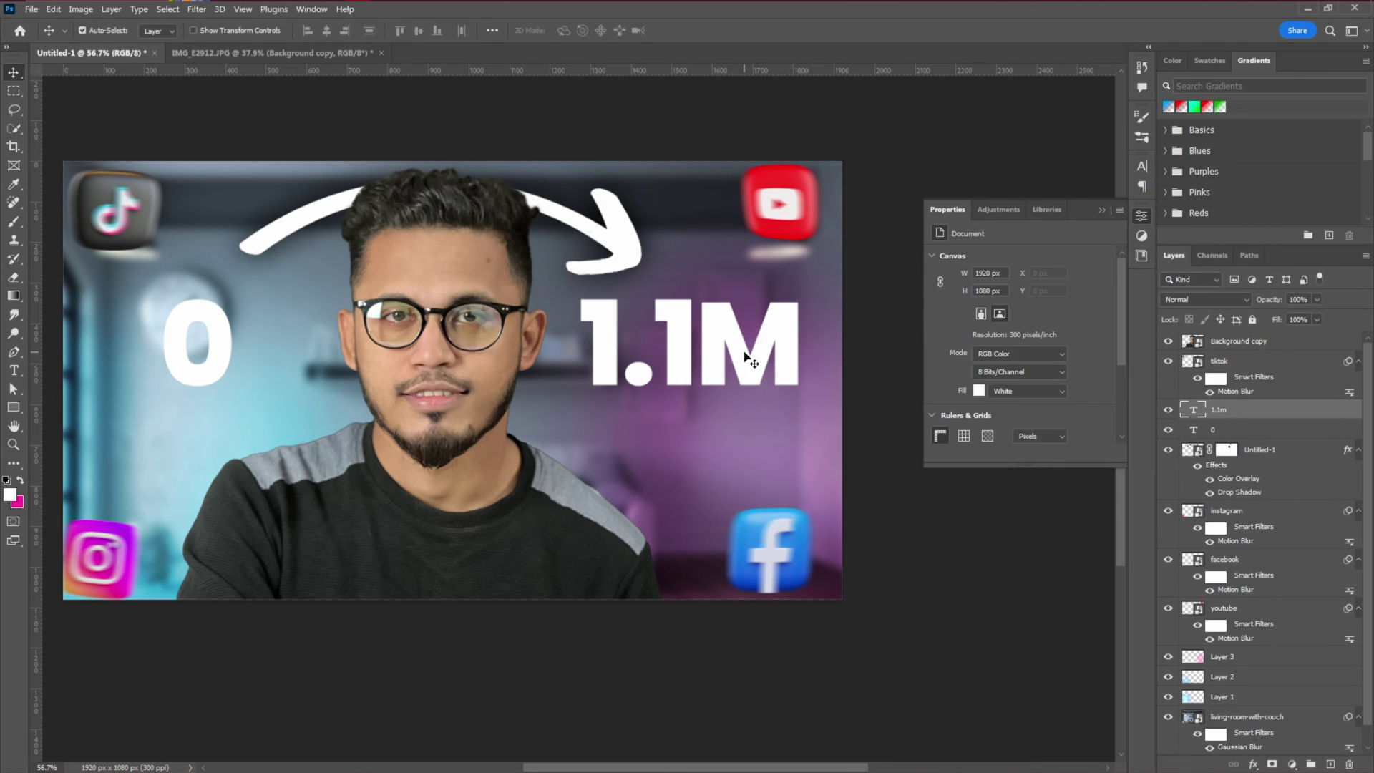
double_click(1267, 417)
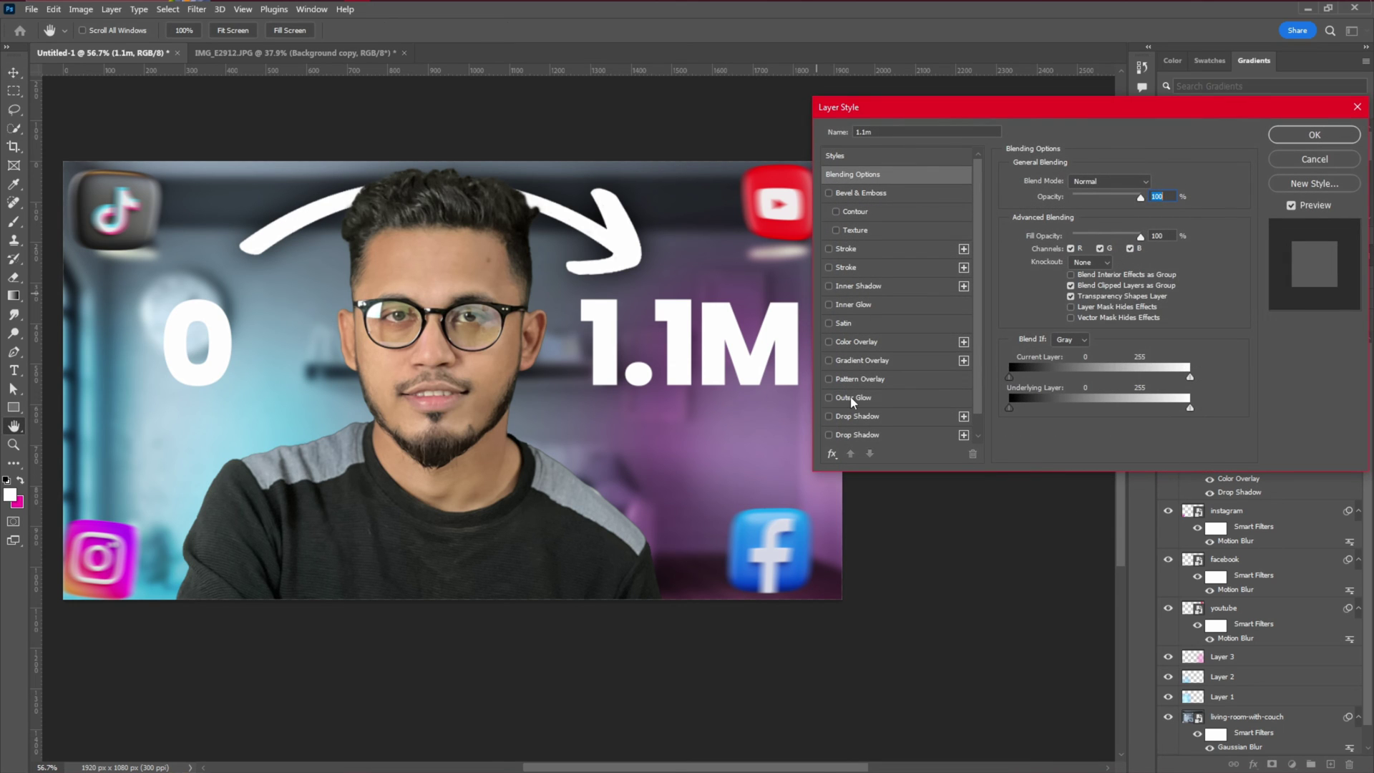
click(859, 417)
click(878, 435)
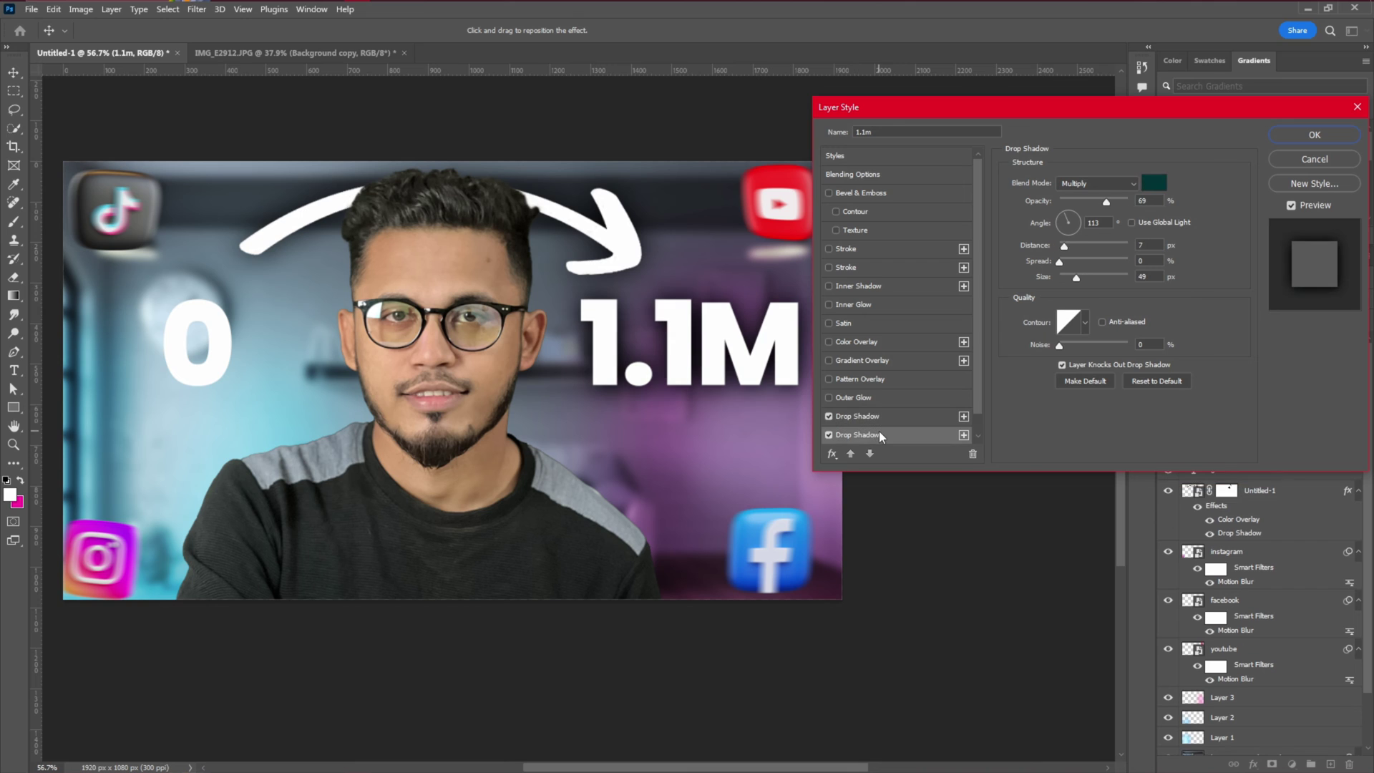
drag(1075, 278, 1069, 279)
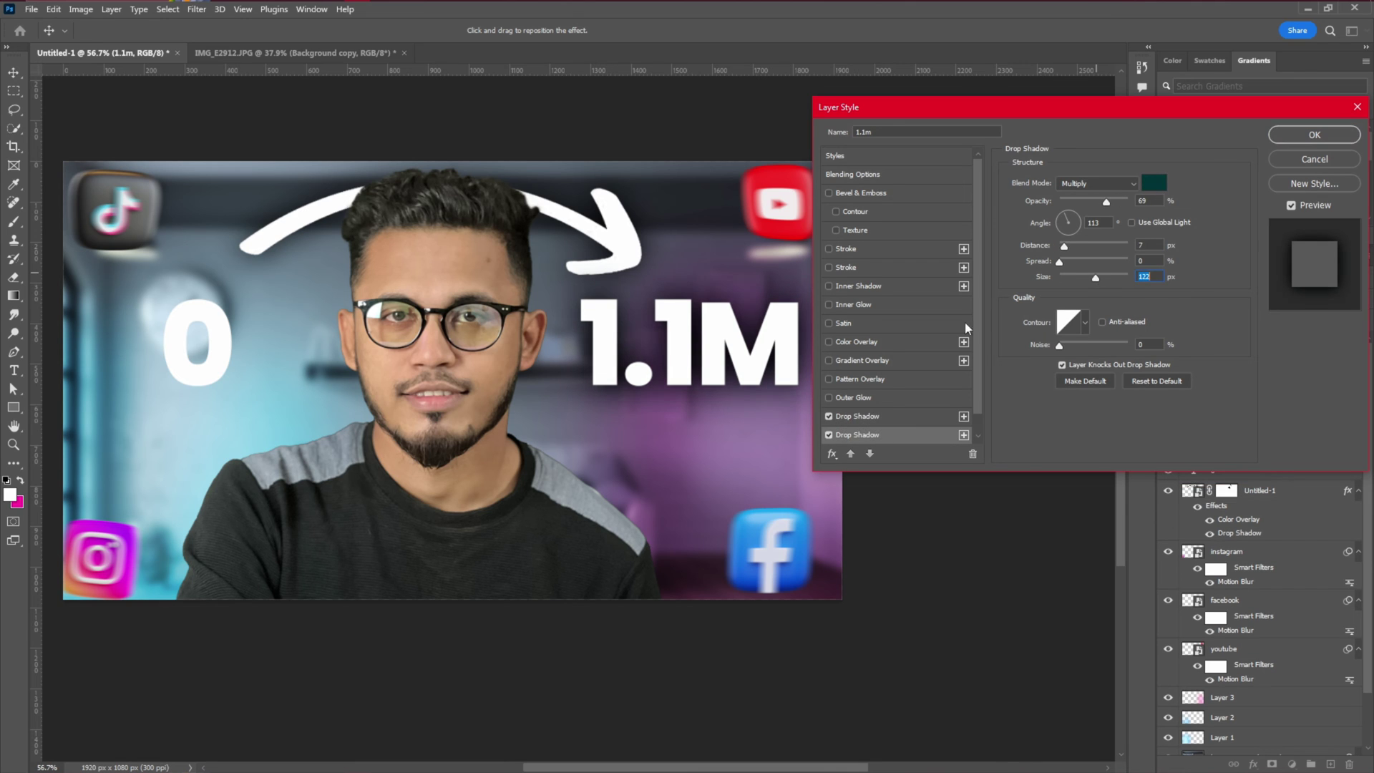
click(1331, 141)
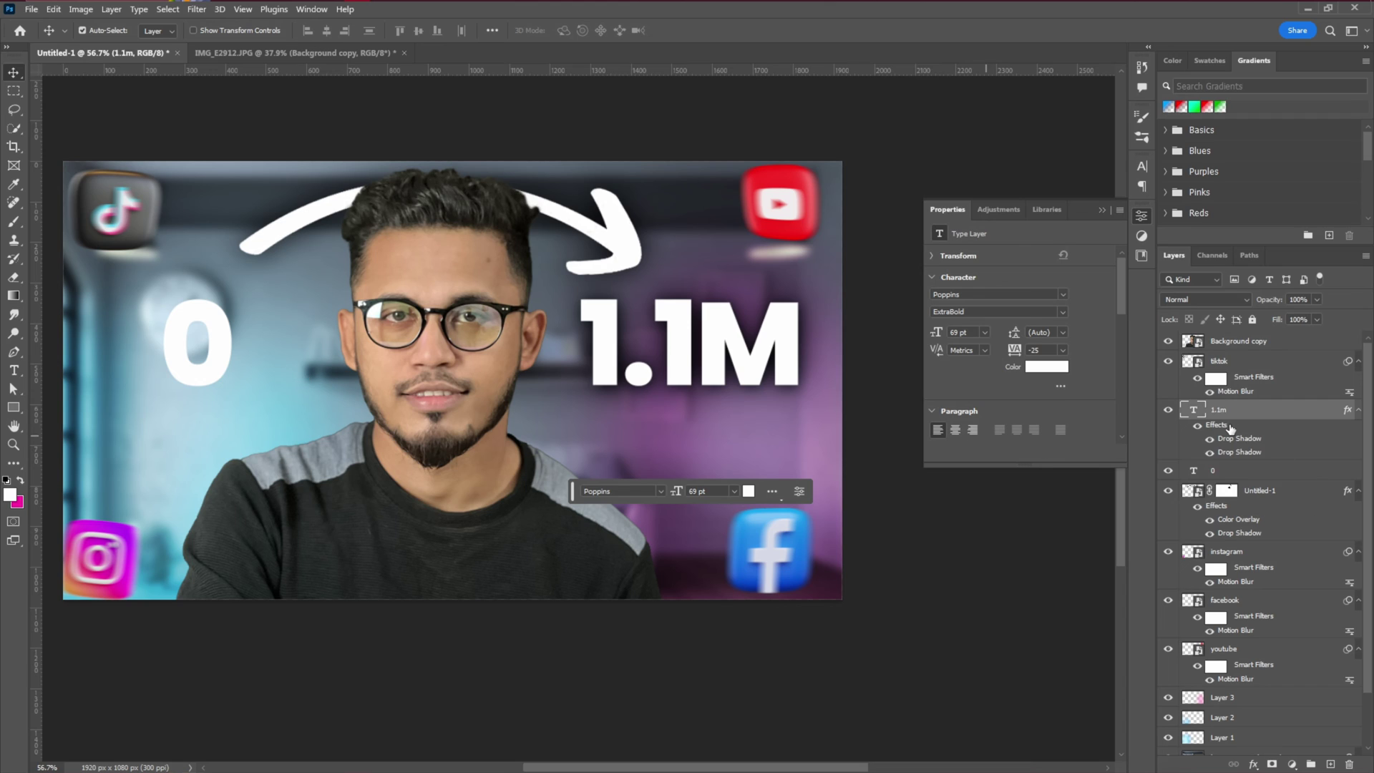
drag(1234, 430, 1242, 470)
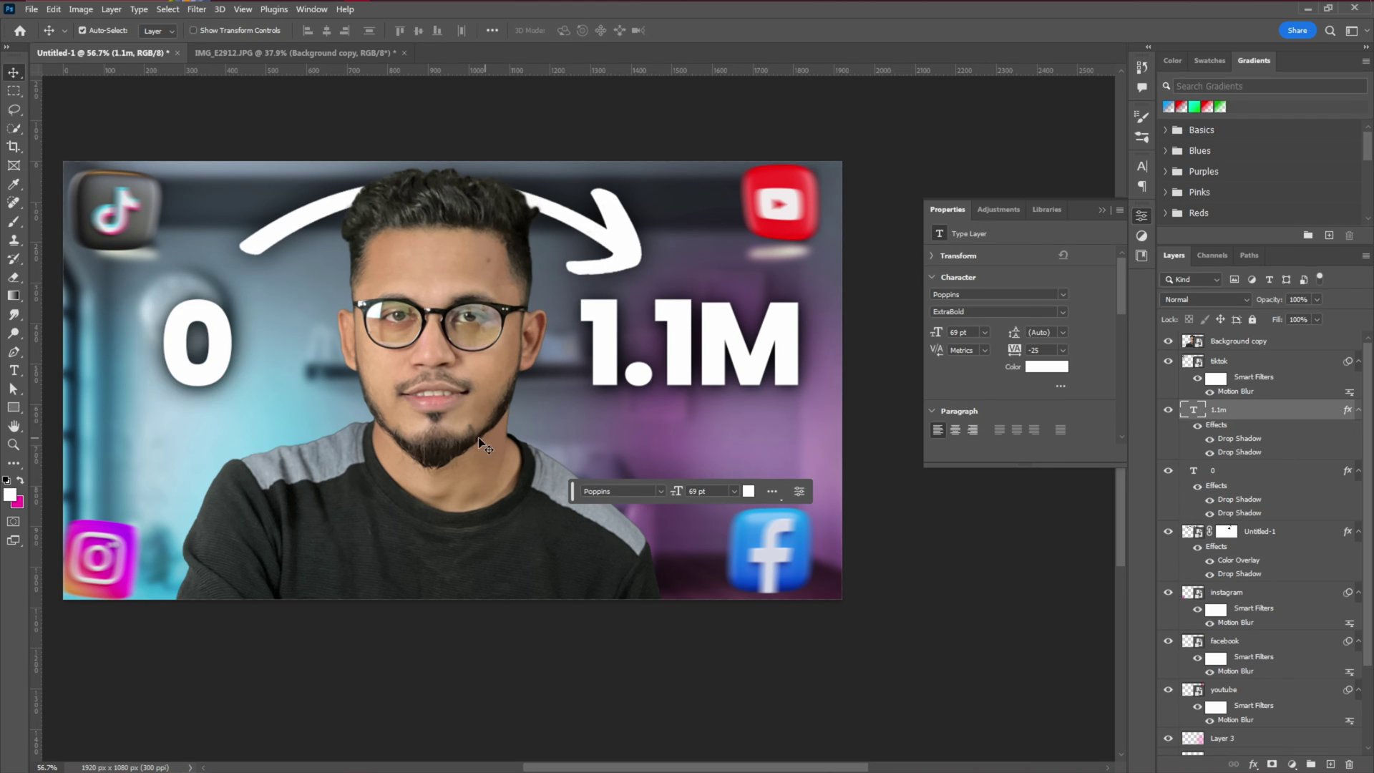
Step: Draw a white rectangle about 399 × 69 px below the "0" and round its corners to 16 px
key(ctrl+0)
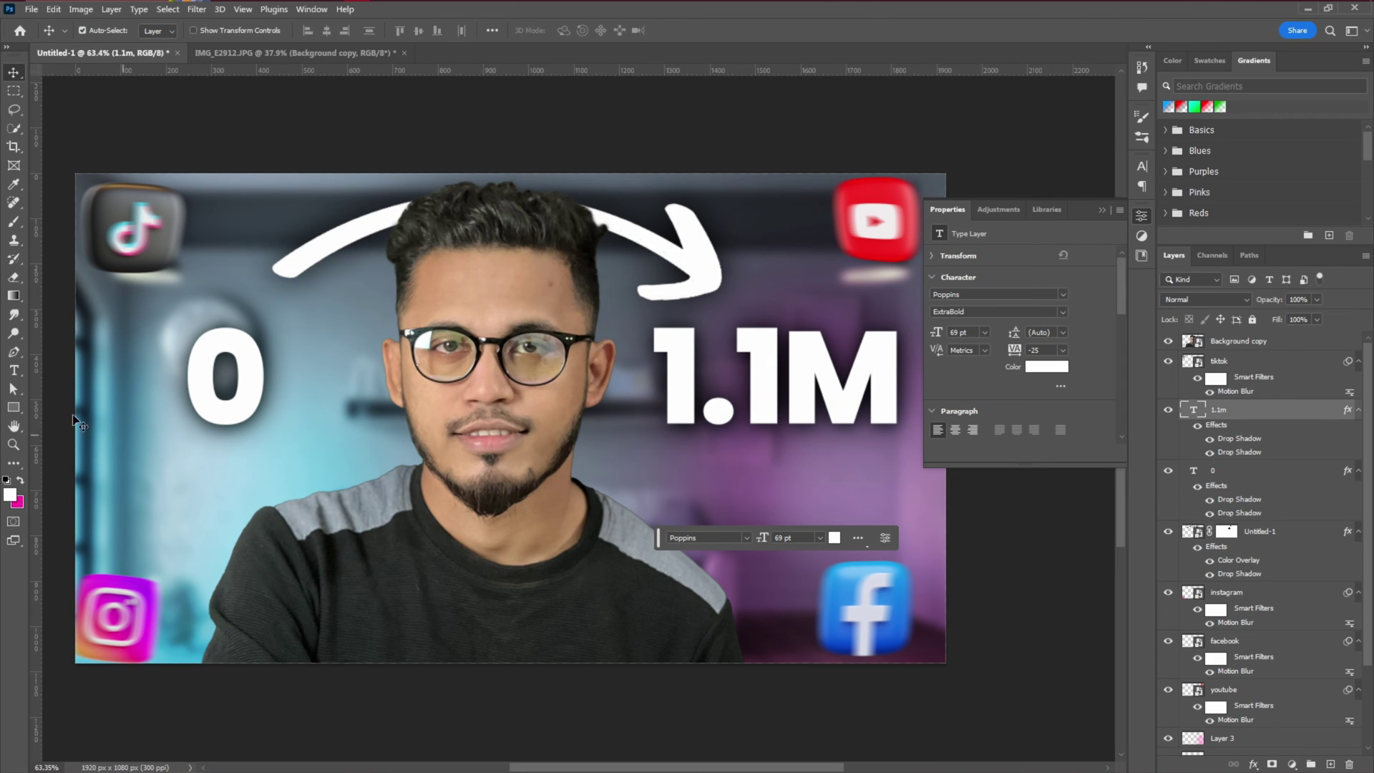
click(14, 407)
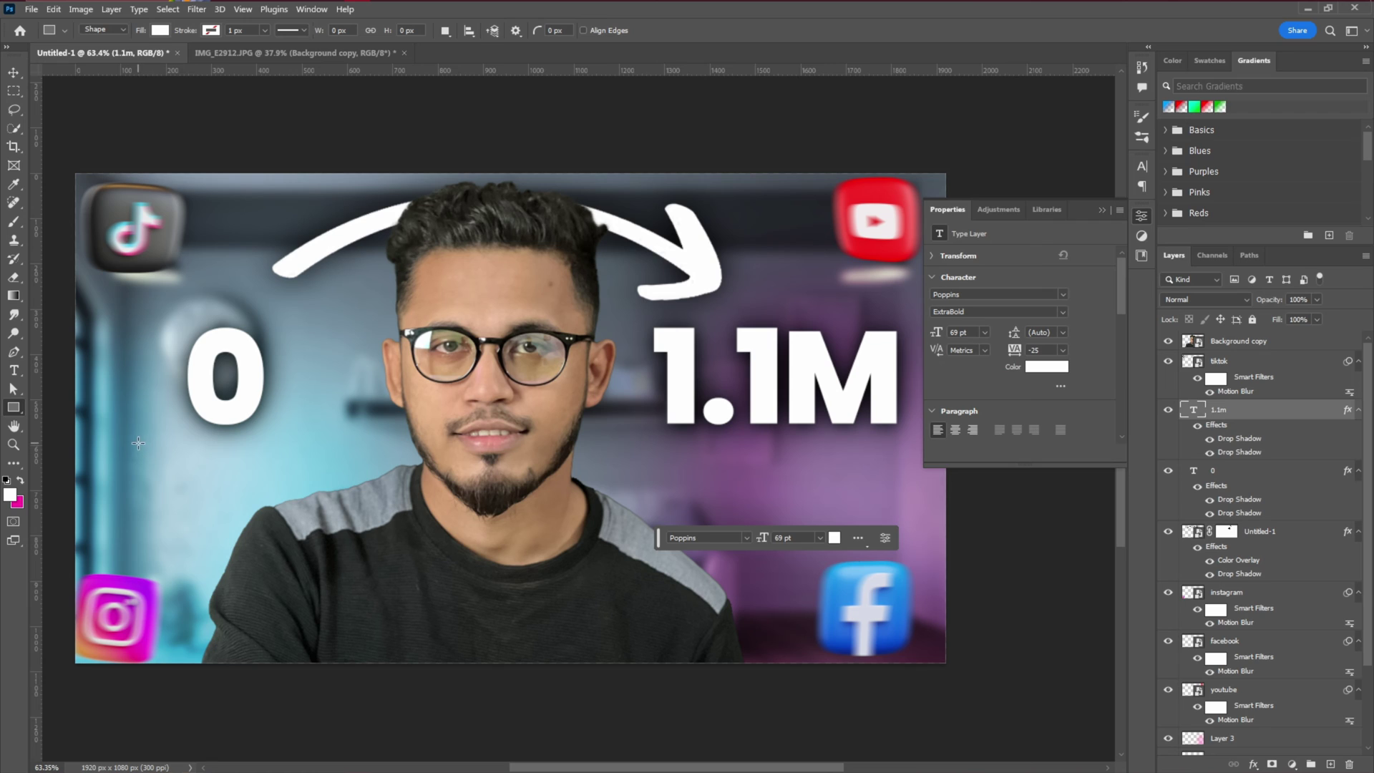
drag(138, 443, 318, 473)
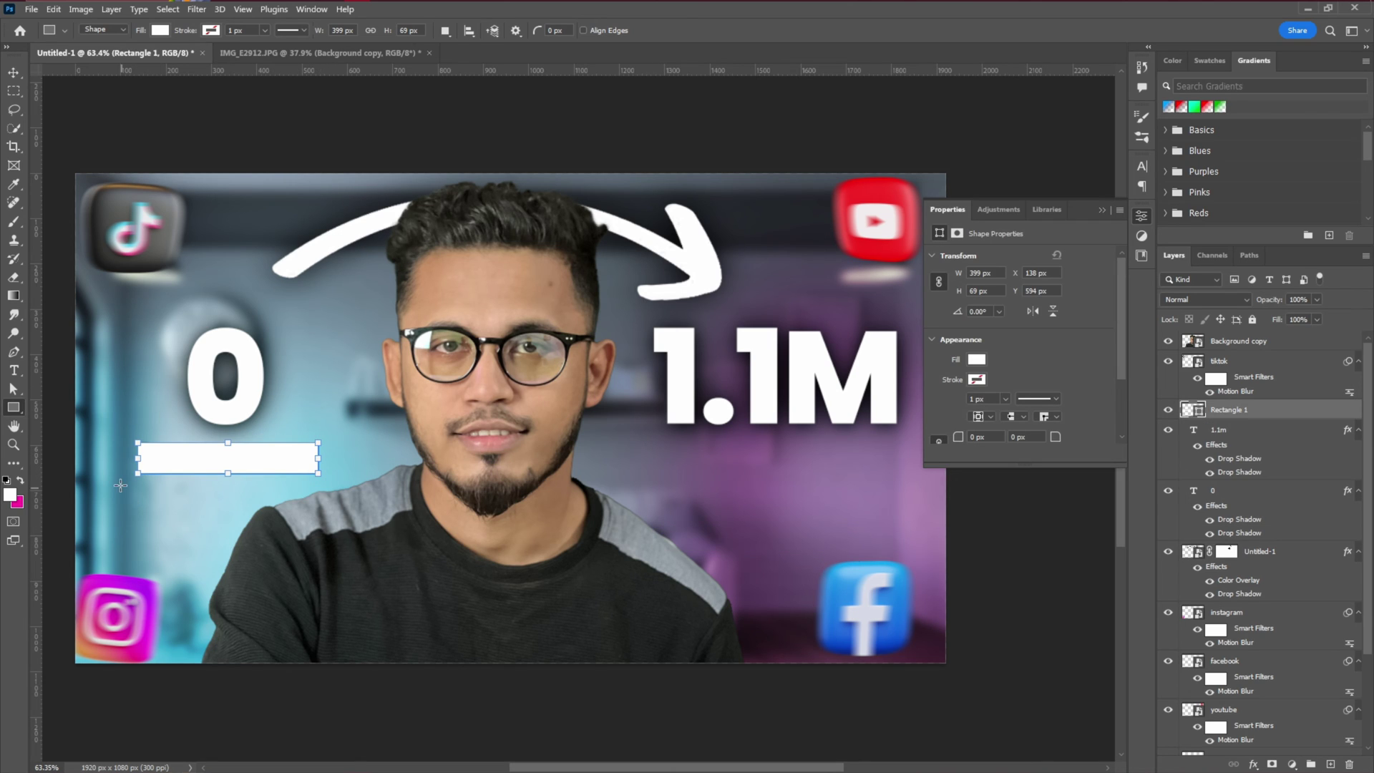
scroll(143, 464, up, 5)
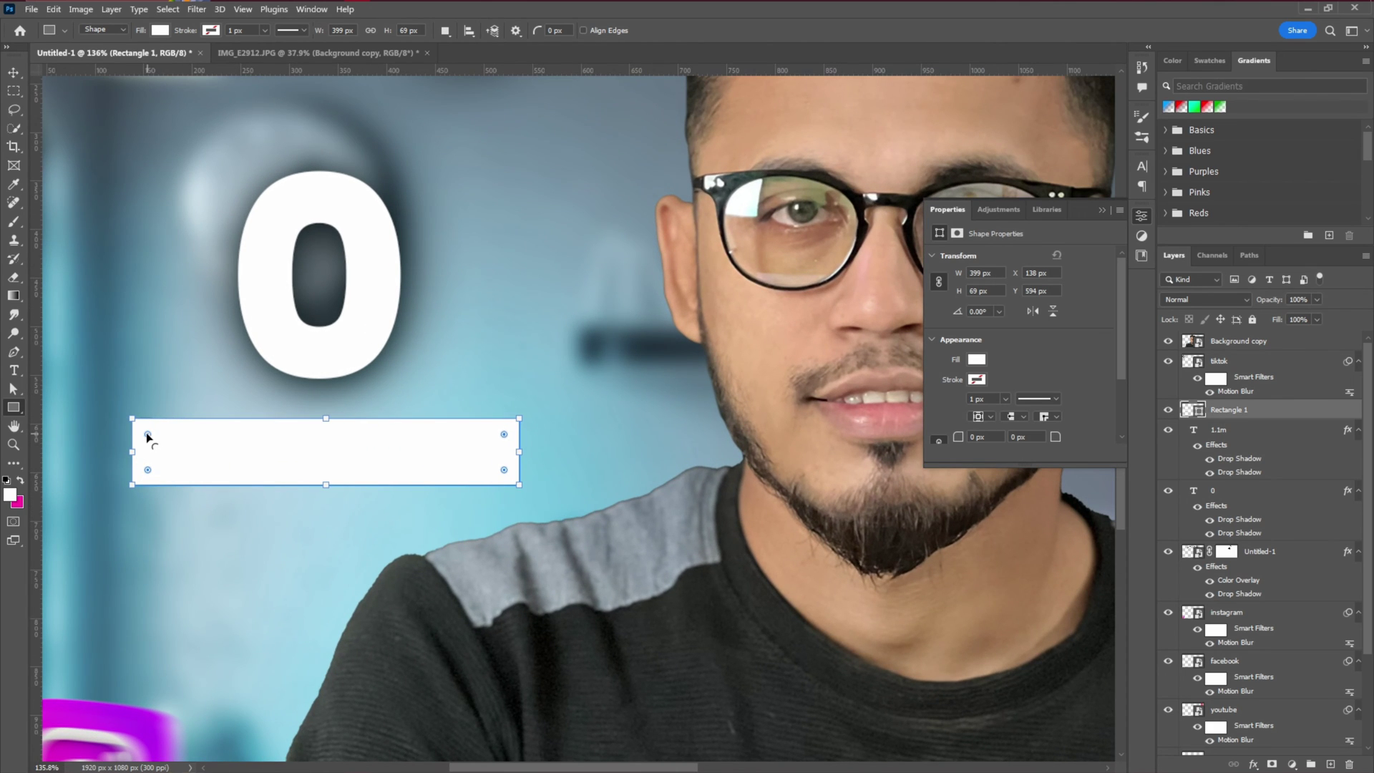
drag(148, 436, 147, 436)
scroll(1002, 346, down, 1)
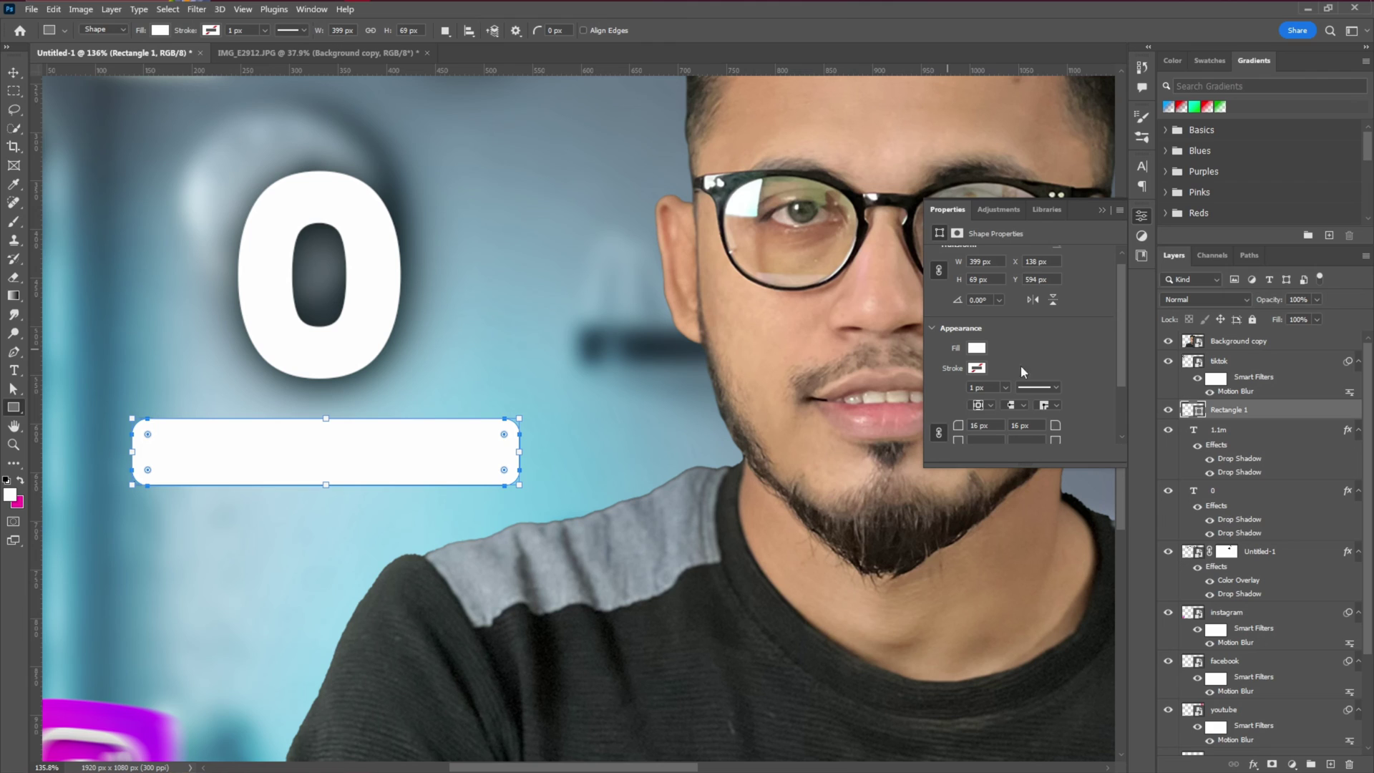
scroll(997, 415, down, 3)
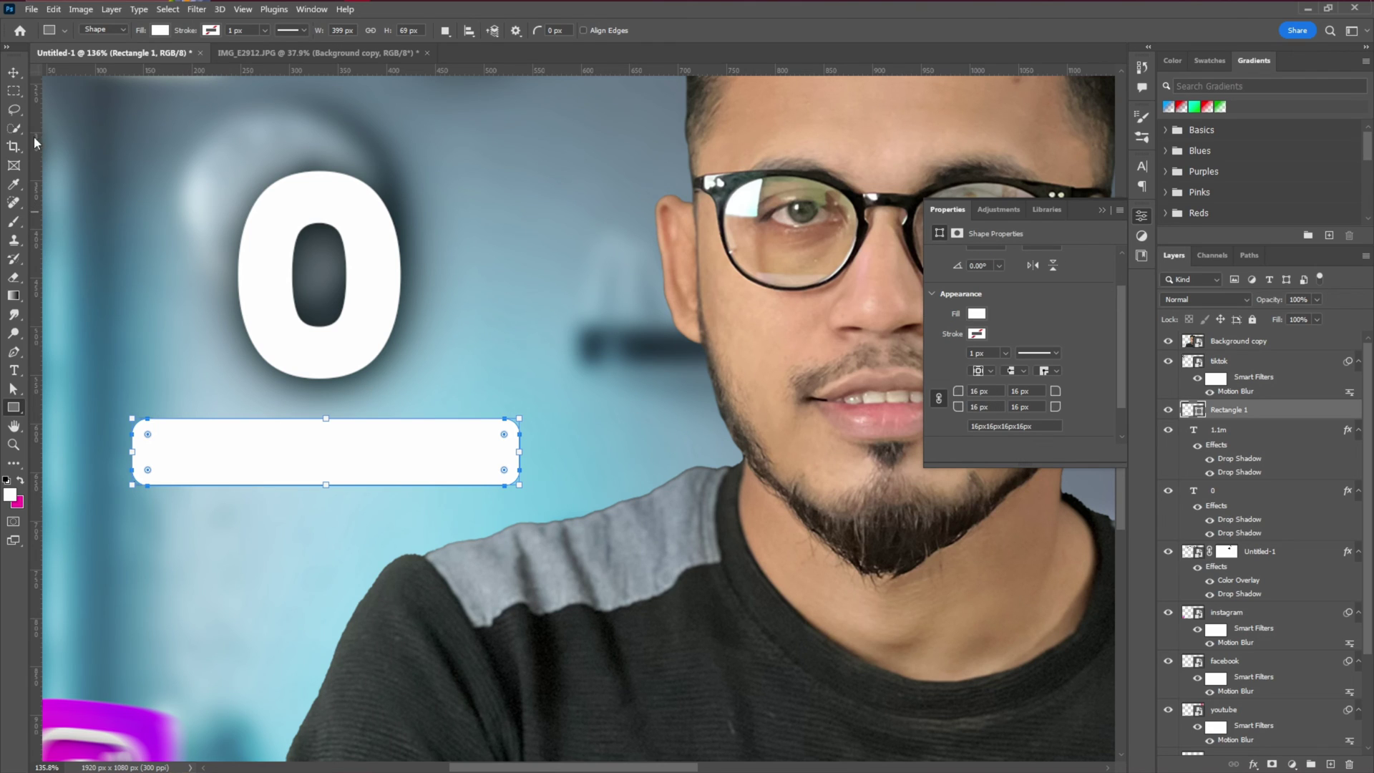
Step: Lower the rounded rectangle's fill to 49% for a translucent look
click(13, 72)
scroll(383, 352, up, 2)
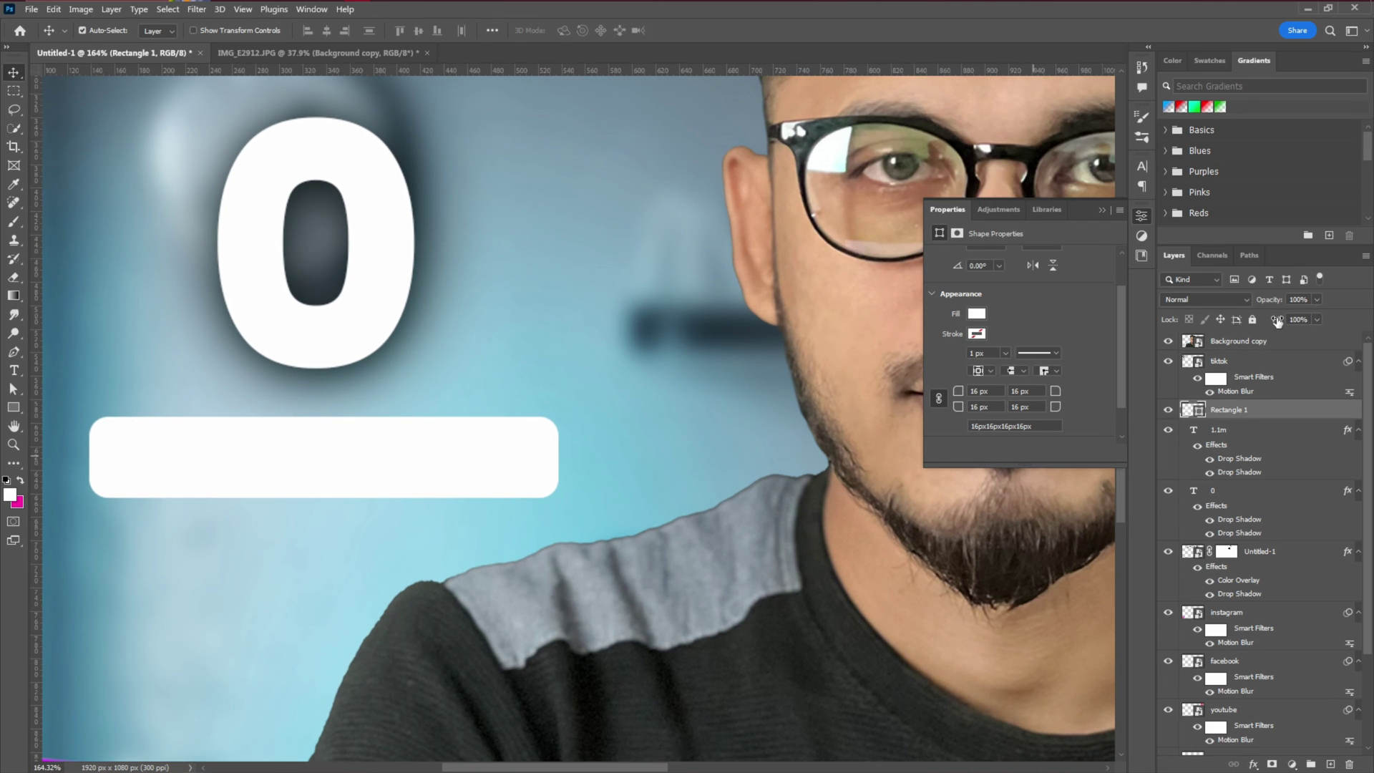
drag(1278, 323, 1243, 325)
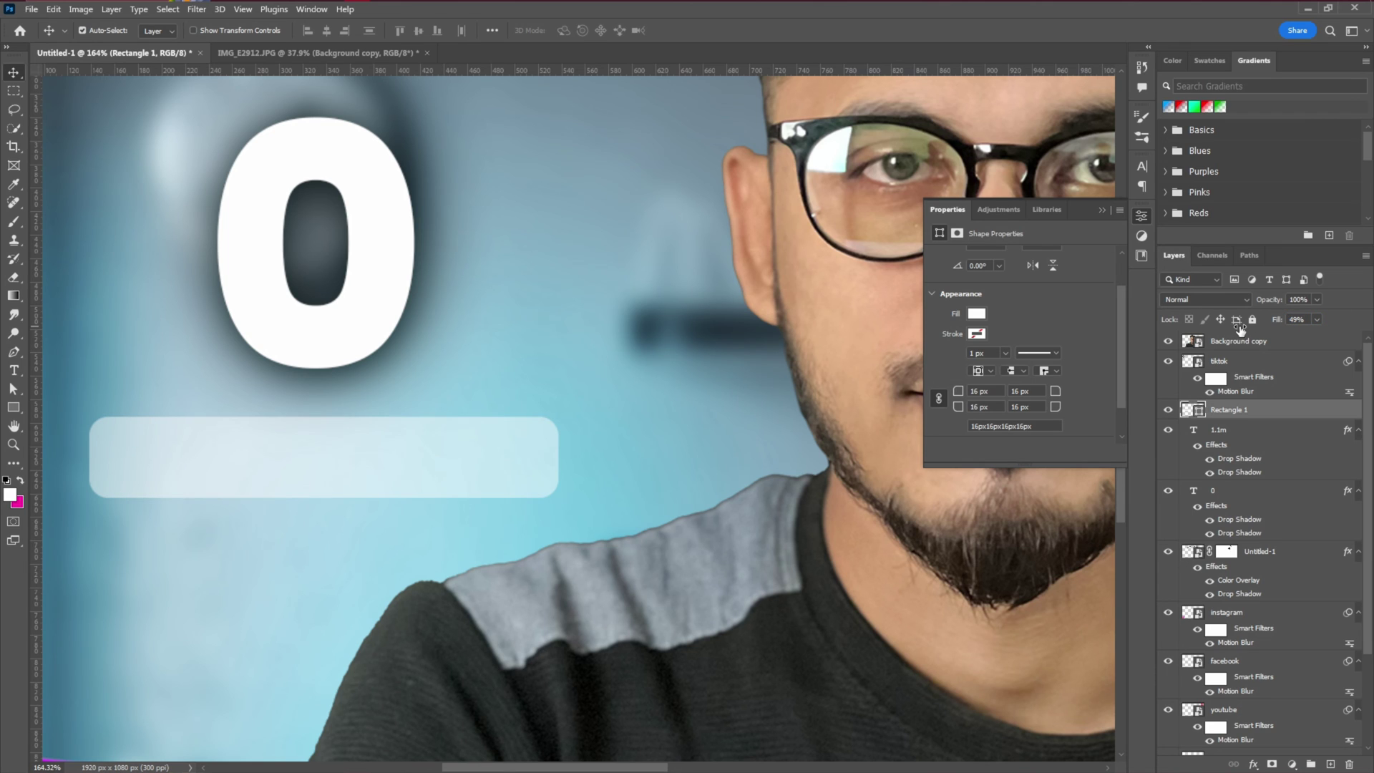
Step: Give the translucent rectangle two drop shadows, one 81 px at 100% opacity and one 35 px at 69% opacity
drag(417, 494, 460, 484)
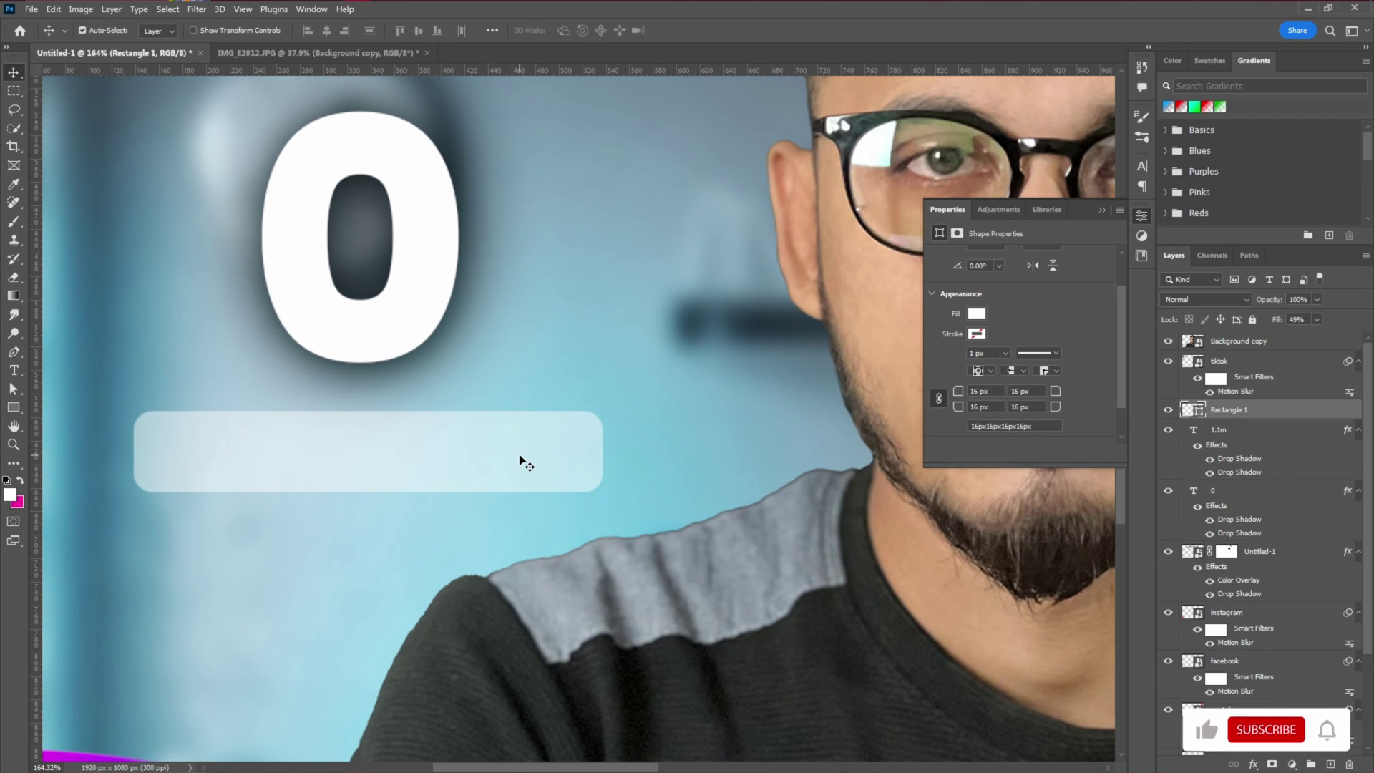
double_click(1292, 415)
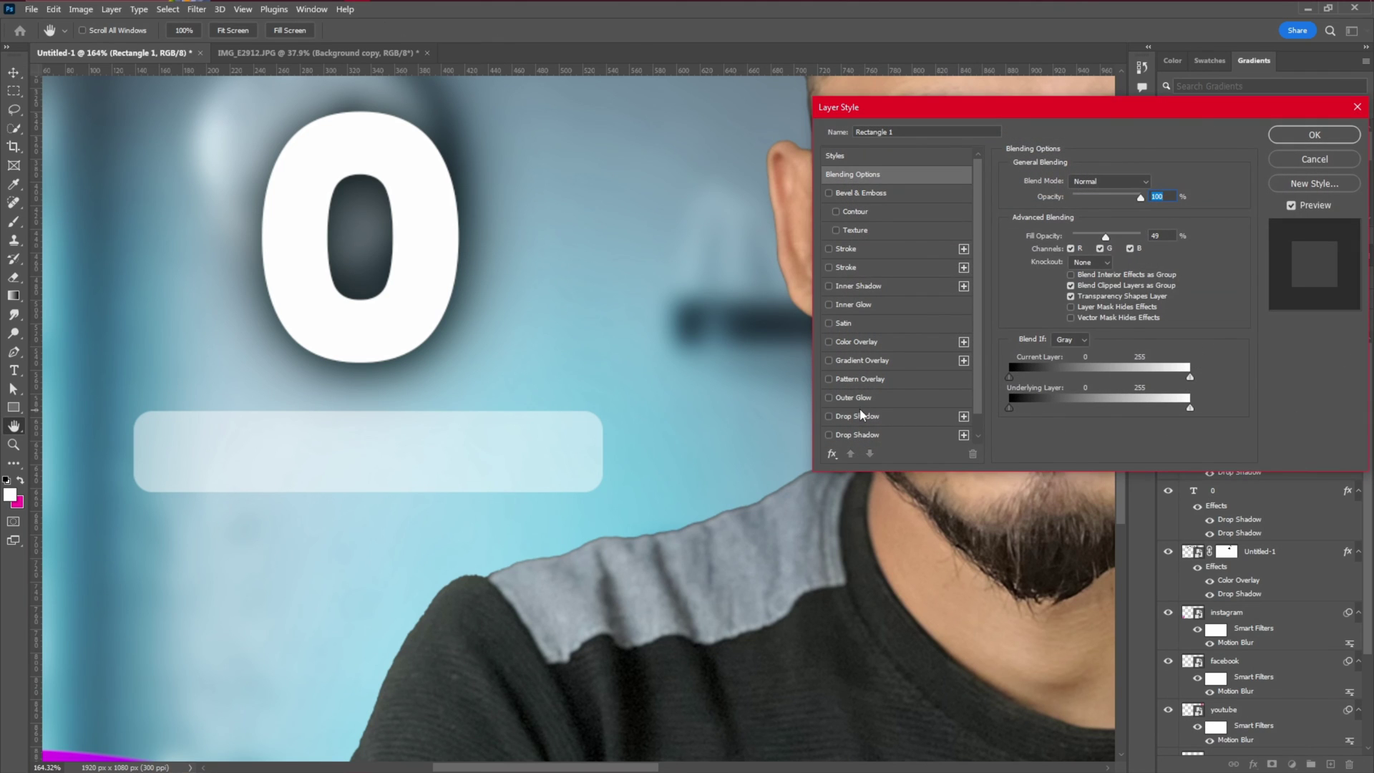
click(866, 418)
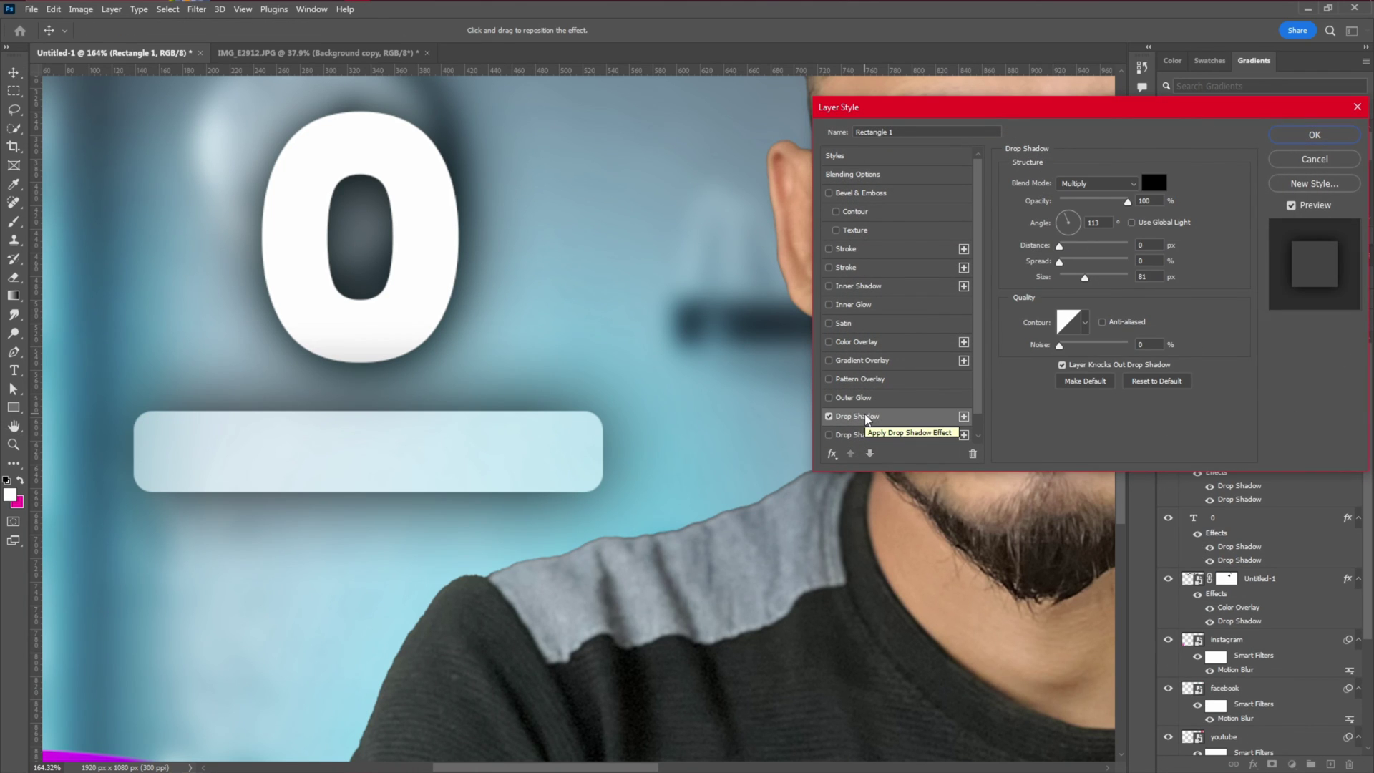
scroll(875, 426, down, 1)
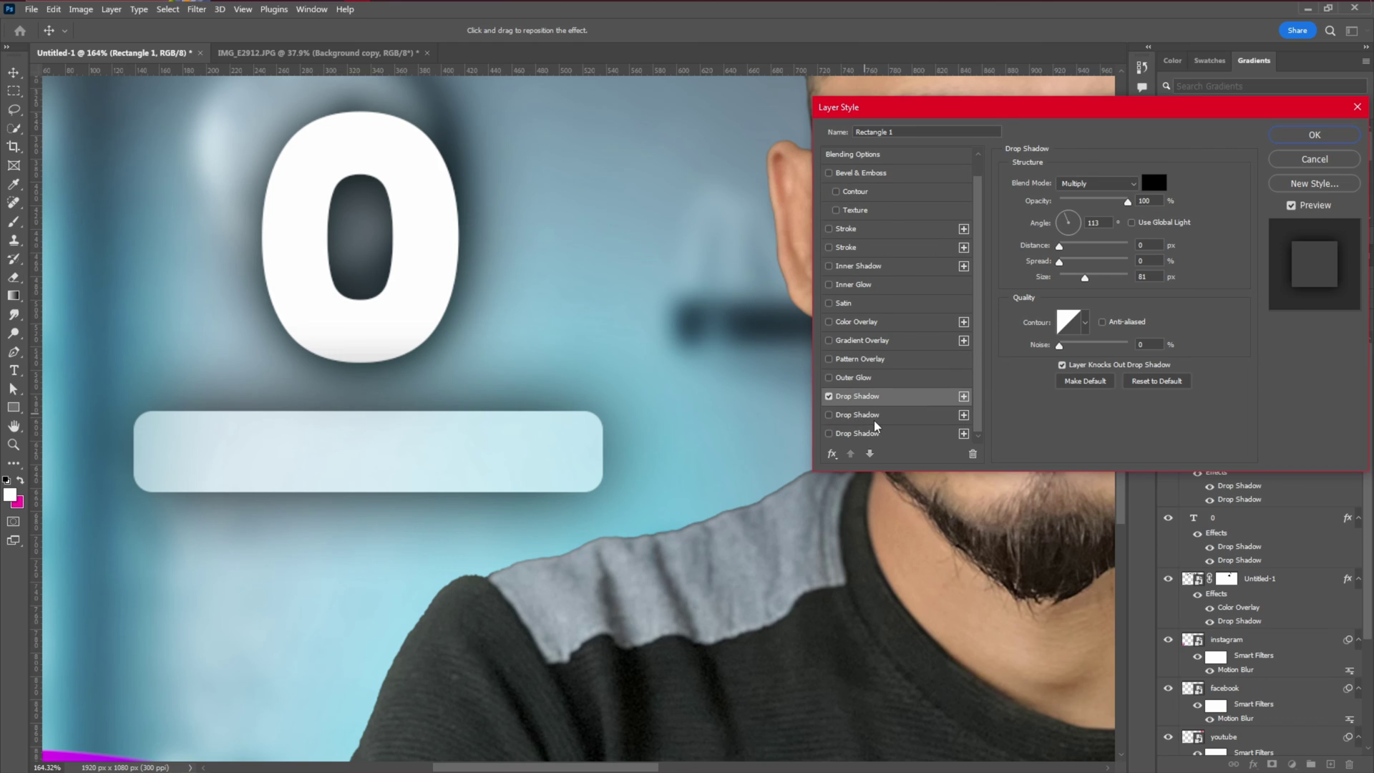
click(866, 419)
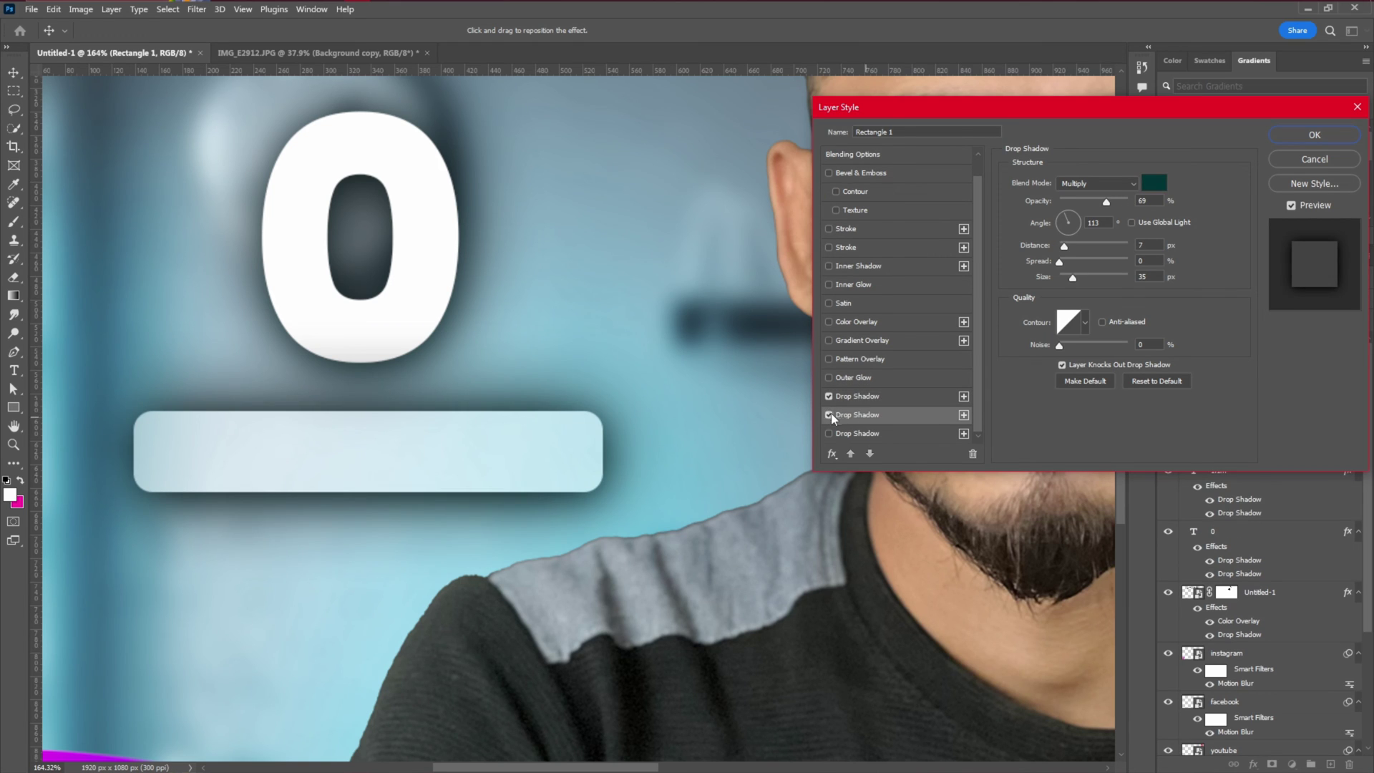
scroll(870, 312, up, 1)
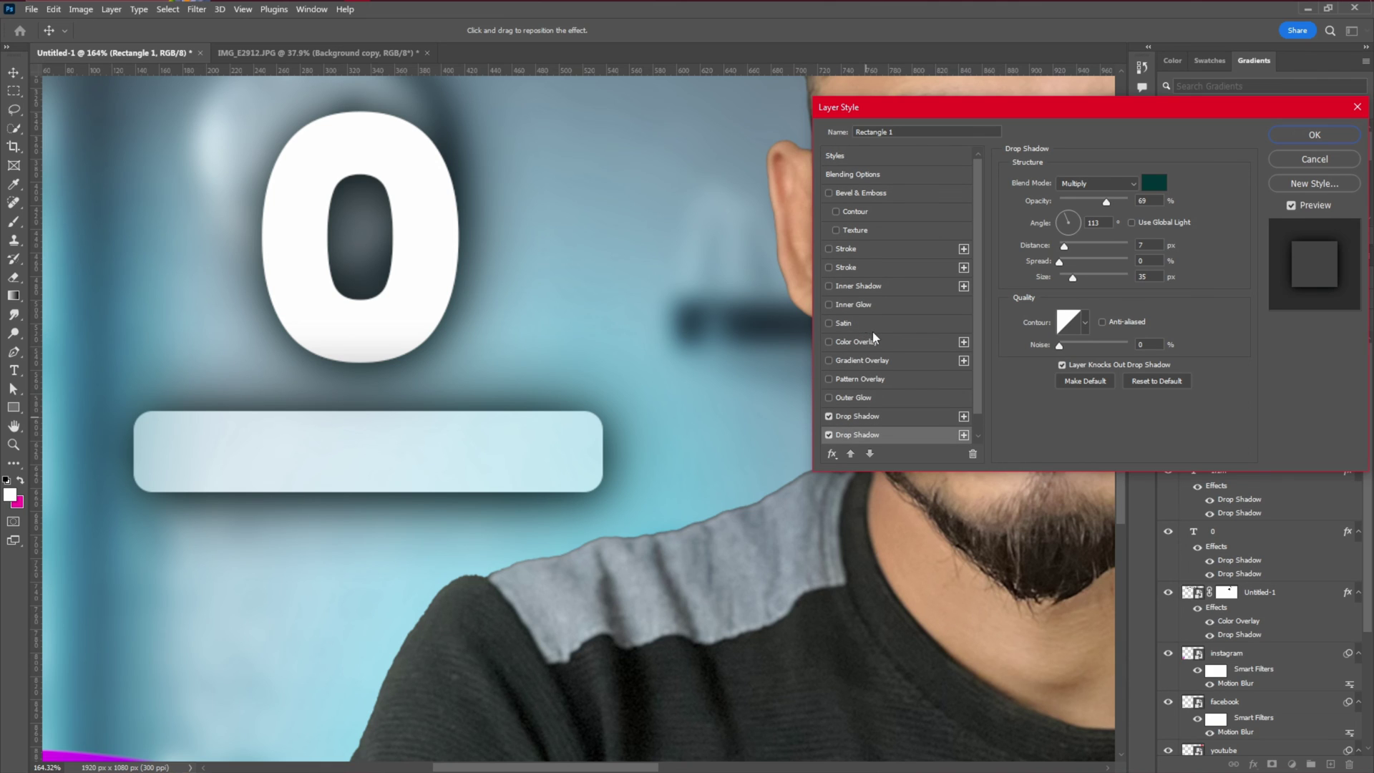
Step: Add a white Linear Dodge (Add) inner glow to the rectangle, adjust its opacity, and apply the layer style
click(851, 304)
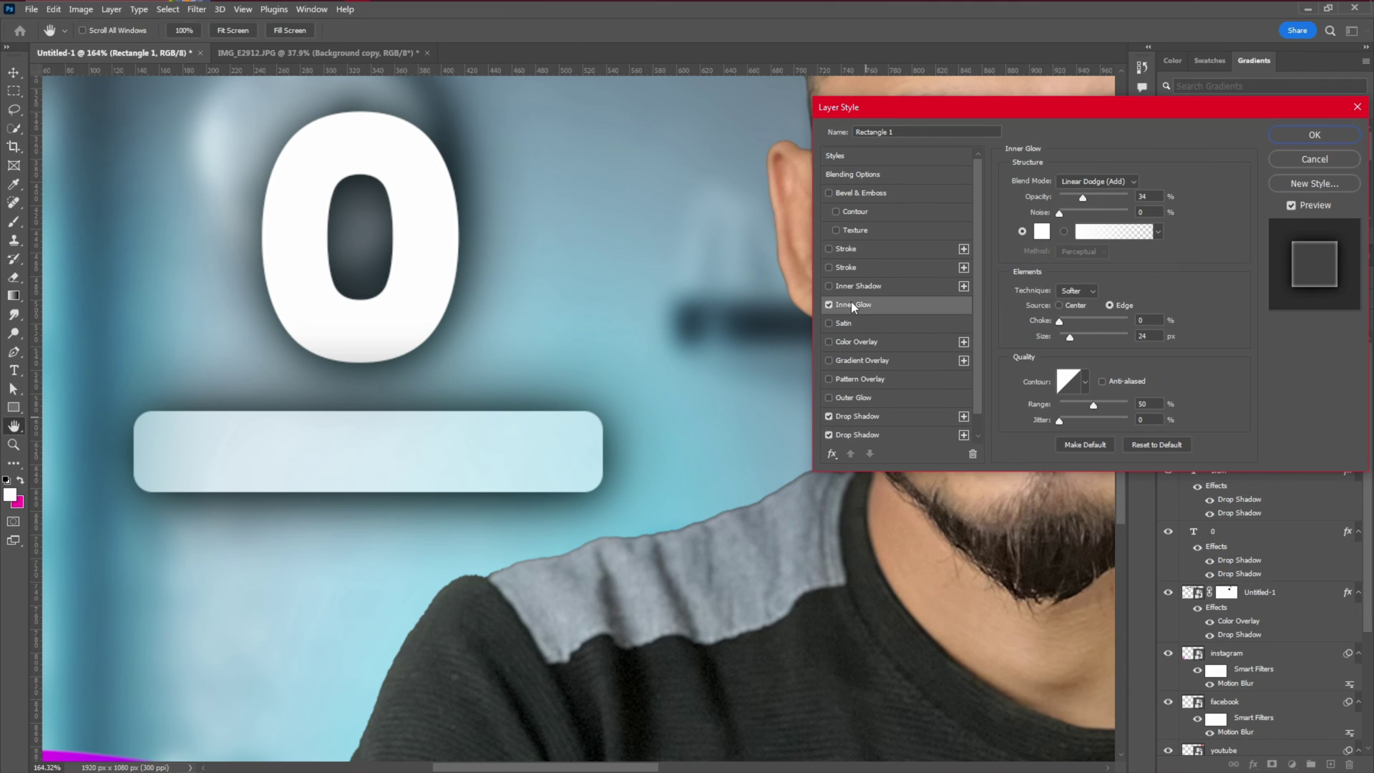
drag(1082, 201, 1070, 199)
click(1310, 131)
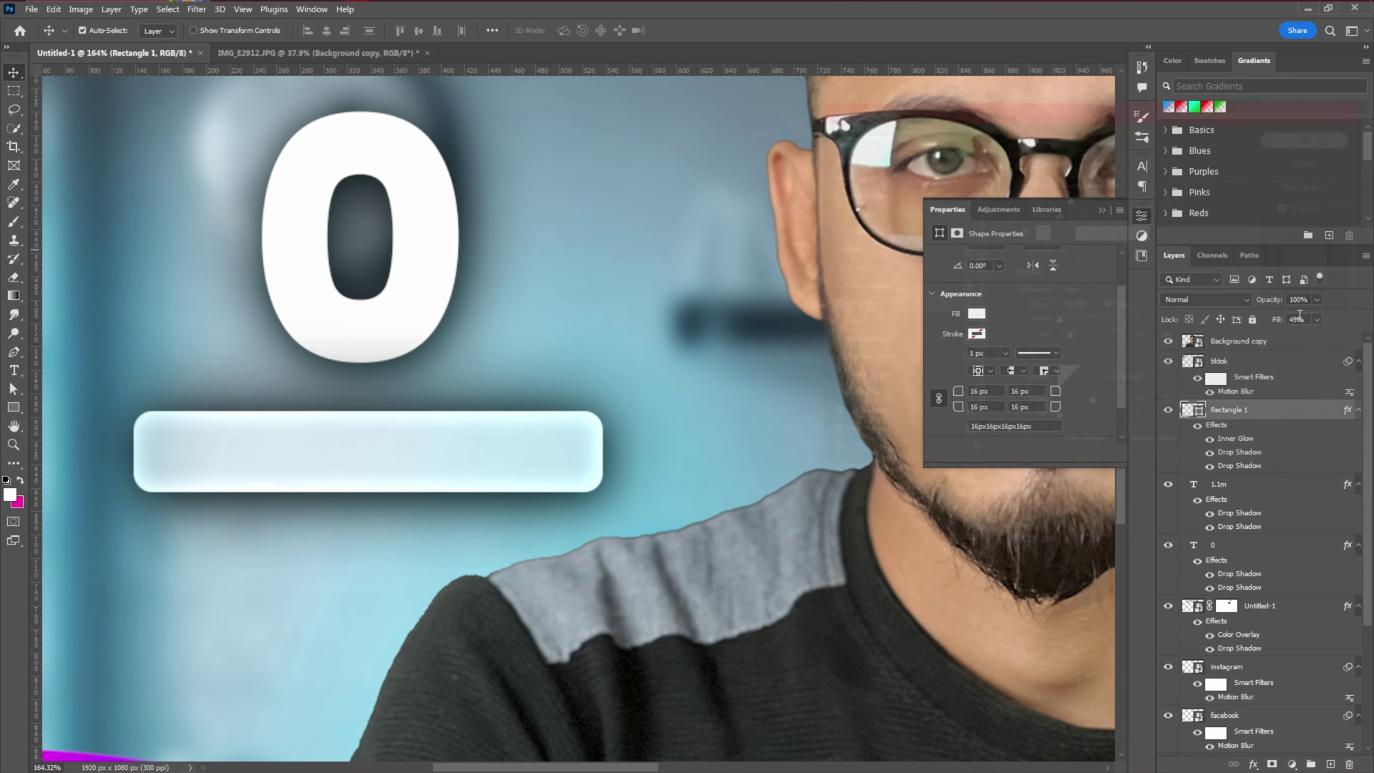
Step: Lower the rounded bar's fill to 14% so it looks more like glass
drag(1274, 322, 1246, 329)
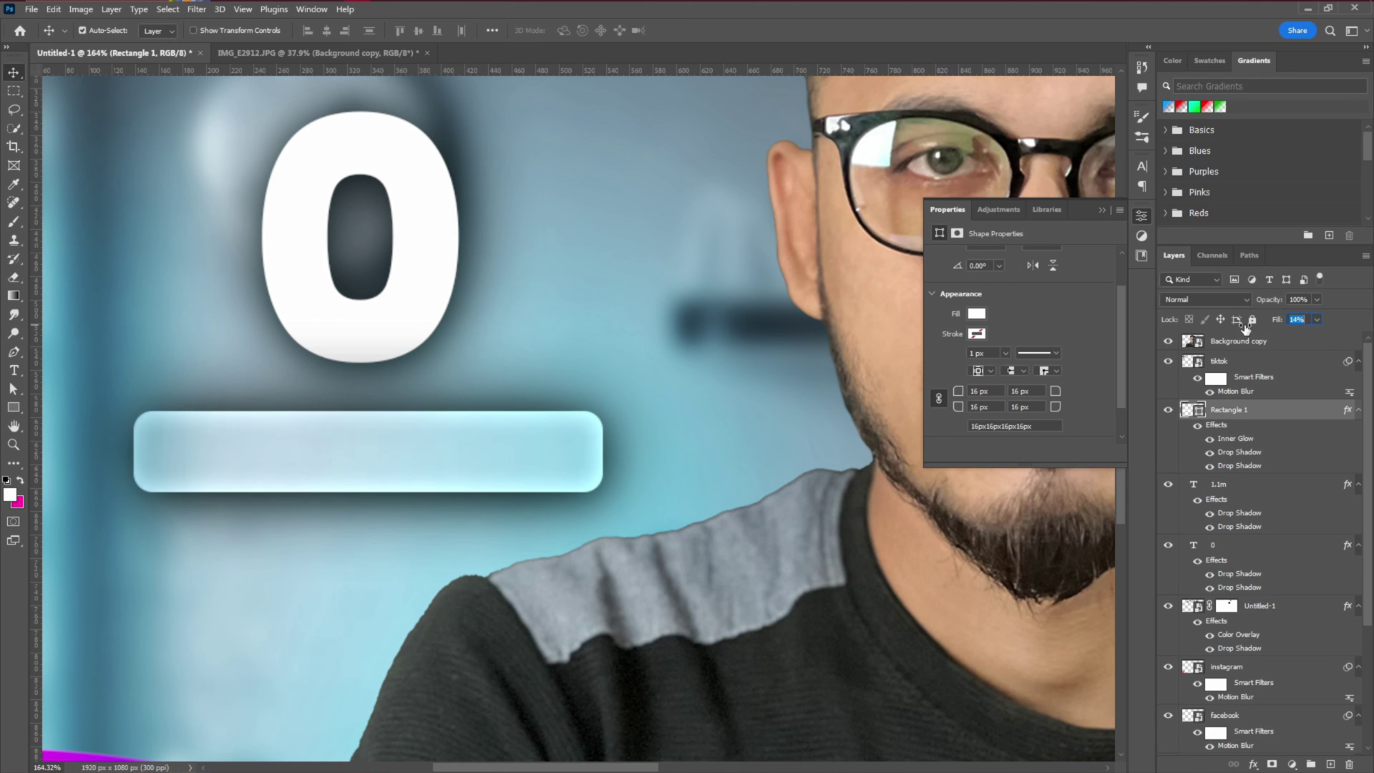
scroll(522, 479, down, 5)
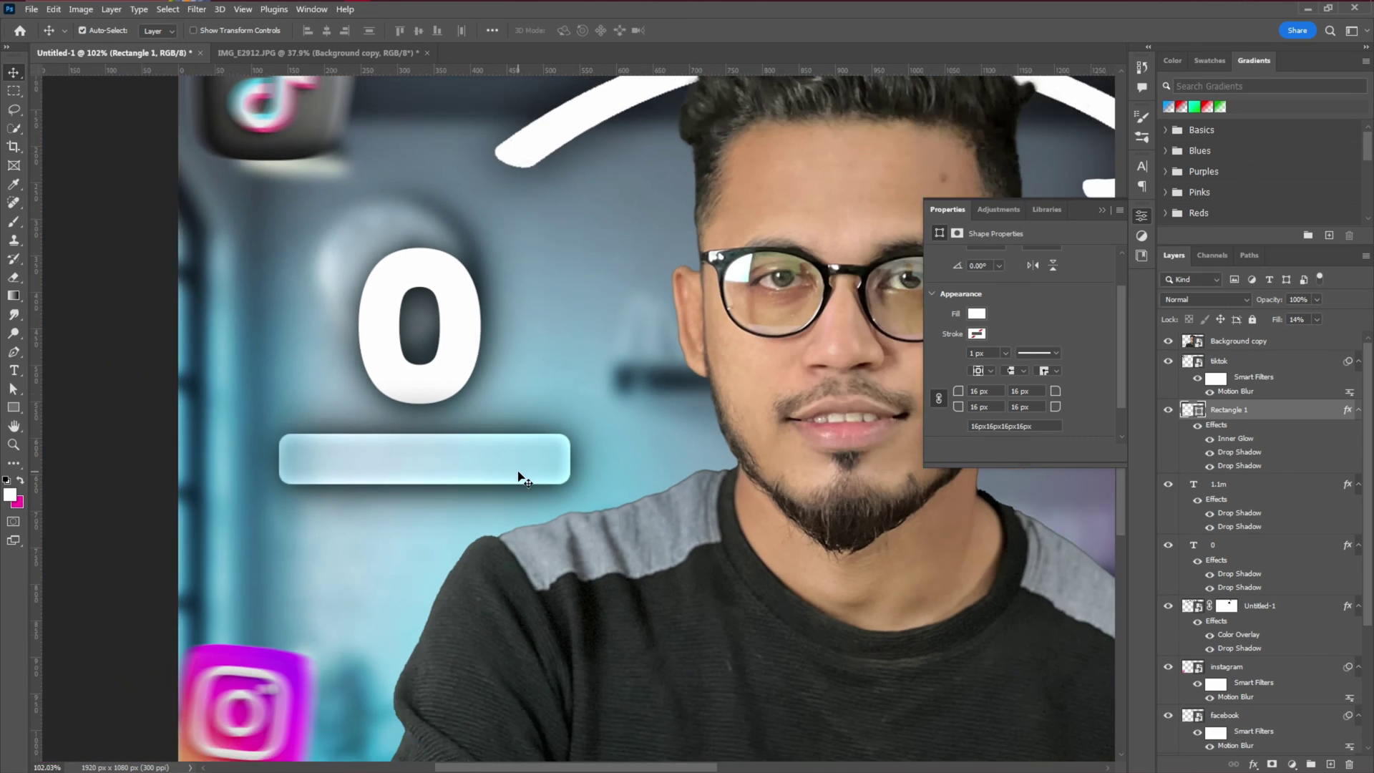
scroll(613, 495, up, 5)
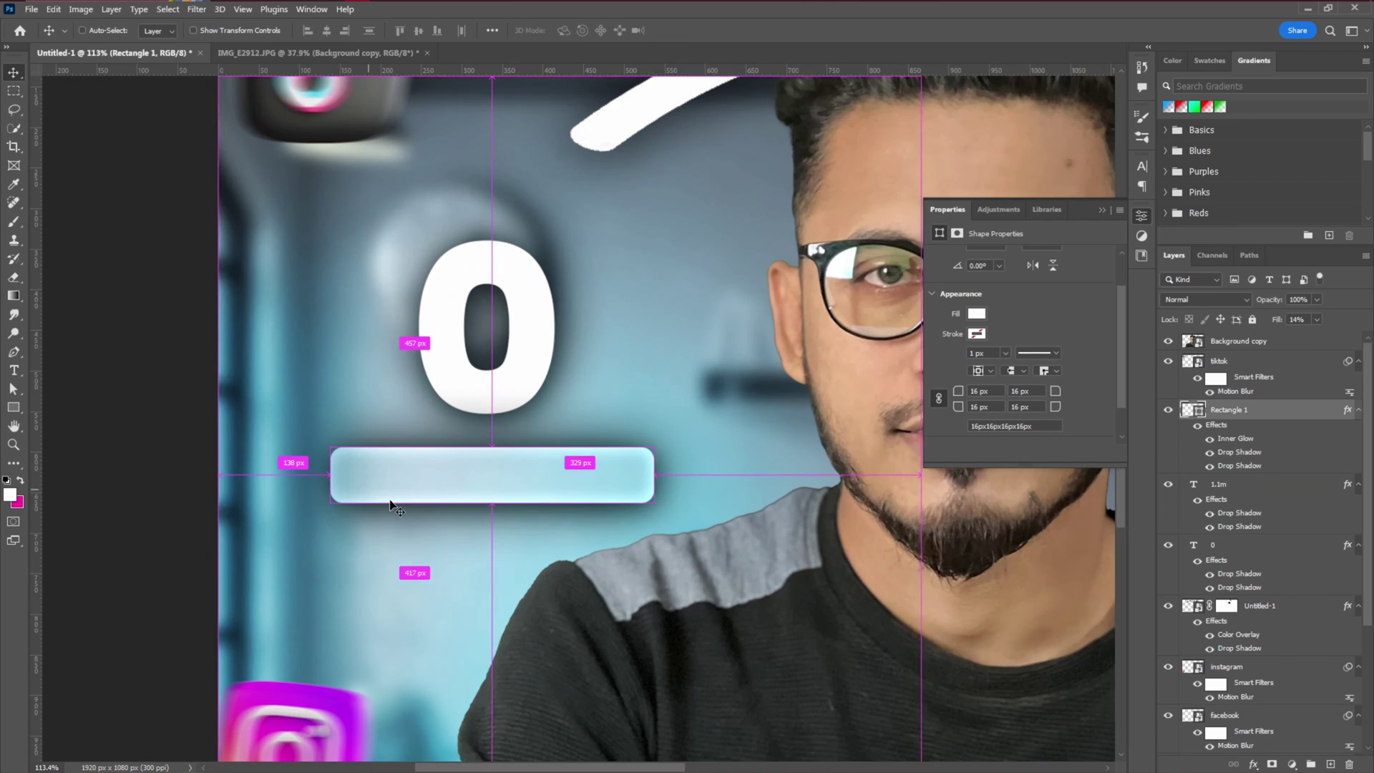
Step: Add the text "followers" and scale it down to 11.52 pt to fit inside the glassy bar below the "0"
click(13, 370)
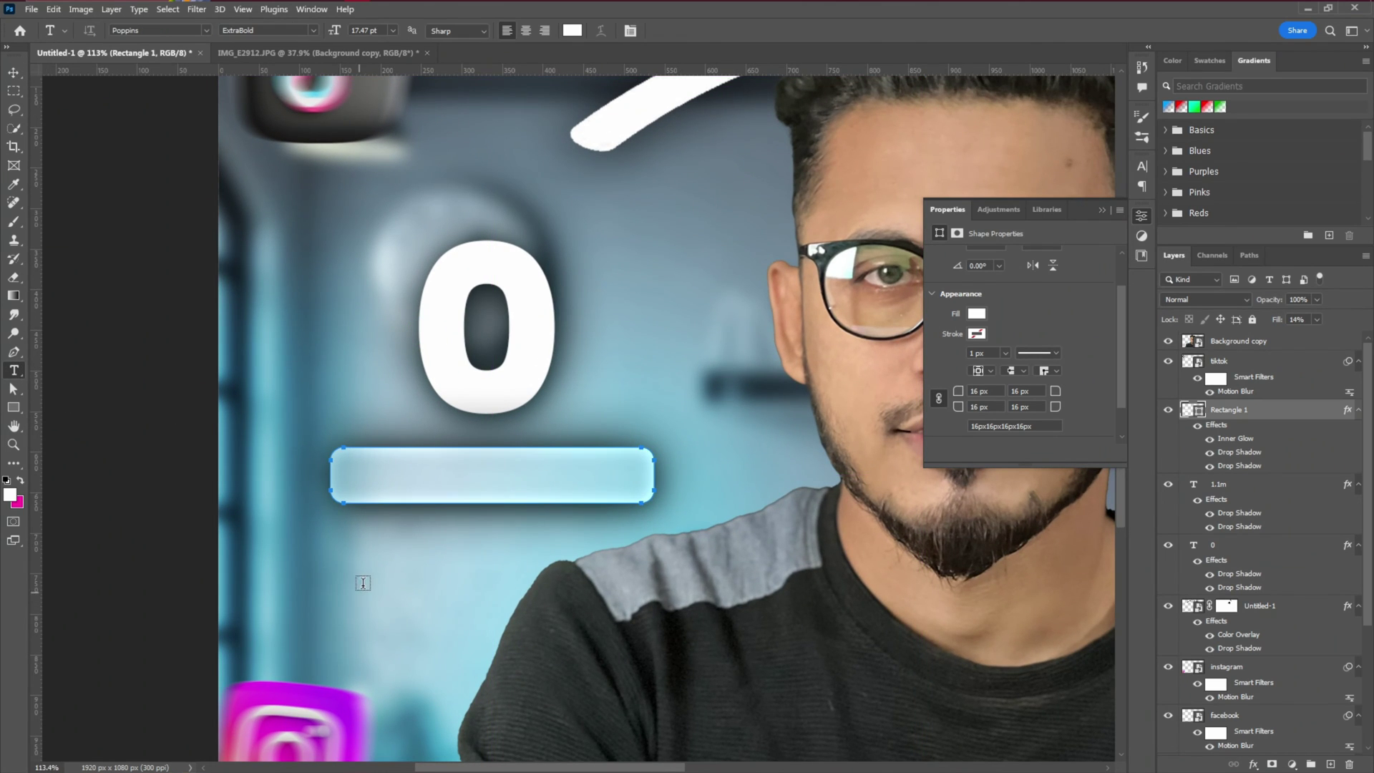
click(372, 568)
text(followers)
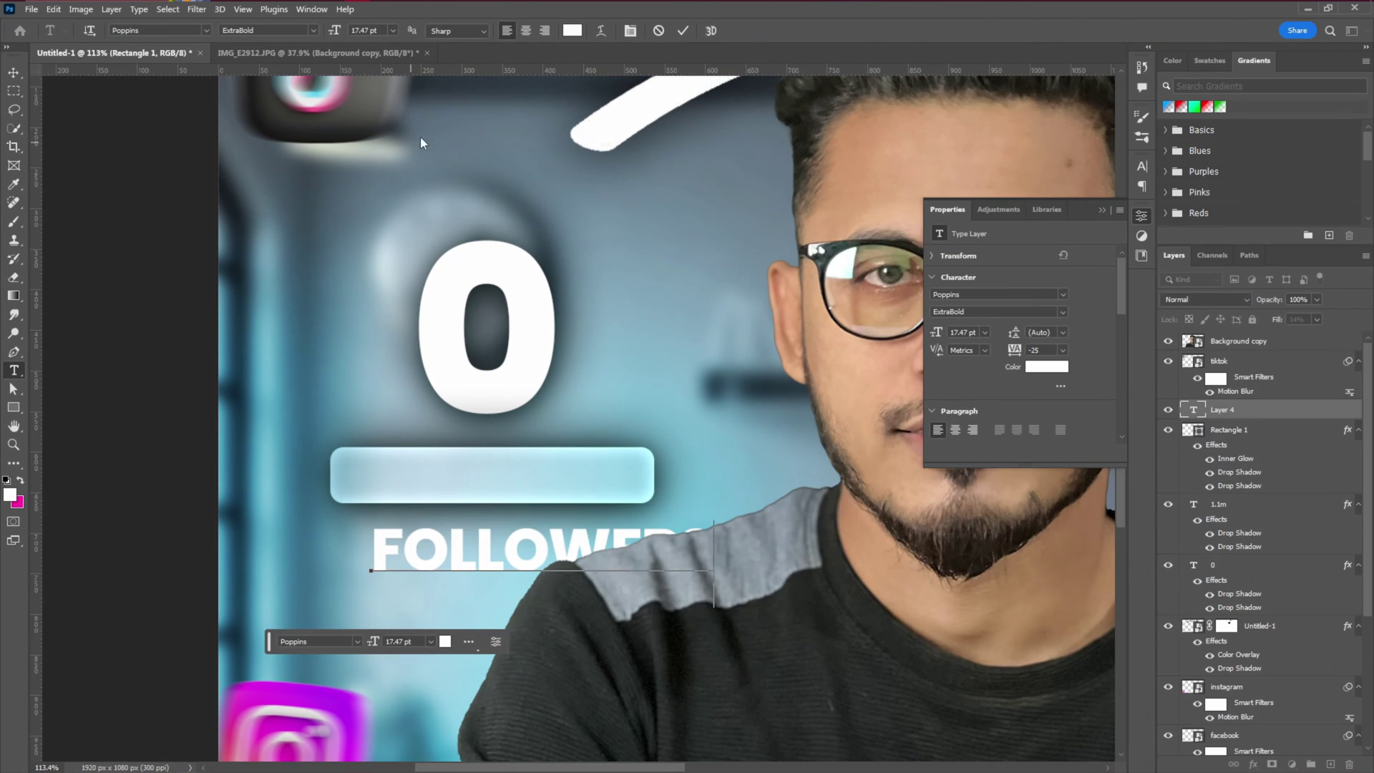
key(ctrl+Return)
key(ctrl+t)
drag(725, 573, 604, 515)
key(Return)
Step: Set the "followers" text in Montserrat Medium with tracking 50 and center it in the bar
click(989, 293)
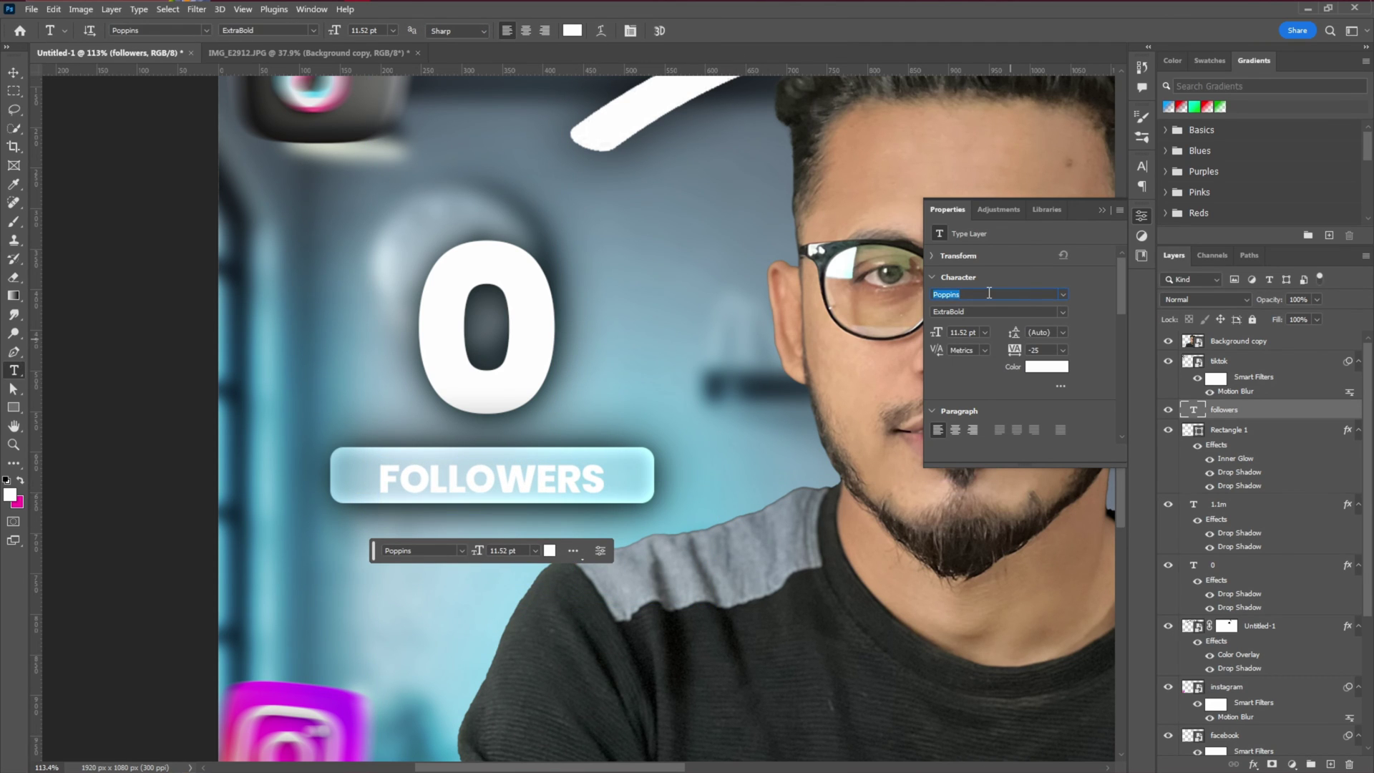
text(monts)
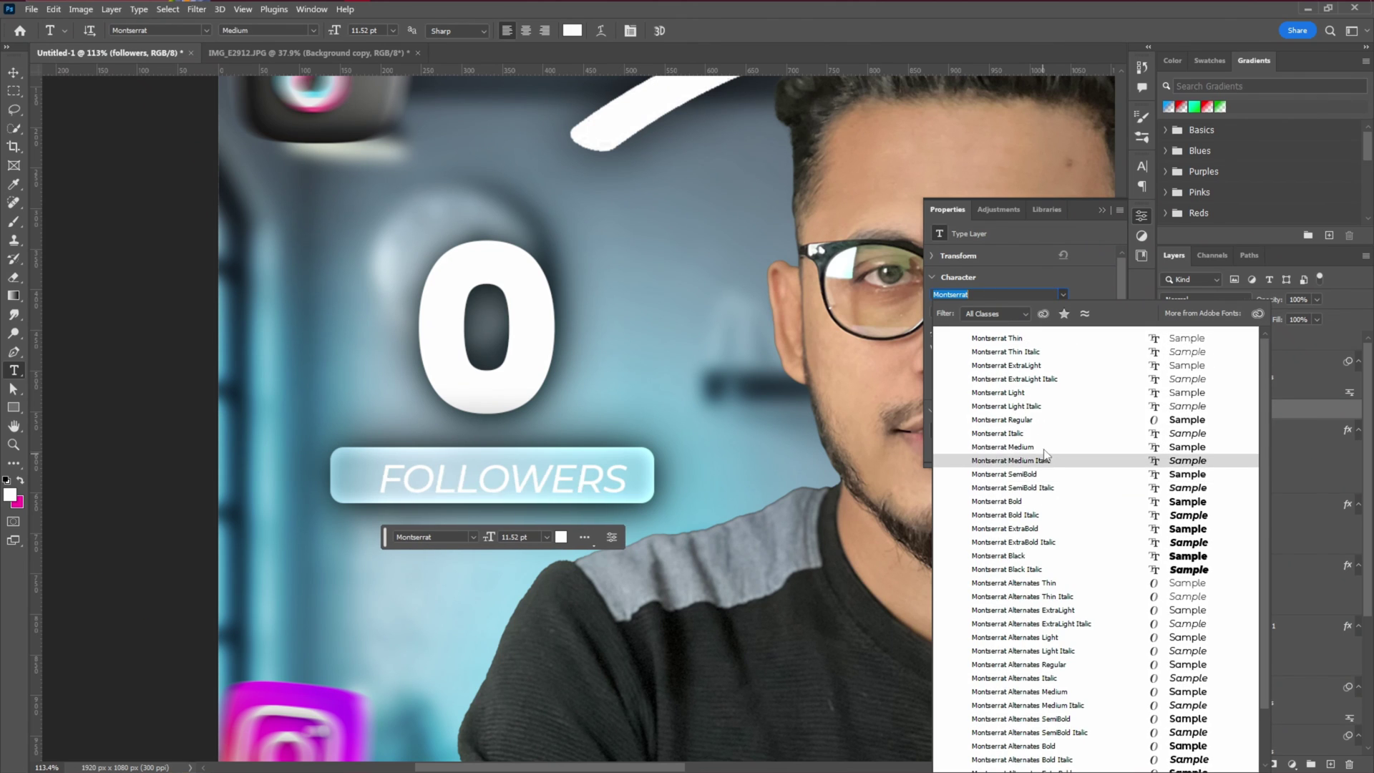
click(1043, 450)
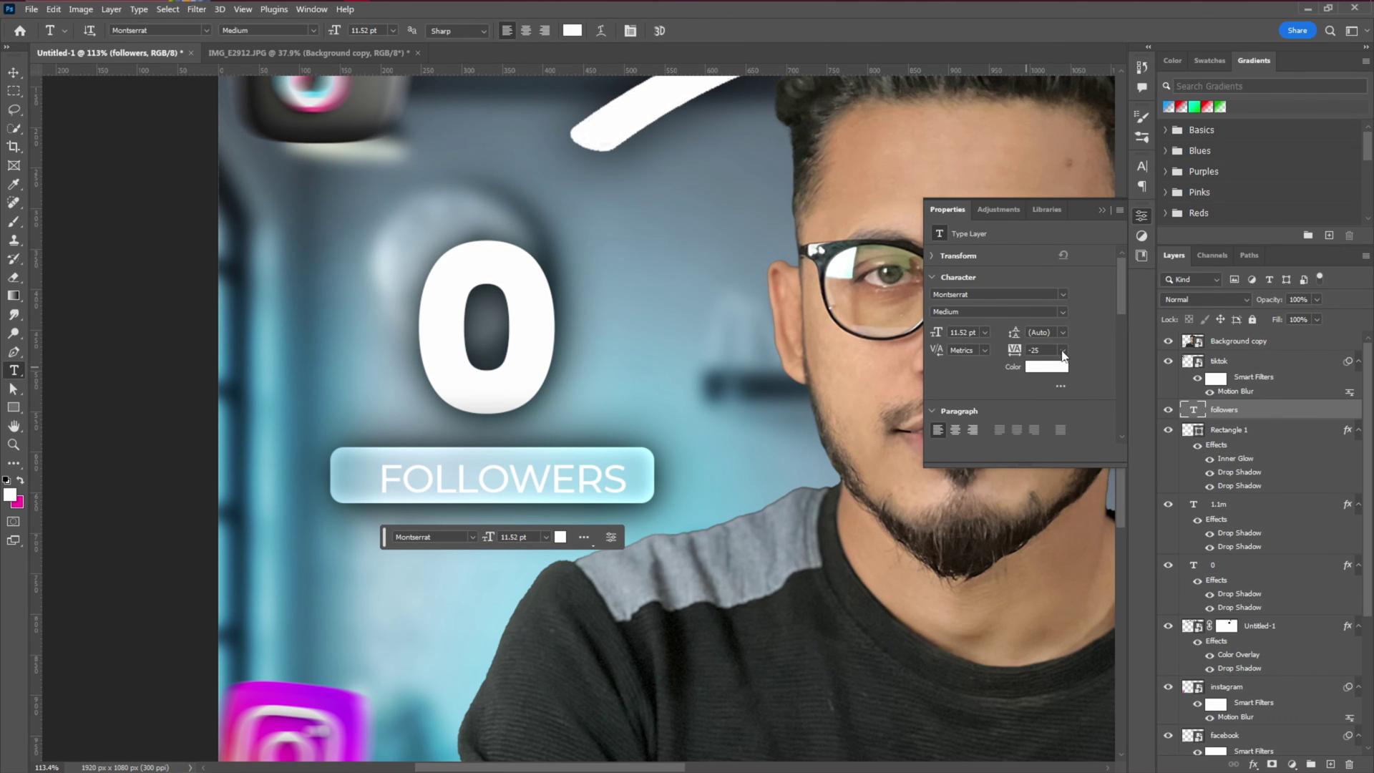
click(1063, 351)
click(1052, 483)
drag(596, 483, 568, 484)
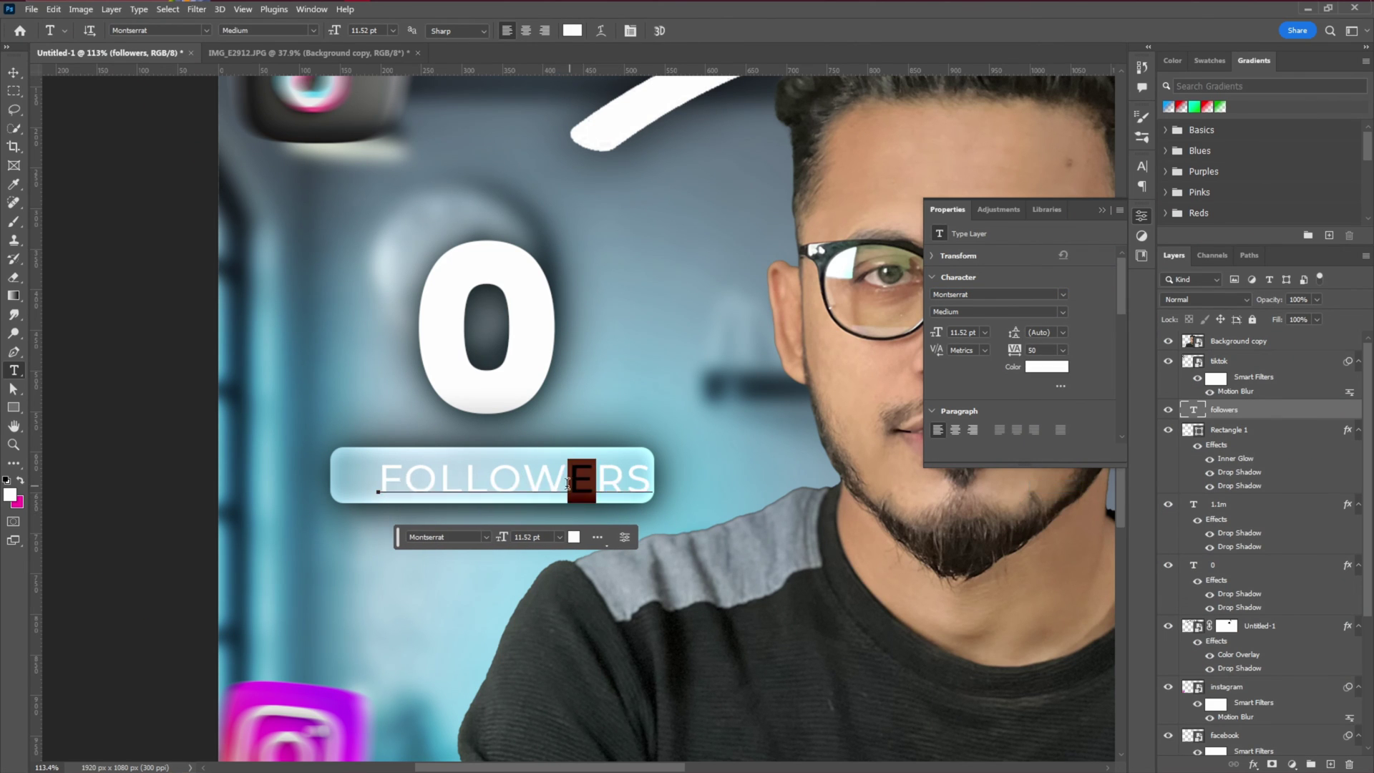
key(Escape)
Step: Recolor the "followers" text to dark gray #424242
click(1047, 367)
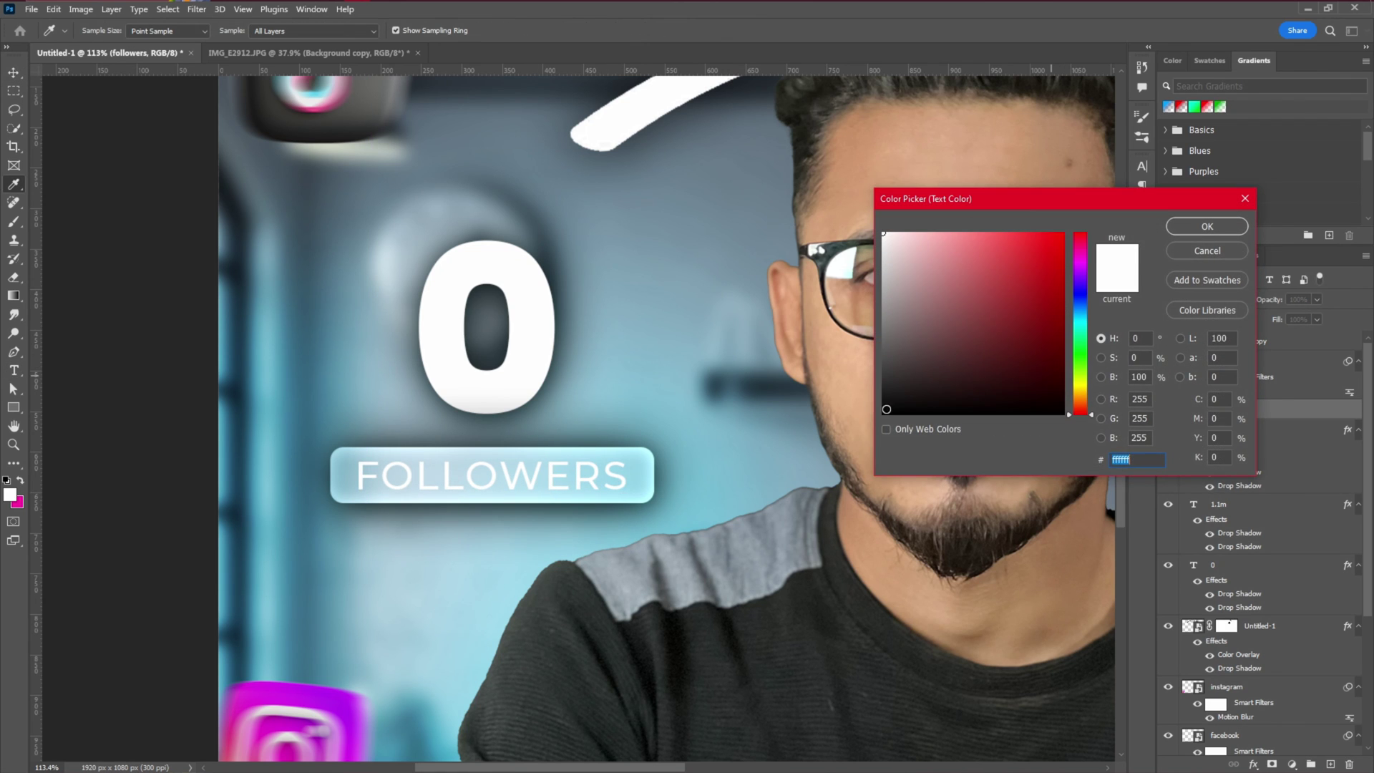
text(000000)
click(896, 371)
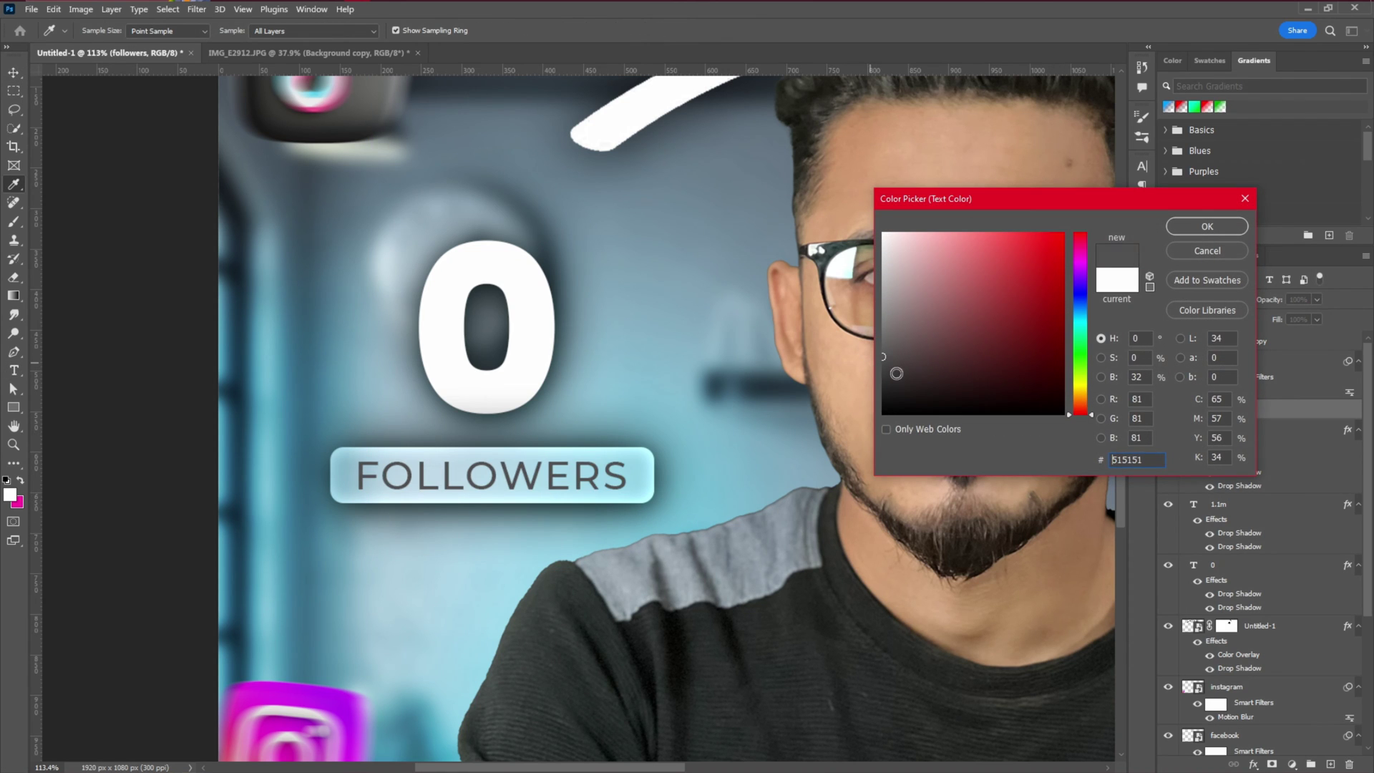
click(912, 379)
drag(915, 375, 870, 365)
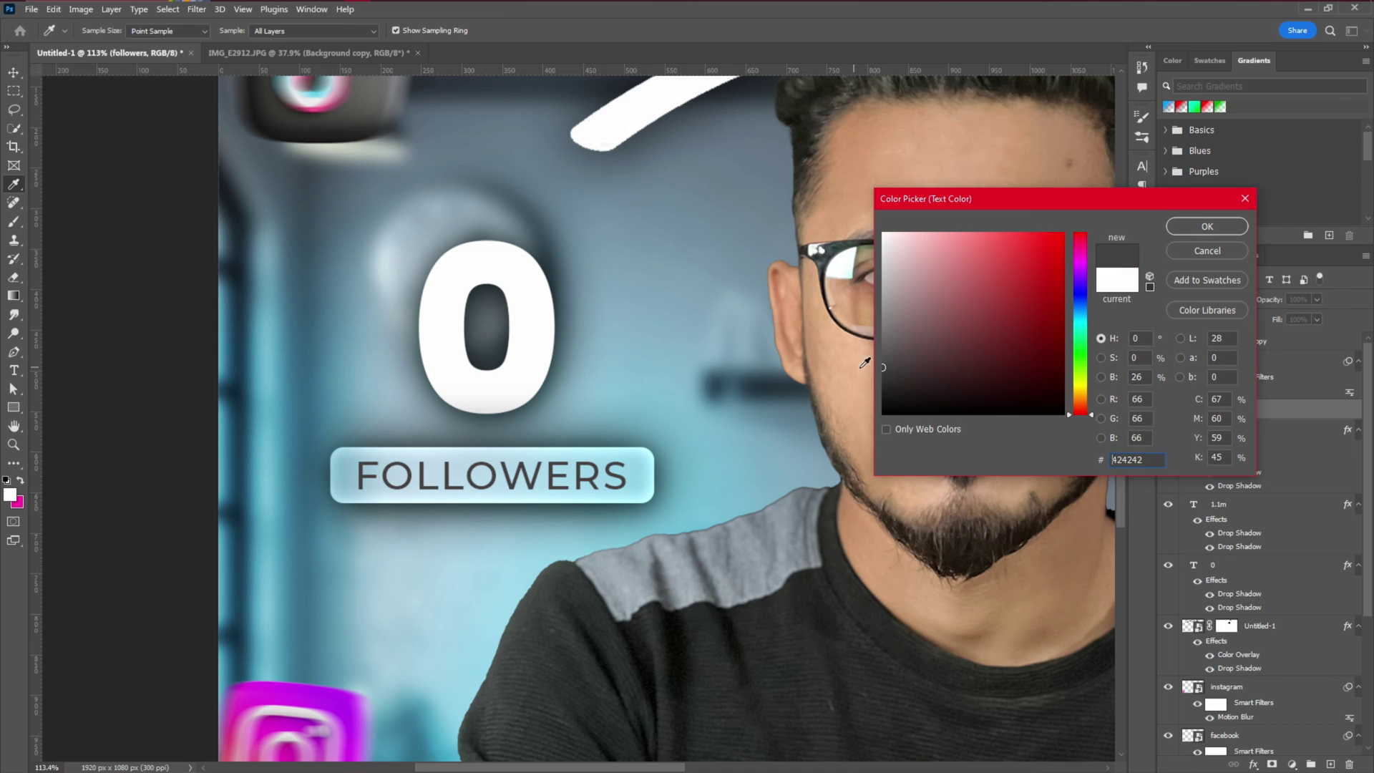
click(1206, 227)
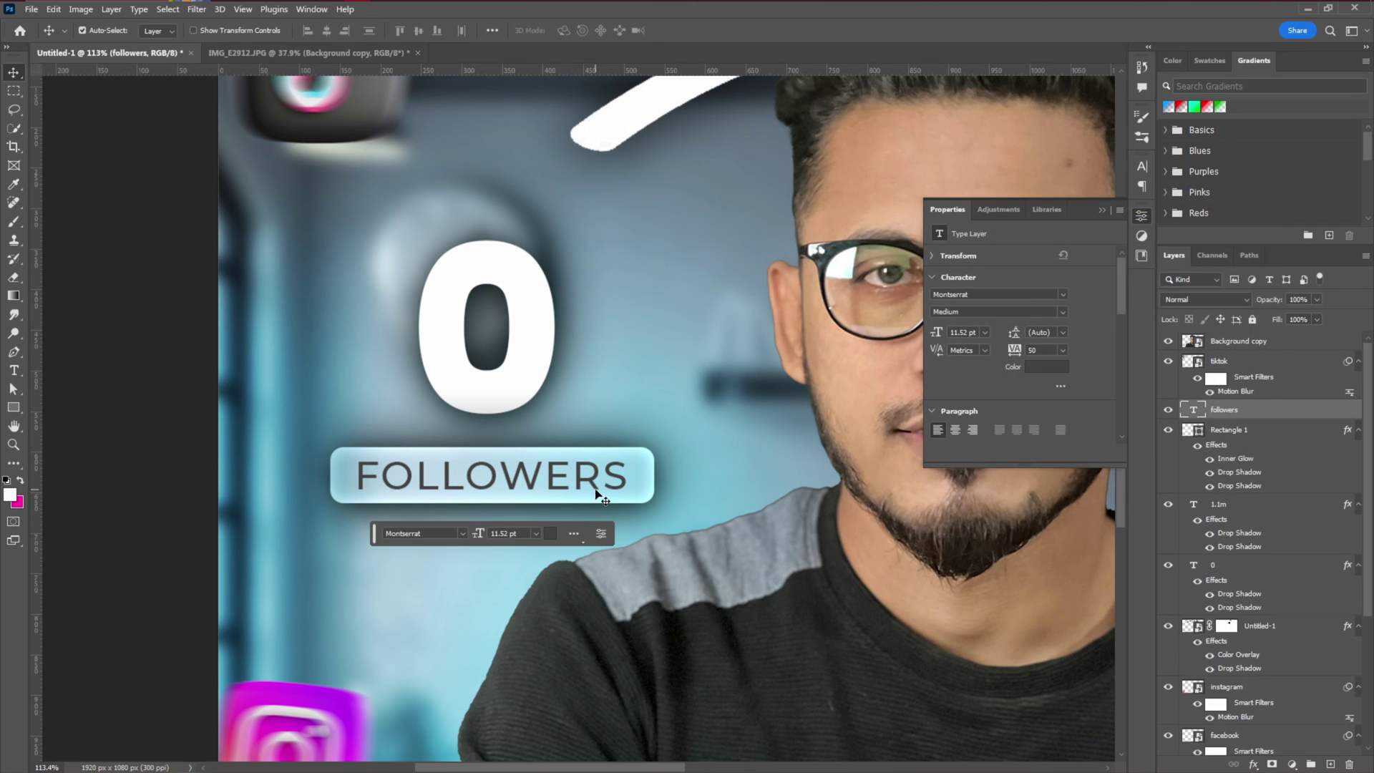
Step: Duplicate the "followers" text together with its bar and place the copy below "1.1M", level with the original
shift+click(636, 489)
drag(658, 492, 558, 501)
scroll(560, 501, down, 3)
scroll(566, 510, down, 2)
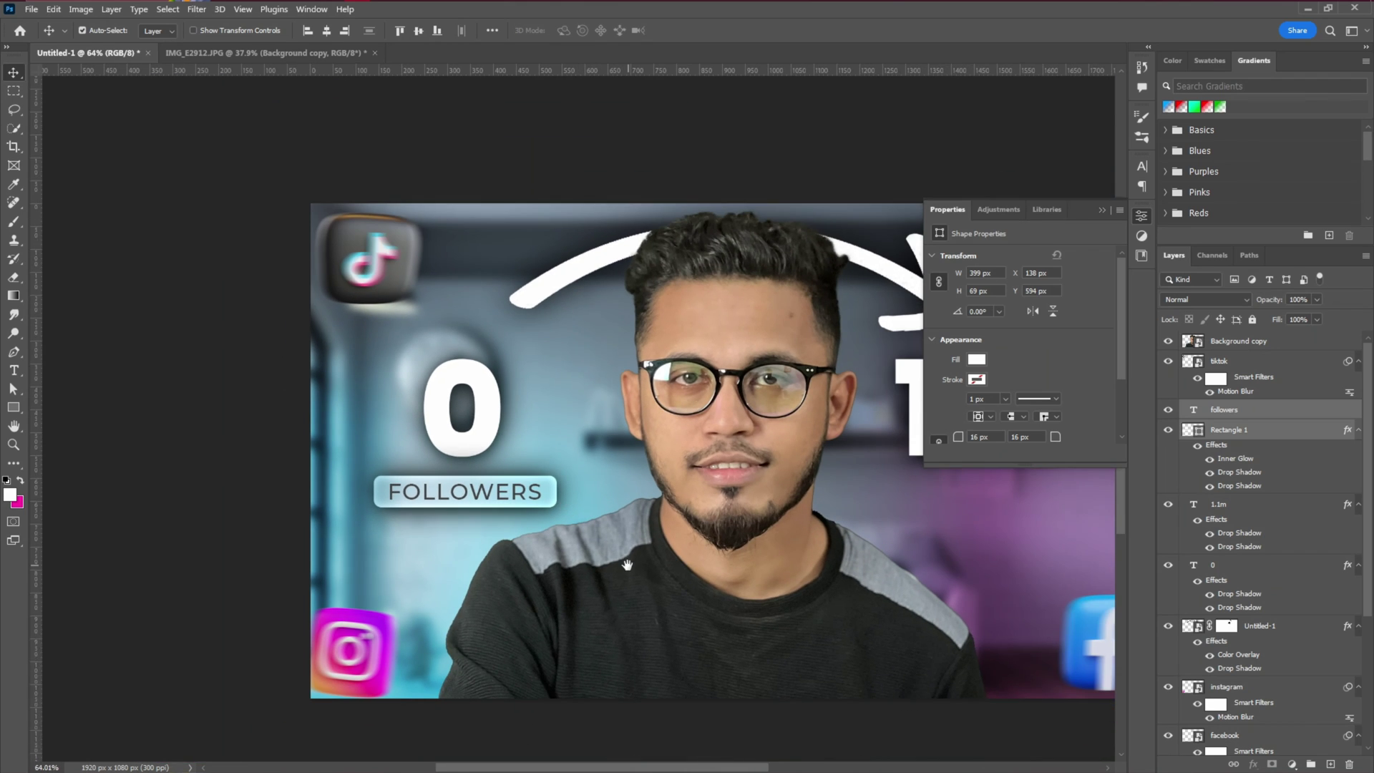
drag(625, 564, 442, 508)
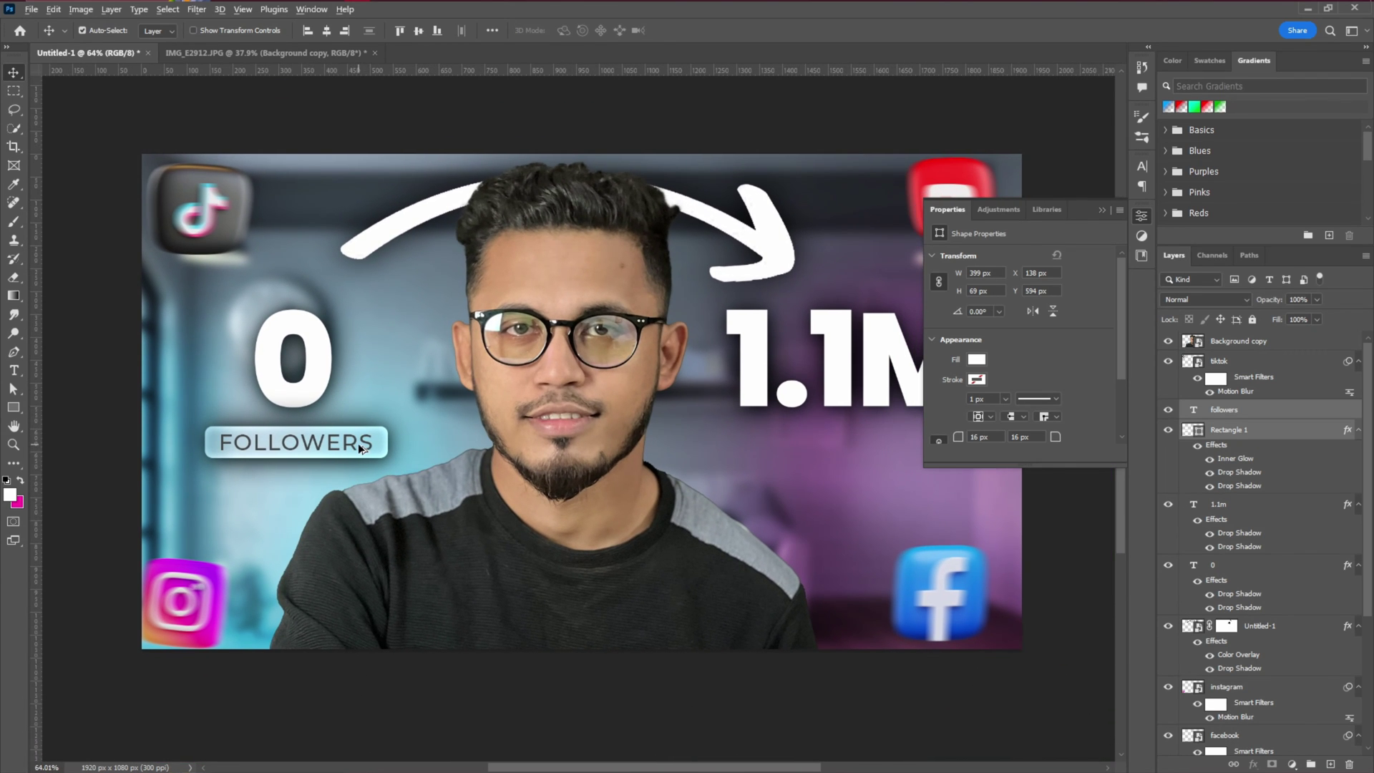
drag(358, 444, 918, 453)
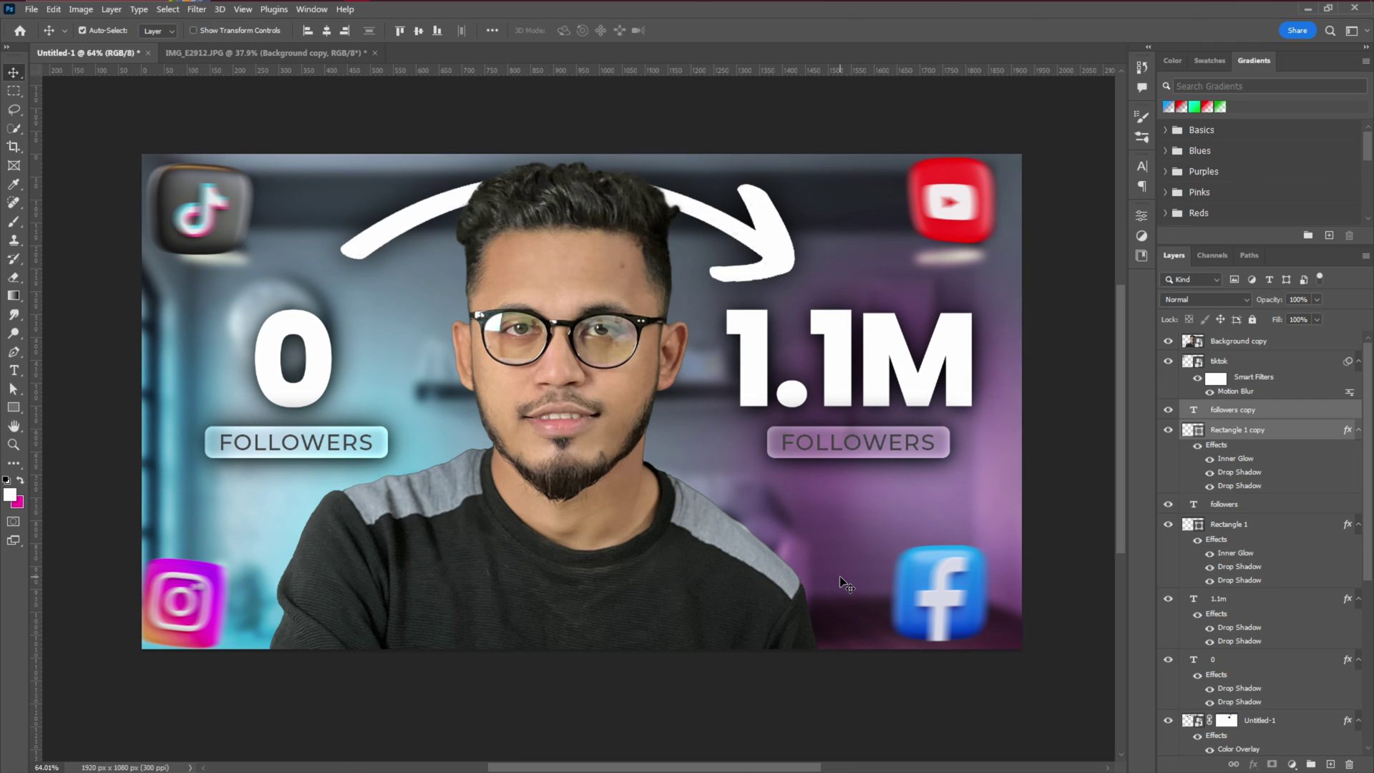
Step: Open the man's cutout in the Camera Raw Filter and set Highlights +9, Shadows -84, Whites +14, Blacks -36, Texture +21, Clarity +19, Dehaze +39
click(712, 576)
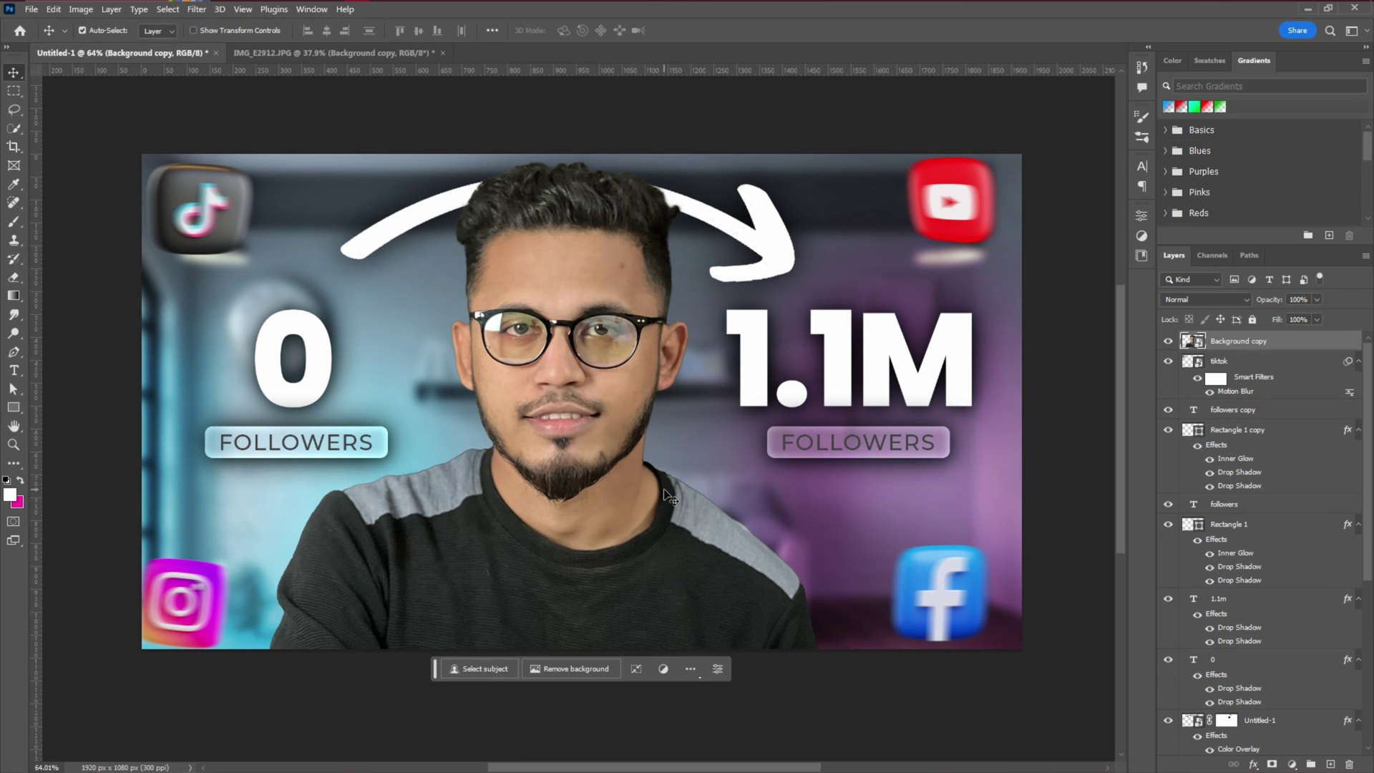
click(197, 8)
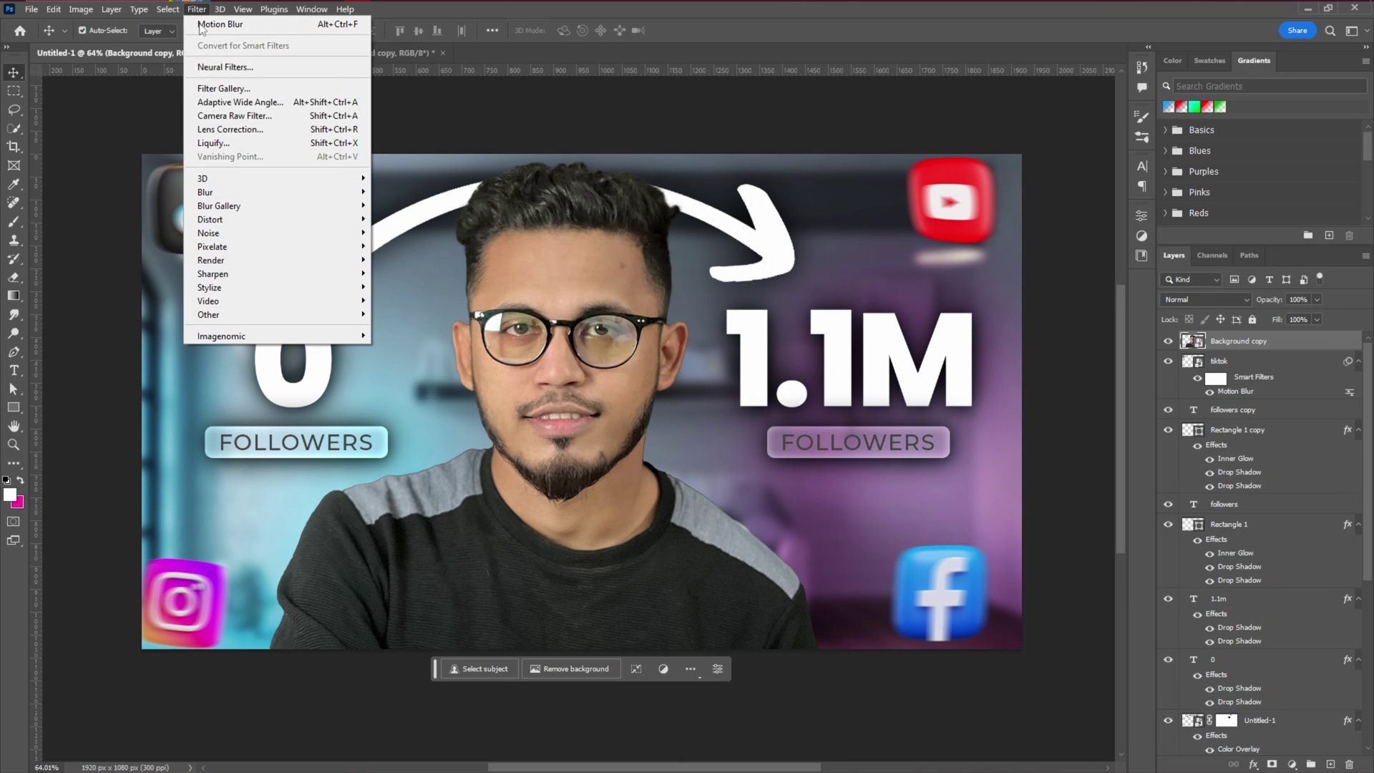
click(234, 117)
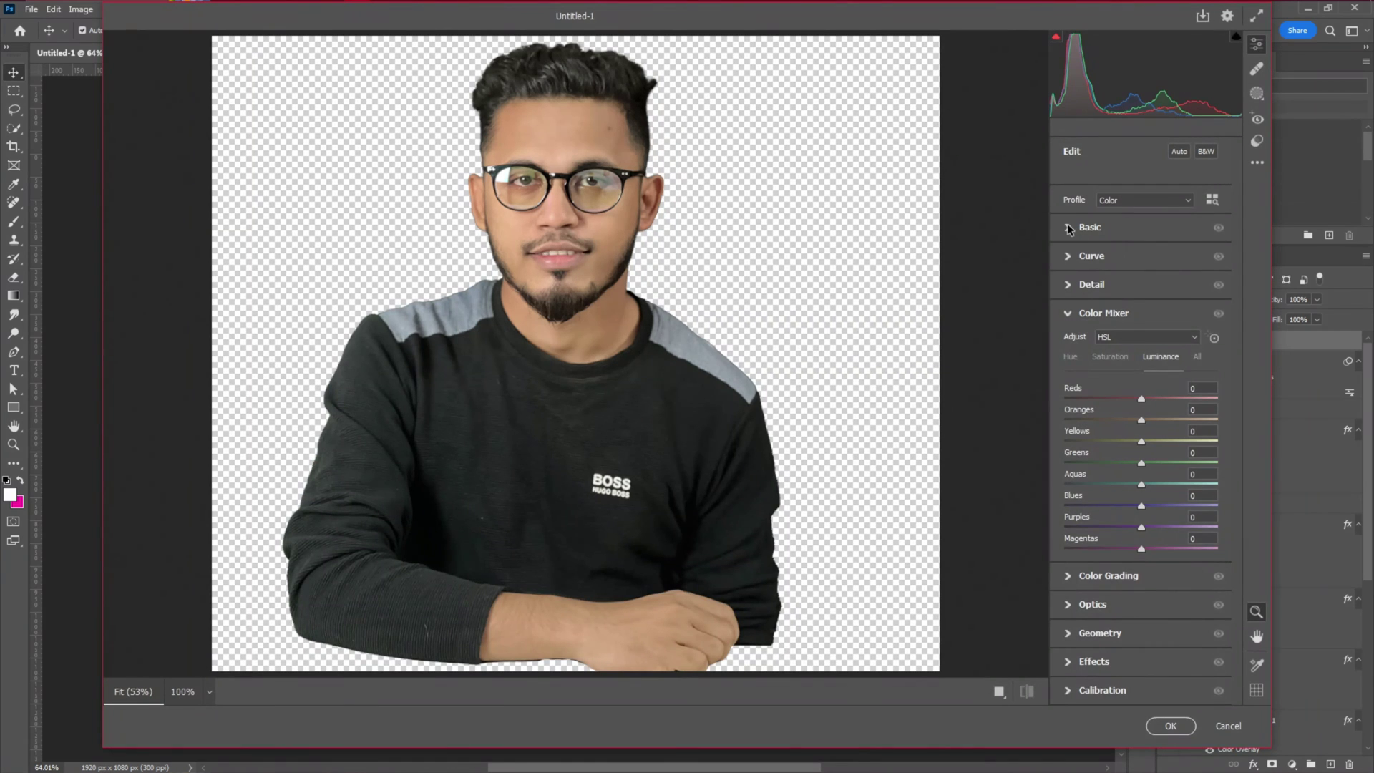
click(1068, 227)
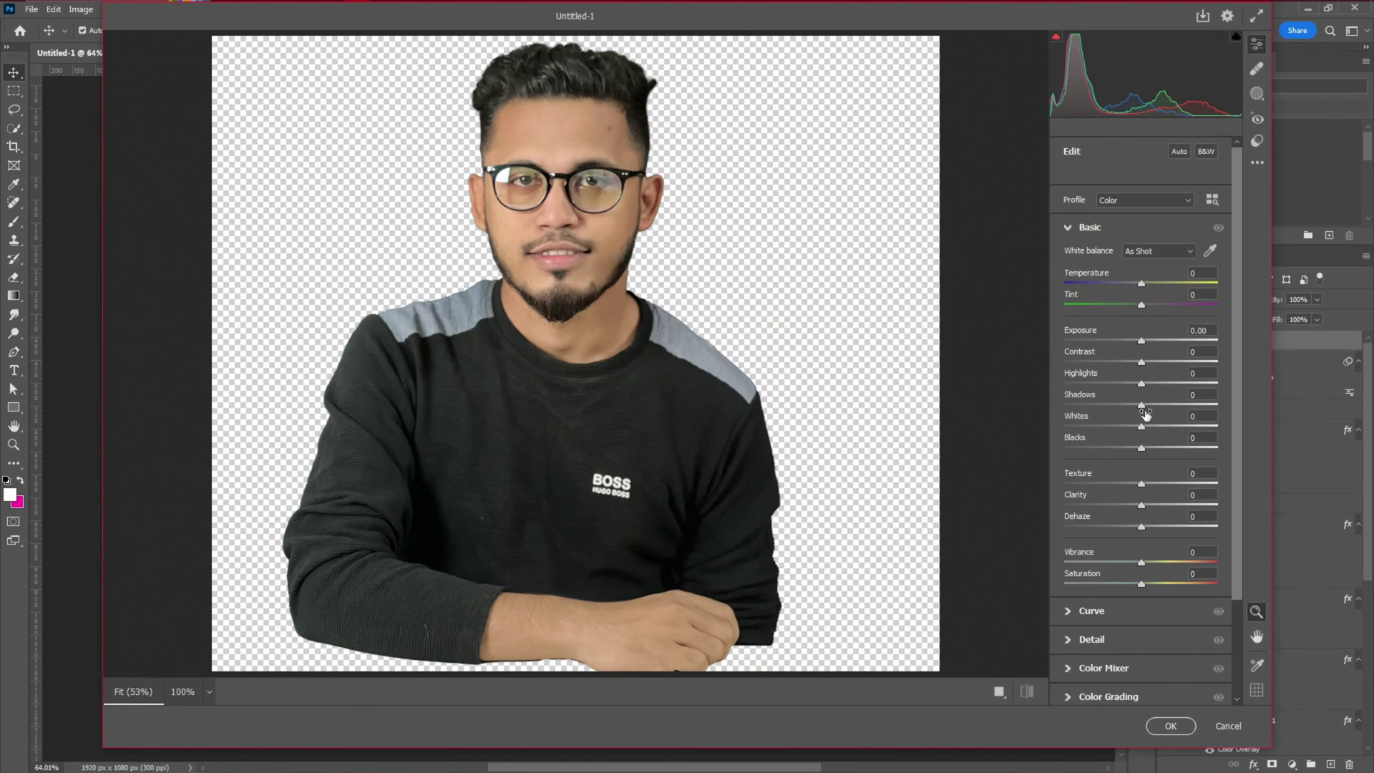
drag(1141, 383, 1077, 405)
drag(1142, 448, 1111, 445)
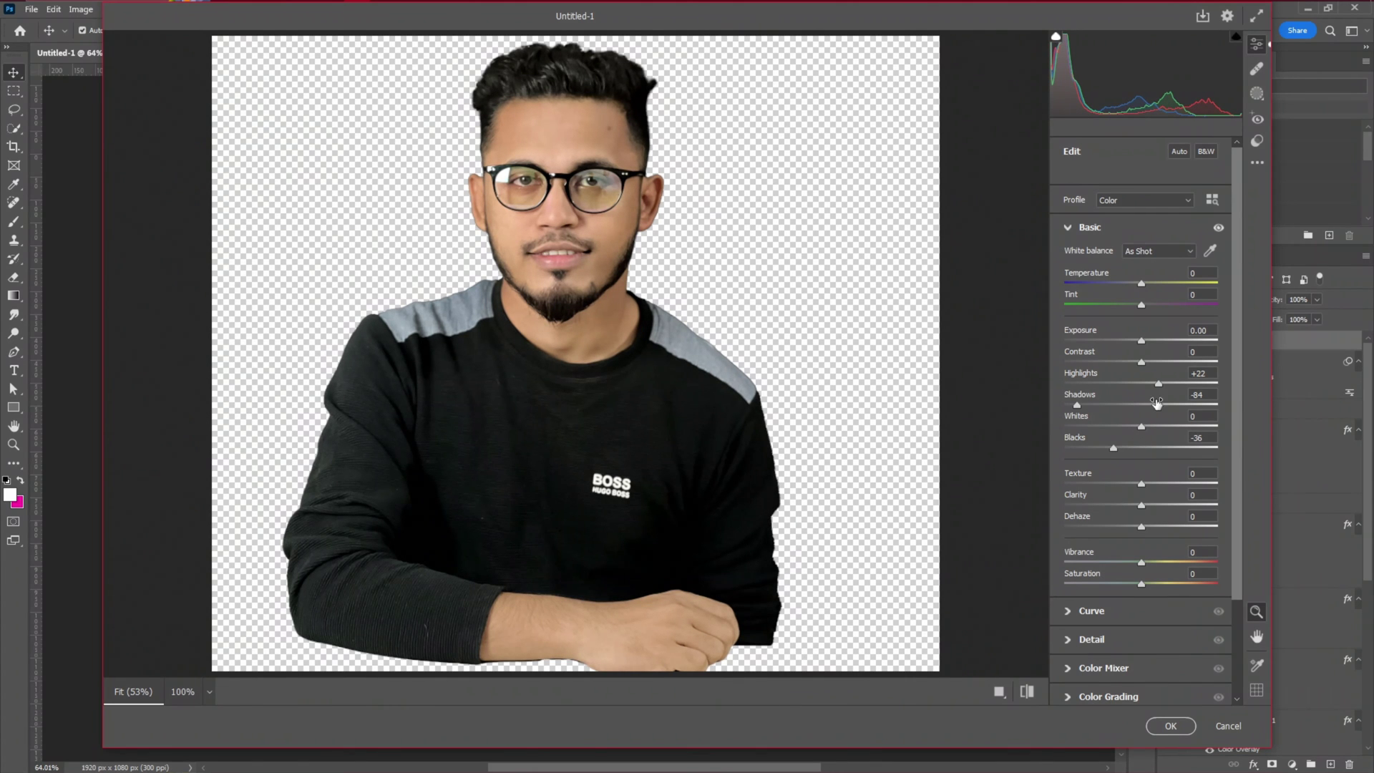
mouse_move(1158, 383)
mouse_down()
mouse_move(1152, 426)
mouse_move(1148, 383)
mouse_up()
mouse_move(1142, 484)
mouse_down()
mouse_move(1157, 484)
mouse_move(1156, 505)
mouse_up()
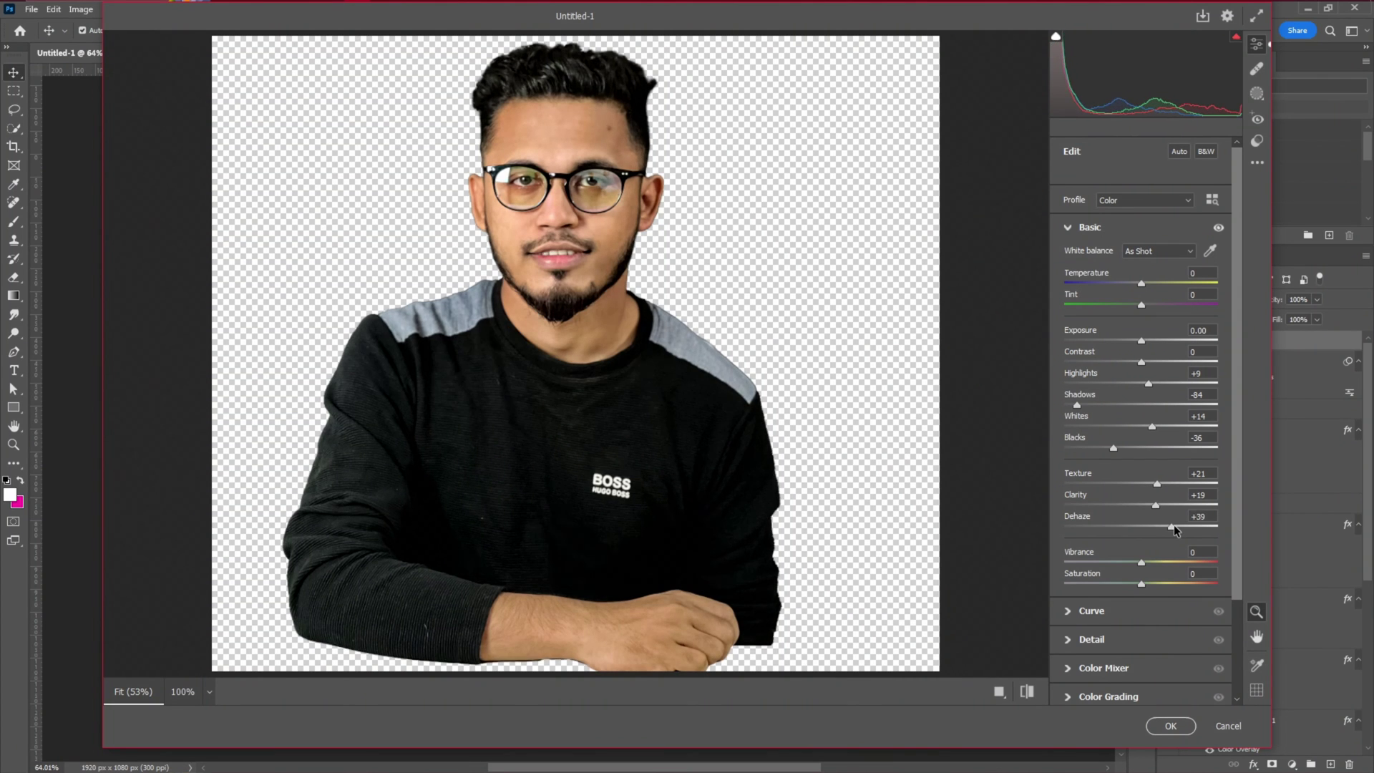
Step: Smooth the man's skin with Noise Reduction 15 and Color Noise Reduction 95
click(1122, 638)
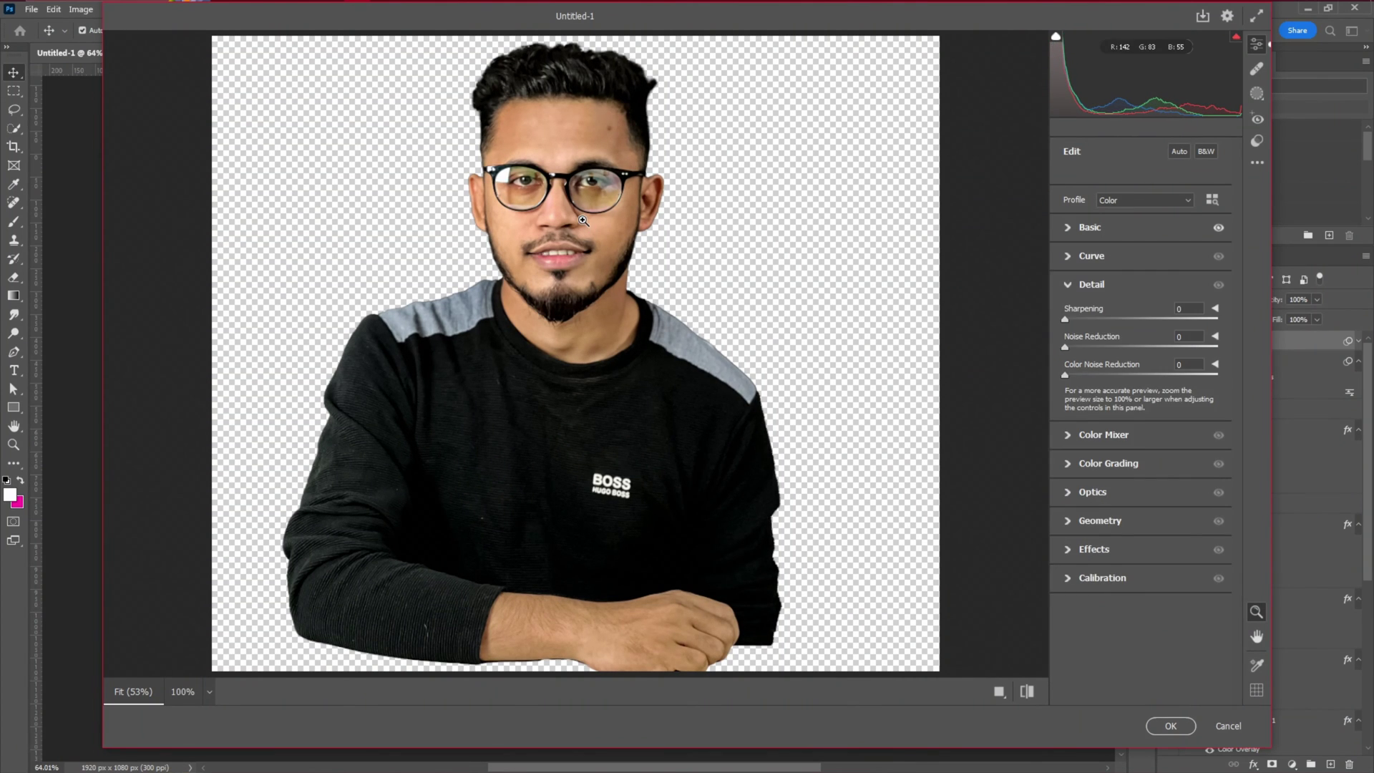
drag(580, 226, 691, 295)
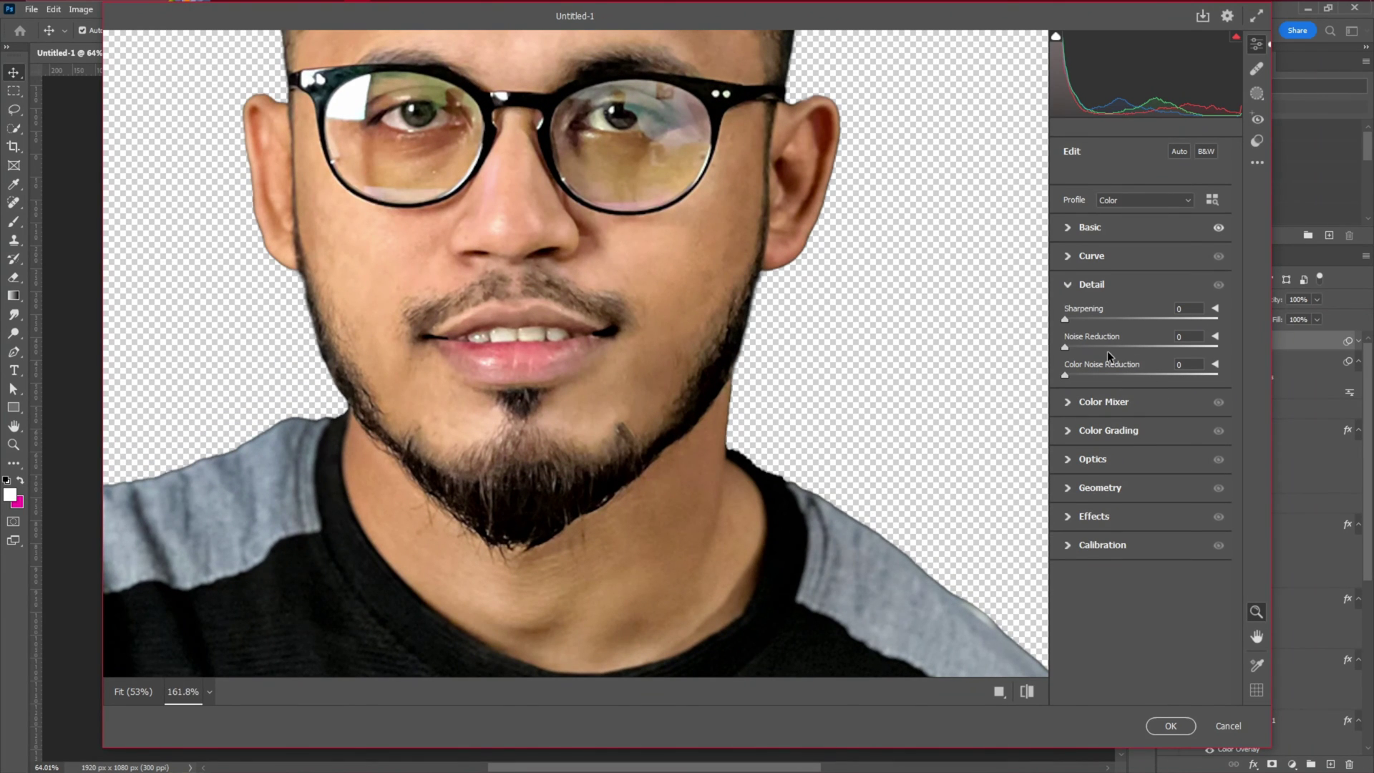
click(1088, 347)
click(1211, 376)
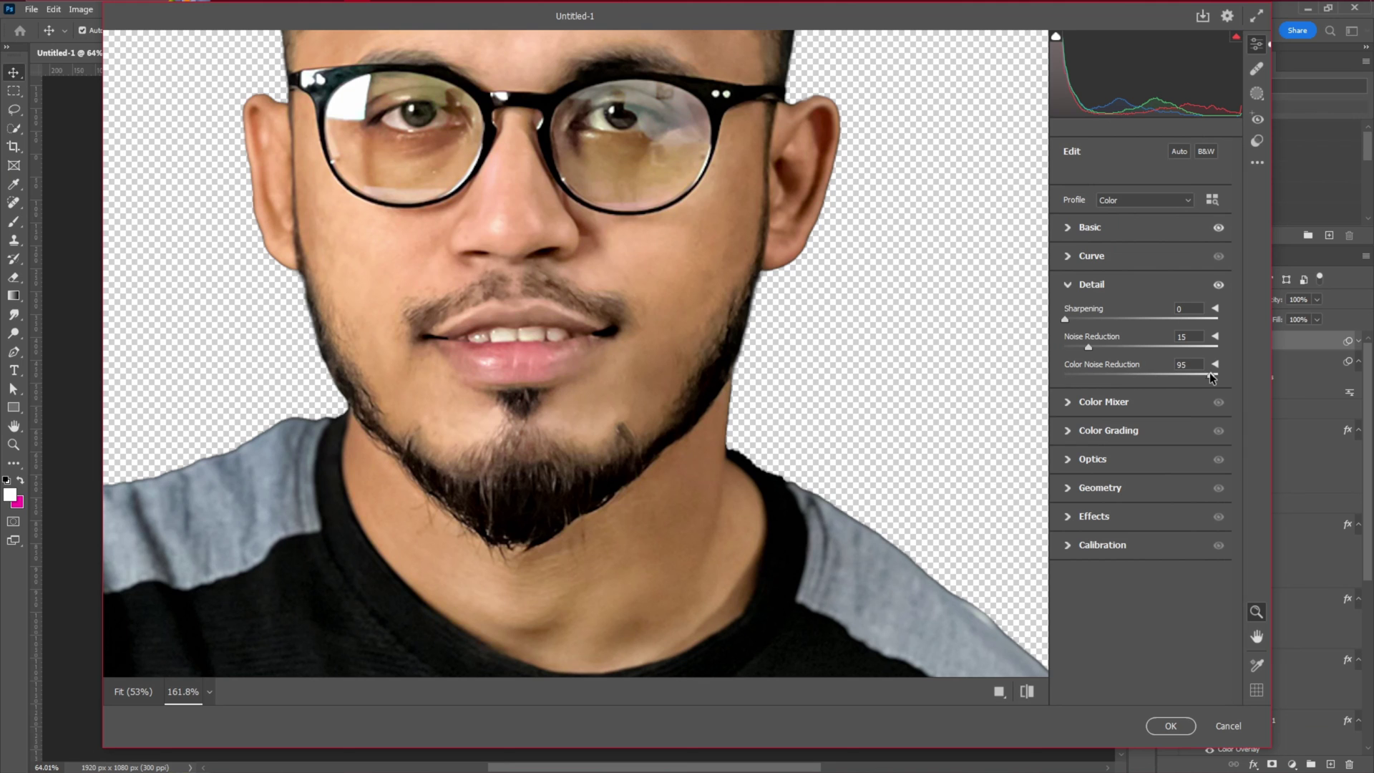
Step: Brighten the skin tones in the Color Mixer with Oranges luminance +6 and Yellows luminance +36
click(1118, 413)
scroll(814, 353, down, 5)
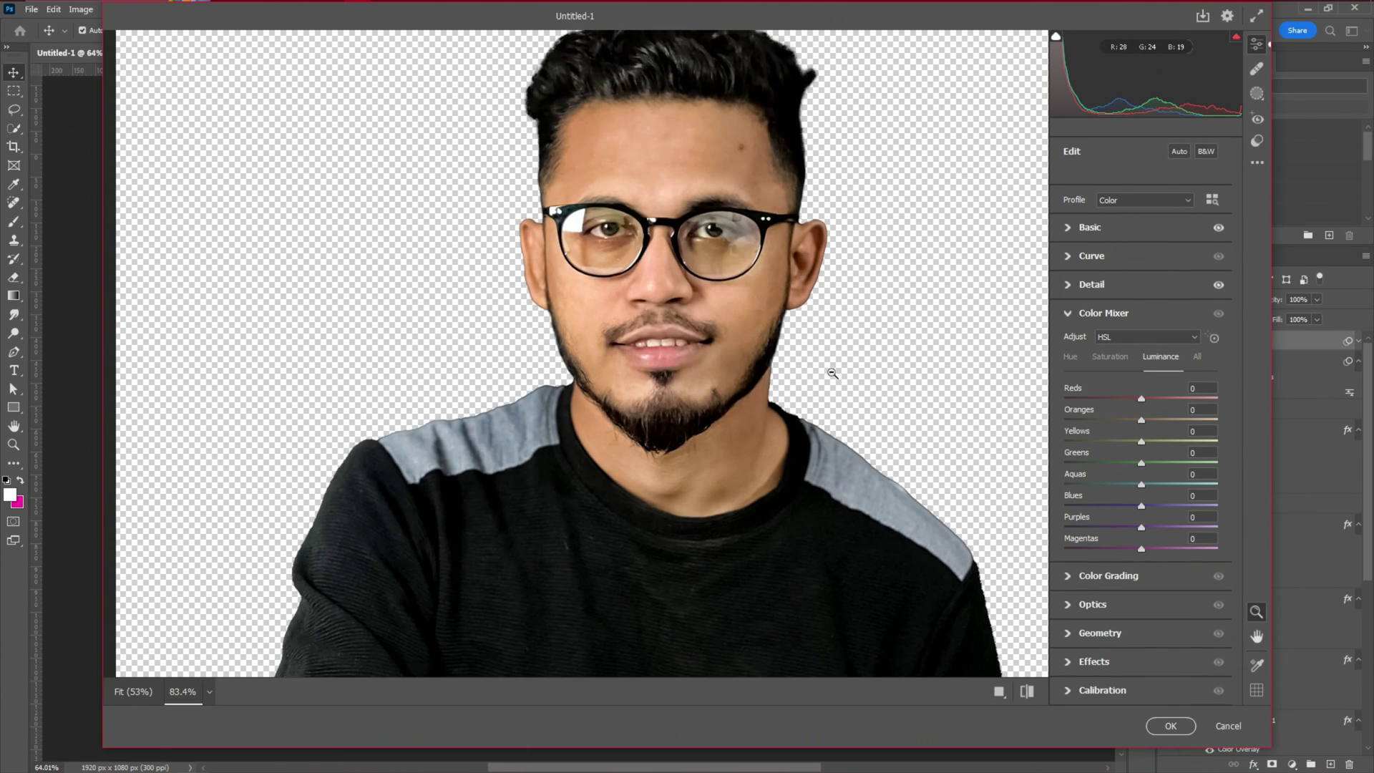
key(space)
drag(773, 341, 705, 305)
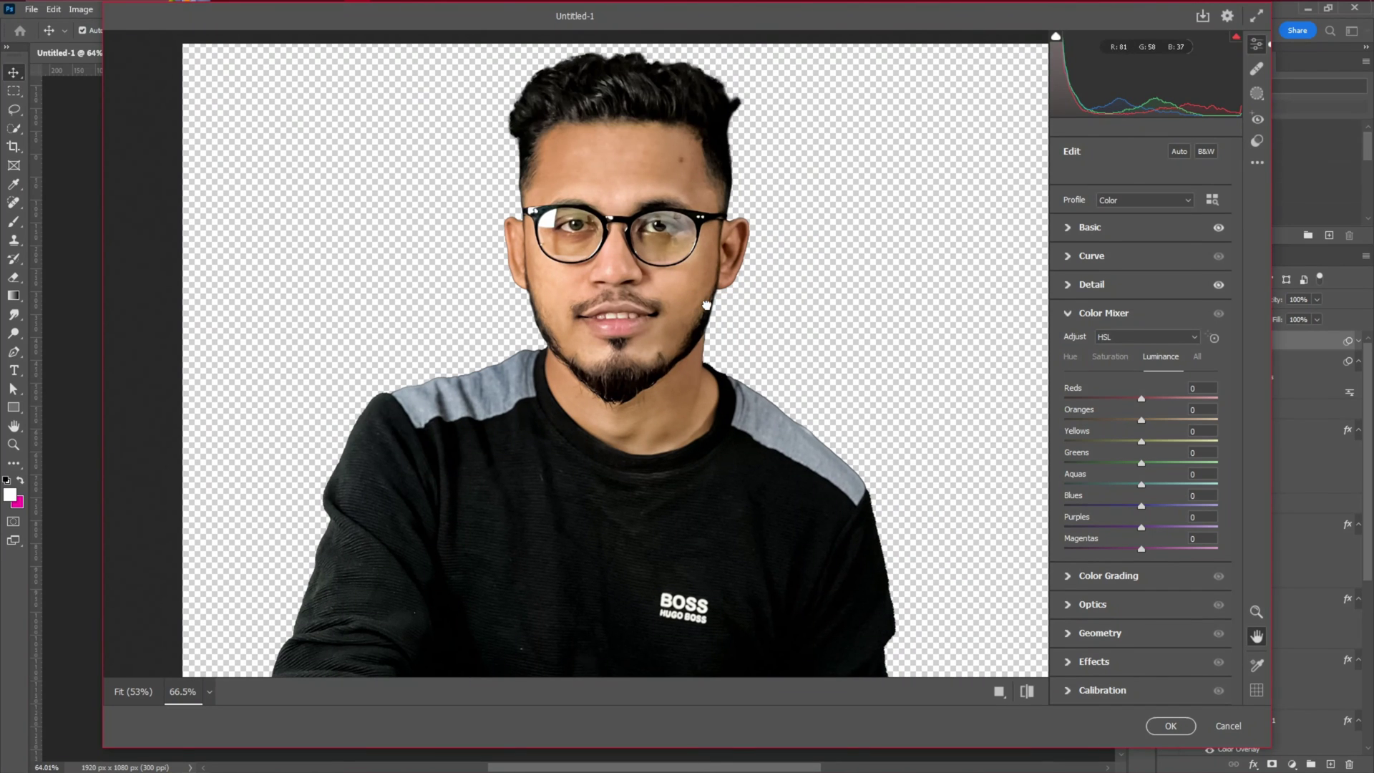
click(1073, 362)
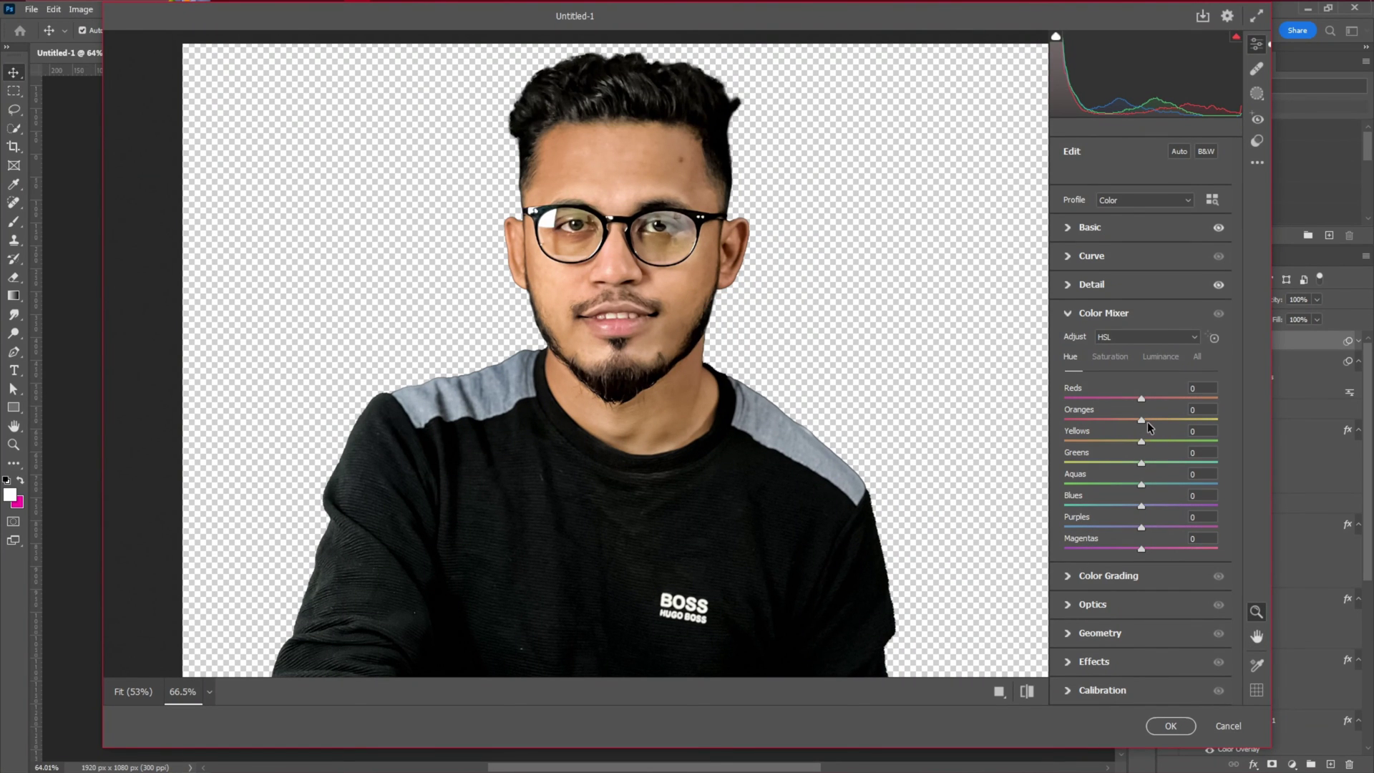
drag(1142, 419, 1167, 440)
click(1160, 356)
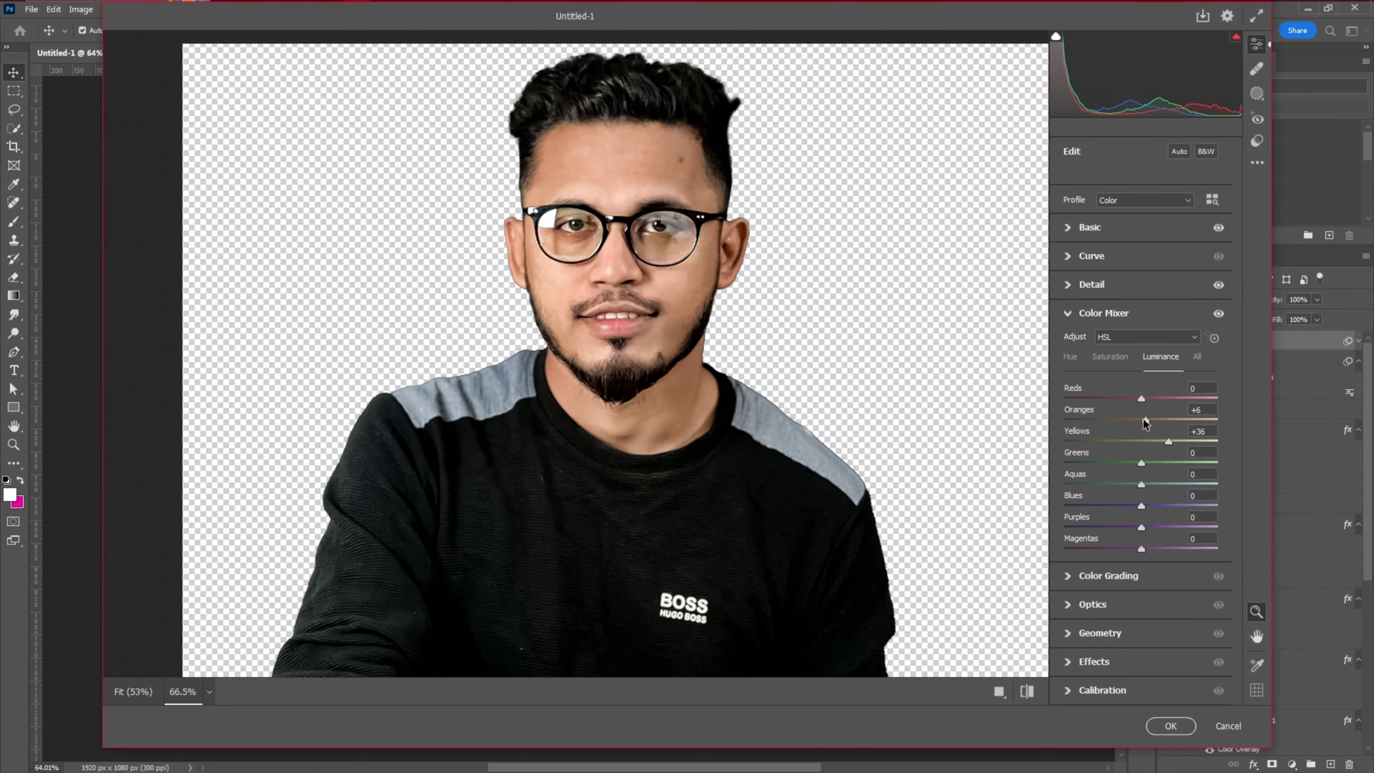
Step: Slightly darken the midtones and shadows in Color Grading
click(1109, 576)
drag(1141, 490, 1139, 490)
drag(1095, 605, 1091, 605)
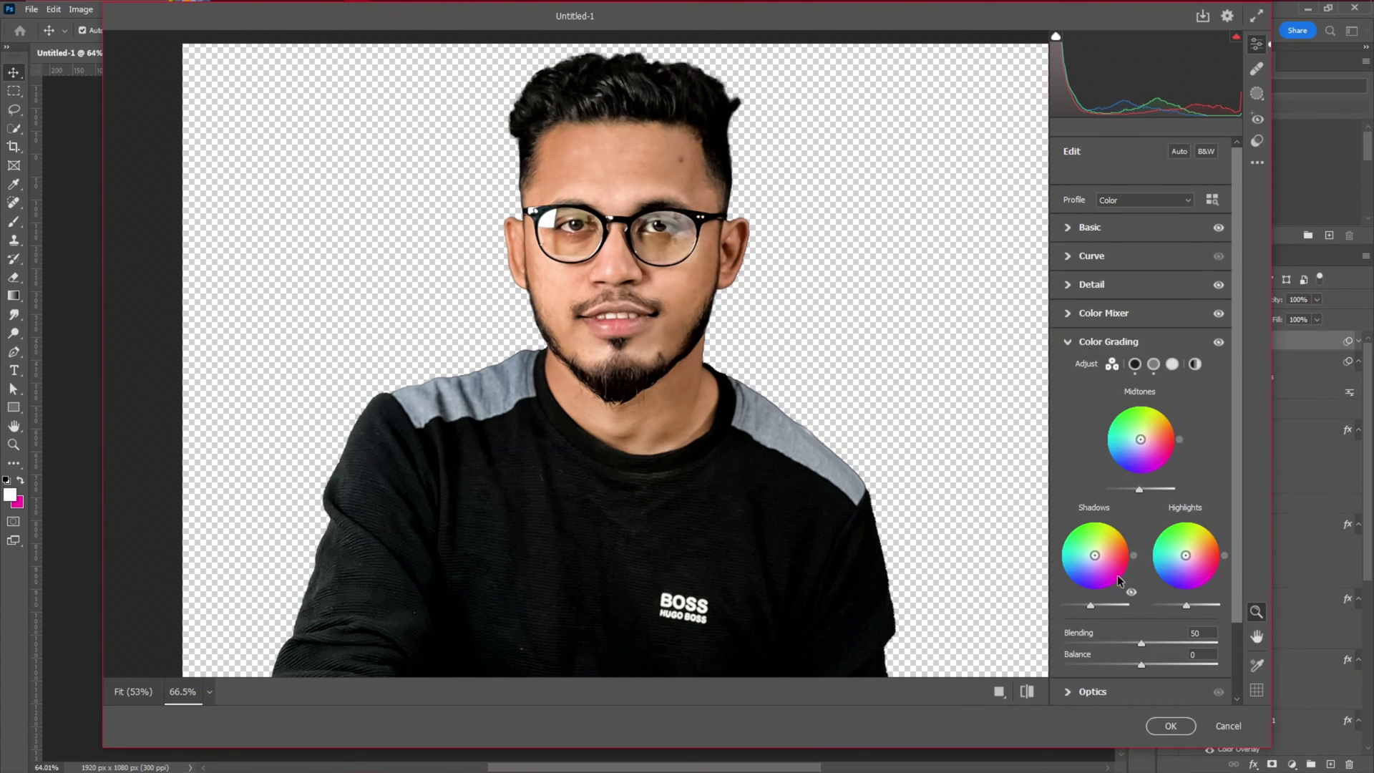
Step: Calibrate red saturation to +11, green saturation to -24, blue hue to -7 and blue saturation to -14, and apply the filter
scroll(1118, 574, down, 2)
click(1102, 689)
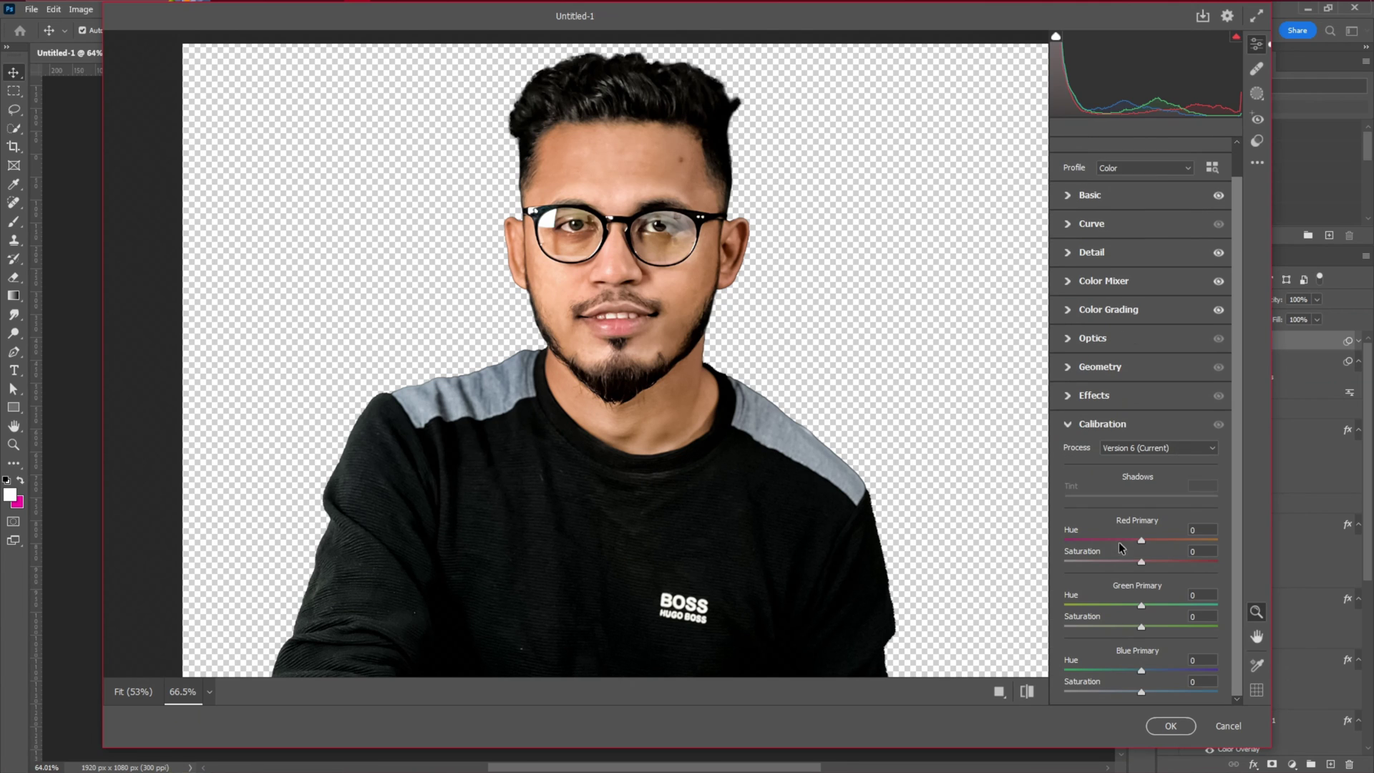
drag(1142, 561, 1150, 561)
drag(1141, 627, 1137, 669)
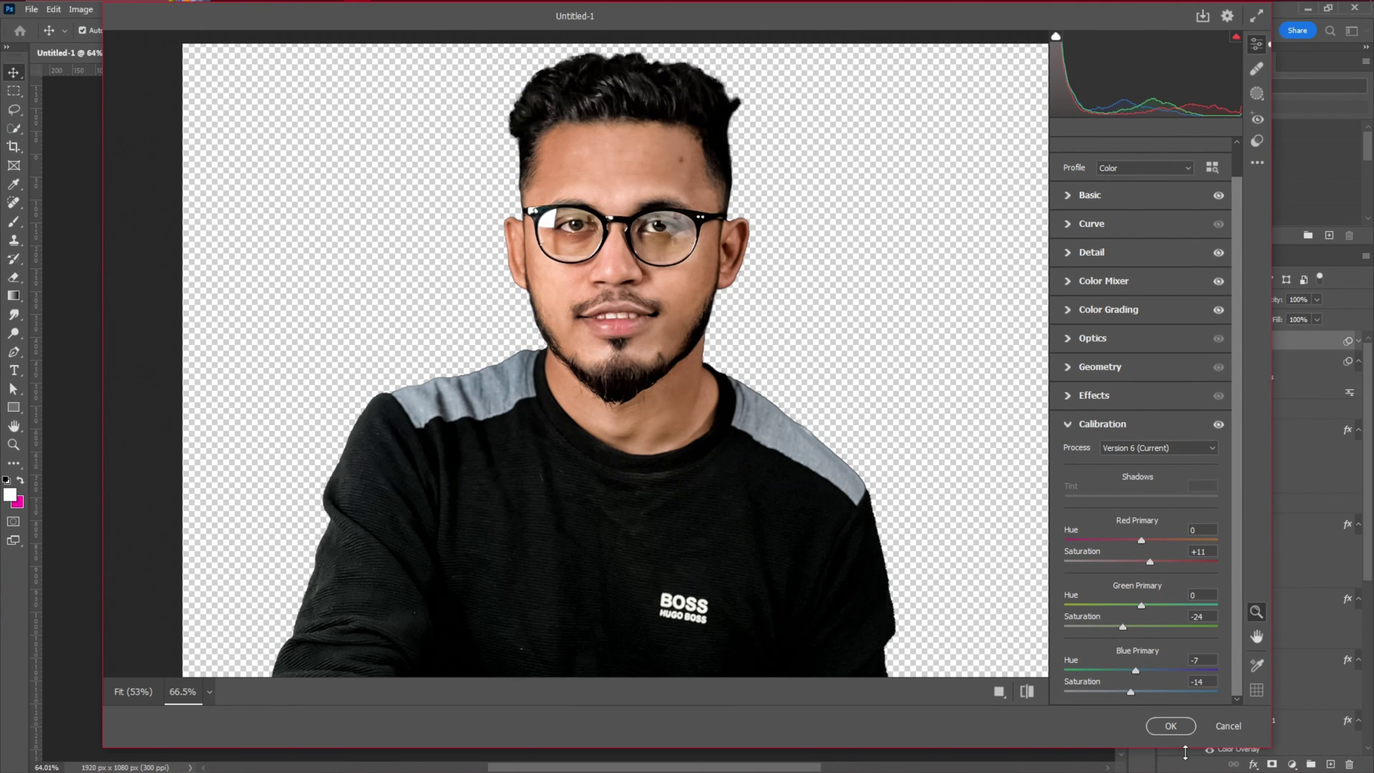
click(1171, 726)
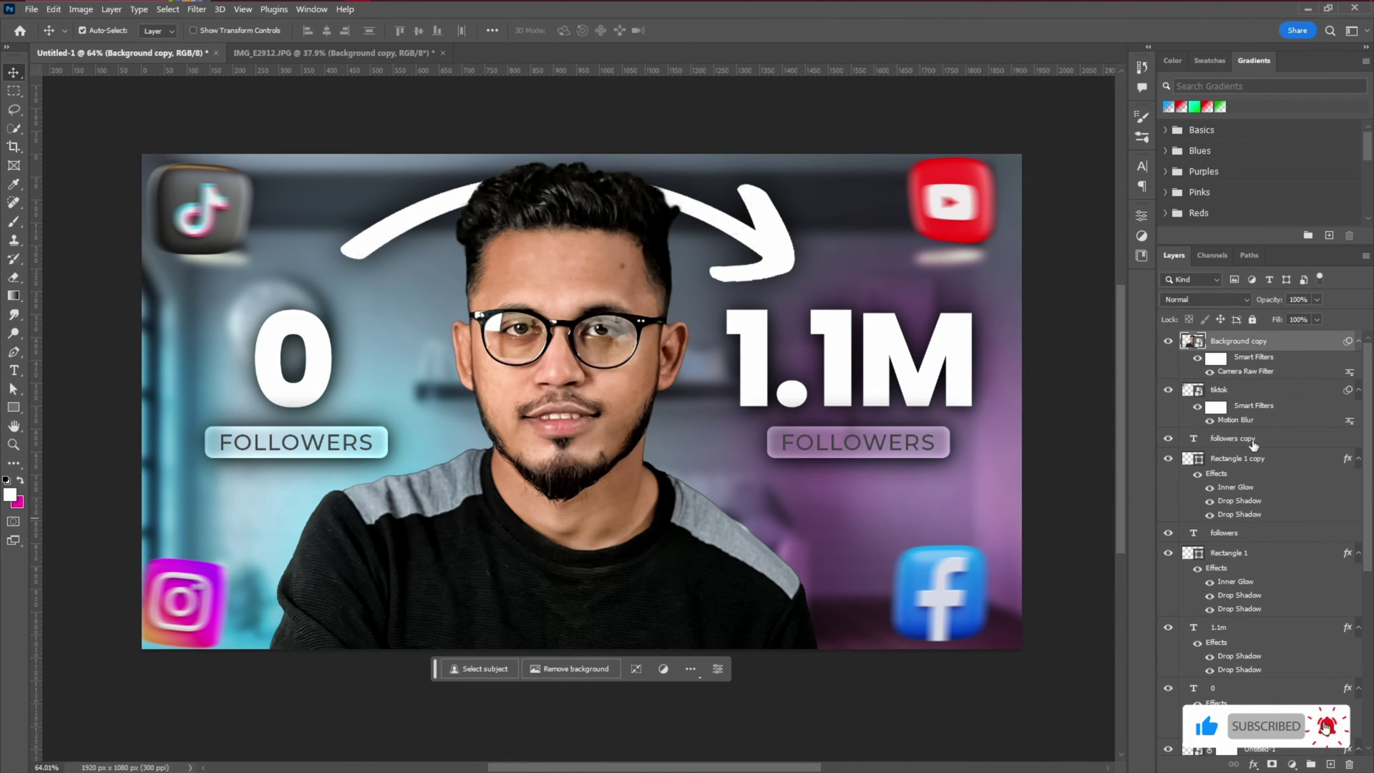
Step: Give the man's cutout a single black Multiply drop shadow, 81 px at 100% opacity, leaving the second drop shadow off
double_click(1297, 347)
click(872, 424)
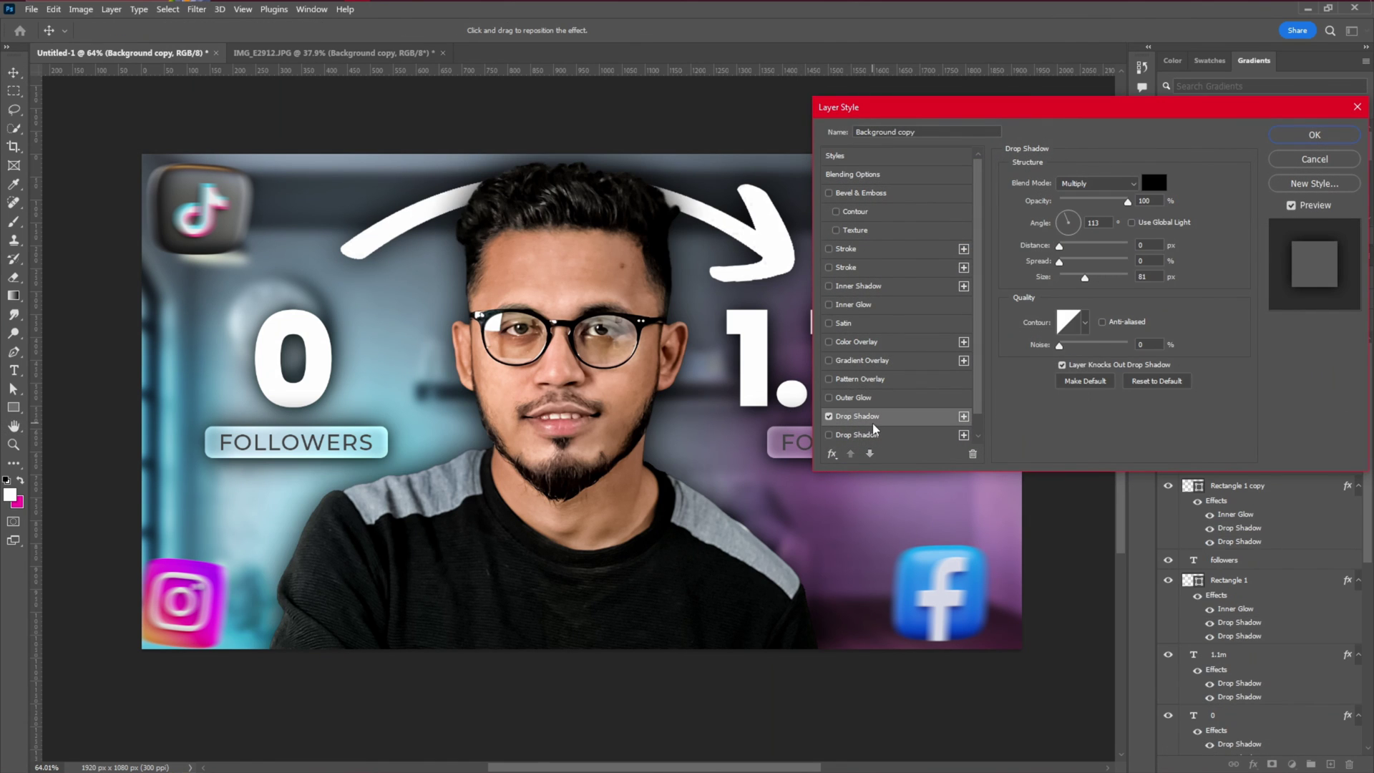
click(879, 438)
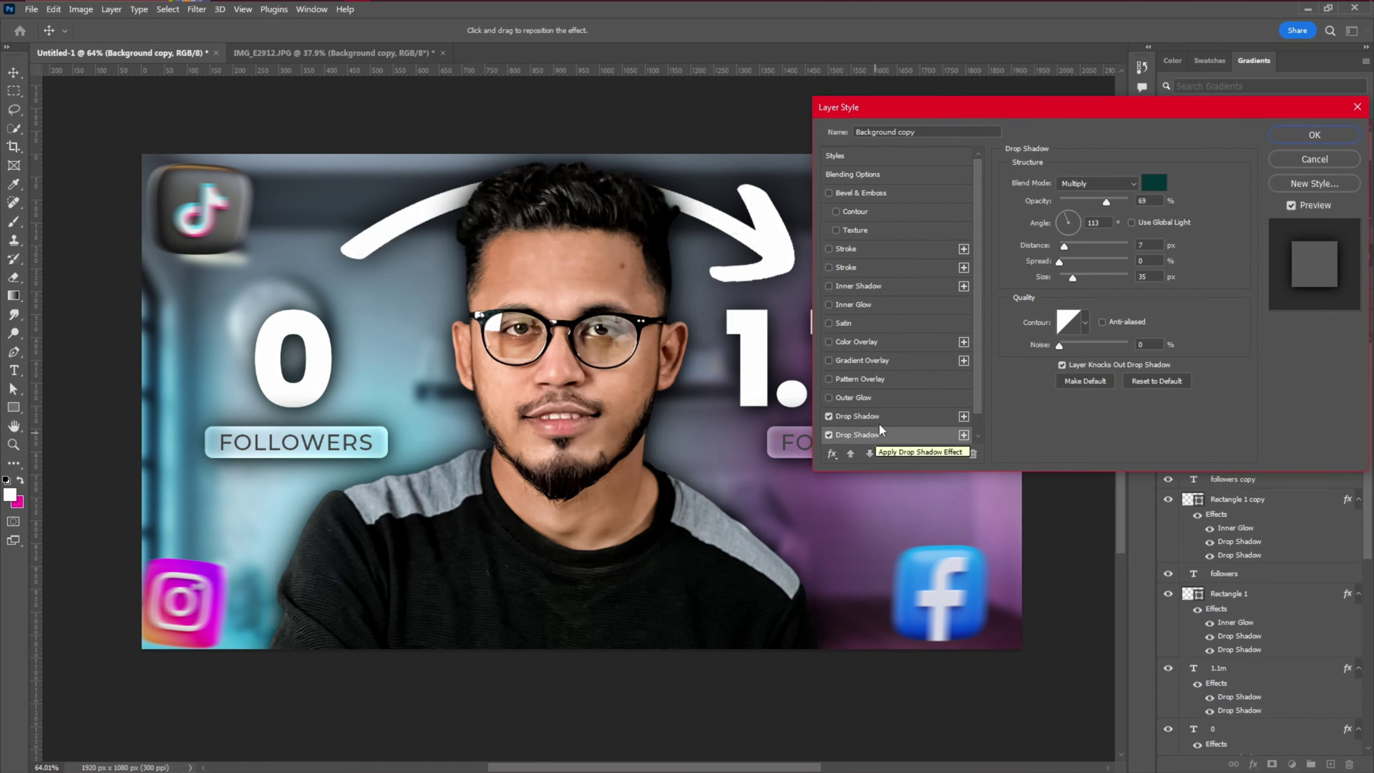
click(830, 436)
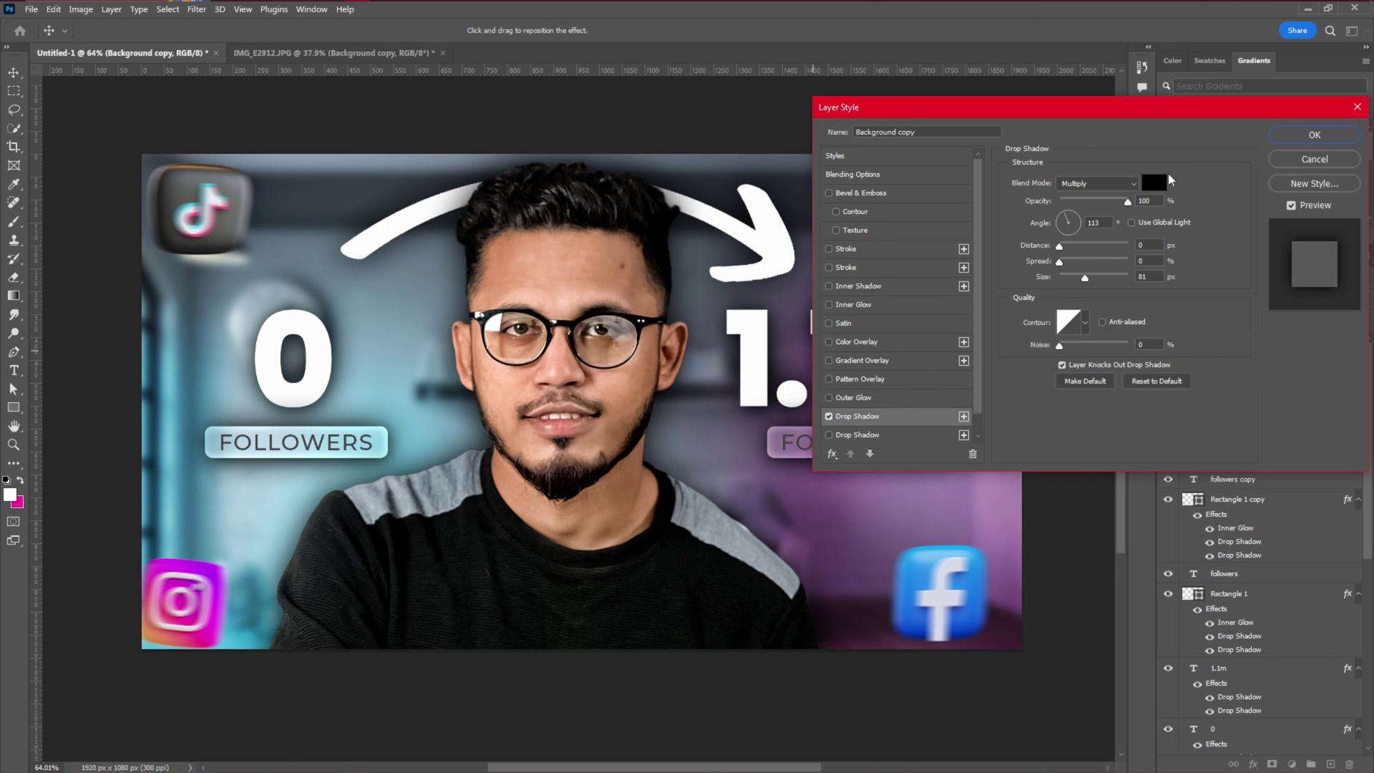
click(1314, 135)
scroll(553, 403, down, 2)
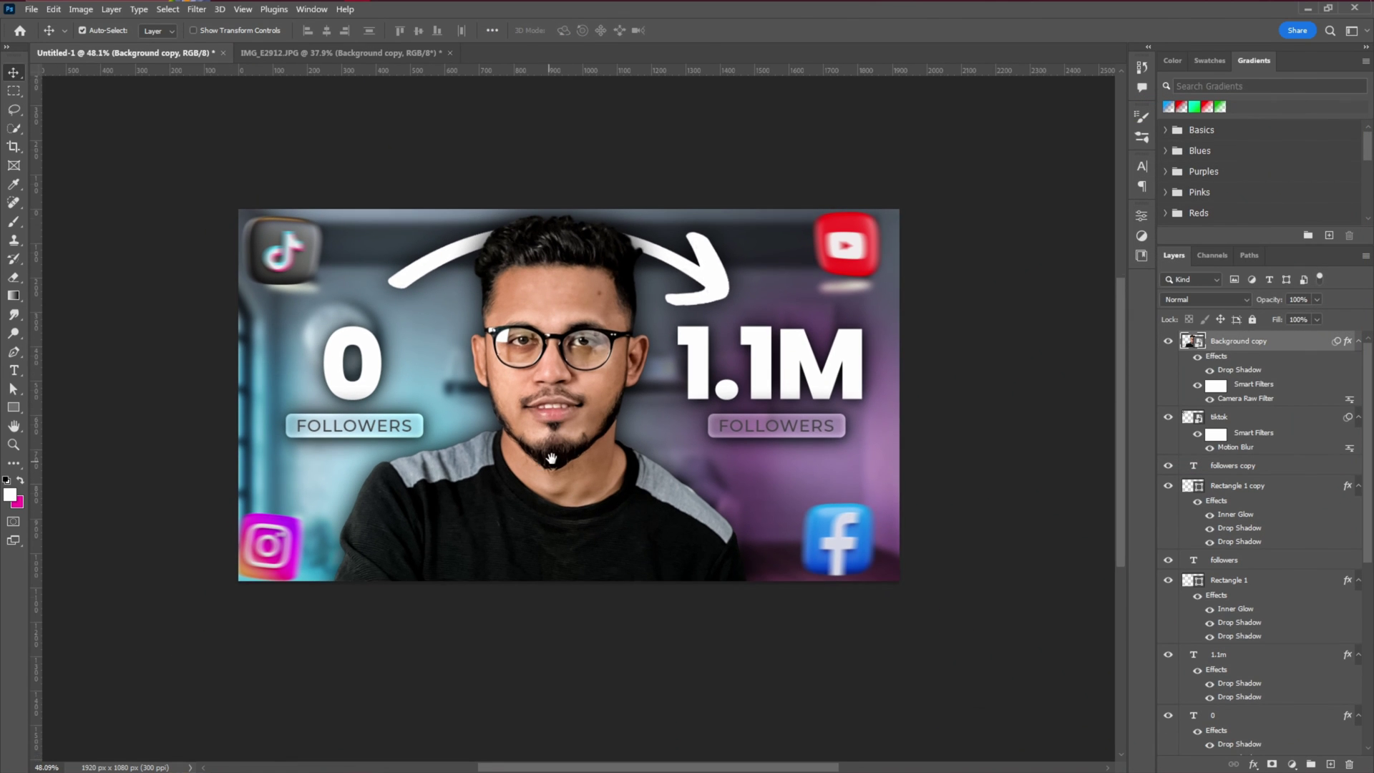